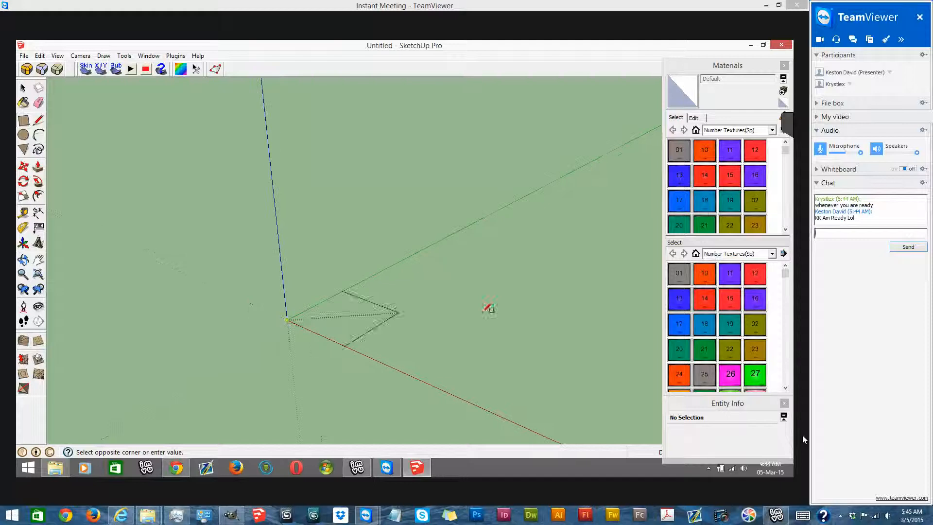
- Draw a rectangle on the ground from the origin and Push/Pull it up into a low box
left_click(646, 279)
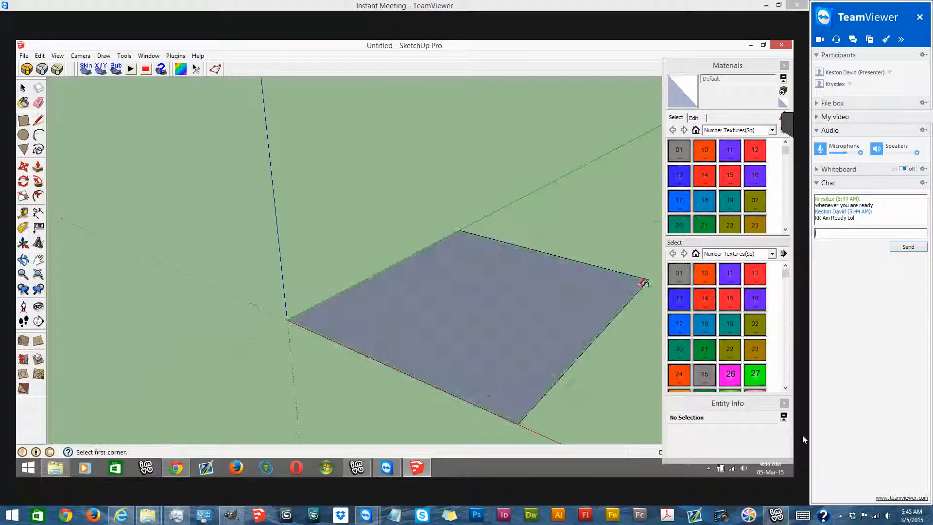
middle_click_drag(515, 325, 396, 308)
left_click(39, 167)
left_click(384, 346)
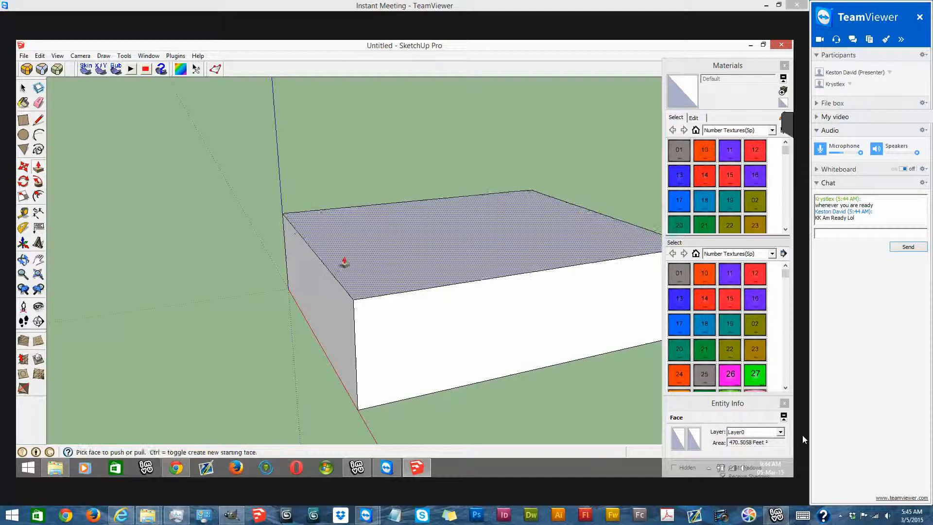
left_click(381, 259)
- Select the whole box and reverse the orientation of all its faces
scroll(382, 258, "down", 3)
middle_click_drag(412, 285, 423, 327)
left_click_drag(423, 327, 422, 329)
middle_click_drag(527, 334, 358, 316)
left_click(22, 88)
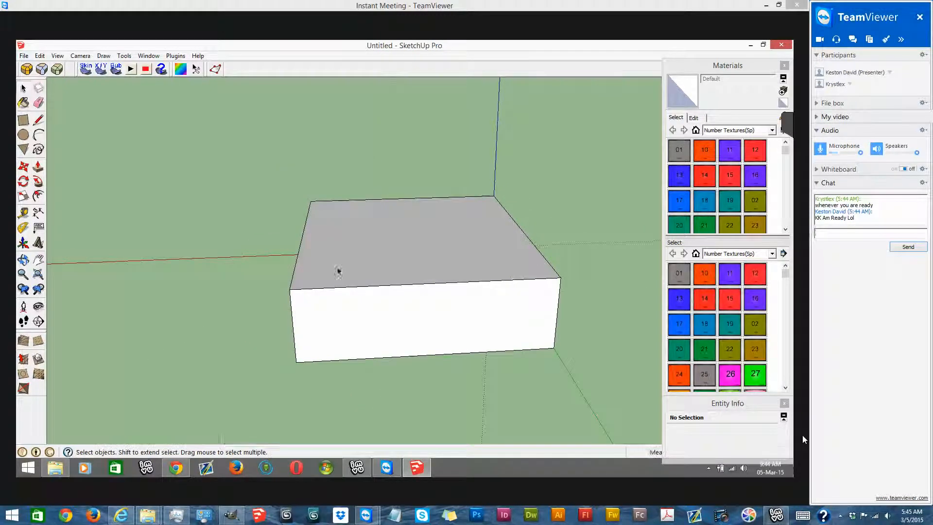
left_click_drag(225, 175, 614, 389)
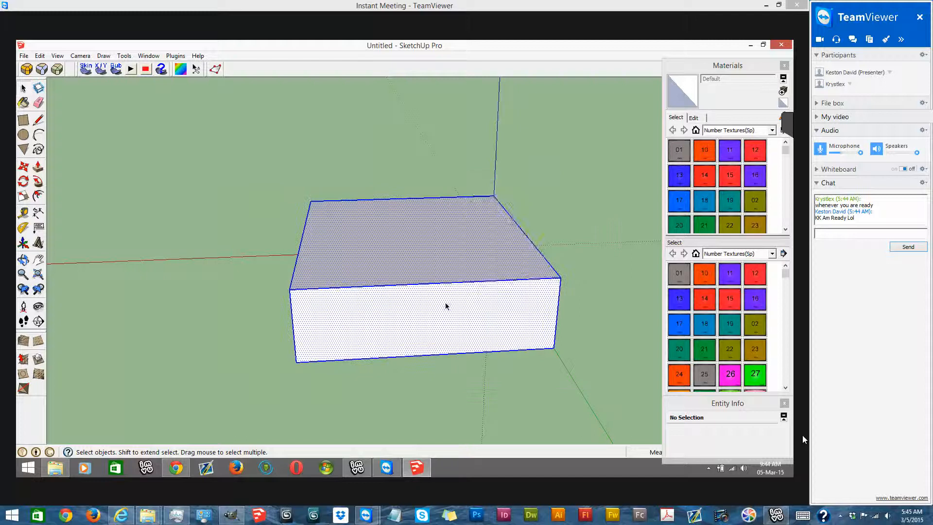
right_click(446, 306)
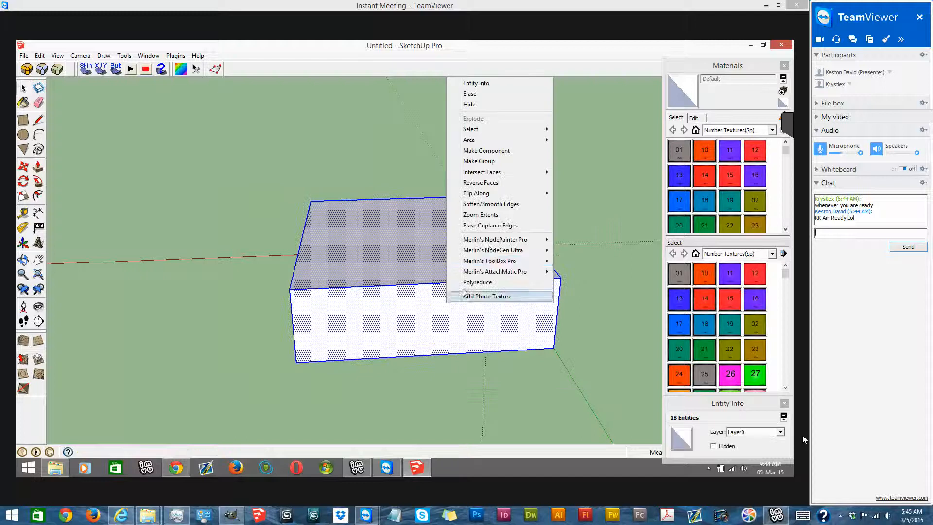
left_click(521, 188)
- Delete the box's top face to open up the room
middle_click_drag(440, 178, 578, 171)
left_click(421, 246)
key("Delete")
- Draw a vertical line down the middle of the room's back wall
middle_click_drag(422, 246, 518, 200)
middle_click_drag(602, 186, 498, 158)
scroll(498, 158, "up", 3)
left_click(41, 121)
middle_click_drag(416, 229, 416, 229)
scroll(399, 247, "up", 2)
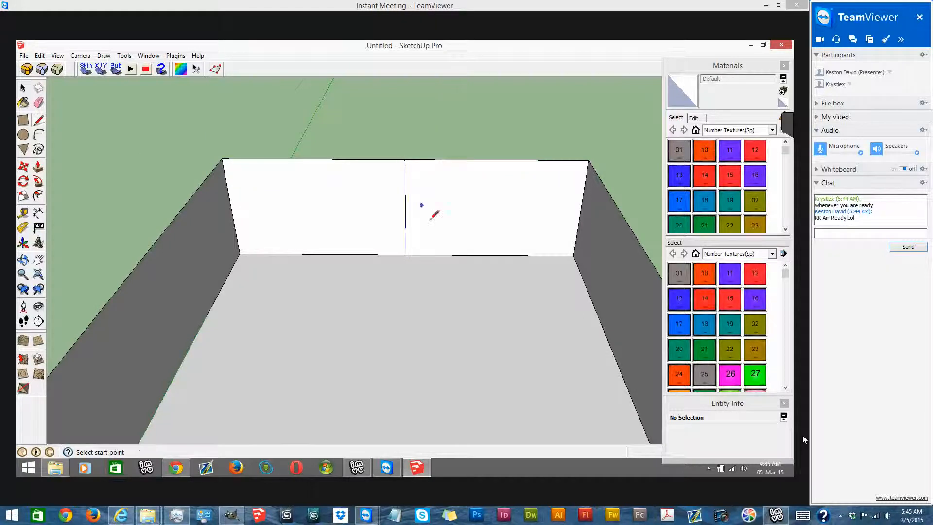
- Draw a line across the floor from side wall to side wall, parallel to the back wall
scroll(430, 221, "up", 2)
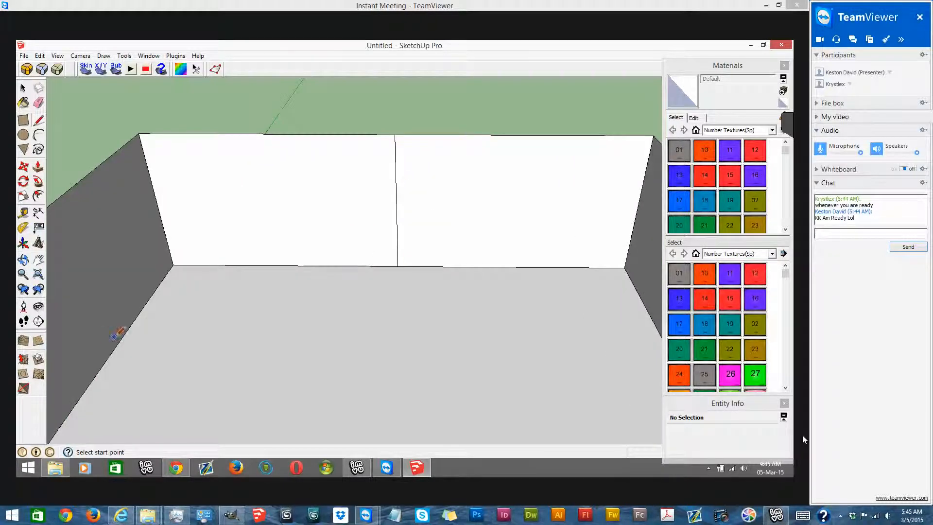
middle_click_drag(213, 284, 524, 322)
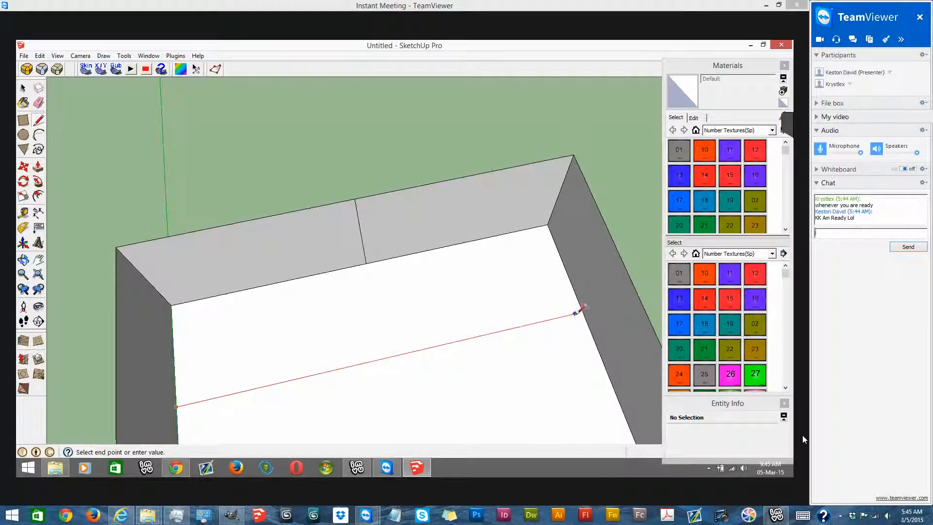
middle_click_drag(209, 268, 30, 165)
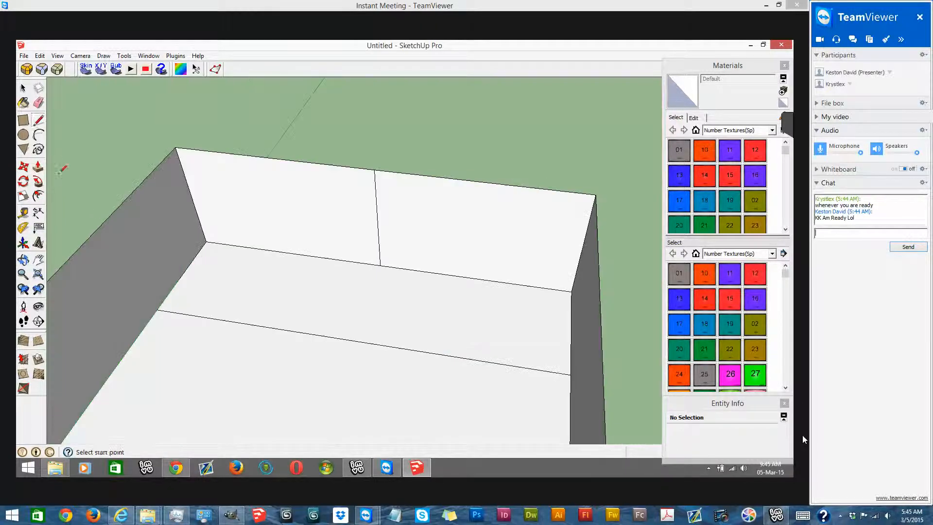
- Push/Pull the floor strip along the back wall up into a low platform
left_click(38, 166)
middle_click_drag(146, 253, 323, 331)
left_click(323, 332)
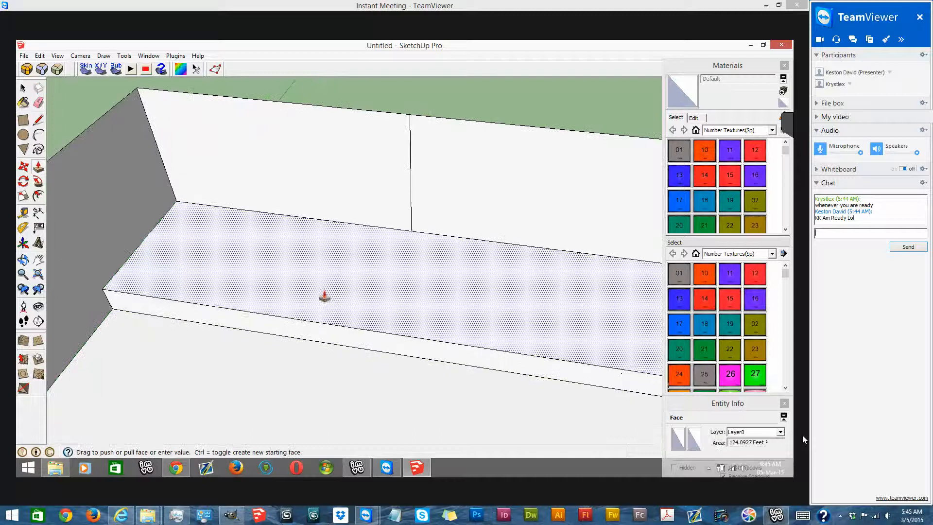
left_click(325, 295)
- Draw vertical lines on the platform's front face at its midpoint and at the midpoint of its left half
middle_click_drag(323, 298, 385, 220)
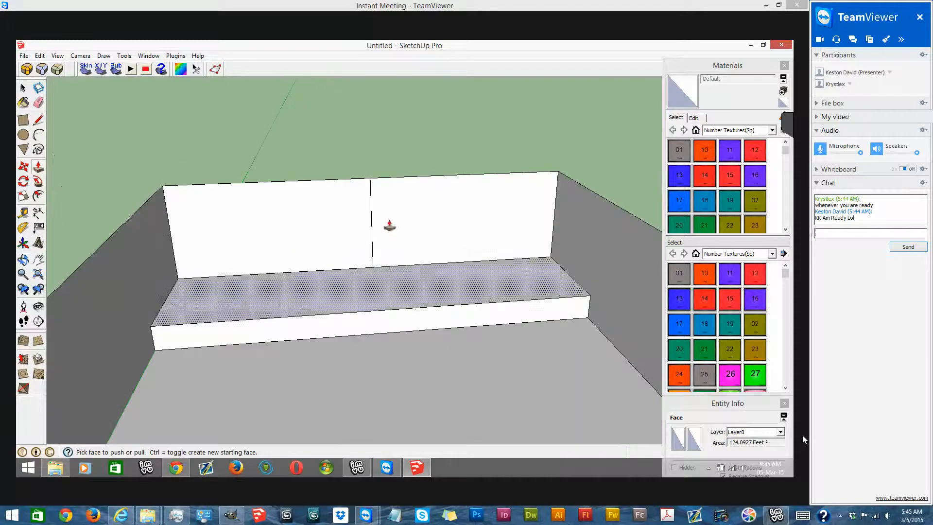
left_click(38, 120)
middle_click_drag(374, 367, 370, 330)
right_click(370, 330)
left_click(432, 138)
middle_click_drag(421, 241, 419, 217)
scroll(420, 212, "up", 2)
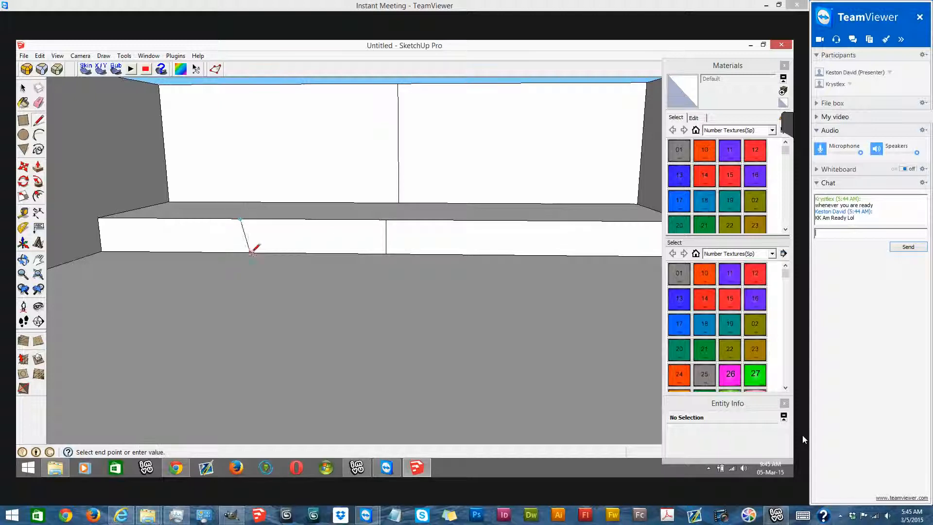
scroll(225, 207, "down", 1)
- Split the leftmost section of the platform's front into four horizontal strips and Push/Pull the bottom strip out as the lowest step
left_click(24, 120)
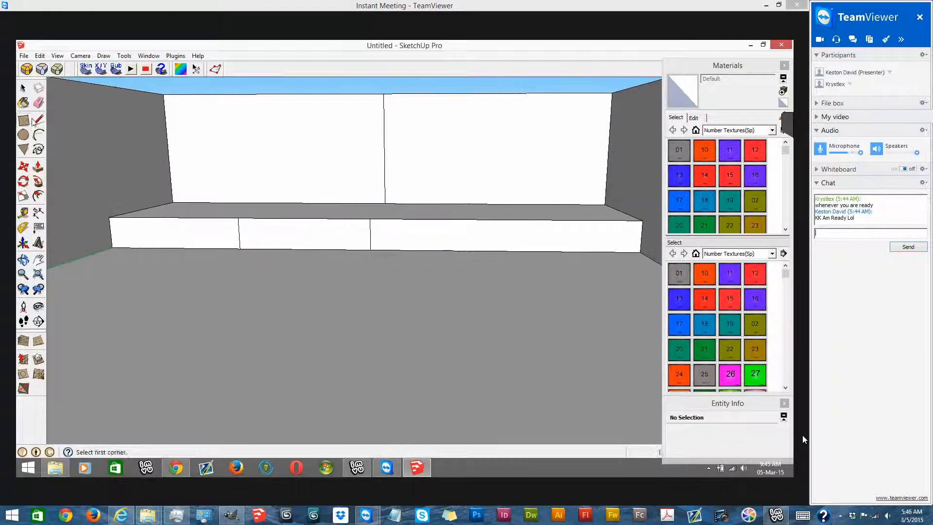
scroll(348, 246, "up", 3)
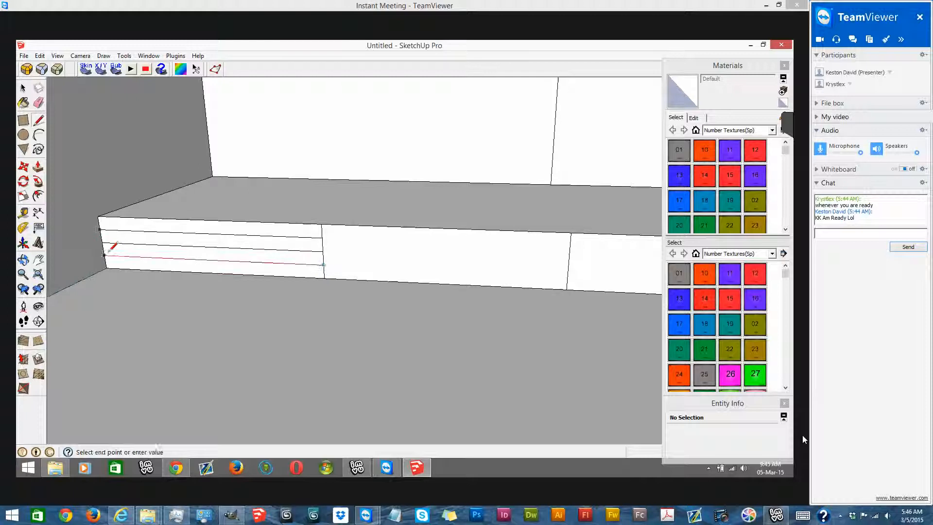
left_click(39, 166)
middle_click_drag(141, 245, 340, 241)
left_click_drag(346, 251, 300, 269)
middle_click_drag(394, 251, 241, 267)
mouse_move(322, 245)
middle_mouse_down()
mouse_move(352, 201)
mouse_move(323, 237)
middle_mouse_up()
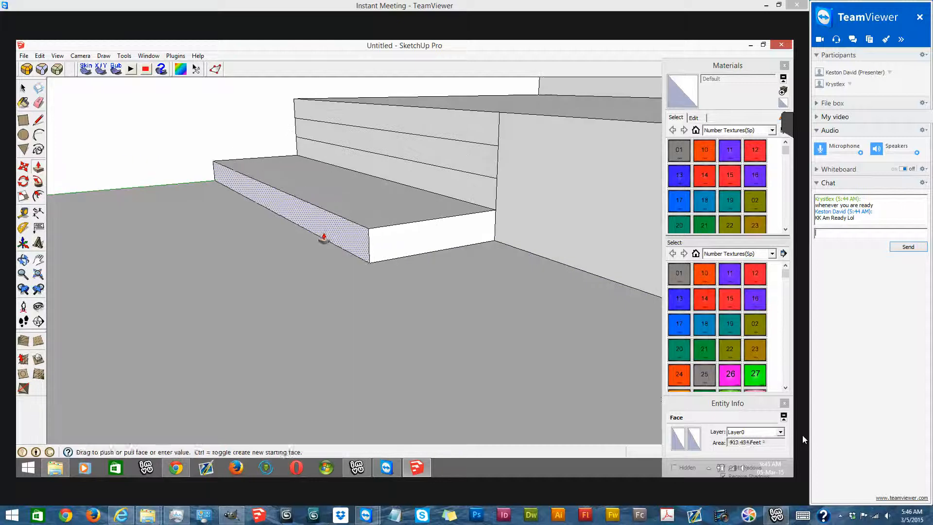
- Push/Pull the second and third strips out by progressively smaller depths to complete the staircase
left_click_drag(437, 183, 367, 218)
left_click_drag(401, 177, 471, 175)
middle_click_drag(471, 175, 322, 266)
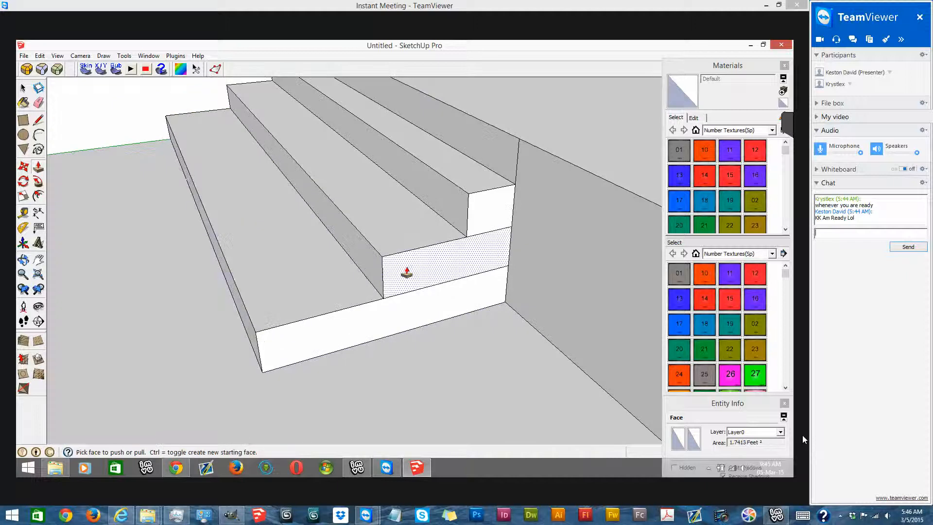
left_click_drag(375, 277, 324, 287)
left_click_drag(437, 213, 405, 228)
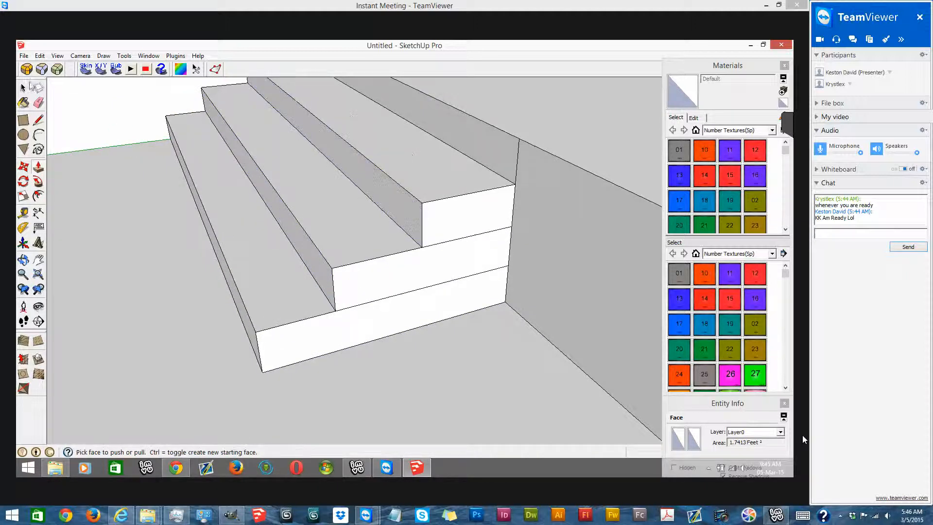
- Try to create a component from the staircase's treads, risers and side faces, entering a short stair description
key("space")
left_click(465, 225, "ctrl")
left_click(361, 225, "ctrl")
left_click(350, 284, "ctrl")
left_click(299, 292, "ctrl")
left_click(314, 337, "ctrl")
middle_click_drag(282, 279, 430, 310)
right_click(430, 296)
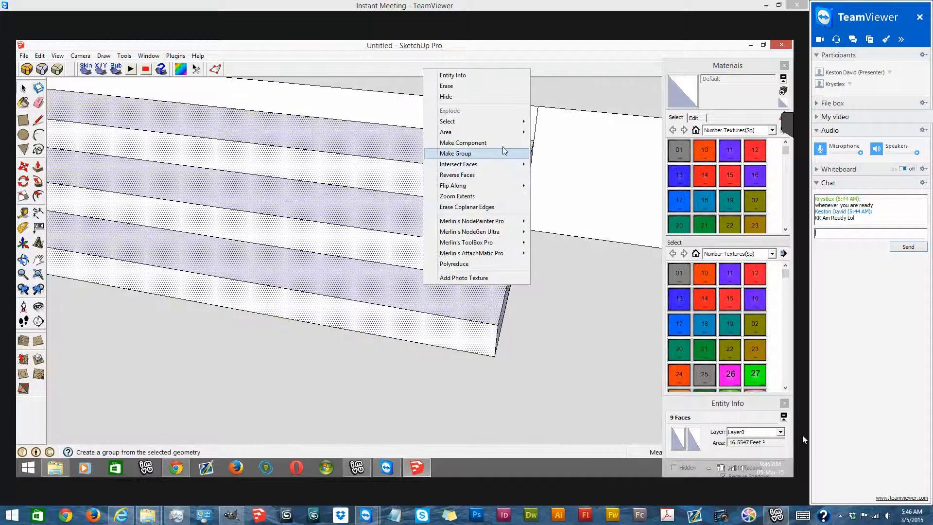
left_click(461, 141)
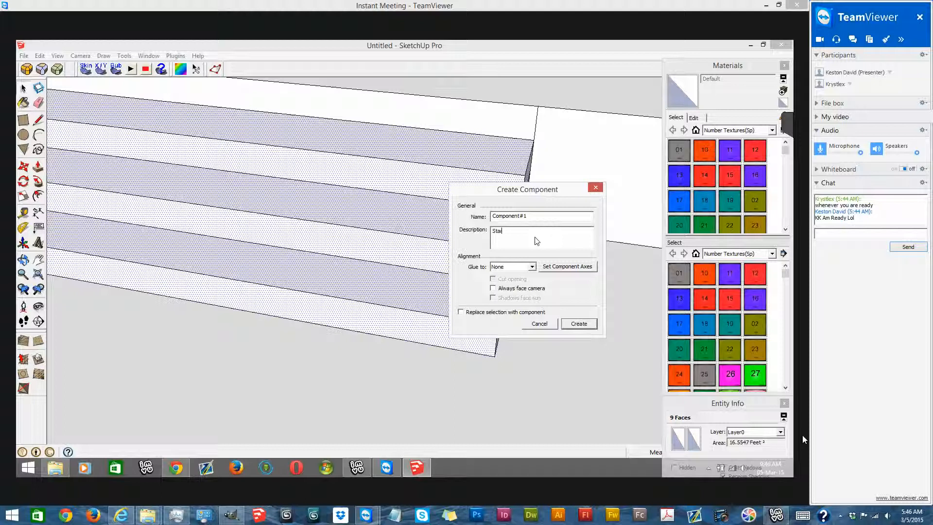
left_click(578, 324)
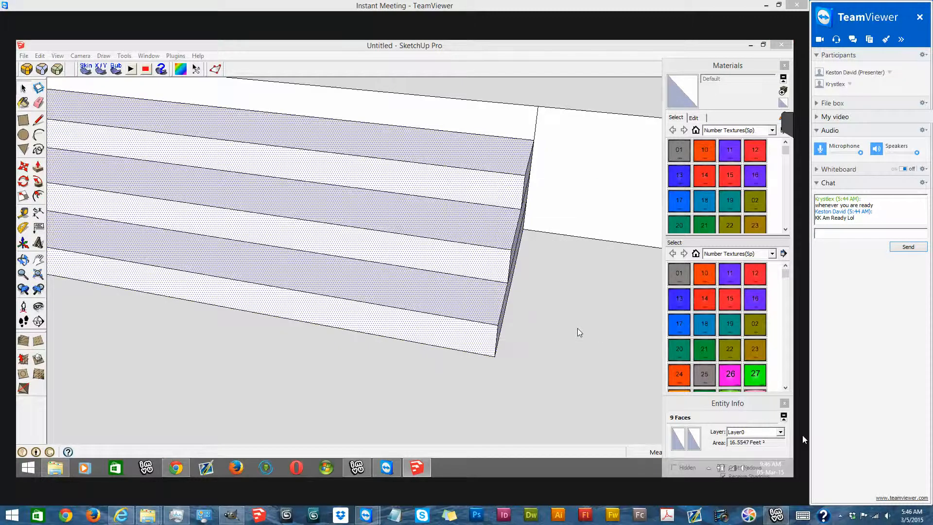
- Reselect the staircase's treads, risers and side faces and make them a group
scroll(534, 292, "down", 5)
left_click(345, 207)
scroll(474, 195, "up", 5)
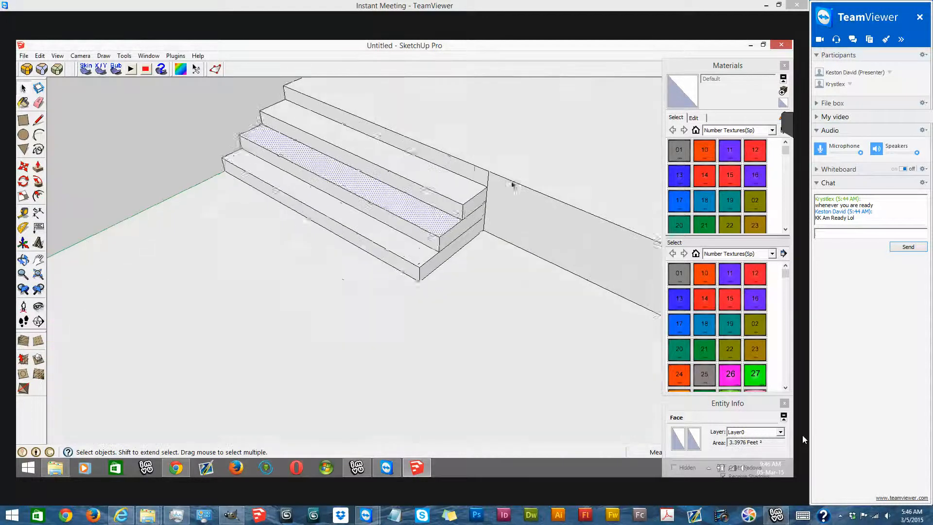
left_click(423, 220, "ctrl")
left_click(417, 243, "ctrl")
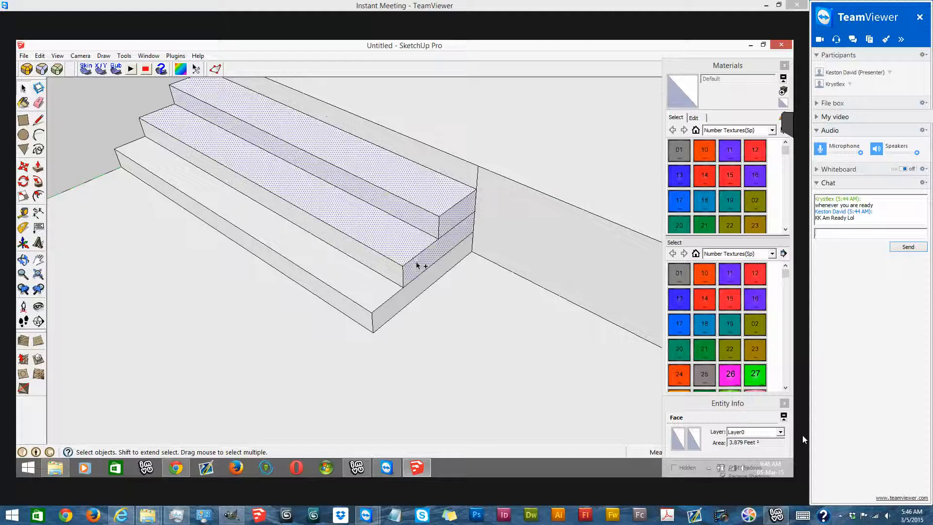
left_click(383, 272, "ctrl")
left_click(382, 280, "ctrl")
left_click(383, 310, "ctrl")
left_click(369, 315, "ctrl")
right_click(351, 282)
left_click(430, 151)
- Convert the staircase group into a component
left_click(415, 156)
right_click(405, 181)
left_click(464, 243)
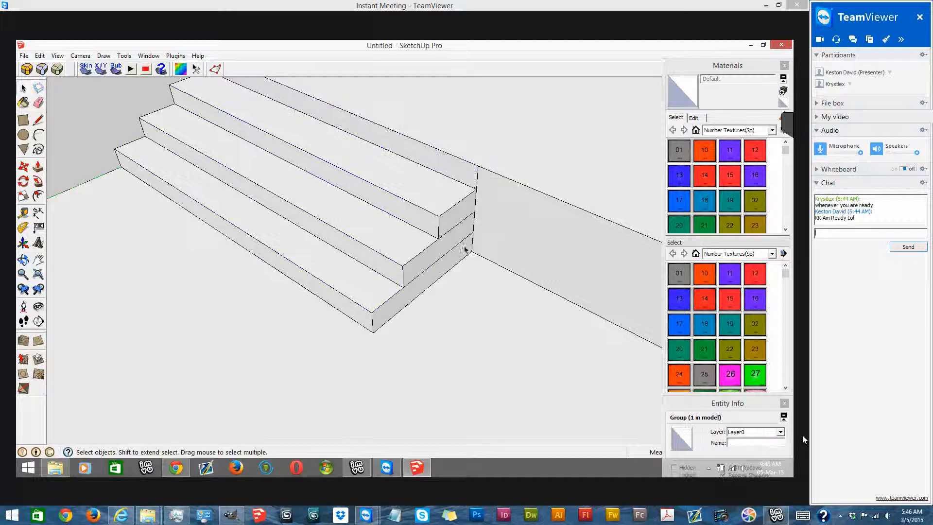
- Copy the staircase to the opposite end of the platform's front, against the right side wall
left_click(54, 87)
left_click(23, 135)
left_click(21, 167)
scroll(352, 214, "down", 2)
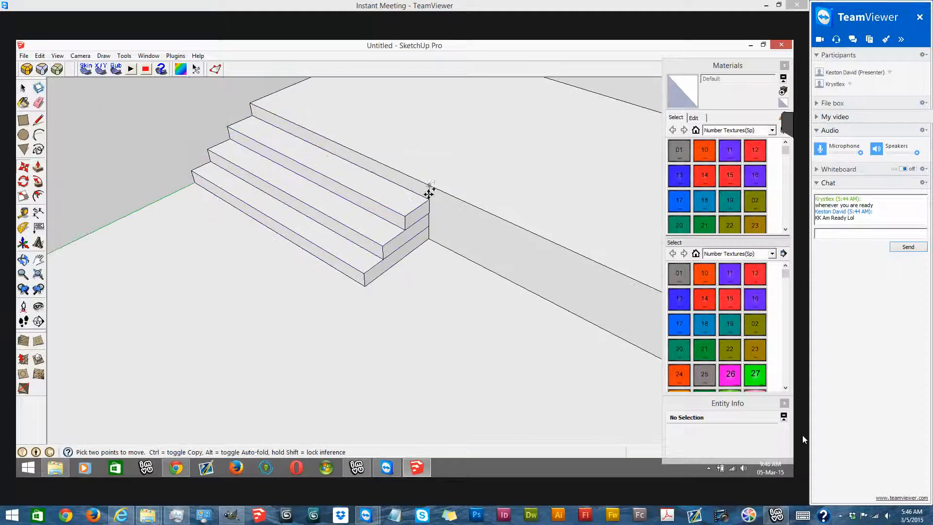
key("ctrl")
left_click(426, 193)
scroll(418, 187, "down", 3)
scroll(381, 159, "down", 2)
middle_click_drag(340, 198, 641, 250)
scroll(472, 158, "up", 6)
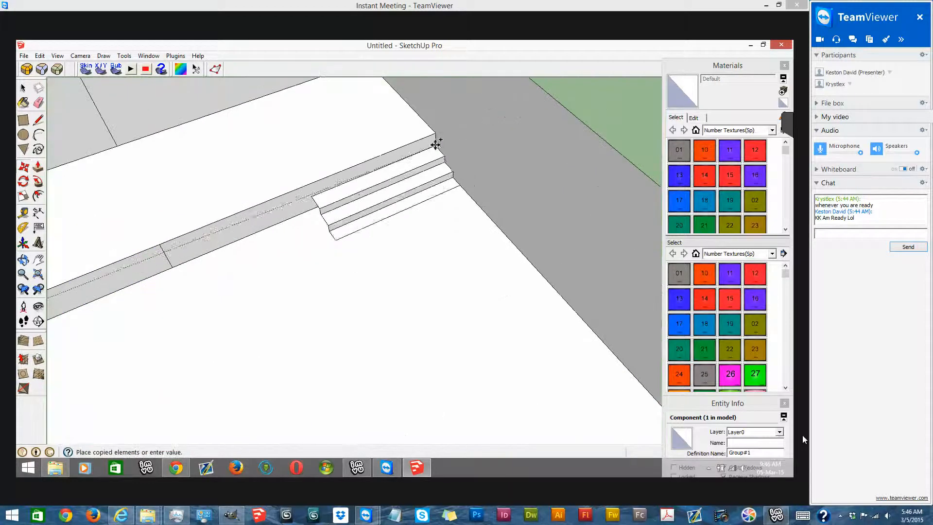
left_click(434, 144)
scroll(369, 194, "down", 6)
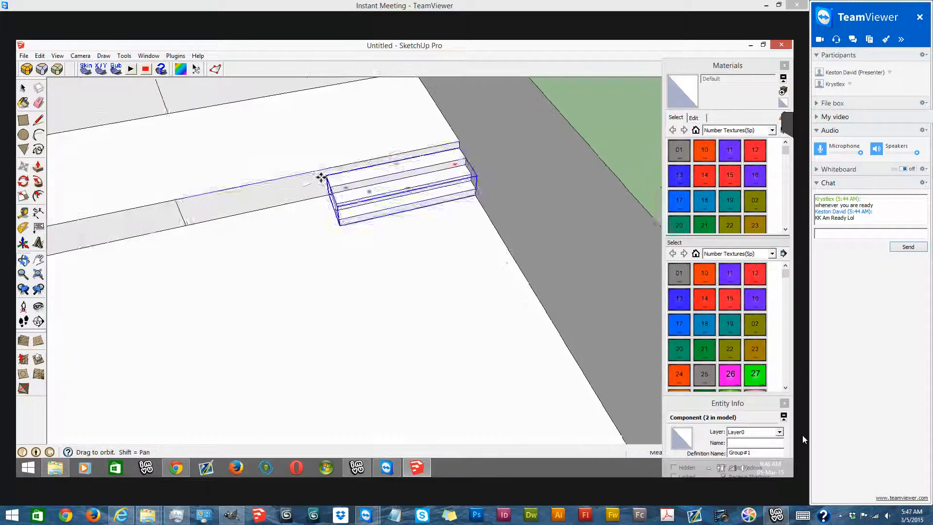
left_click(23, 87)
left_click(348, 291)
middle_click_drag(412, 301, 420, 194)
left_click(389, 89)
- Draw a door-height rectangle on the back wall, standing on the platform directly left of the centre line
scroll(320, 144, "up", 5)
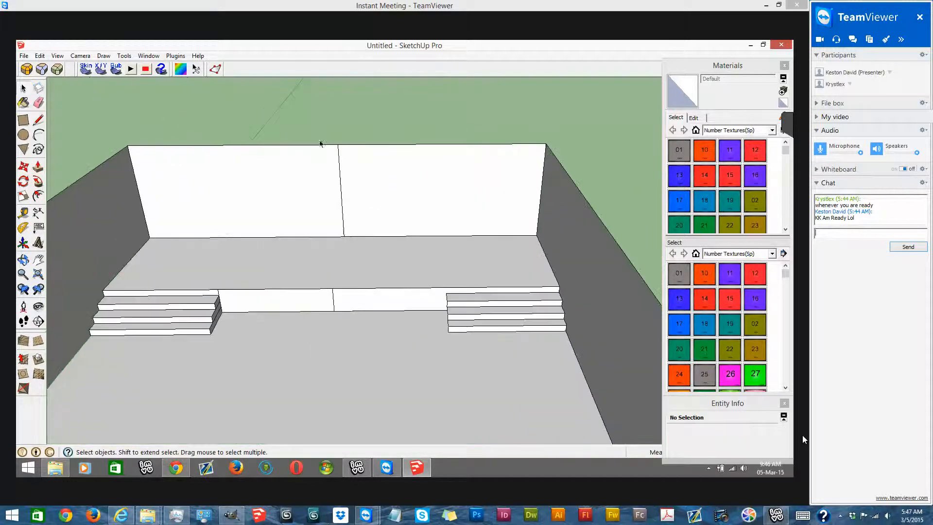
left_click(22, 119)
scroll(342, 234, "up", 1)
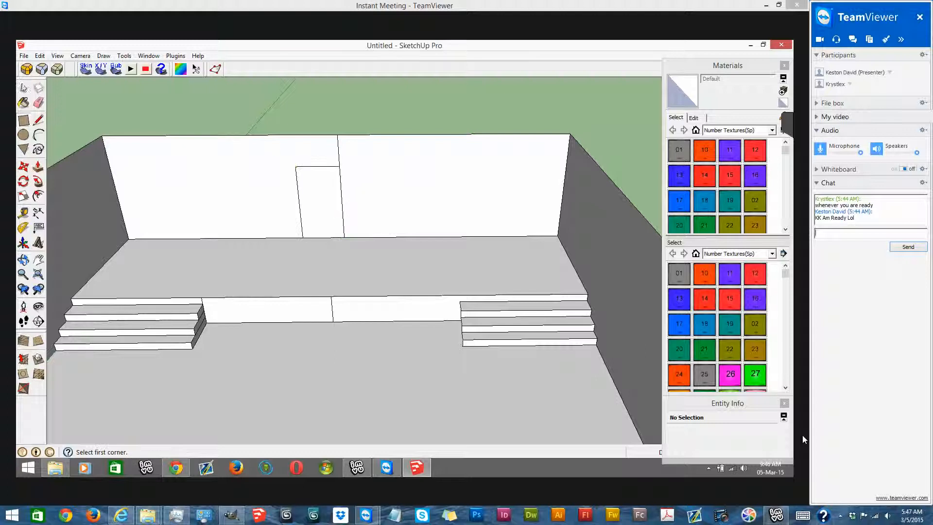
- Copy the door rectangle to the right side of the back wall's centre line
key("space")
left_click(318, 187)
key("m")
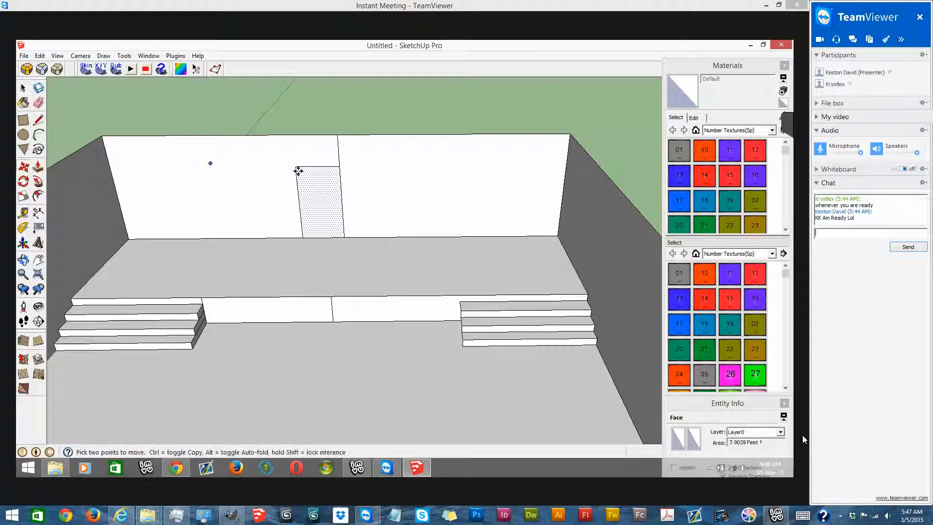
left_click(302, 166)
left_click(339, 166)
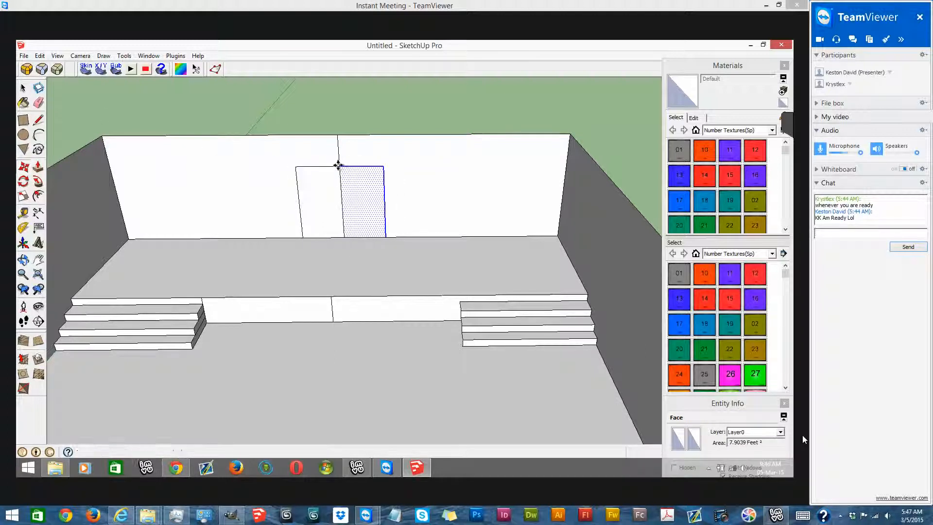
- Erase the centre line between the two door rectangles to merge them into one panel
key("space")
left_click(38, 103)
left_click_drag(331, 197, 350, 197)
- Paint the door panel with the 01 number texture
scroll(349, 193, "down", 1)
left_click(23, 102)
left_click(671, 157)
scroll(290, 173, "up", 5)
left_click(357, 194)
- Reposition and scale the 01 texture by its pins, aligning a single tile to the door panel's edges
right_click(355, 198)
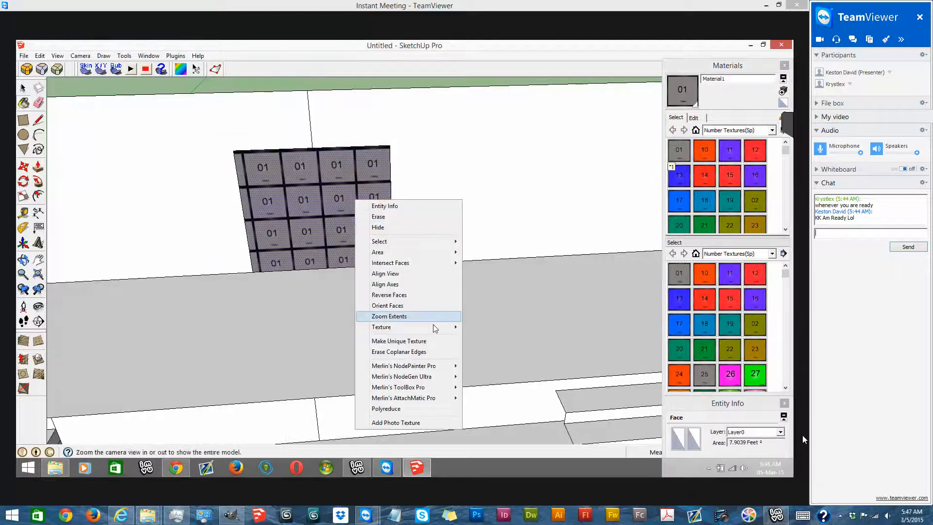
left_click(463, 322)
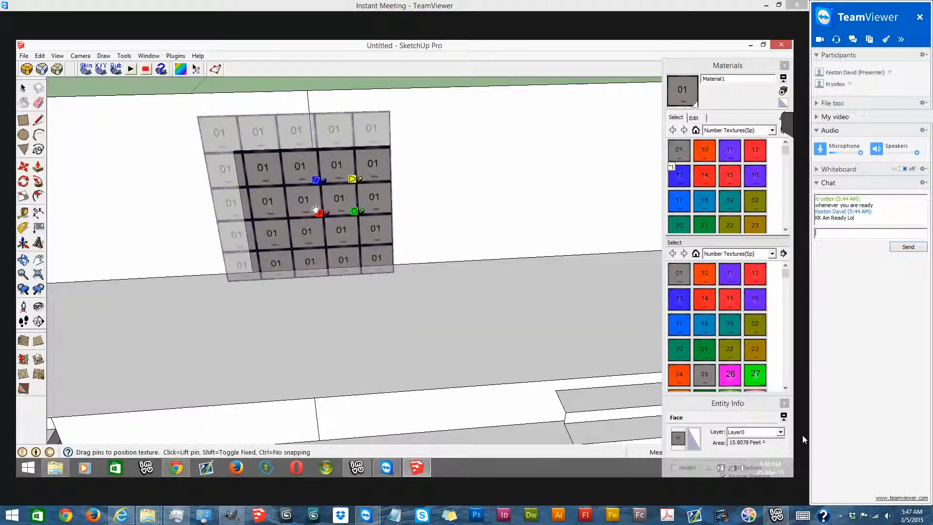
middle_click_drag(304, 201, 286, 179)
scroll(313, 211, "up", 1)
left_click_drag(349, 231, 286, 279)
mouse_move(341, 290)
left_mouse_down()
mouse_move(312, 294)
mouse_move(391, 288)
left_mouse_up()
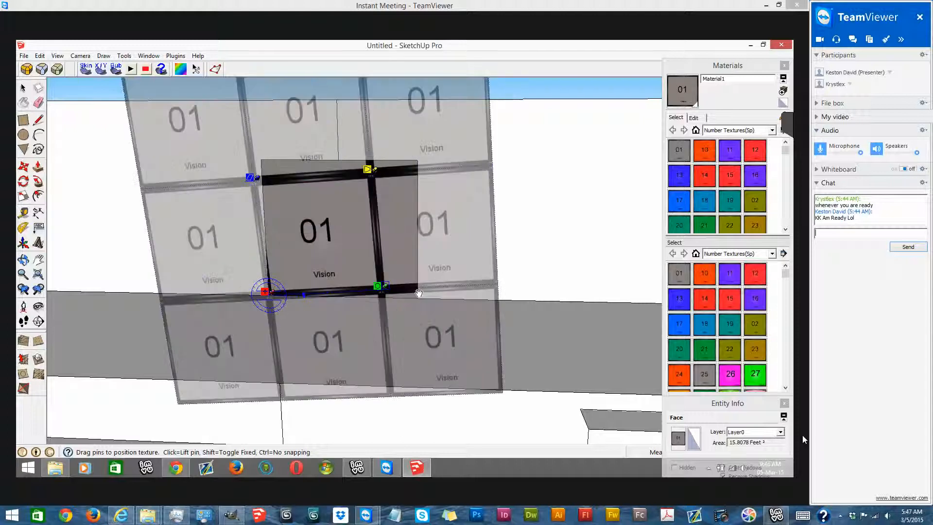
left_click_drag(263, 144, 266, 158)
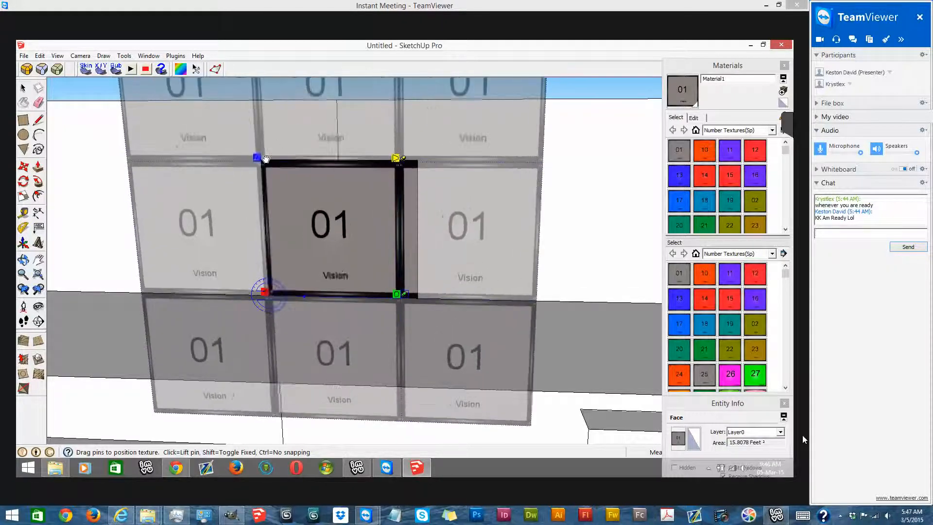
right_click(305, 186)
left_click(312, 194)
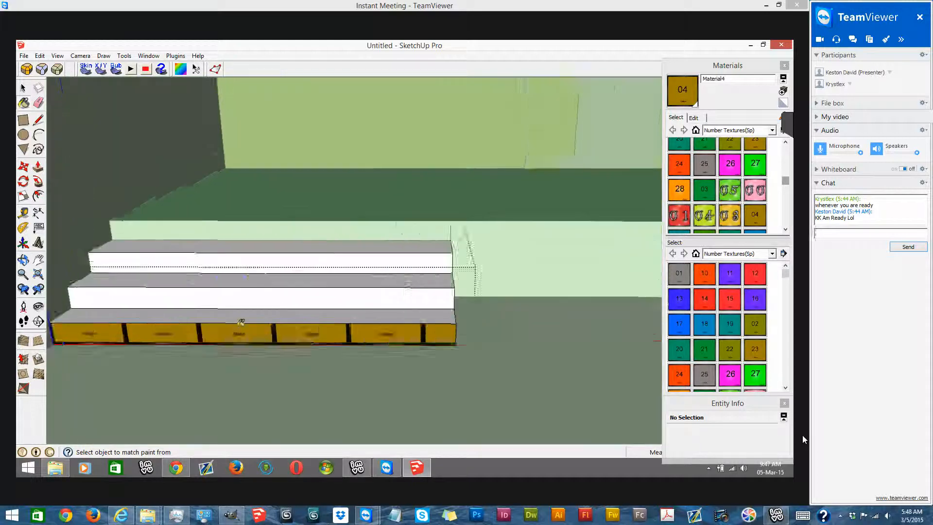
- Reposition and scale the 04 texture by its pins so a single tile fits the bottom stair riser
mouse_move(228, 231)
left_click(311, 230)
left_click_drag(147, 343, 464, 340)
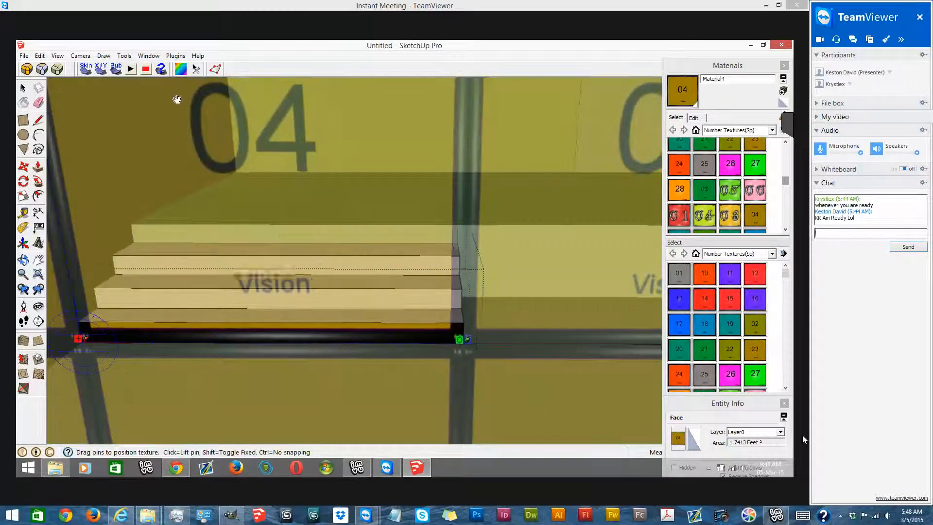
scroll(177, 81, "down", 2)
left_click_drag(171, 81, 215, 415)
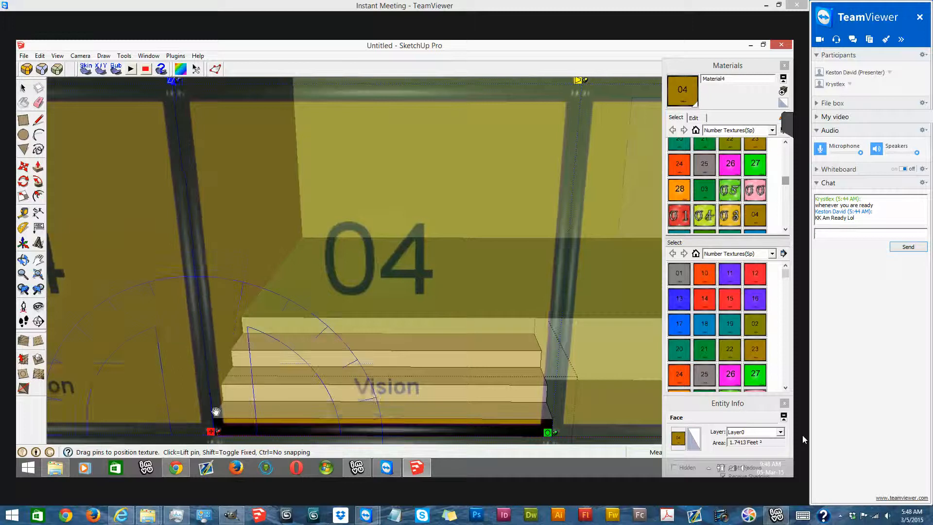
right_click(265, 426)
left_click(287, 352)
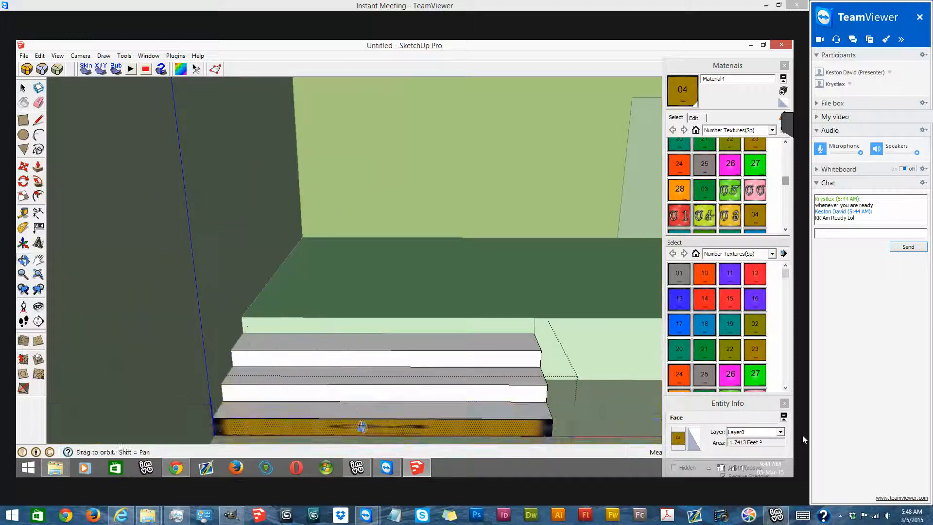
- Delete the blank middle and top riser faces of the staircase
middle_click_drag(363, 426, 311, 384)
scroll(369, 385, "up", 3)
key("space")
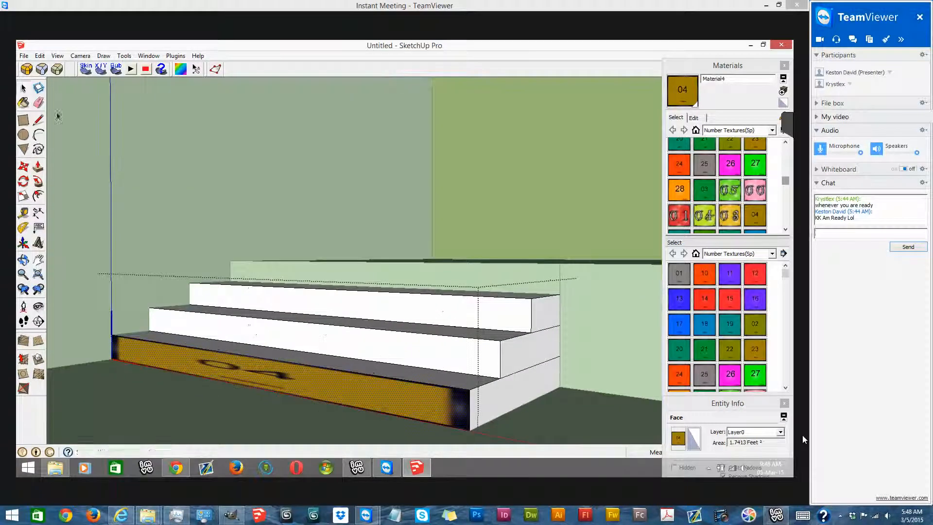
middle_click_drag(469, 399, 457, 356)
left_click(460, 355)
key("Escape")
- Copy the textured bottom riser face onto the middle and top steps, snapping at the step corners
key("m")
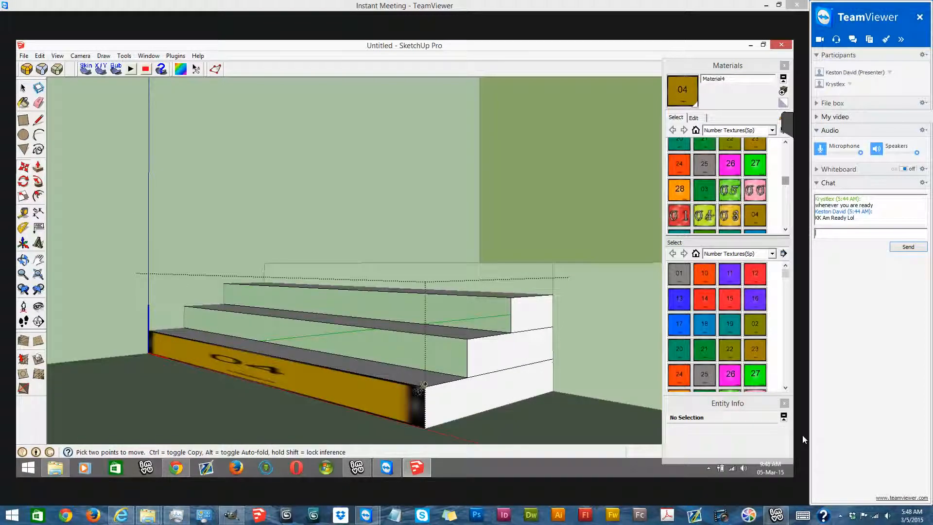
left_click(23, 87)
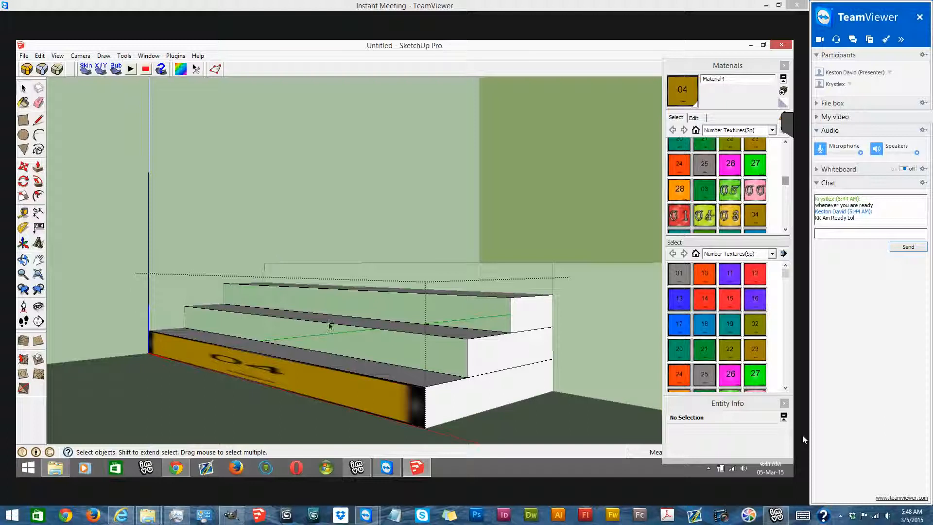
left_click(349, 384)
left_click(23, 167)
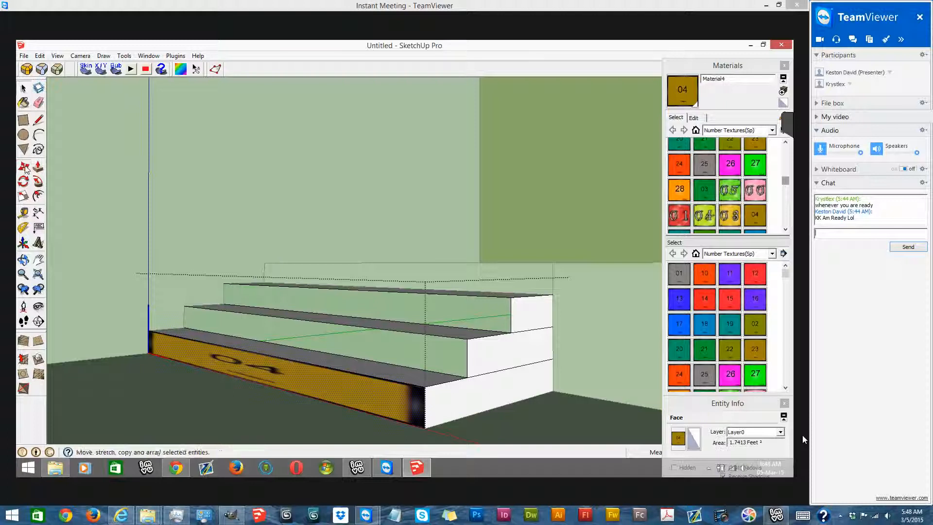
key("ctrl")
left_click(424, 384)
left_click(466, 338)
key("ctrl")
left_click(467, 338)
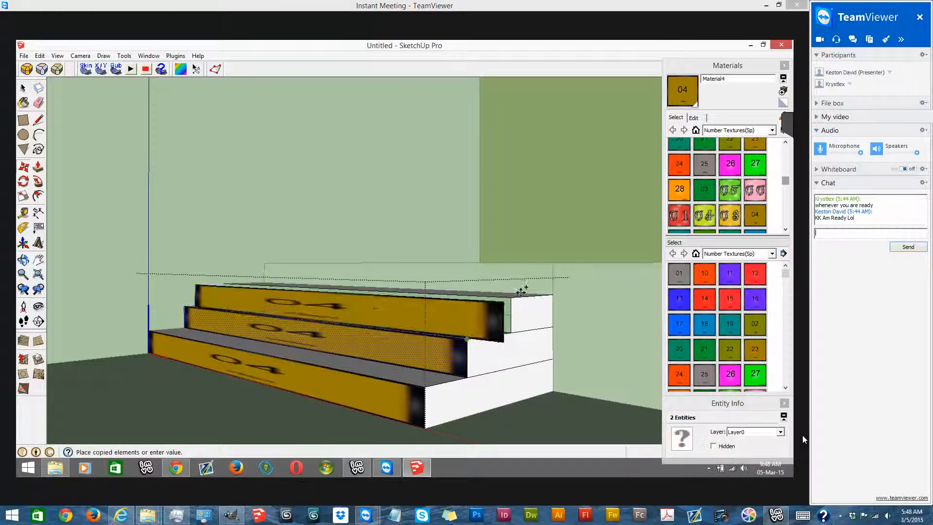
left_click(511, 294)
left_click(24, 86)
- Paint the lowest stair tread with the 05 number texture
middle_click_drag(436, 315, 771, 230)
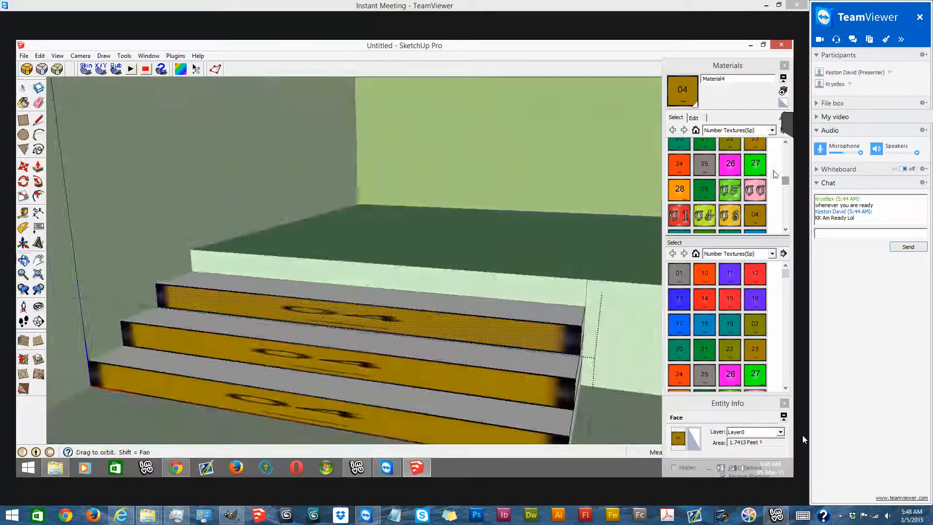
scroll(729, 204, "down", 2)
left_click(703, 205)
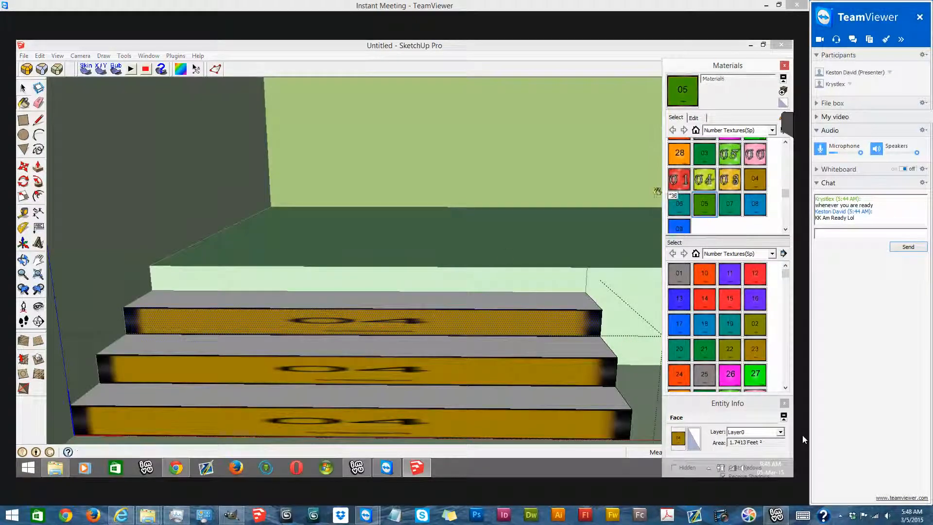
middle_click_drag(445, 329, 420, 300)
scroll(437, 342, "down", 4)
left_click(379, 342)
- Reposition and scale the 05 texture by its pins so a single tile fits the lowest tread
scroll(378, 342, "up", 4)
right_click(408, 358)
left_click(524, 257)
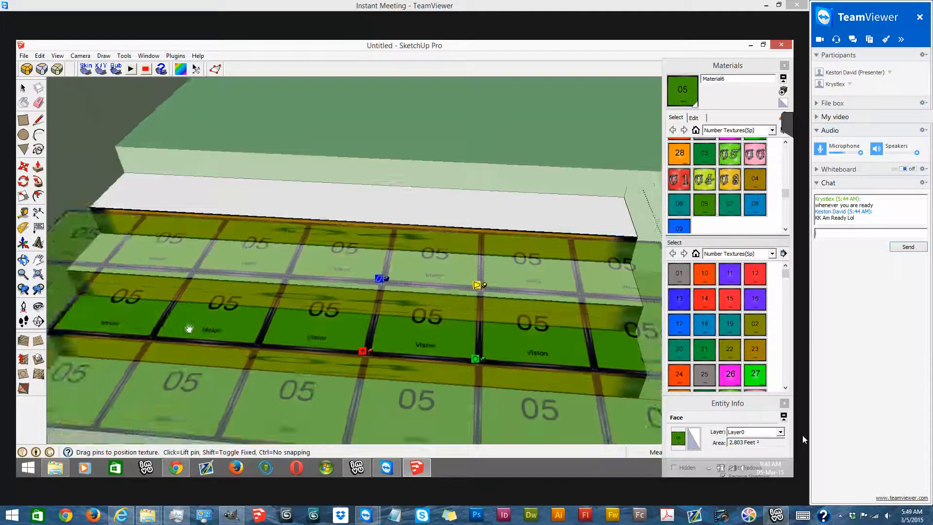
scroll(189, 329, "down", 2)
left_click_drag(402, 338, 184, 324)
mouse_move(590, 358)
left_mouse_down()
mouse_move(581, 358)
mouse_move(606, 352)
left_mouse_up()
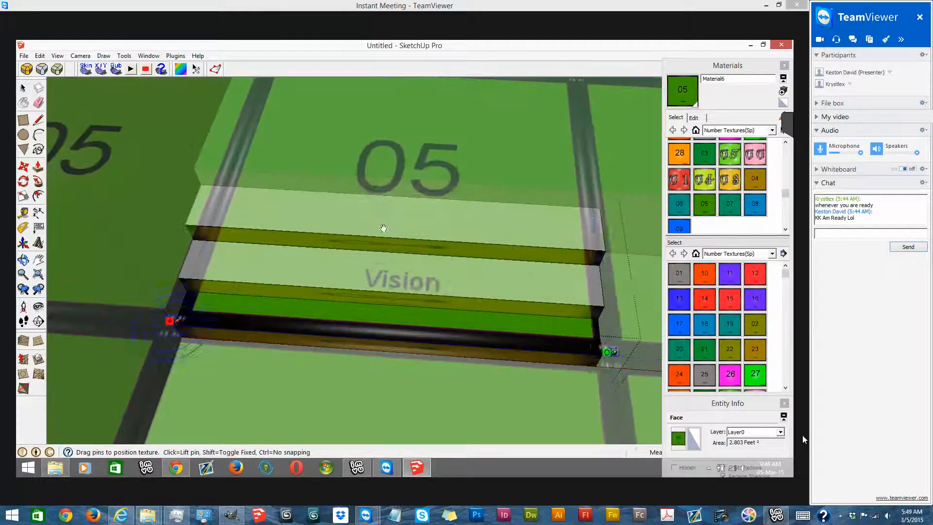
scroll(309, 117, "down", 3)
scroll(297, 134, "up", 2)
left_click_drag(254, 329, 241, 348)
- Paint the middle tread with the 05 texture and fit a single tile to its edges
key("b")
left_click(288, 320)
right_click(288, 322)
mouse_move(367, 224)
left_click(404, 220)
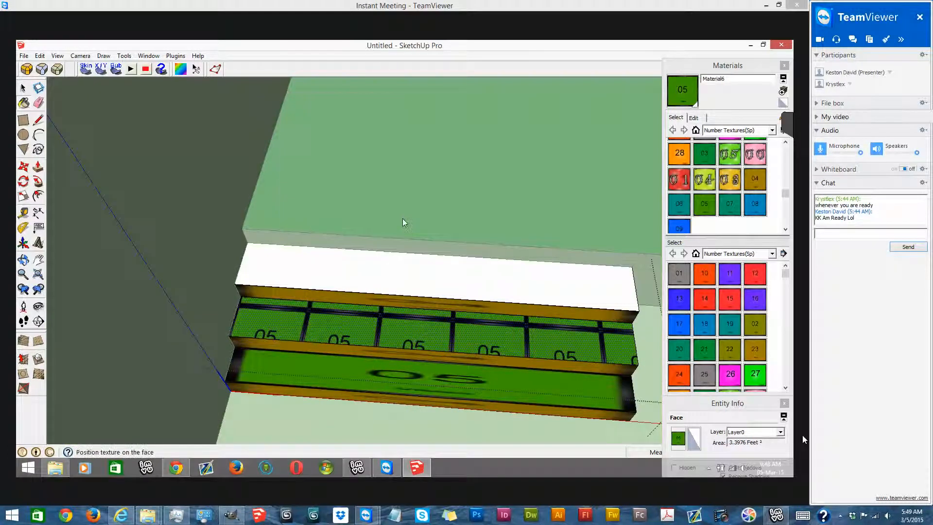
left_click_drag(221, 367, 225, 355)
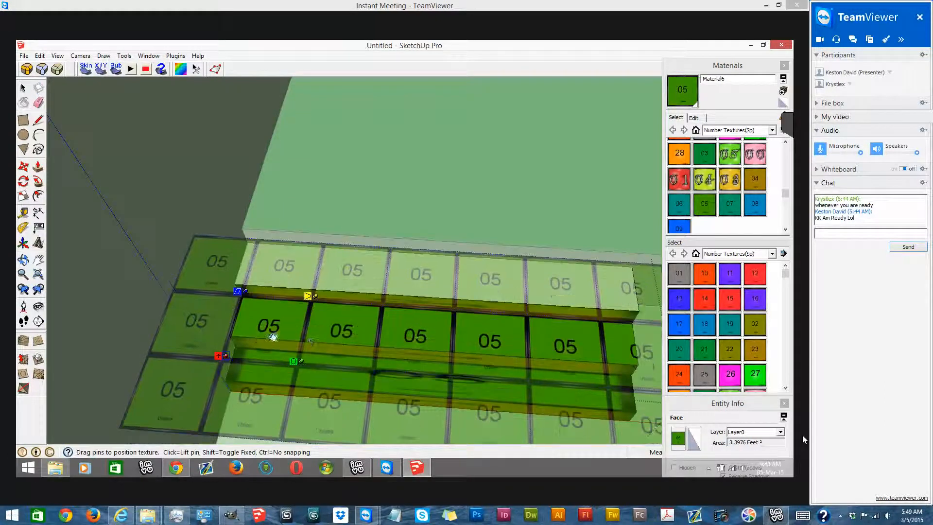
left_click_drag(310, 341, 315, 318)
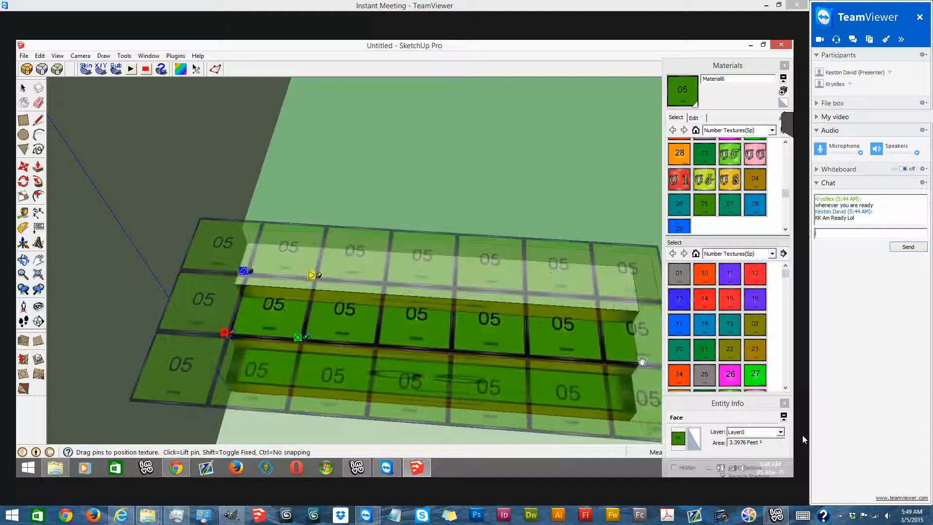
scroll(642, 360, "up", 5)
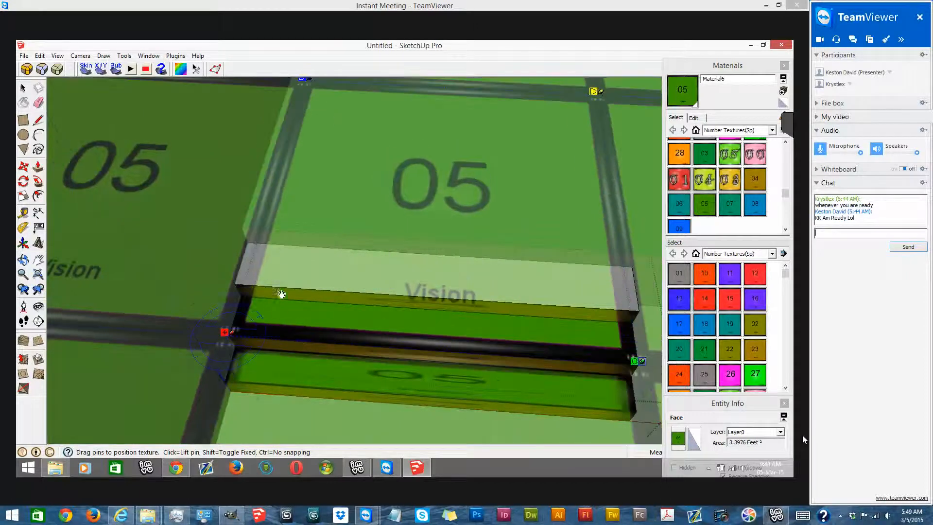
right_click(323, 341)
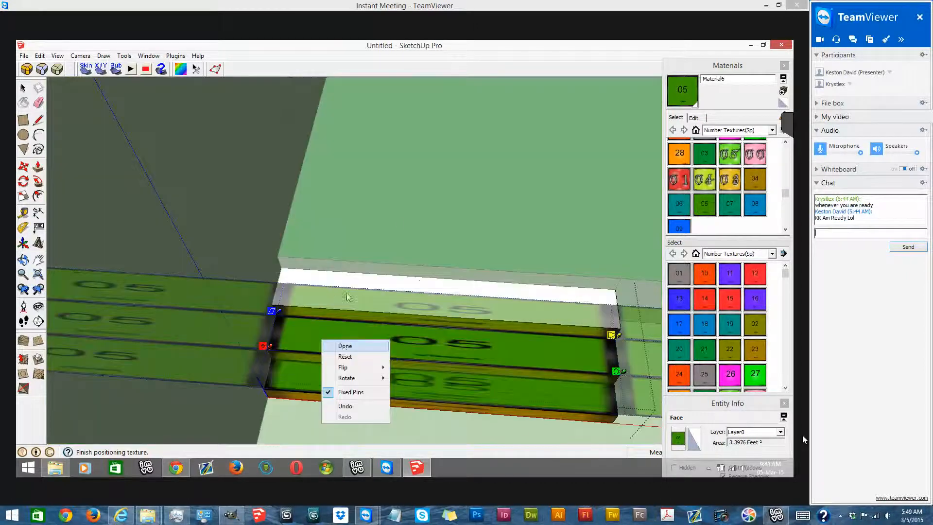
left_click(345, 346)
- Position the 05 texture on the top tread, scaling a single tile to the tread's edges
right_click(347, 293)
mouse_move(428, 190)
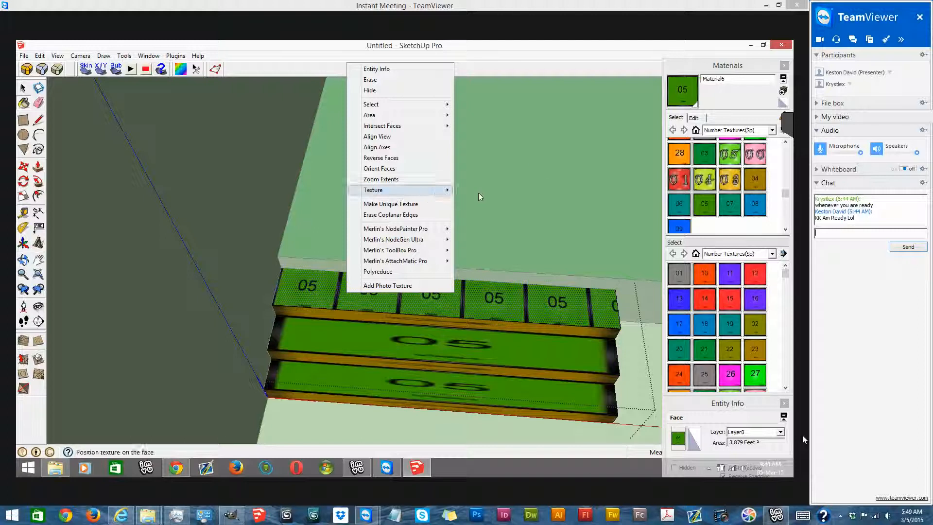
left_click(479, 191)
left_click_drag(286, 296, 275, 304)
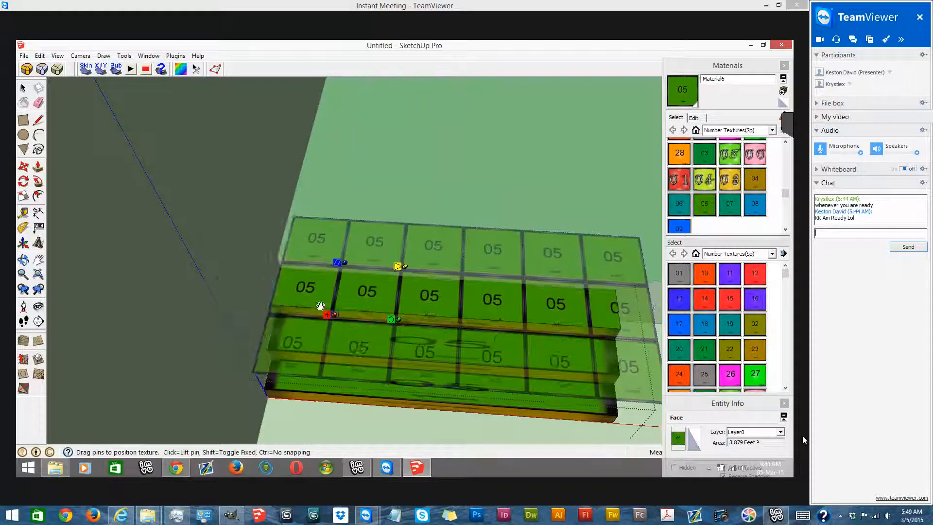
left_click_drag(335, 309, 619, 330)
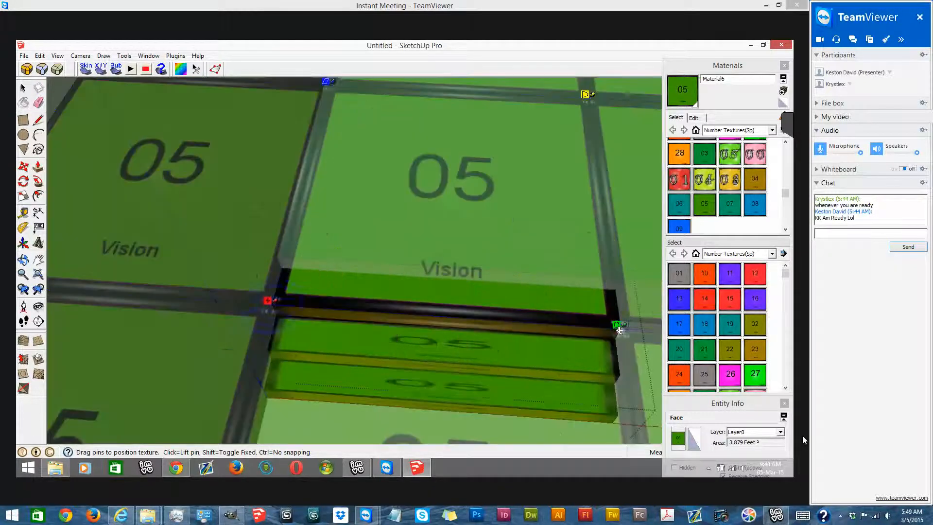
left_click_drag(282, 262, 283, 267)
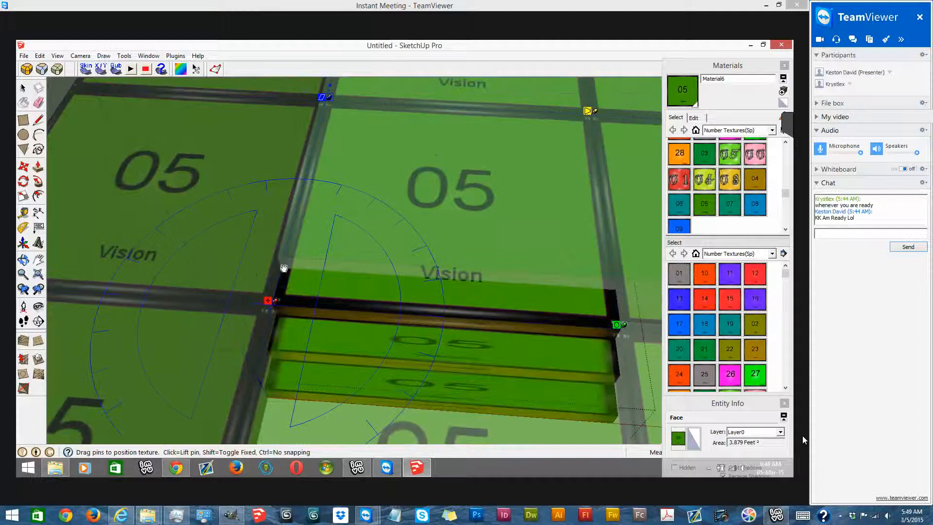
left_click(355, 262)
- Finish editing inside the staircase component and select the whole staircase
key("b")
scroll(489, 346, "down", 4)
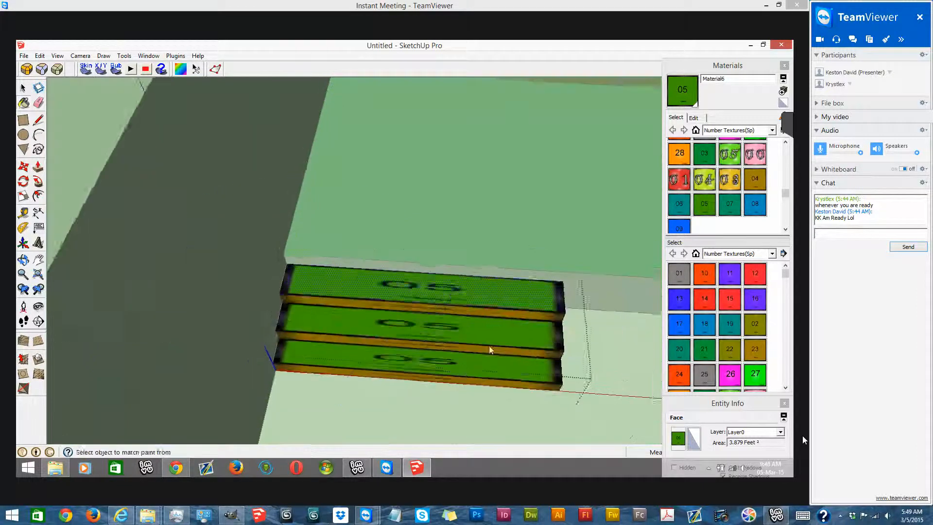
right_click(458, 277)
left_click(481, 284)
left_click(20, 89)
left_click(358, 281)
scroll(289, 234, "down", 2)
scroll(272, 226, "down", 3)
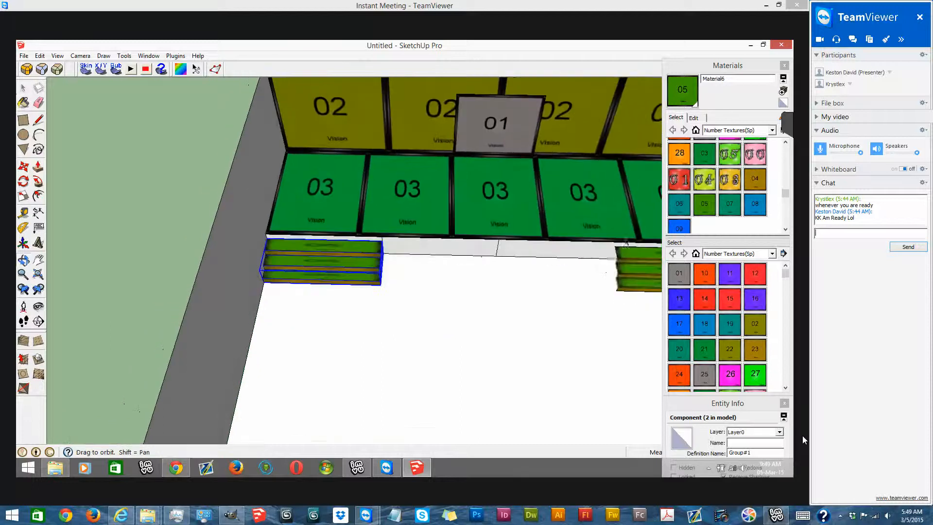
- Apply the 06 texture to the staircase's stepped side face and align a tile to the face's edges by its pins
middle_click_drag(311, 287, 488, 259)
scroll(488, 257, "up", 2)
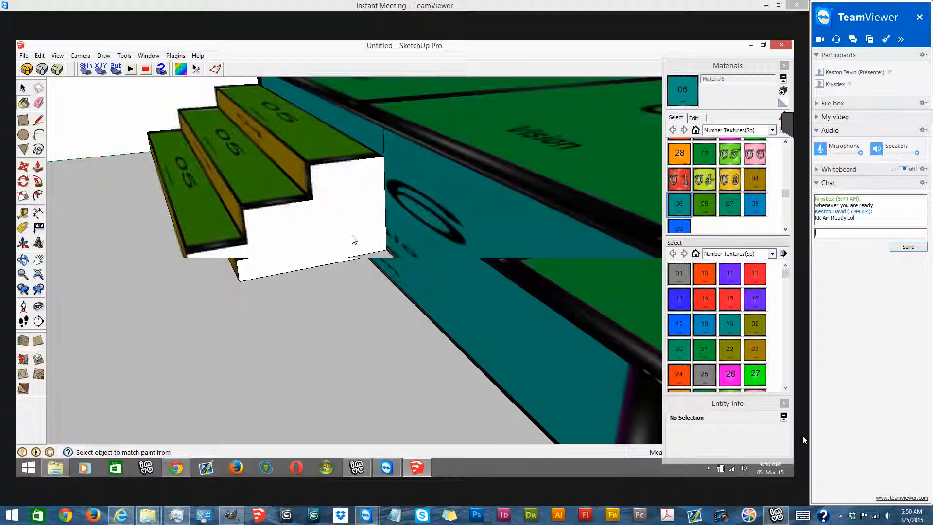
right_click(381, 244)
left_click(392, 355)
middle_click_drag(385, 137, 372, 237)
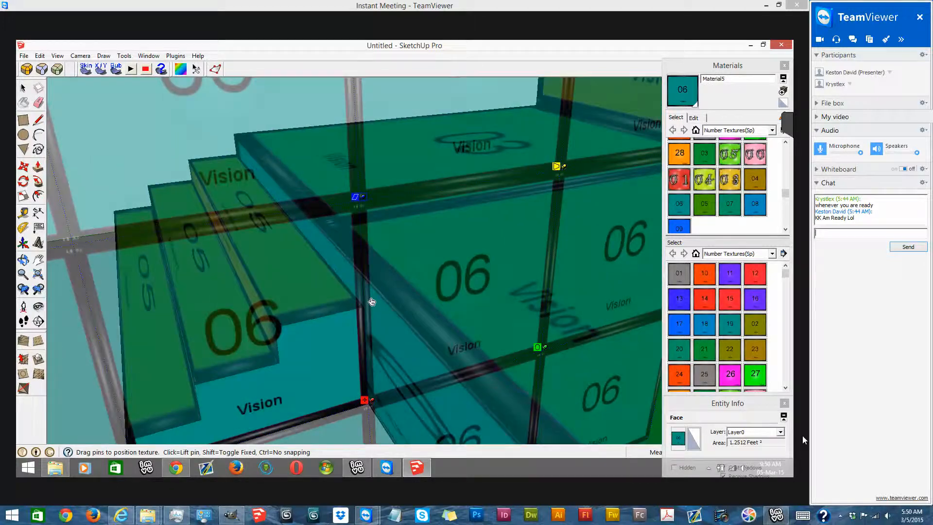
left_click_drag(372, 302, 371, 276)
right_click(318, 375)
left_click(344, 297)
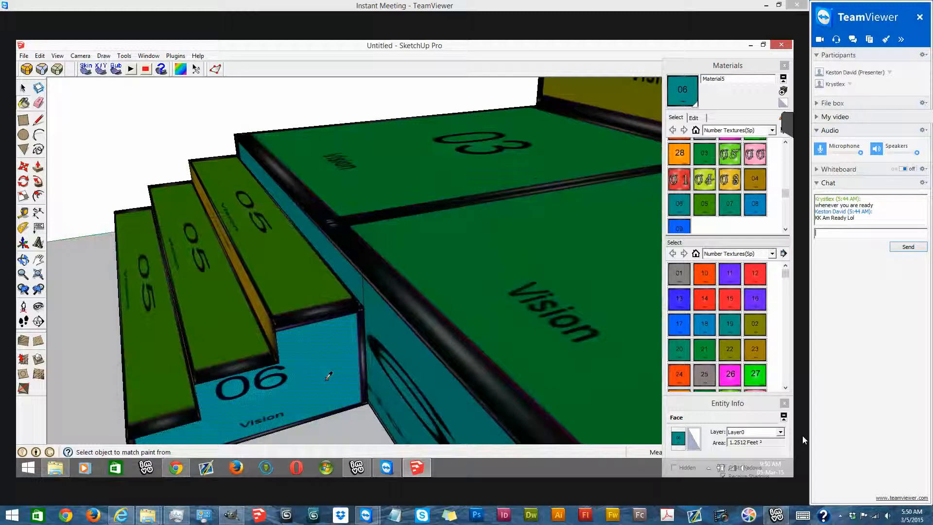
right_click(329, 375)
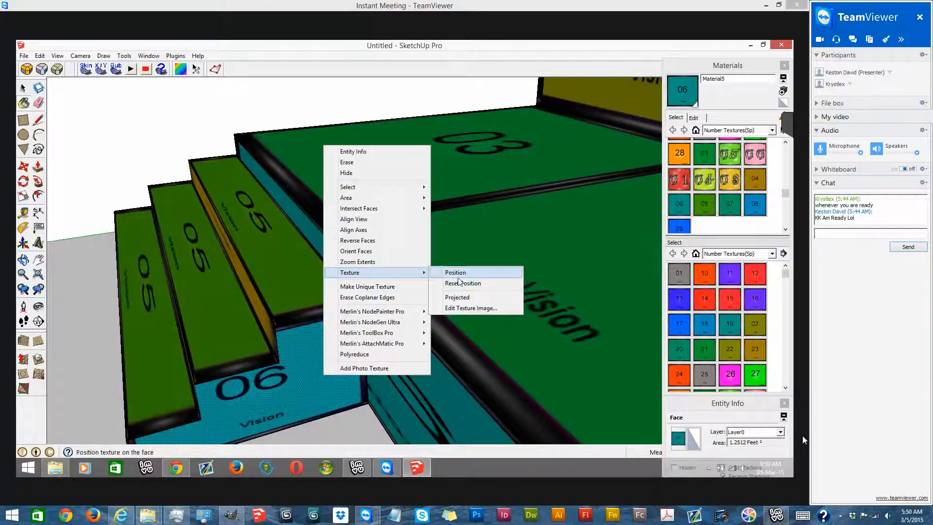
left_click(466, 291)
- Draw a vertical and a horizontal edge closing the stepped opening at the staircase's outer side, and erase the overhanging line ends
scroll(405, 288, "down", 8)
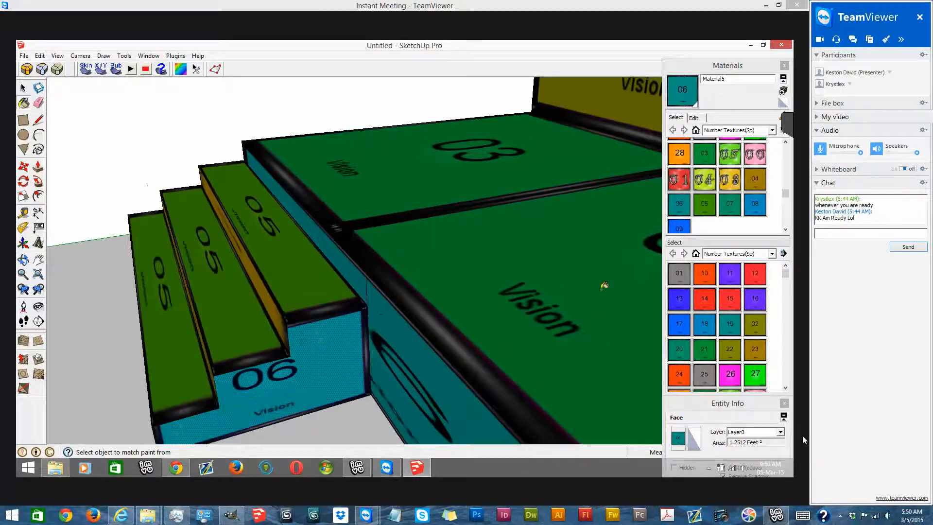
scroll(359, 228, "down", 6)
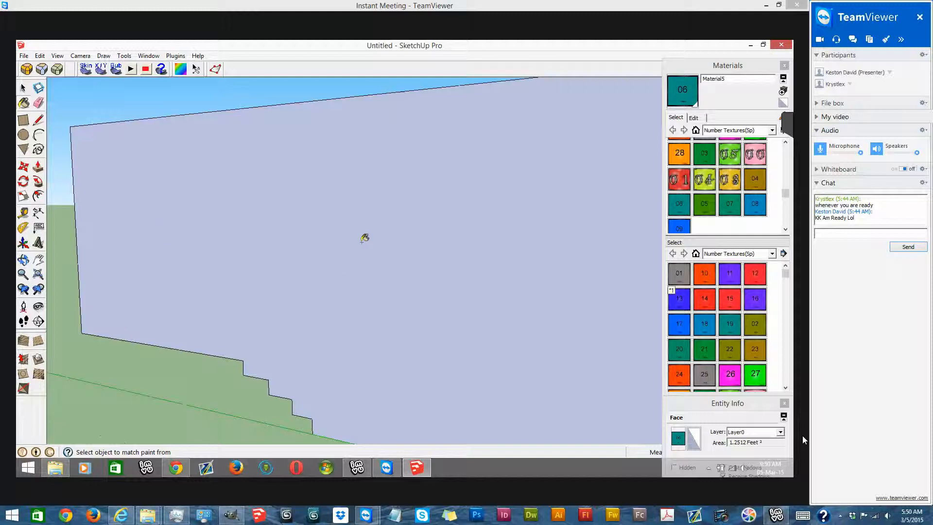
left_click(37, 120)
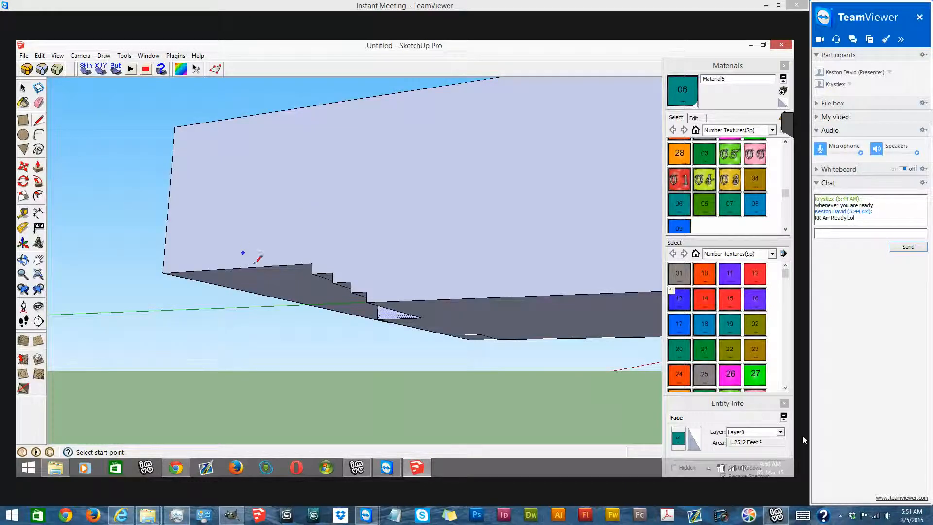
scroll(248, 260, "up", 3)
left_click(364, 280)
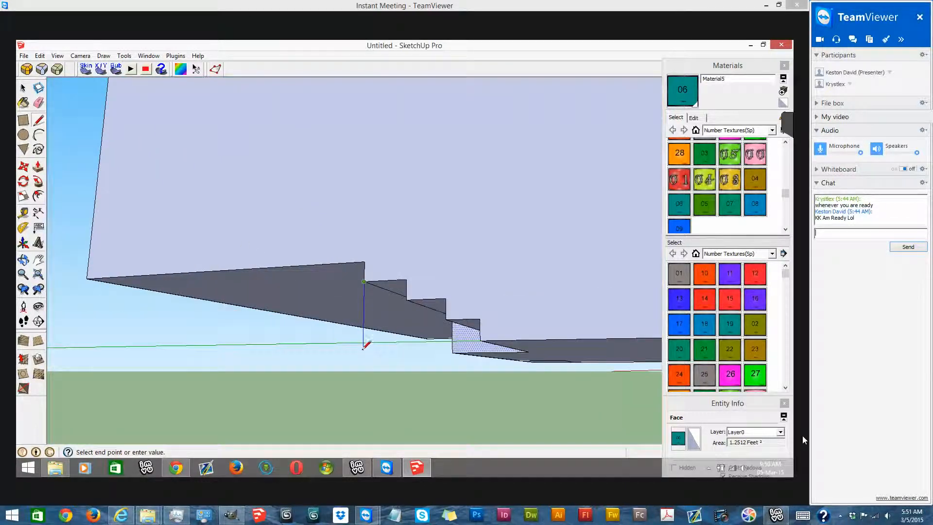
left_click(362, 390)
left_click(38, 120)
left_click(480, 340)
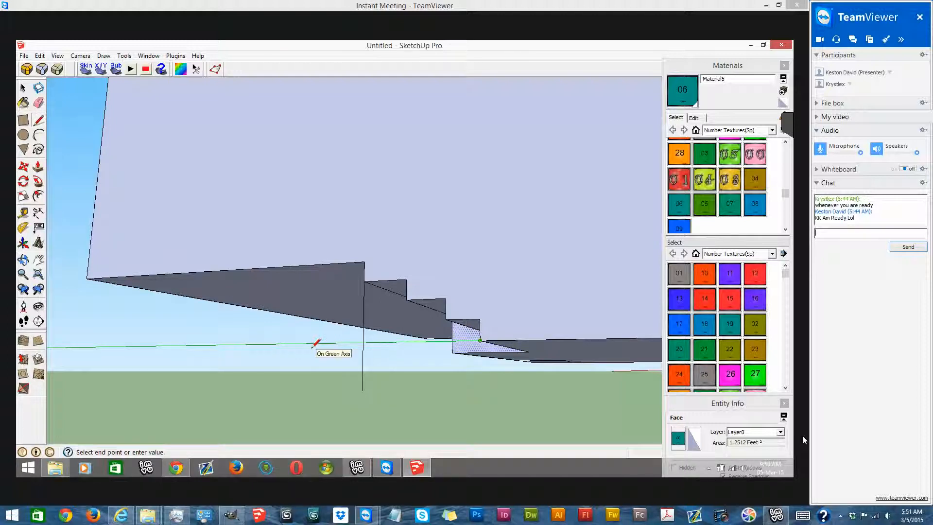
left_click(312, 344)
left_click(38, 103)
left_click_drag(352, 384, 320, 343)
- Paint the newly closed stepped face on the outer side with the 06 texture
left_click(24, 104)
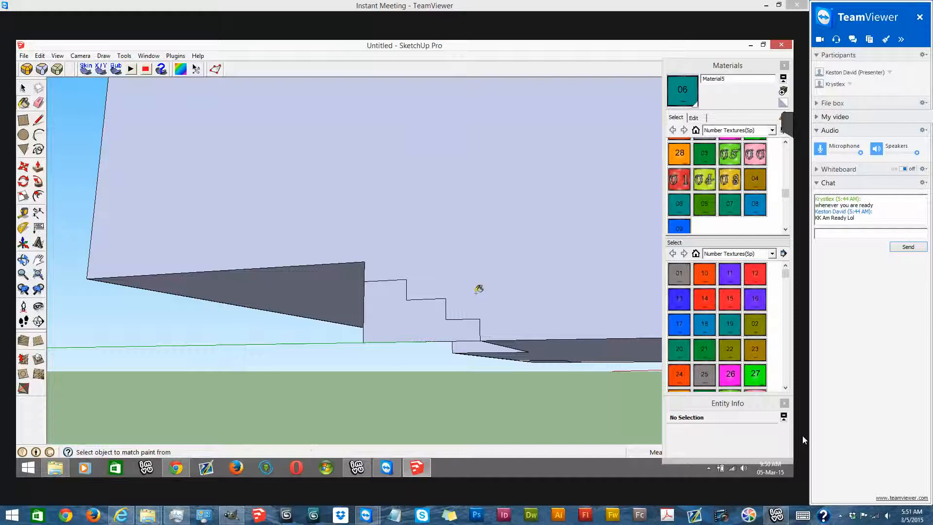
left_click(413, 336)
scroll(490, 283, "down", 5)
mouse_move(418, 347)
middle_mouse_down()
mouse_move(183, 435)
mouse_move(693, 369)
mouse_move(441, 241)
mouse_move(393, 276)
middle_mouse_up()
middle_click_drag(524, 235, 59, 256)
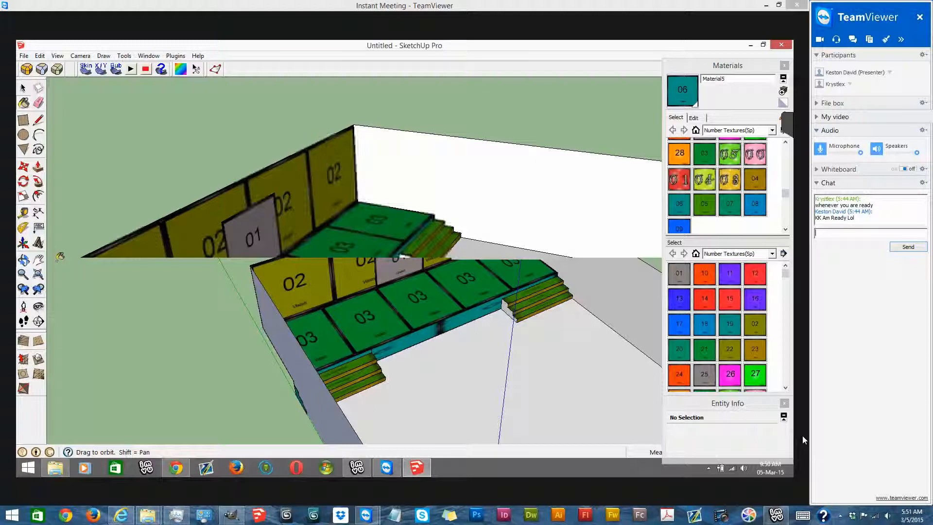
- Draw rectangles closing the openings at the base of the outer walls, including the one beneath the platform beside the staircase
left_click(360, 261)
left_click(605, 182)
left_click(611, 182)
left_click(606, 233)
middle_click_drag(548, 206, 237, 156)
left_click(314, 221)
middle_click_drag(313, 221, 251, 188)
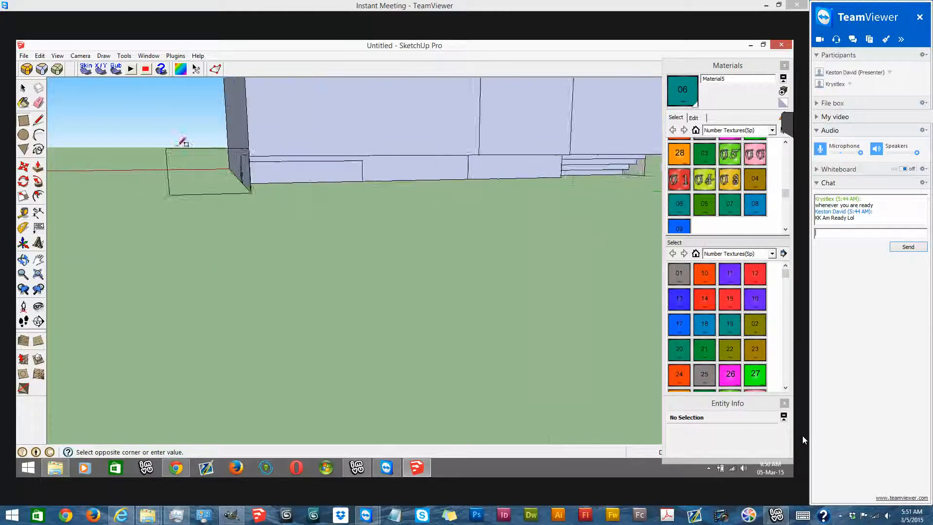
middle_click_drag(548, 160, 379, 155)
scroll(437, 155, "down", 2)
middle_click_drag(641, 169, 459, 198)
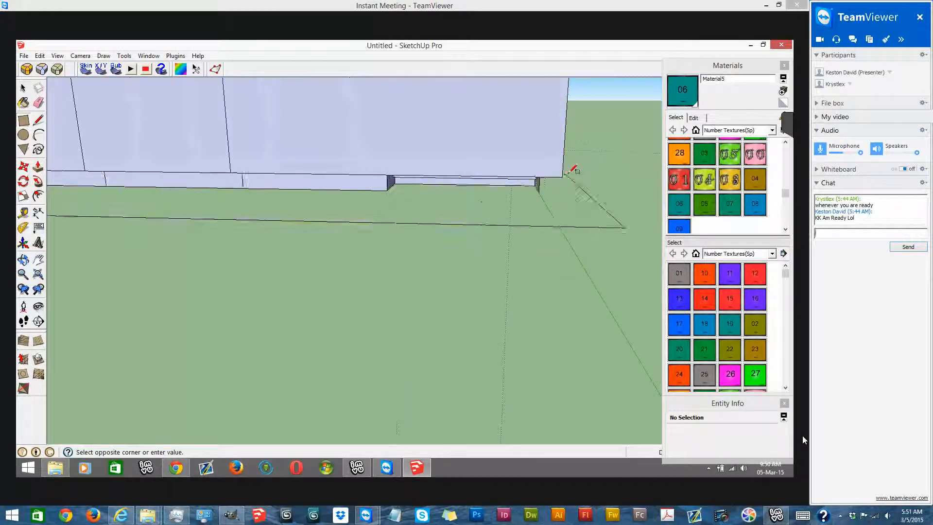
left_click(564, 176)
scroll(214, 123, "down", 5)
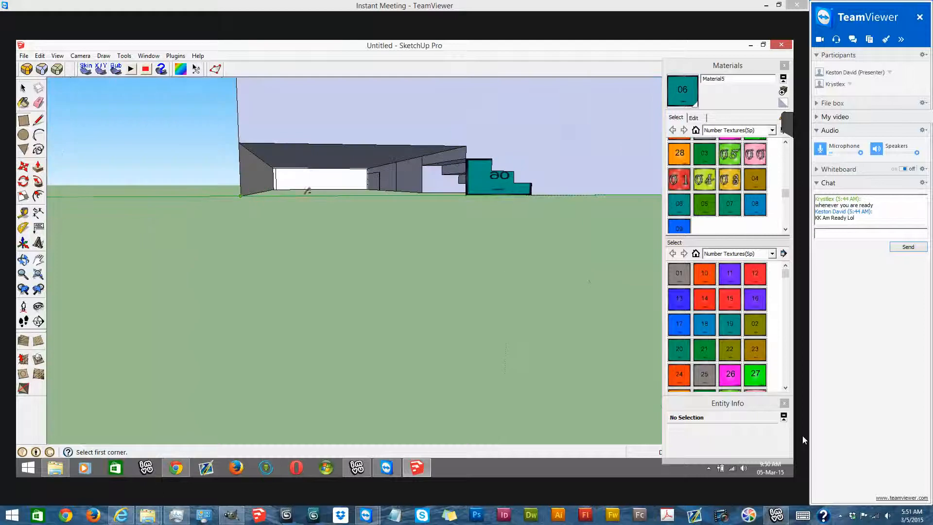
left_click(240, 195)
left_click(467, 145)
- Paint the inner face of the long side wall with the 07 texture
mouse_move(454, 165)
middle_mouse_down()
mouse_move(439, 127)
mouse_move(346, 323)
mouse_move(335, 311)
middle_mouse_up()
mouse_move(194, 179)
middle_mouse_down()
mouse_move(179, 175)
mouse_move(573, 162)
mouse_move(651, 150)
middle_mouse_up()
scroll(654, 152, "up", 2)
left_click(737, 211)
left_click(477, 140)
middle_click_drag(383, 150, 443, 282)
scroll(497, 283, "up", 2)
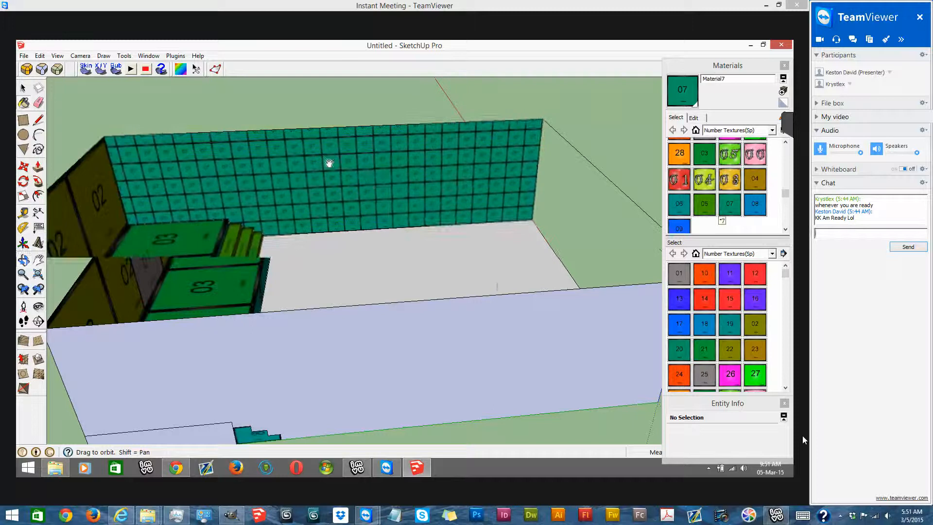
- Try to fit the 07 tiles to the long wall's upper corners by the texture pins, and undo the wall's texturing
middle_click_drag(371, 169, 371, 158)
right_click(372, 158)
left_click(496, 285)
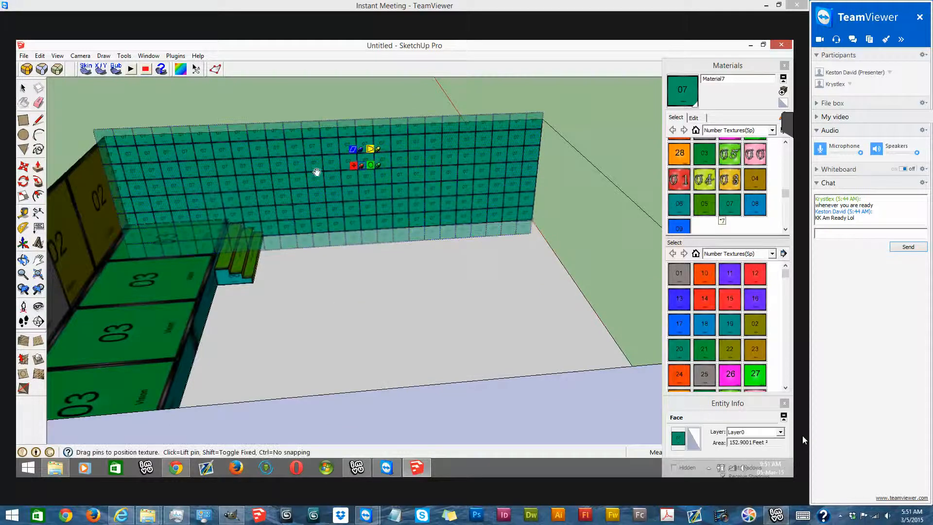
left_click_drag(288, 172, 108, 134)
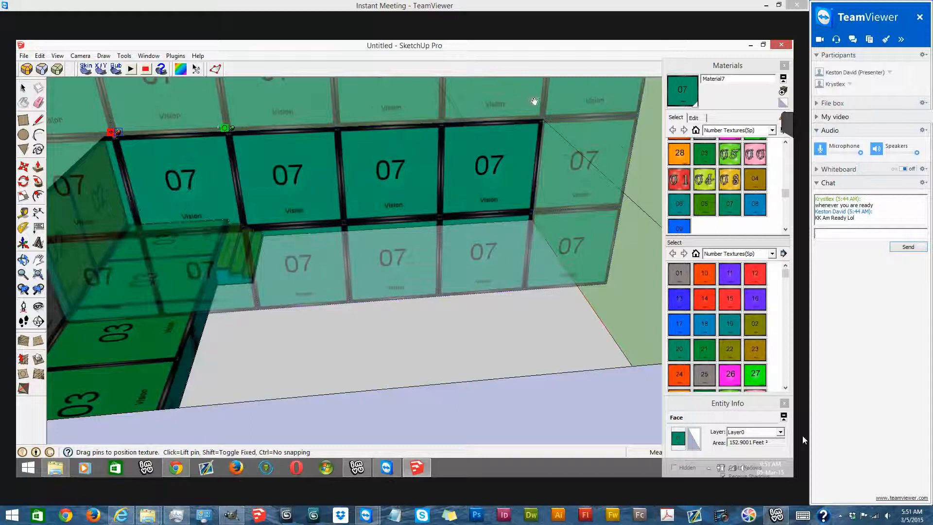
left_click_drag(534, 101, 451, 129)
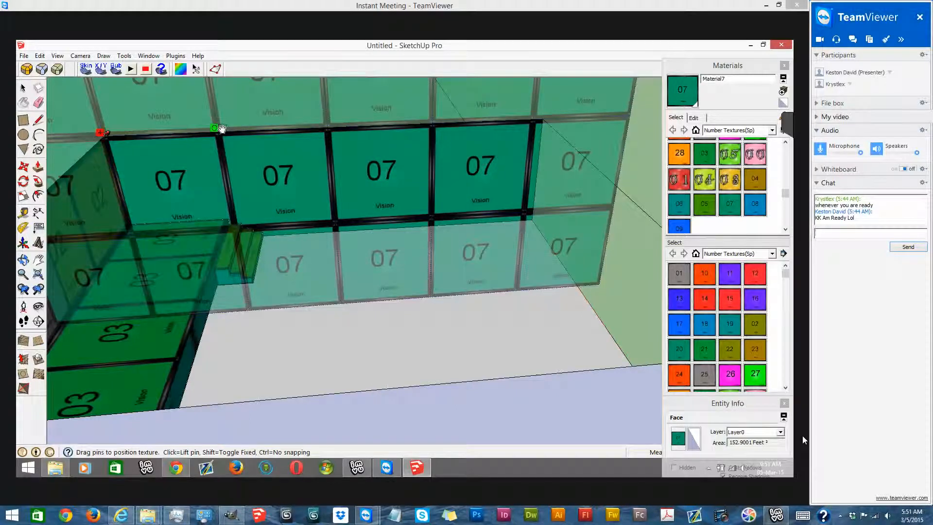
mouse_move(535, 108)
left_mouse_down()
mouse_move(547, 117)
mouse_move(539, 115)
left_mouse_up()
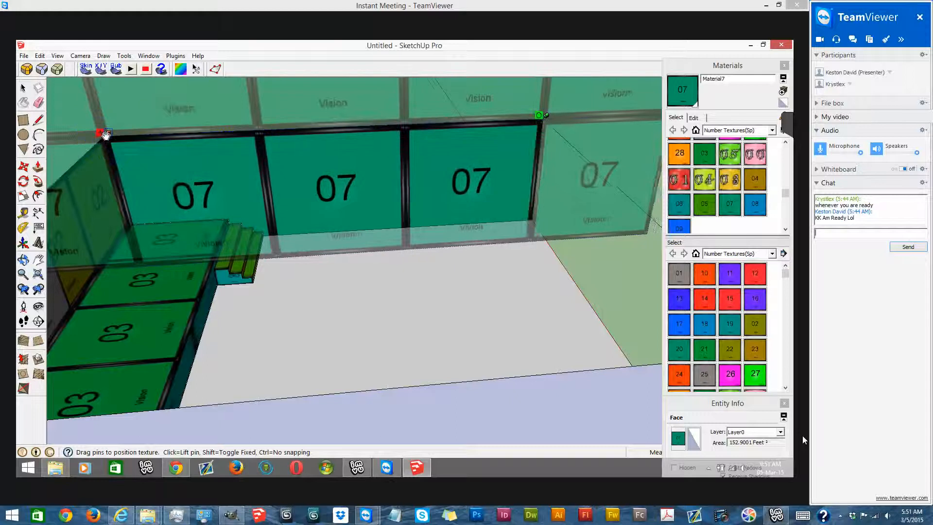
left_click_drag(546, 182, 548, 139)
key("ctrl+z")
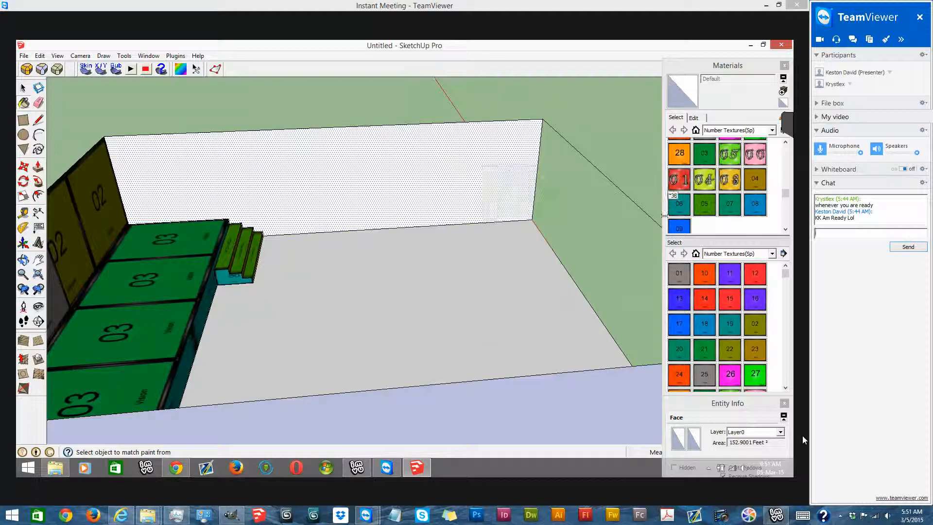
- Apply the 07 texture to the long wall again and fit its tiles to the wall's corners by the pins
left_click(730, 207)
left_click(457, 171)
right_click(457, 172)
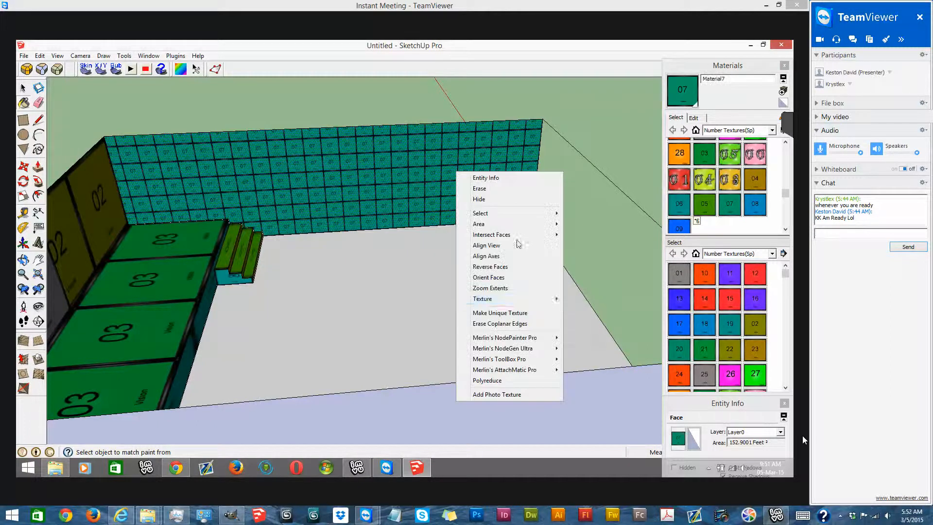
mouse_move(532, 305)
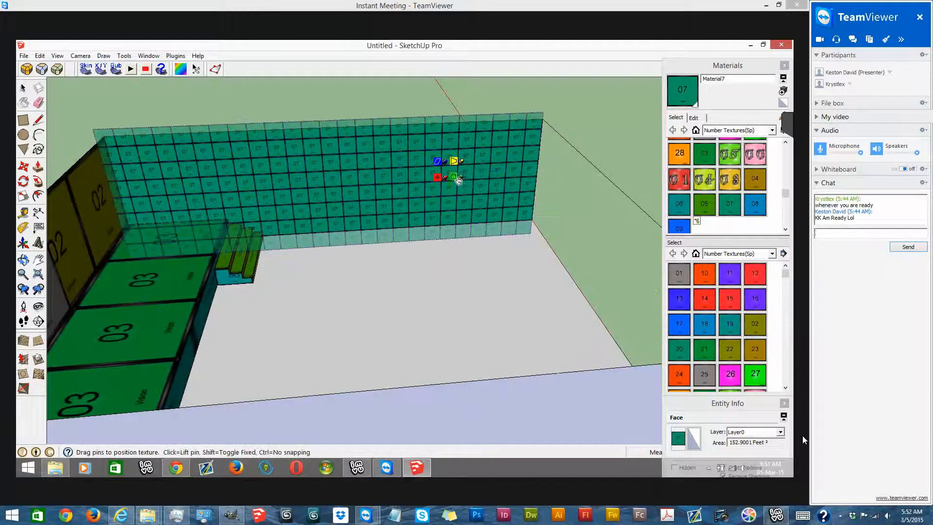
left_click_drag(523, 205, 538, 118)
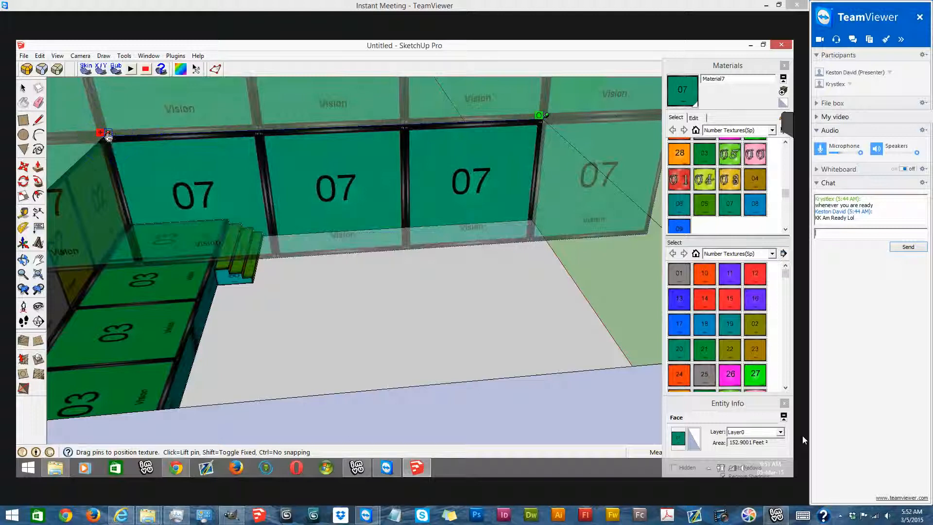
left_click_drag(110, 133, 531, 213)
left_click_drag(547, 93, 544, 115)
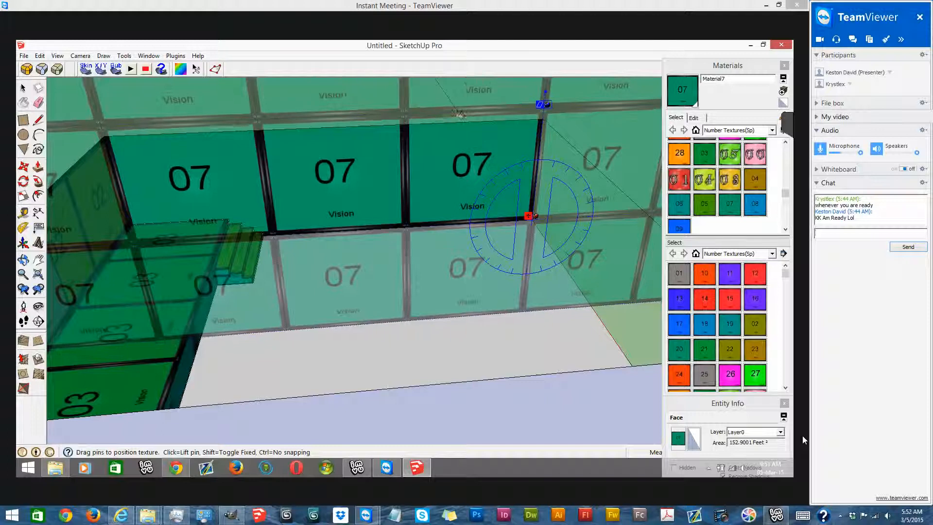
key("Return")
- Paint the inner face of the opposite long wall with the 07 texture
scroll(347, 180, "down", 8)
mouse_move(342, 168)
middle_mouse_down()
mouse_move(275, 175)
mouse_move(322, 213)
mouse_move(273, 252)
mouse_move(310, 223)
middle_mouse_up()
left_click(310, 238)
middle_click_drag(232, 271, 287, 163)
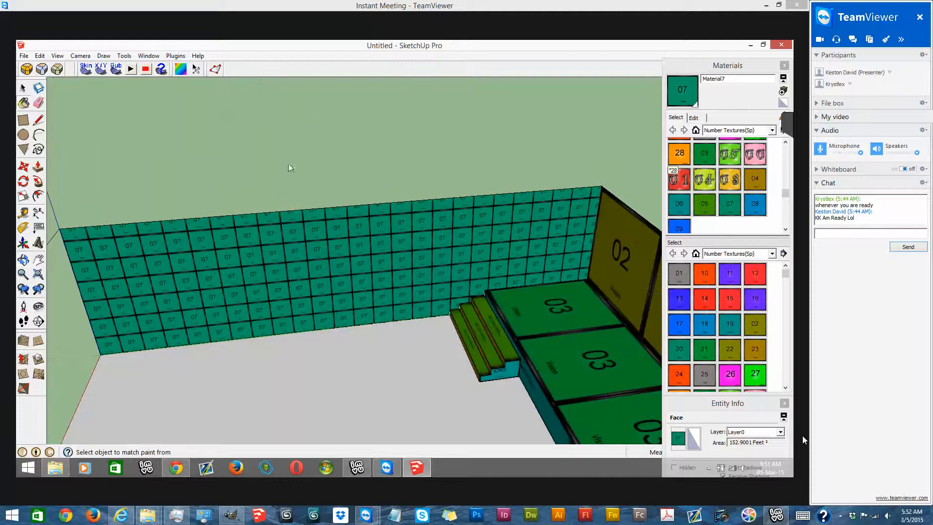
scroll(491, 297, "down", 2)
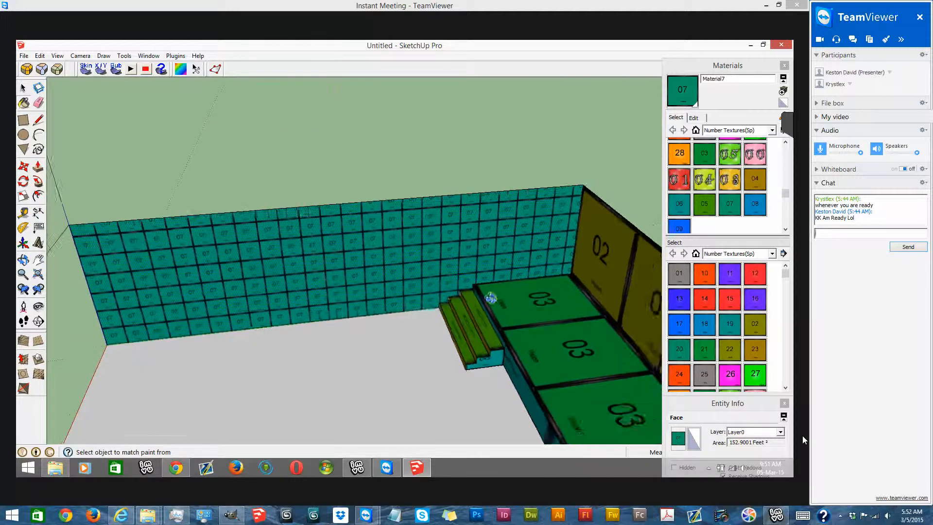
- Make the fitted 07 texture on the first long wall a unique texture
middle_click_drag(523, 189, 585, 349)
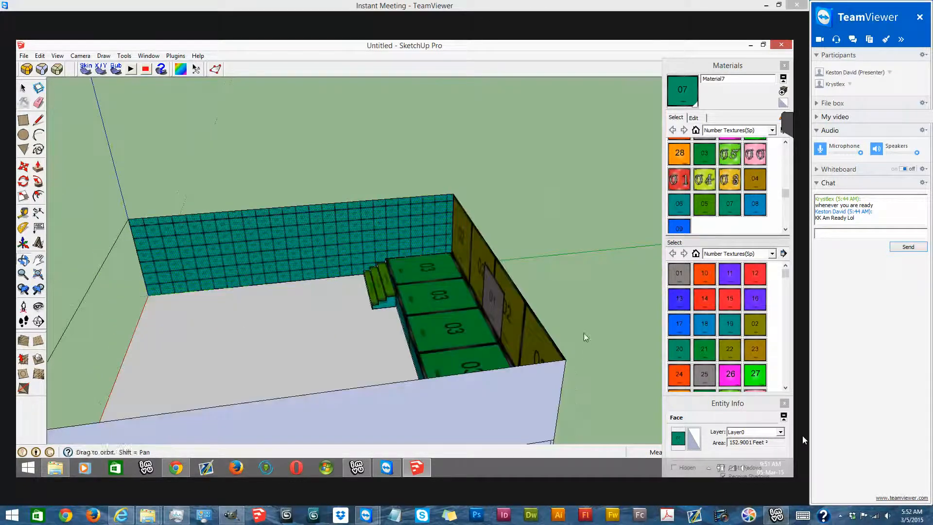
right_click(522, 186)
left_click(585, 328)
scroll(556, 250, "down", 1)
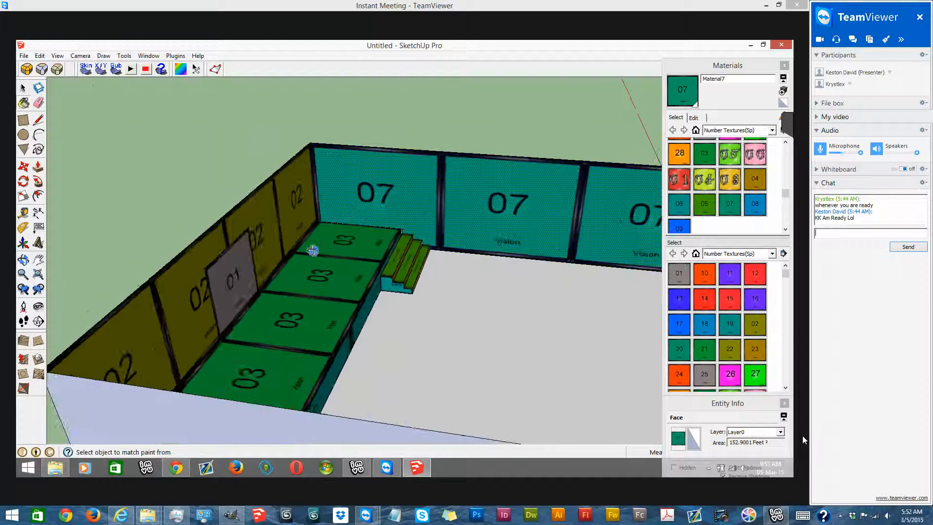
- Try painting the opposite long wall with the first wall's unique 07 texture
scroll(247, 150, "down", 2)
scroll(262, 166, "down", 1)
mouse_move(262, 167)
middle_mouse_down()
mouse_move(258, 191)
mouse_move(335, 184)
middle_mouse_up()
scroll(335, 184, "up", 4)
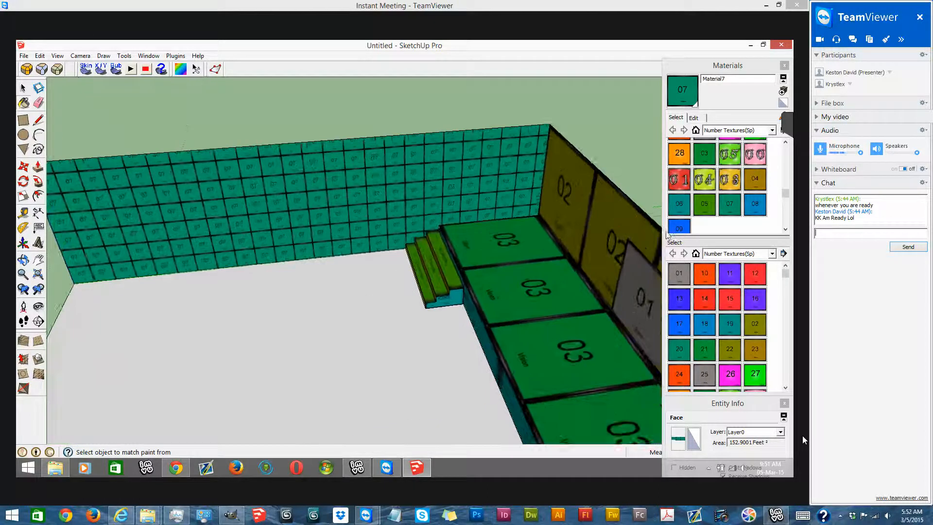
scroll(534, 234, "down", 1)
scroll(386, 180, "down", 3)
mouse_move(194, 225)
middle_mouse_down()
mouse_move(223, 210)
mouse_move(214, 179)
middle_mouse_up()
left_click(313, 215)
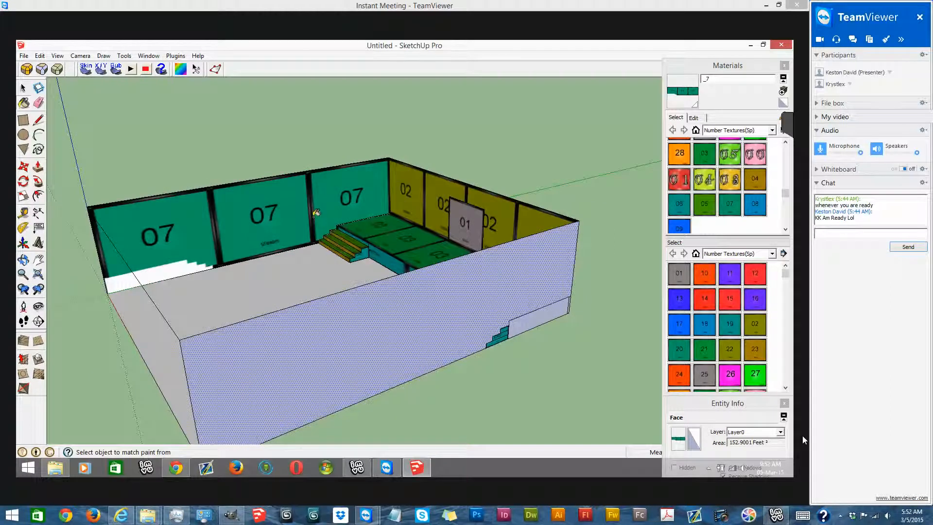
scroll(300, 215, "up", 1)
middle_click_drag(300, 215, 248, 242)
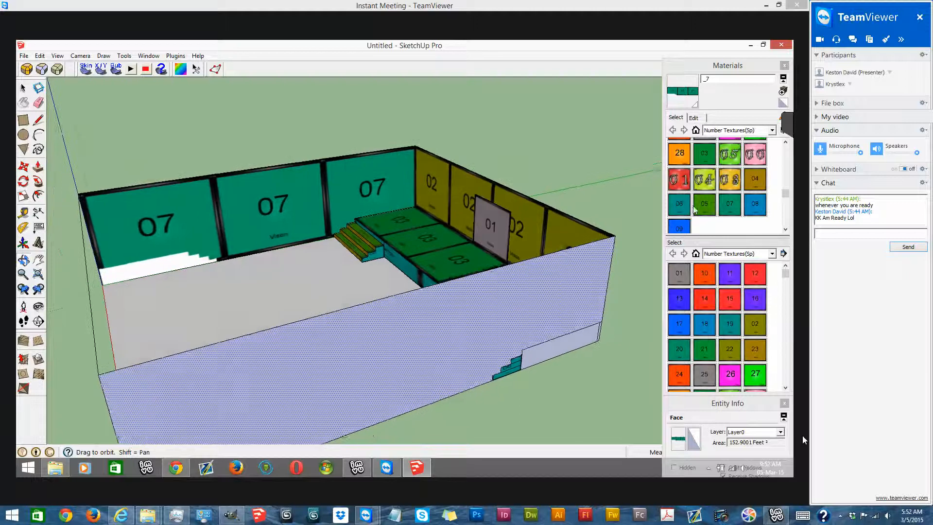
- Repaint the opposite long wall with the plain 07 texture from the Number Textures collection
left_click(704, 210)
left_click(729, 207)
left_click(240, 207)
scroll(241, 209, "up", 1)
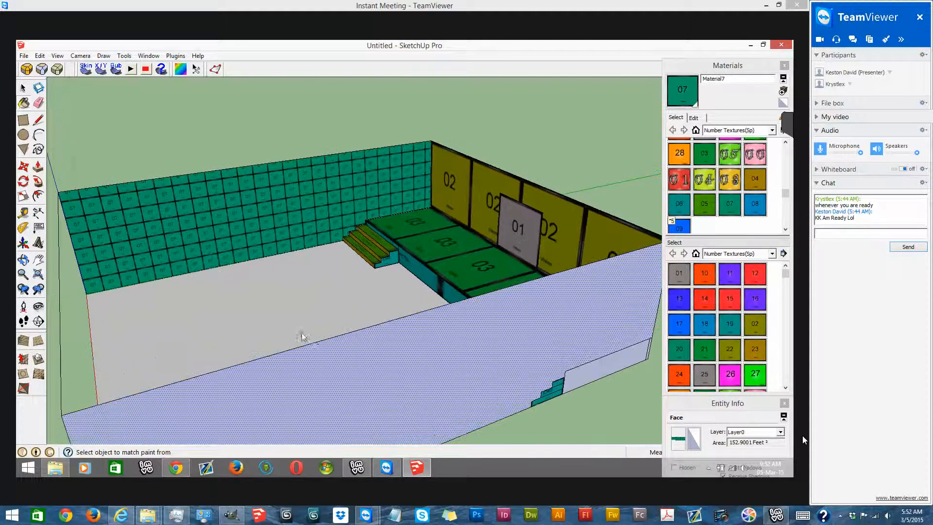
scroll(316, 346, "up", 1)
- Fit the 07 tiles to the opposite long wall's corners by the texture pins and finish positioning
right_click(238, 187)
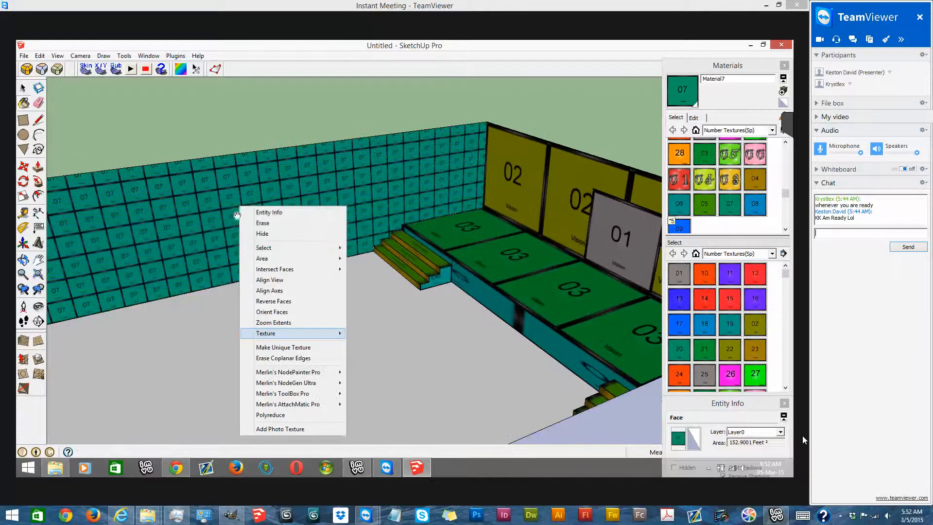
left_click(370, 334)
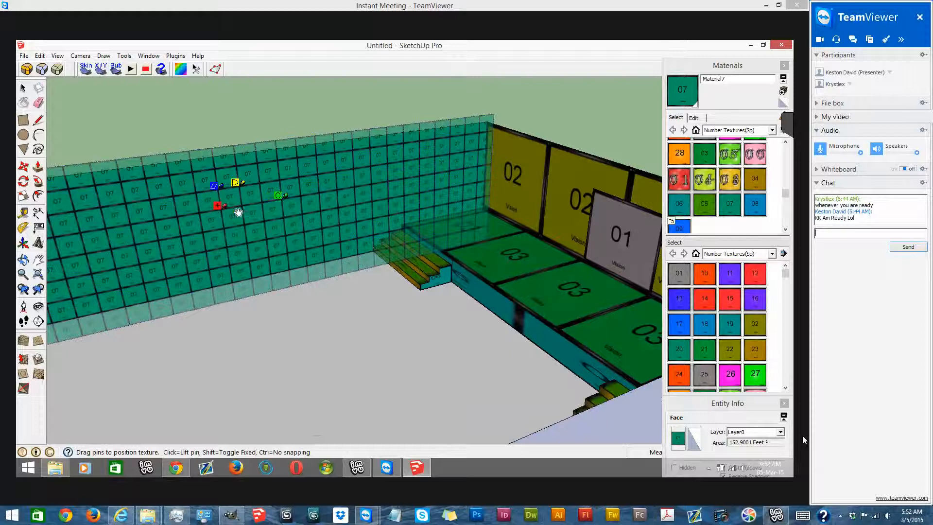
scroll(223, 208, "down", 1)
scroll(220, 208, "down", 2)
left_click_drag(220, 209, 58, 208)
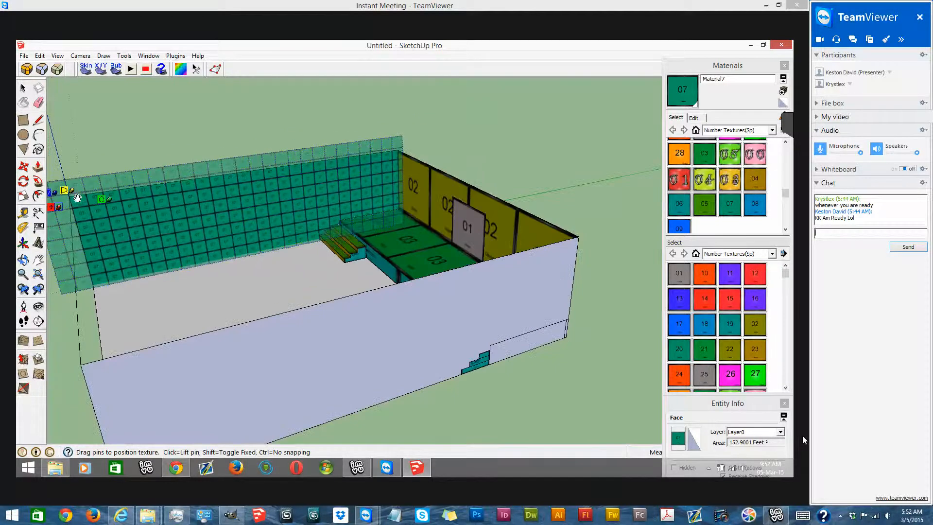
left_click_drag(401, 141, 400, 148)
mouse_move(75, 204)
left_mouse_down()
mouse_move(96, 283)
mouse_move(72, 177)
mouse_move(74, 190)
left_mouse_up()
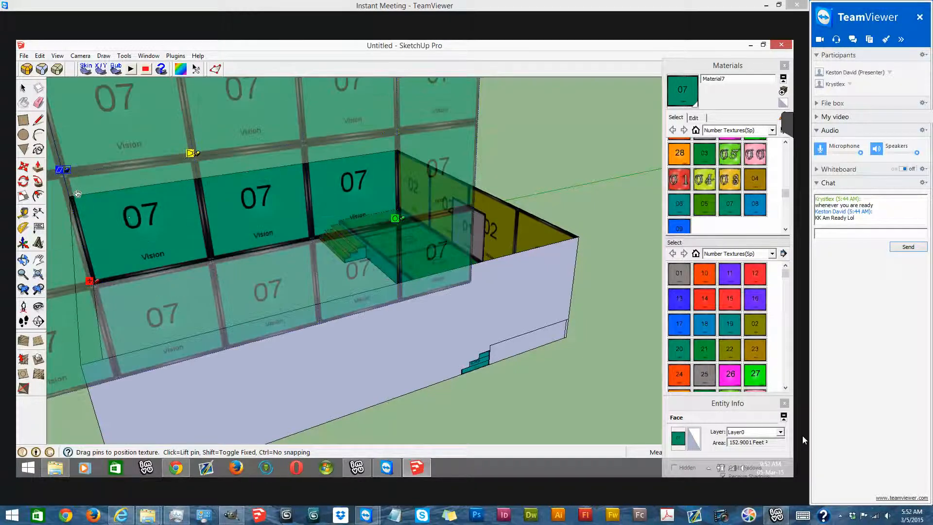
right_click(130, 218)
left_click(168, 220)
- Unhide the hidden end wall opposite the platform
scroll(351, 213, "down", 3)
middle_click_drag(426, 79, 64, 150)
scroll(413, 155, "up", 3)
left_click(41, 121)
middle_click_drag(272, 168, 140, 170)
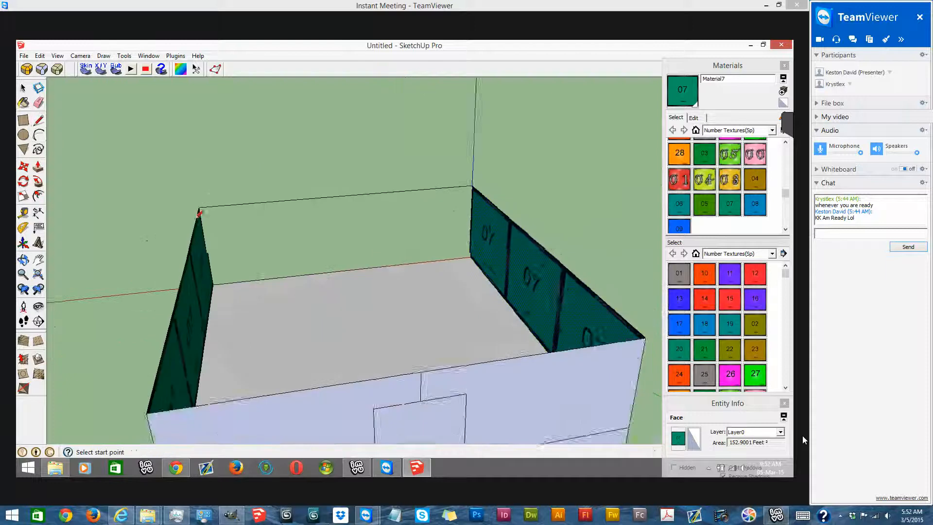
scroll(200, 209, "up", 1)
left_click(39, 56)
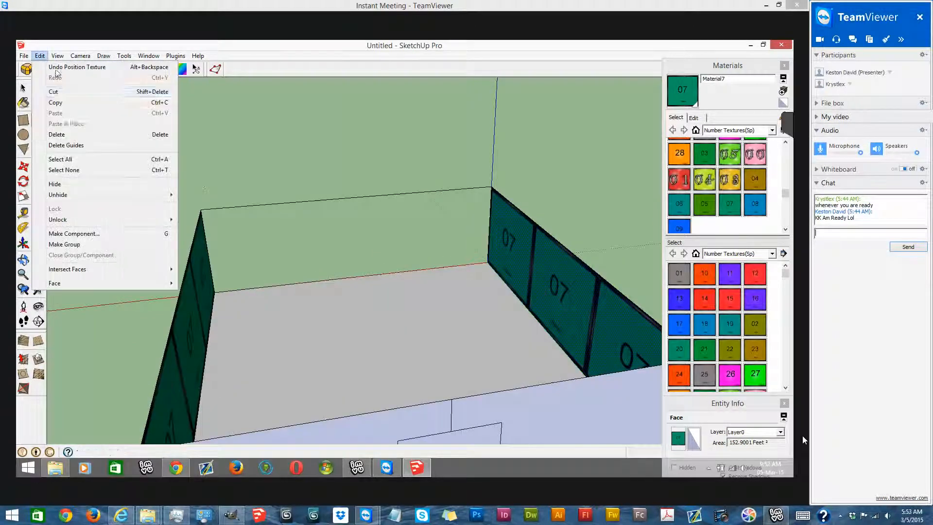
mouse_move(146, 194)
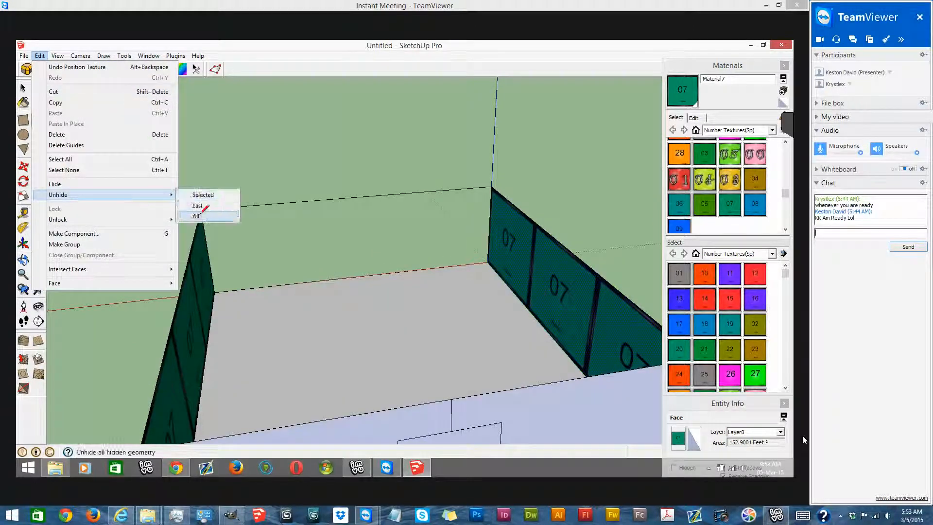
left_click(199, 205)
- Draw a vertical centre line on the end wall and a rectangle extending from it to one side
scroll(353, 288, "up", 2)
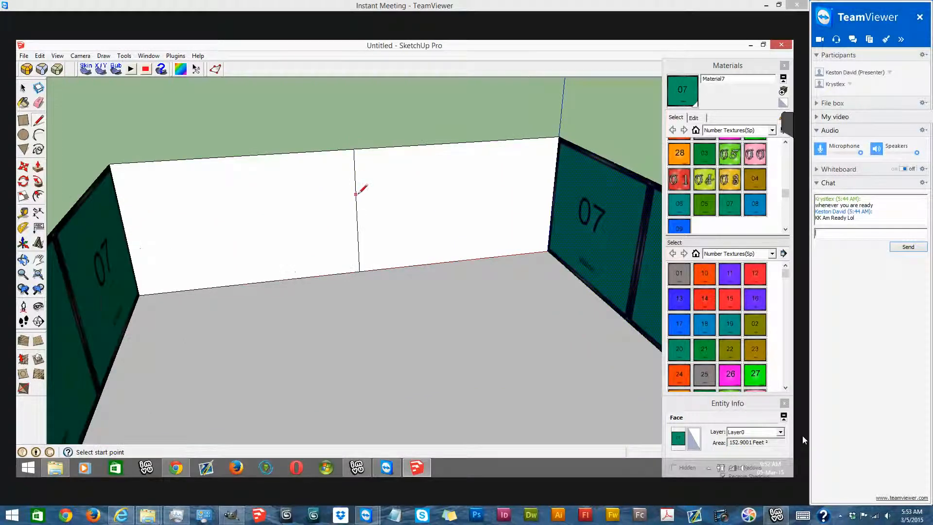
left_click(460, 165)
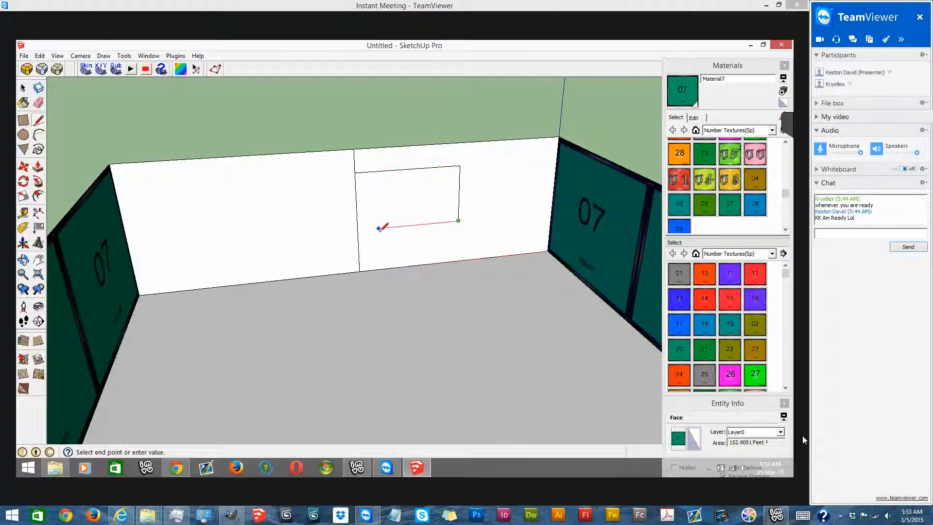
left_click(357, 229)
- Copy the rectangle's face to the other side of the centre line so that both rectangles adjoin
left_click(23, 88)
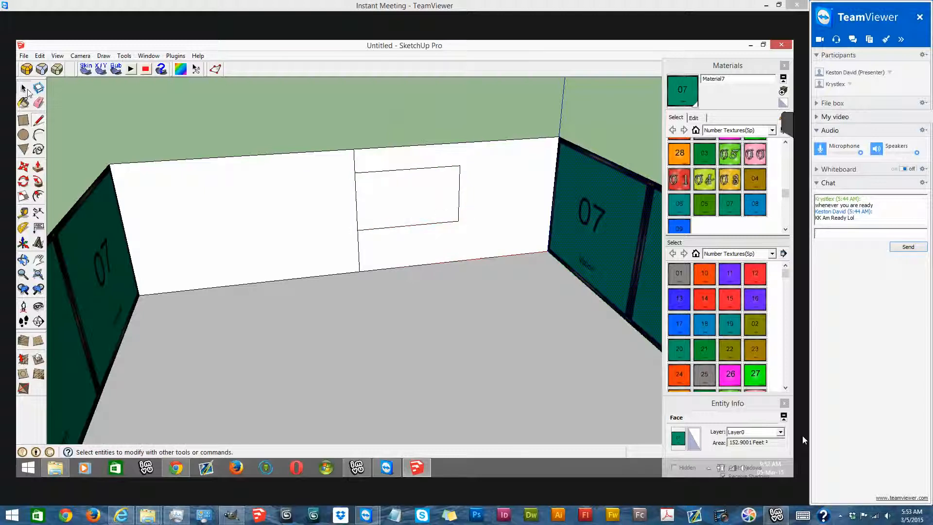
left_click(428, 209)
left_click(23, 166)
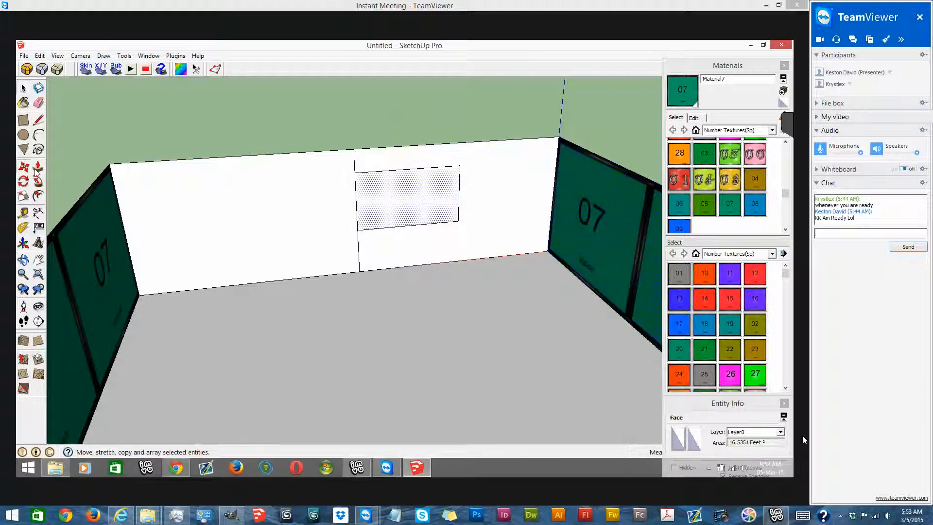
left_click_drag(459, 167, 355, 172)
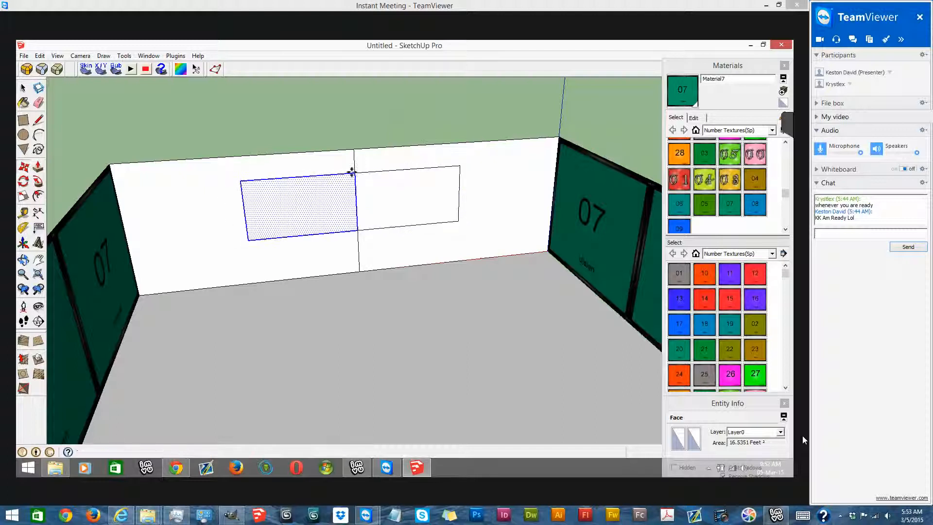
- Erase the centre line segment between the two rectangles to merge them into one panel
left_click(38, 102)
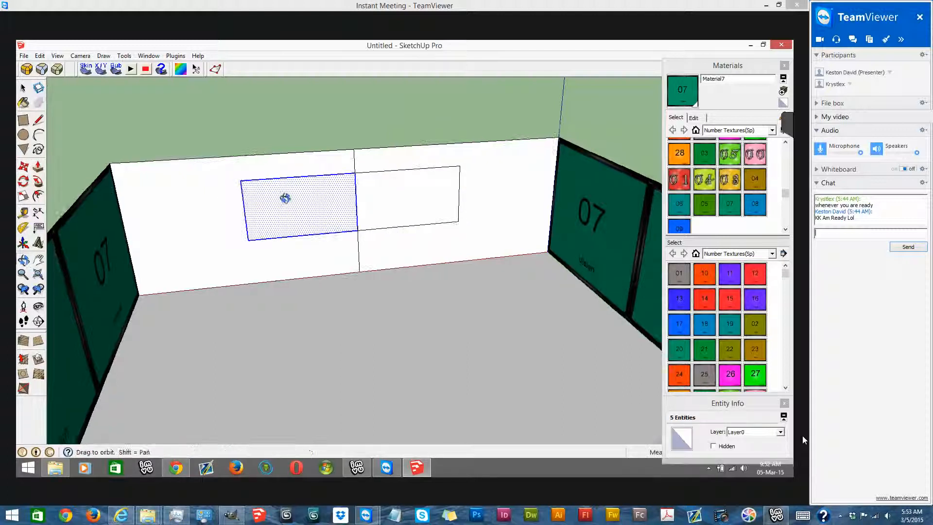
scroll(358, 213, "up", 5)
left_click(388, 201)
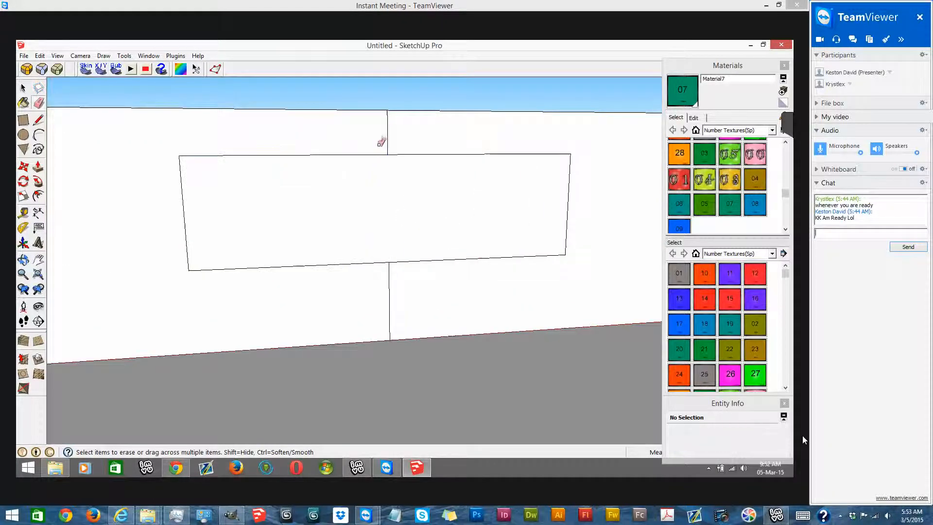
- Paint the merged rectangular panel on the end wall with the 08 number texture
scroll(376, 161, "down", 3)
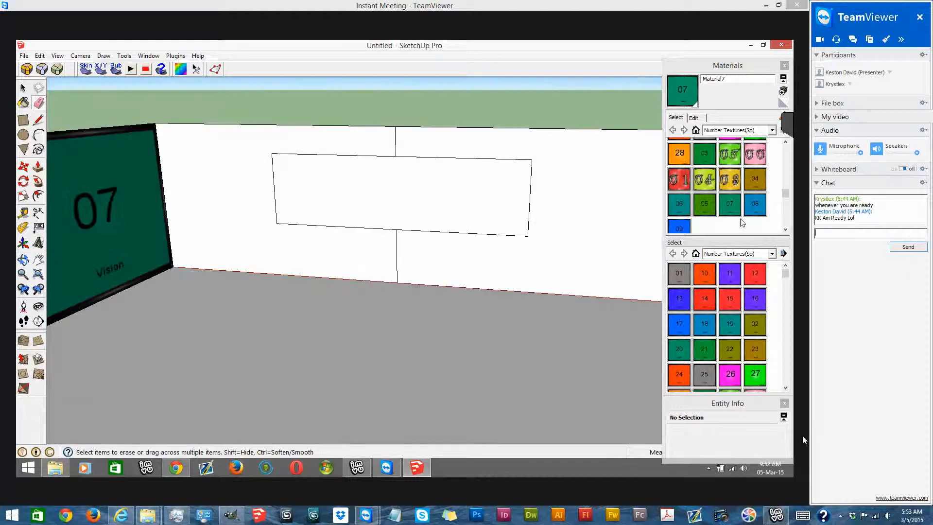
left_click(748, 209)
left_click(433, 178)
scroll(433, 184, "up", 2)
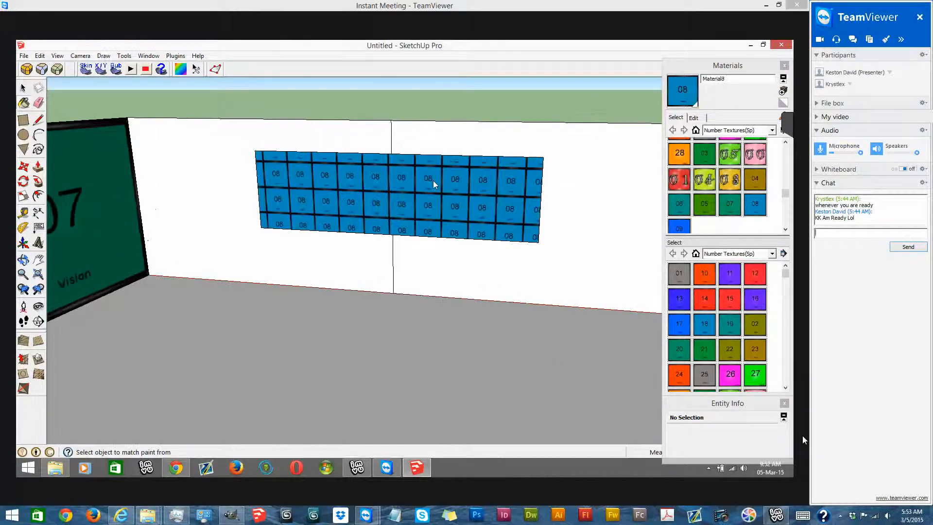
- Reposition and stretch the 08 texture so that a single tile fills the whole end-wall panel
right_click(433, 183)
left_click(558, 307)
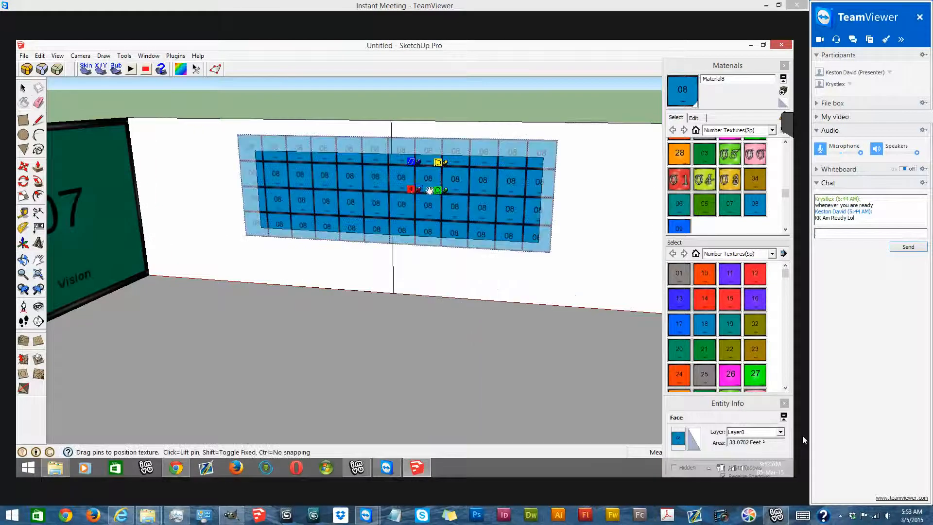
left_click_drag(416, 191, 475, 217)
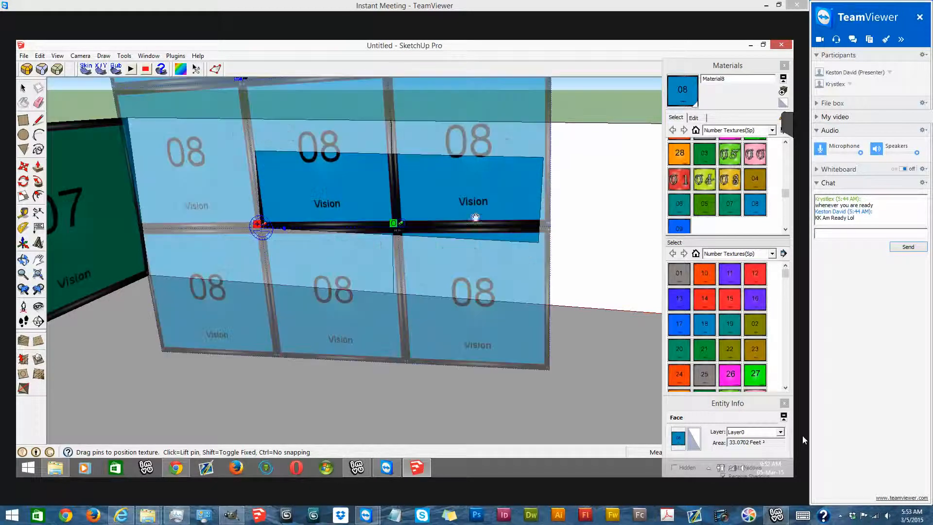
left_click_drag(549, 237, 453, 228)
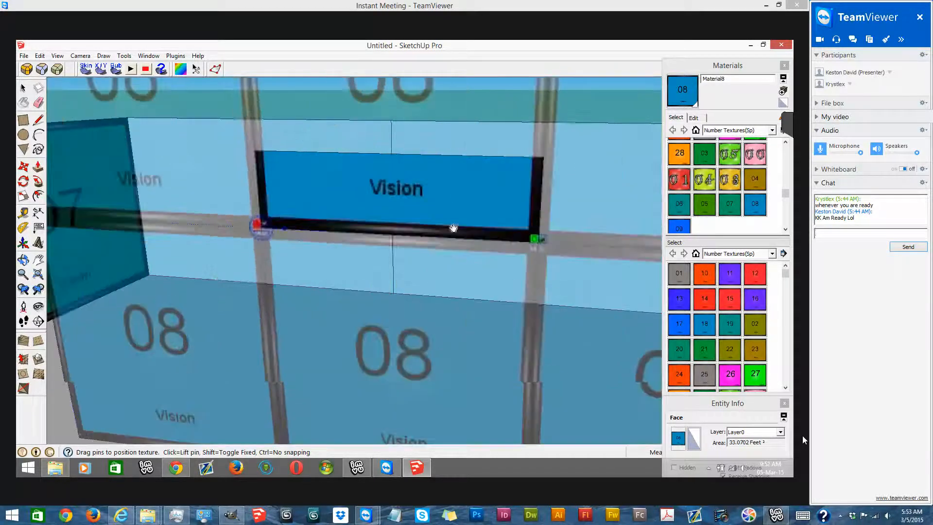
scroll(378, 148, "down", 3)
scroll(377, 134, "up", 1)
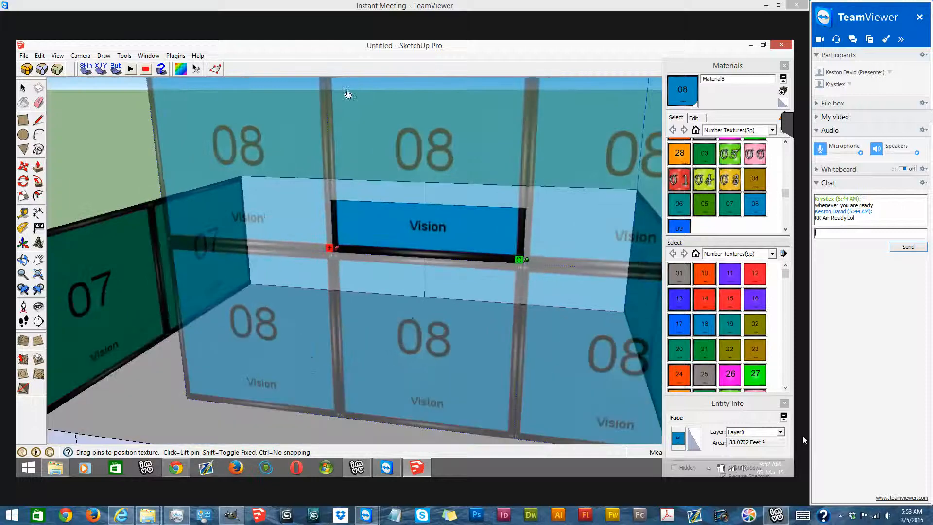
scroll(350, 158, "down", 2)
scroll(350, 161, "down", 2)
right_click(395, 240)
left_click(410, 252)
mouse_move(552, 258)
middle_mouse_down()
mouse_move(514, 281)
mouse_move(428, 223)
middle_mouse_up()
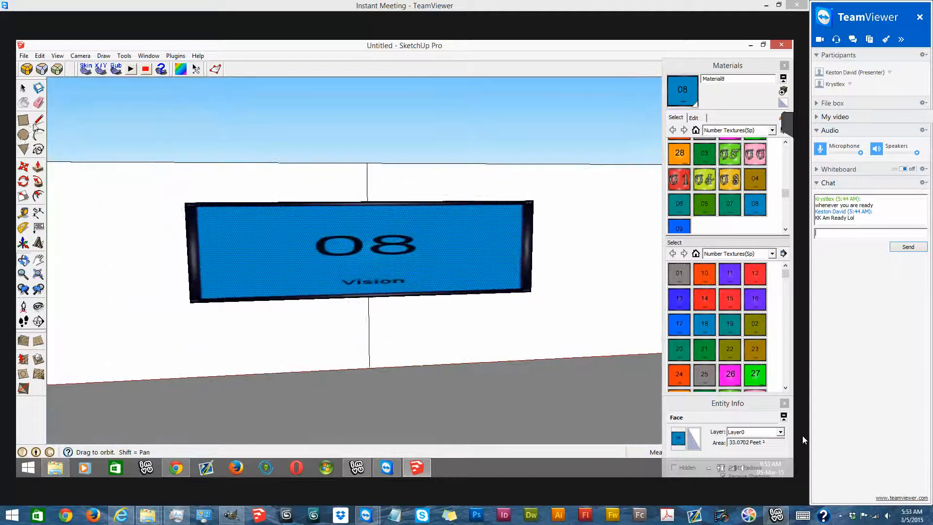
- Draw a rectangle directly under the 08 panel at the same width and erase the edge between them to extend the panel downward
left_click(24, 120)
left_click(39, 120)
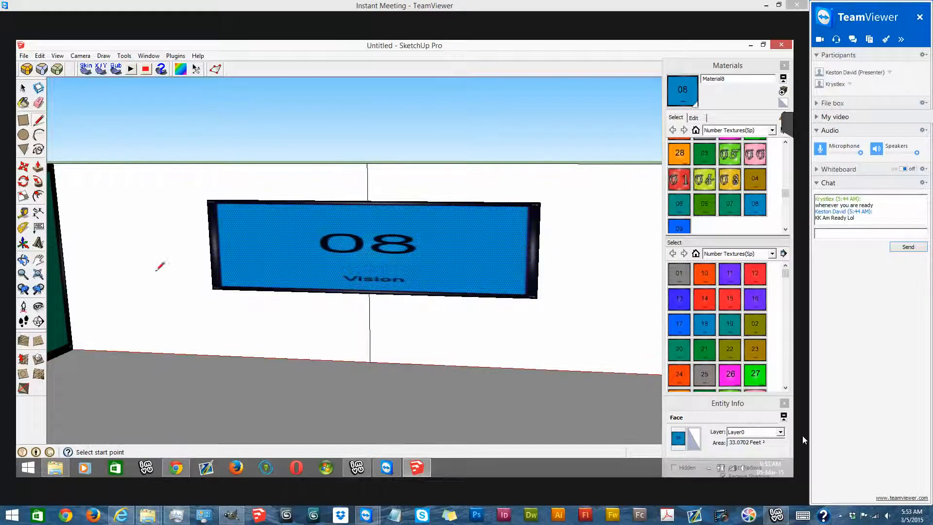
left_click(214, 317)
left_click(23, 120)
left_click(214, 317)
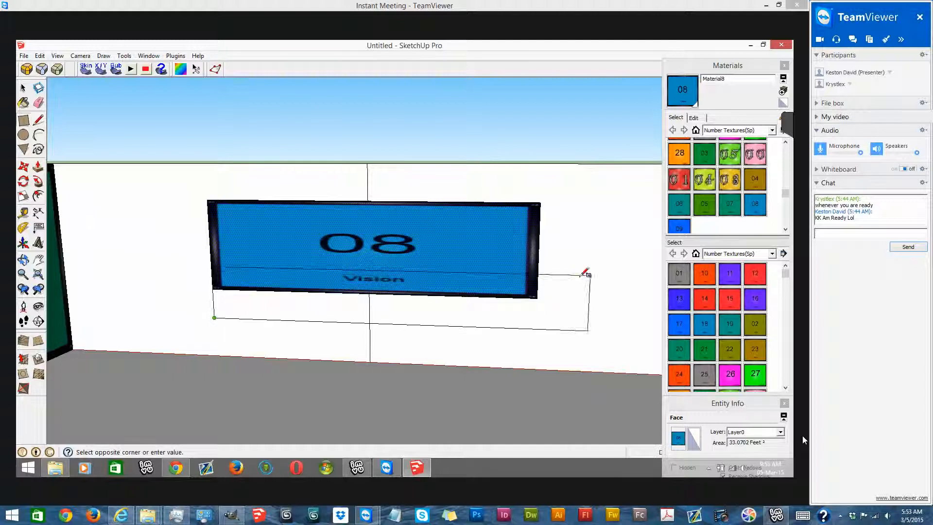
left_click(537, 282)
left_click(38, 101)
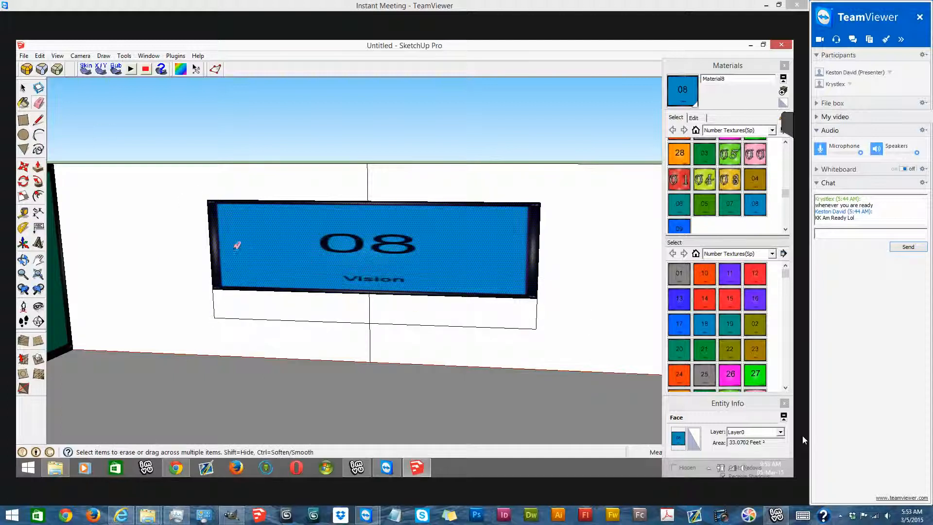
left_click(280, 289)
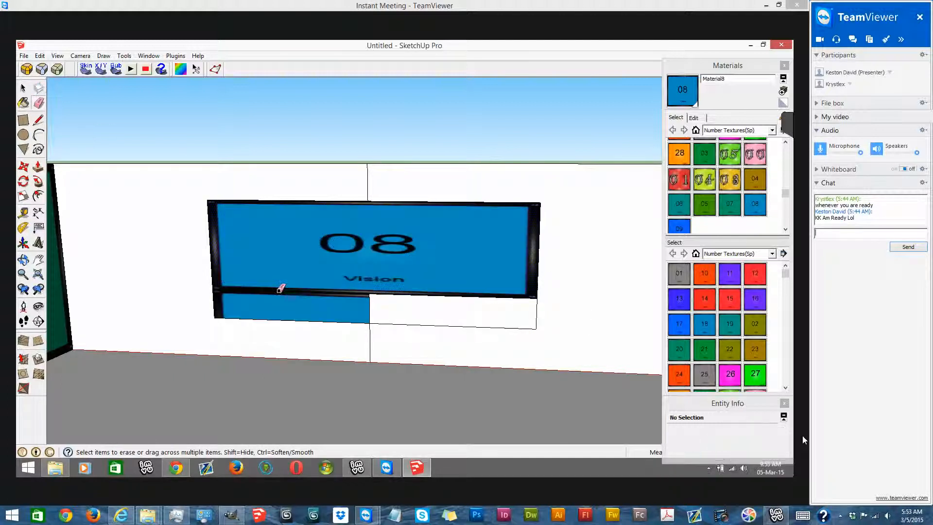
- Stretch the 08 texture down to the lower edge of the enlarged panel
right_click(259, 322)
mouse_move(342, 212)
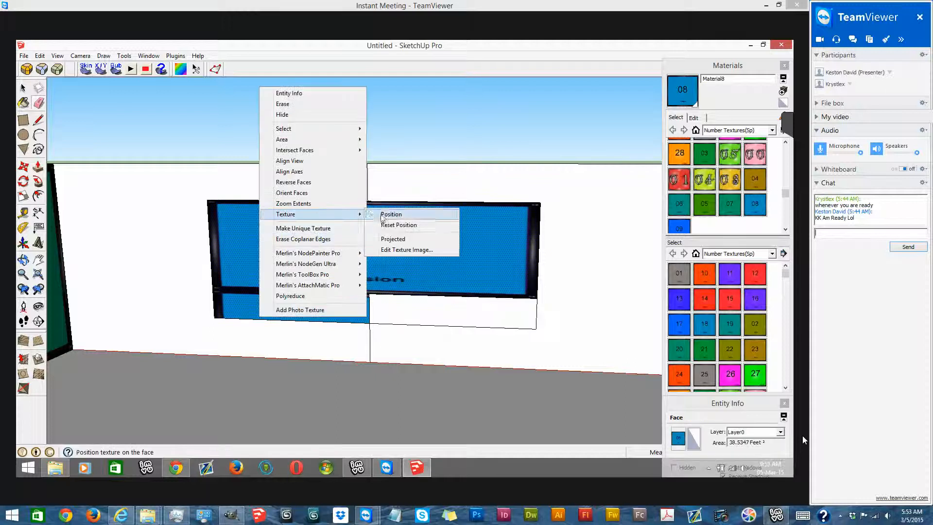
left_click(384, 211)
left_click_drag(212, 288, 213, 308)
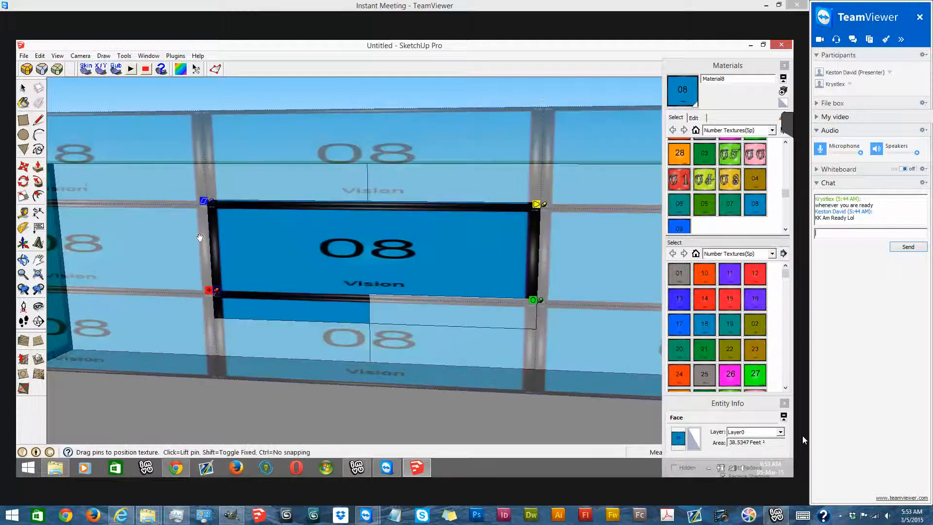
mouse_move(206, 223)
left_mouse_down()
mouse_move(207, 232)
mouse_move(205, 198)
left_mouse_up()
key("b")
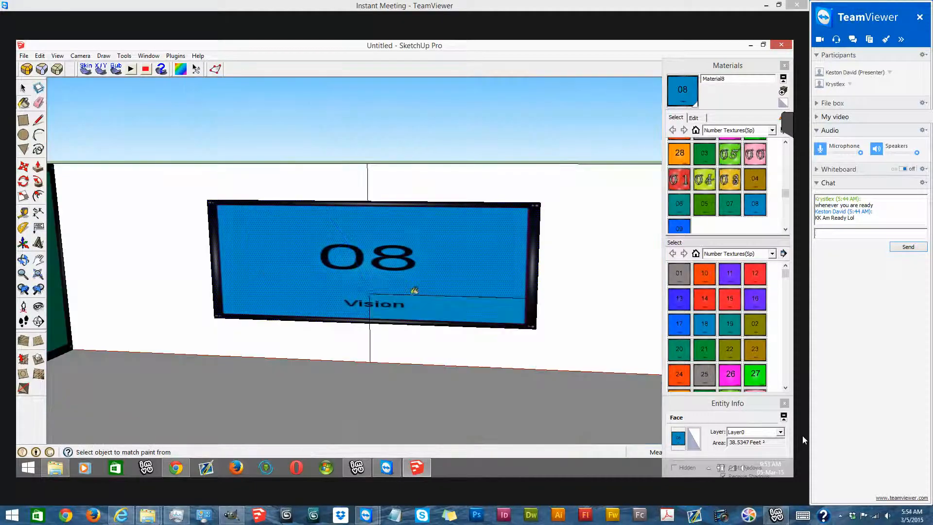
- Erase the leftover line segments inside the 08 panel
scroll(413, 292, "down", 5)
left_click(39, 103)
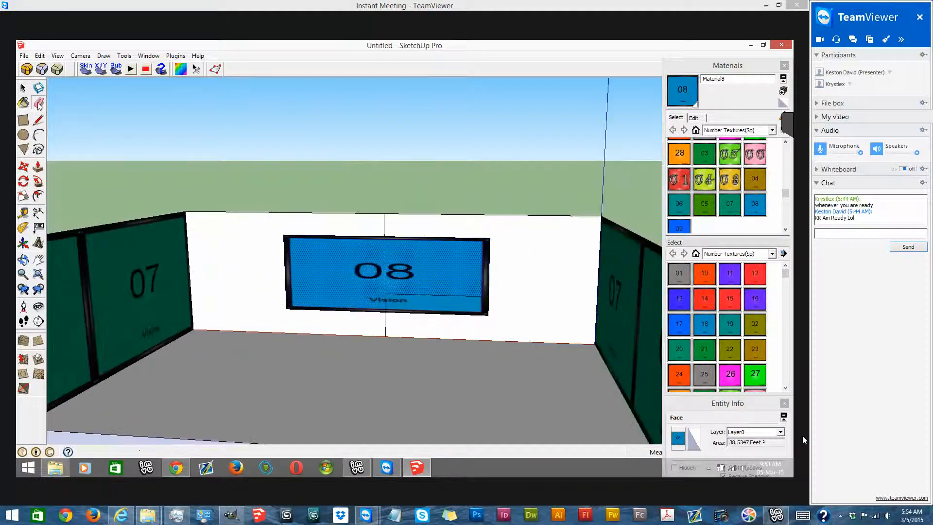
scroll(384, 298, "up", 3)
scroll(372, 286, "down", 2)
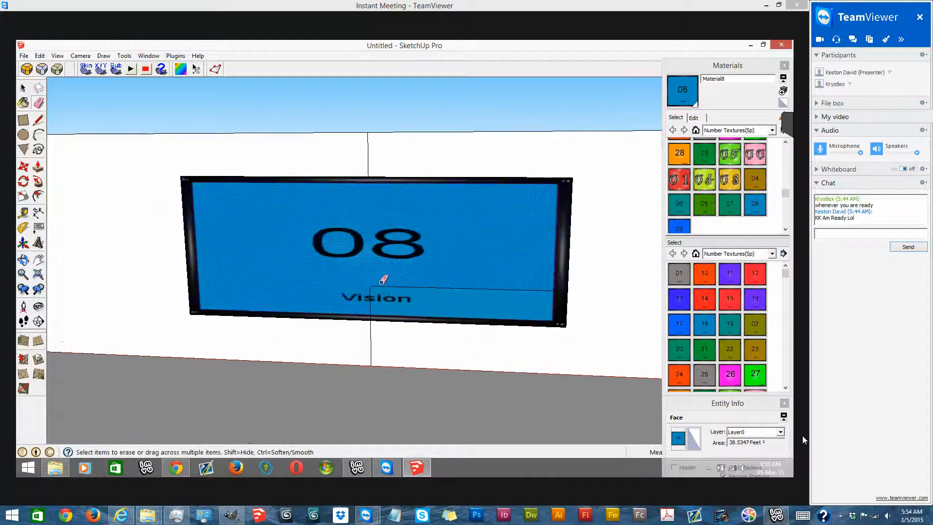
- Hide the end-wall face on one side of the centre line, leaving the 08 panel in place
middle_click_drag(510, 204, 39, 143)
right_click(427, 153)
left_click(447, 179)
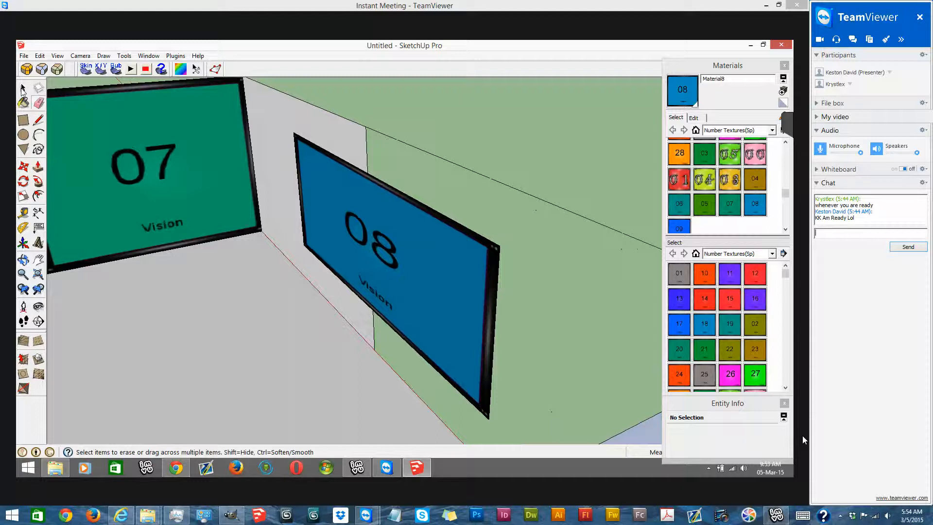
- Copy the 08 panel's face a short distance along the green axis from its upper outer corner
scroll(23, 89, "up", 1)
left_click(23, 88)
scroll(25, 221, "up", 3)
left_click(23, 167)
middle_click_drag(531, 246, 488, 262)
middle_click_drag(503, 310, 505, 314)
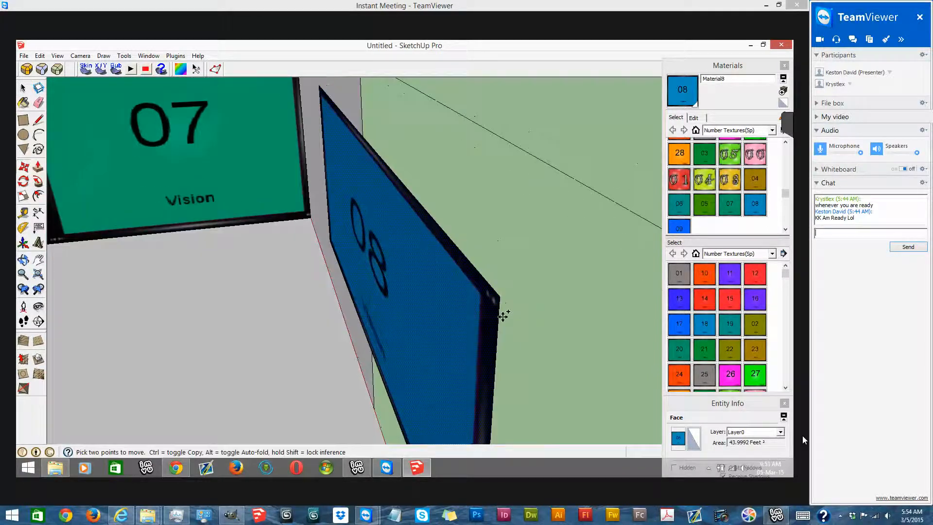
scroll(506, 314, "up", 3)
key("ctrl")
left_click(510, 313)
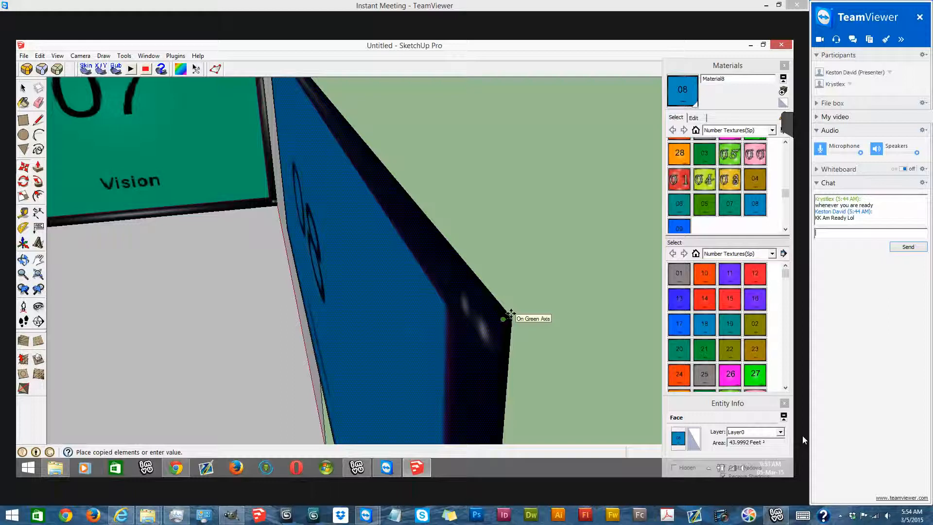
left_click(503, 318)
- Paint the front panel of the stacked pair with the 09 number texture
left_click(680, 227)
left_click(321, 269)
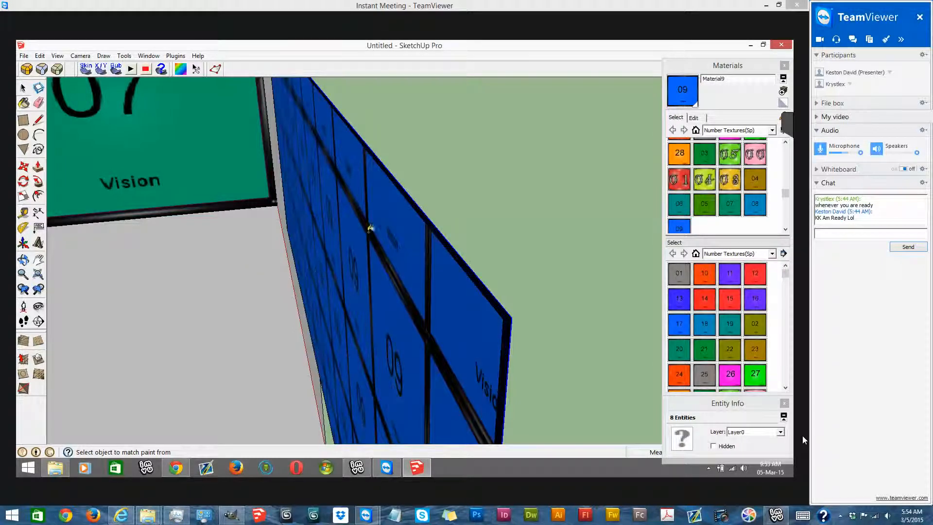
middle_click_drag(501, 229, 618, 358)
- Shift the 09 texture so that a tile corner sits on the panel's lower corner
right_click(499, 243)
mouse_move(525, 354)
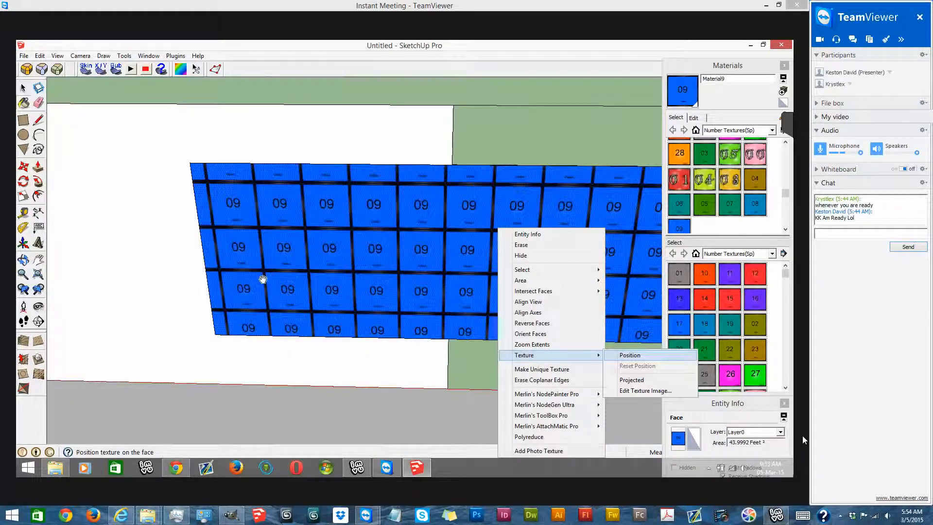
left_click(628, 354)
scroll(198, 311, "down", 2)
left_click_drag(174, 327, 200, 296)
scroll(186, 327, "up", 2)
middle_click_drag(200, 296, 262, 228)
scroll(262, 230, "up", 1)
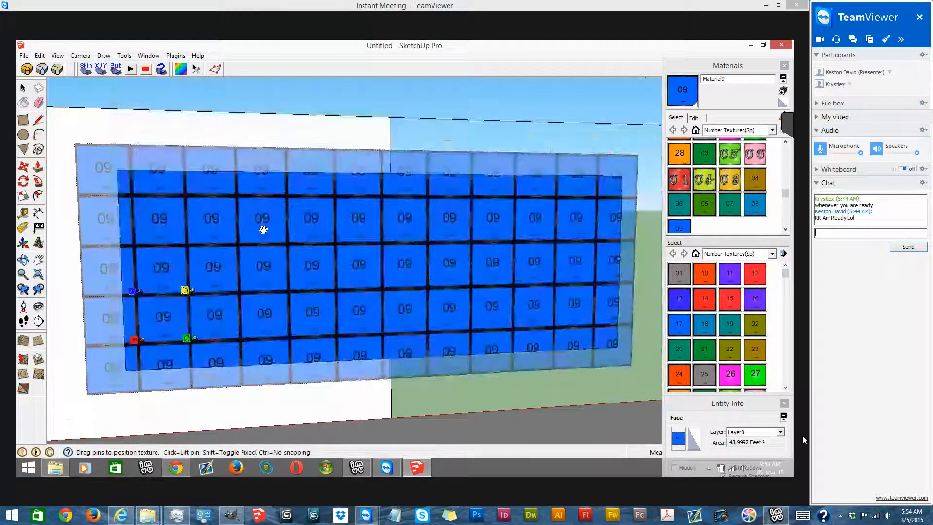
scroll(263, 230, "up", 1)
left_click_drag(122, 354, 105, 384)
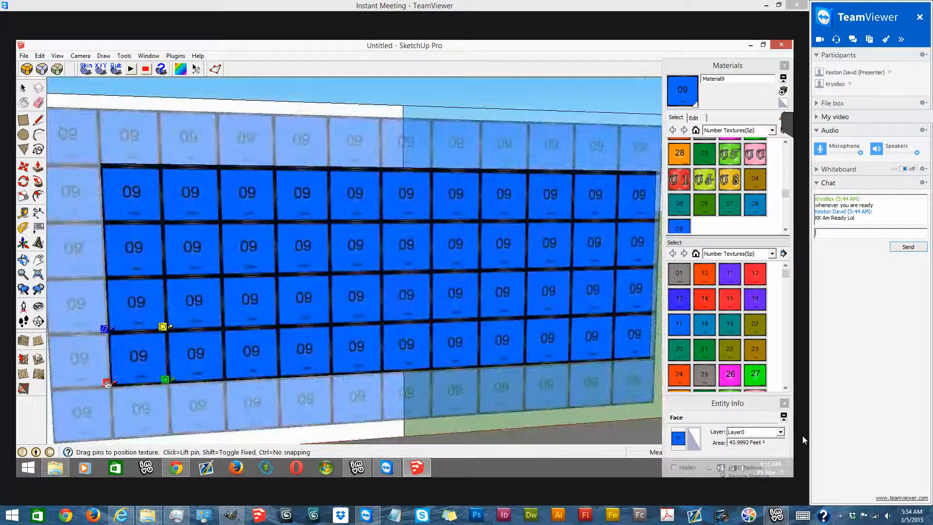
- Scale the 09 texture until one tile spans the full width of the panel
left_click_drag(170, 383, 473, 364)
scroll(151, 321, "down", 3)
left_click_drag(346, 348, 453, 339)
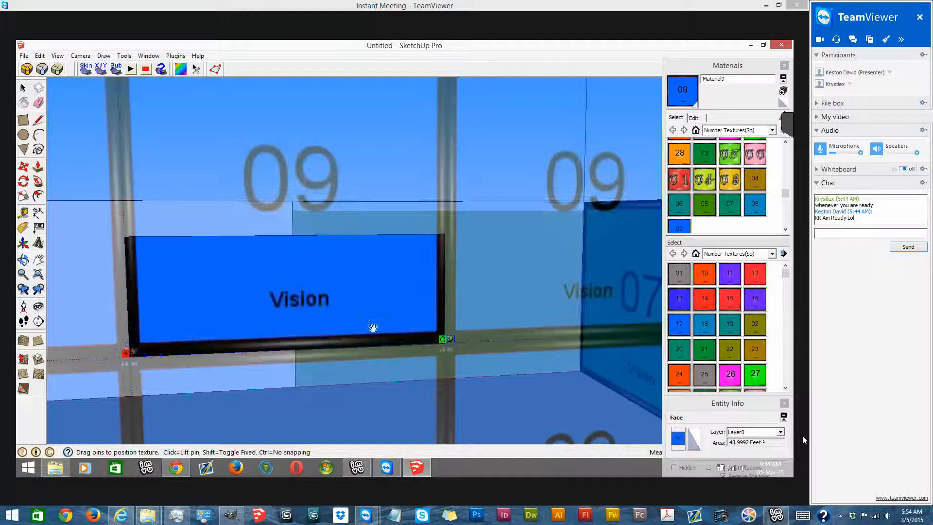
scroll(376, 330, "down", 1)
scroll(289, 340, "down", 2)
- Compress the 09 texture vertically so that one tile fits the panel's height, and apply the positioning
middle_click_drag(289, 341, 229, 198)
scroll(275, 260, "down", 1)
scroll(240, 199, "up", 1)
scroll(240, 199, "up", 2)
left_click_drag(250, 194, 264, 337)
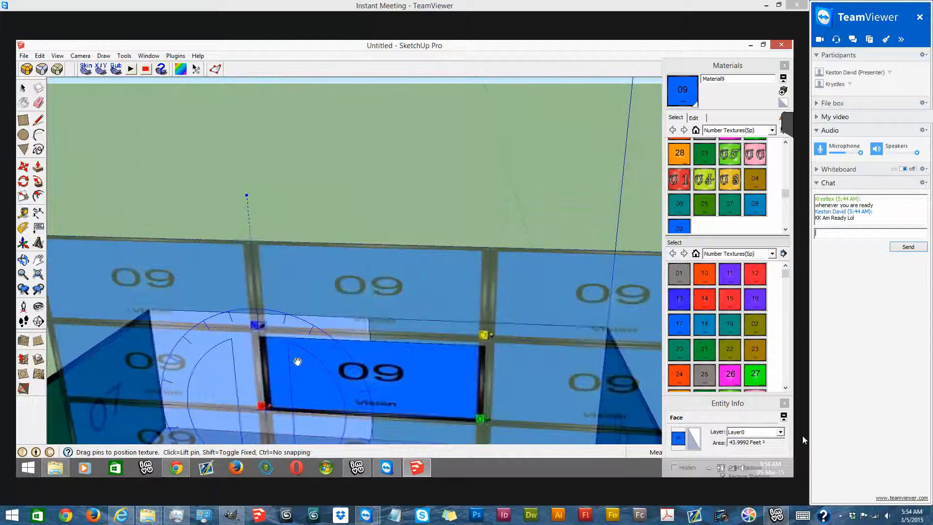
scroll(286, 350, "up", 3)
scroll(360, 364, "up", 1)
key("Return")
scroll(320, 330, "down", 4)
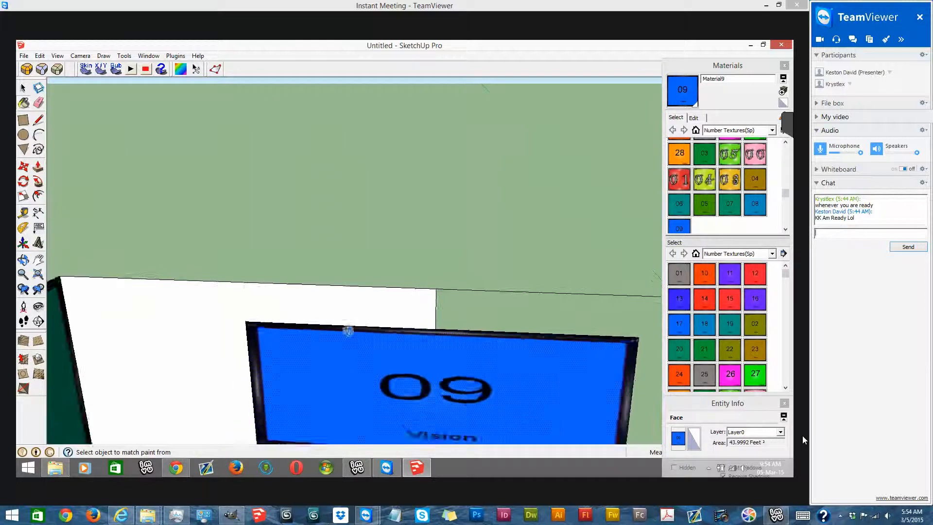
scroll(316, 323, "down", 1)
- Copy the 09 panel a short distance along the green axis to add another layer to the panel stack
left_click(23, 167)
mouse_move(340, 318)
middle_mouse_down()
mouse_move(373, 330)
mouse_move(500, 335)
mouse_move(584, 371)
mouse_move(499, 379)
middle_mouse_up()
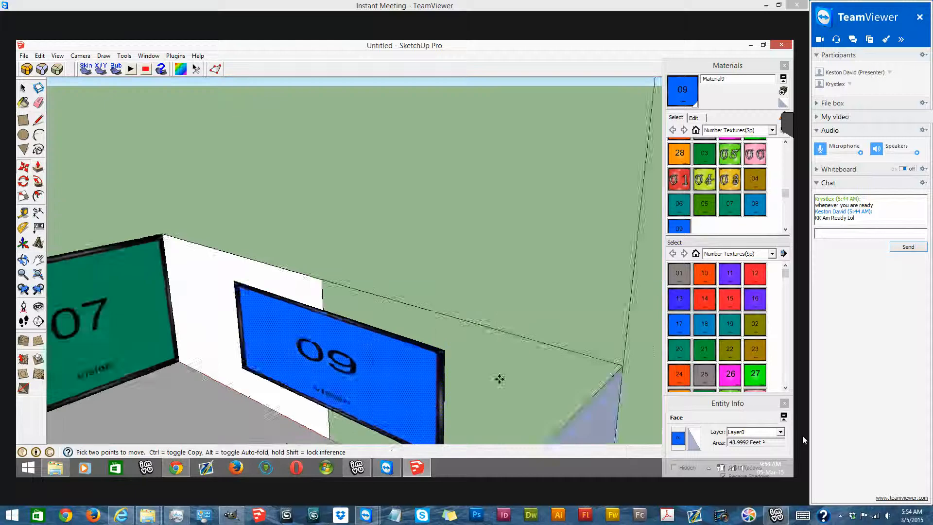
scroll(451, 363, "up", 2)
middle_click_drag(436, 355, 357, 332)
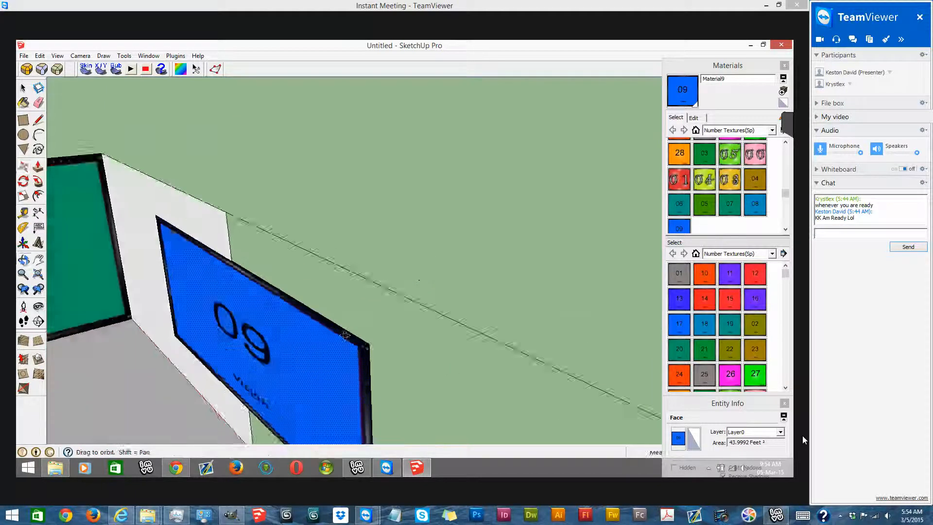
scroll(354, 328, "up", 3)
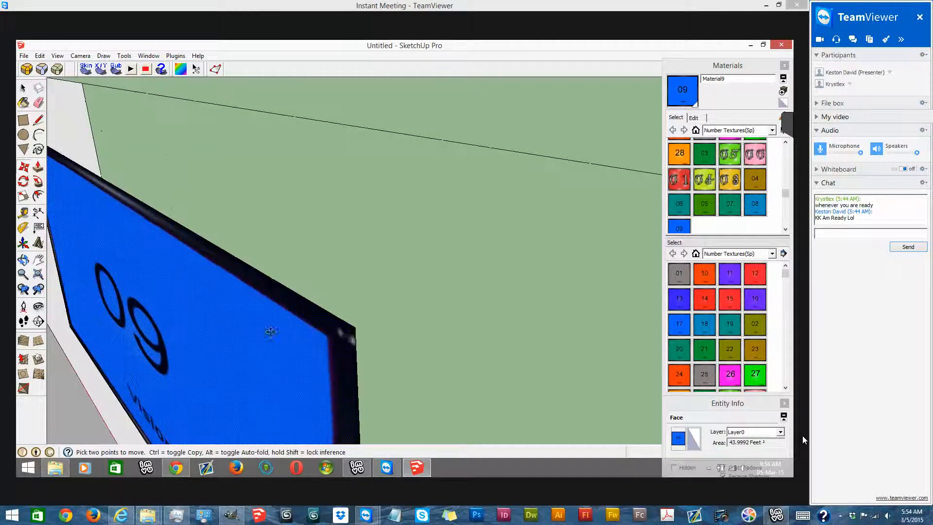
mouse_move(483, 294)
middle_mouse_down()
mouse_move(545, 269)
mouse_move(516, 269)
middle_mouse_up()
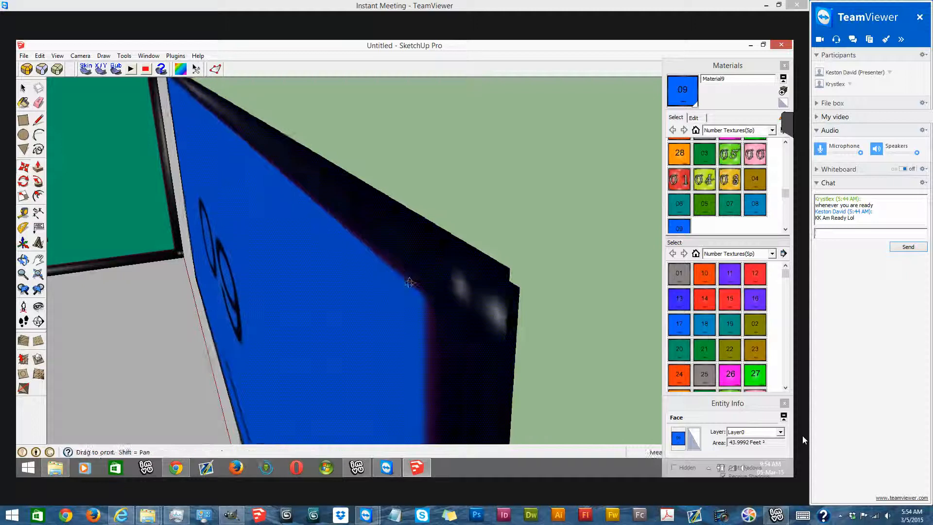
middle_click_drag(406, 277, 486, 309)
scroll(472, 301, "down", 1)
left_click(473, 300)
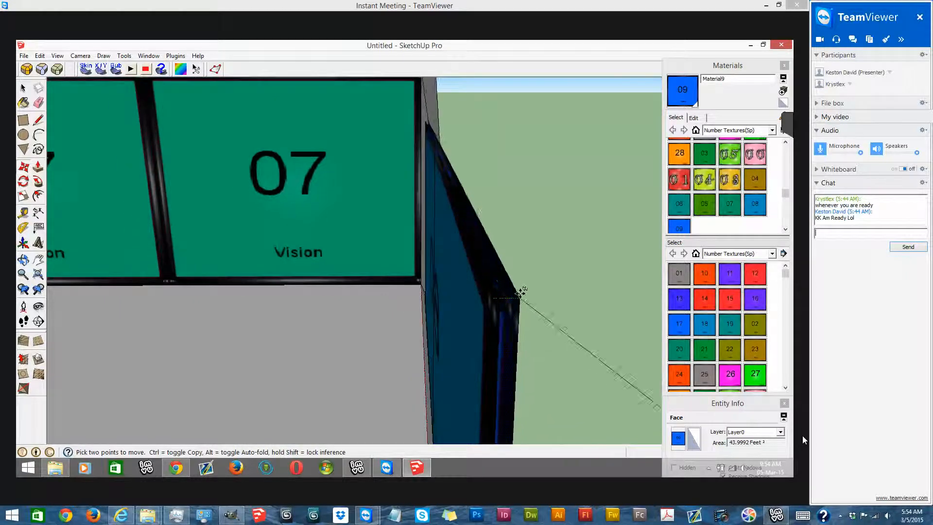
mouse_move(516, 287)
middle_mouse_down()
mouse_move(490, 287)
mouse_move(585, 273)
mouse_move(567, 300)
middle_mouse_up()
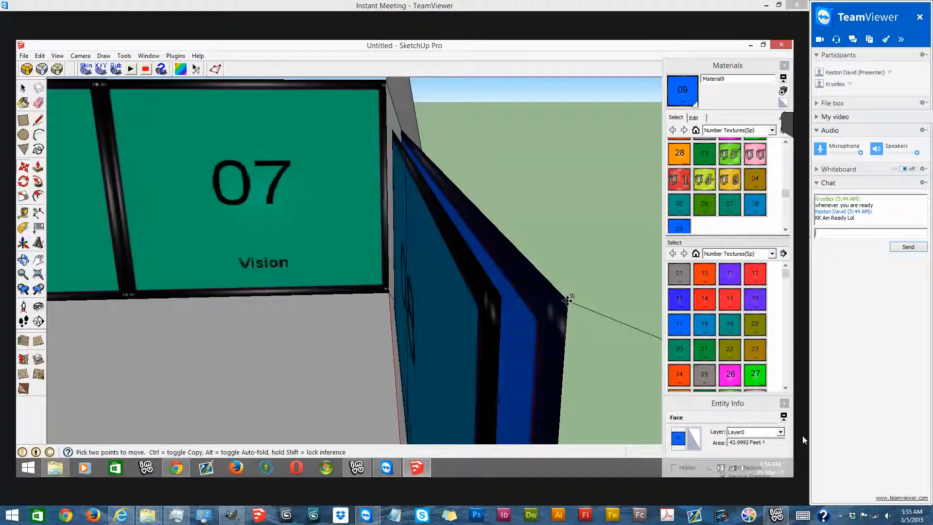
middle_click_drag(567, 299, 503, 318)
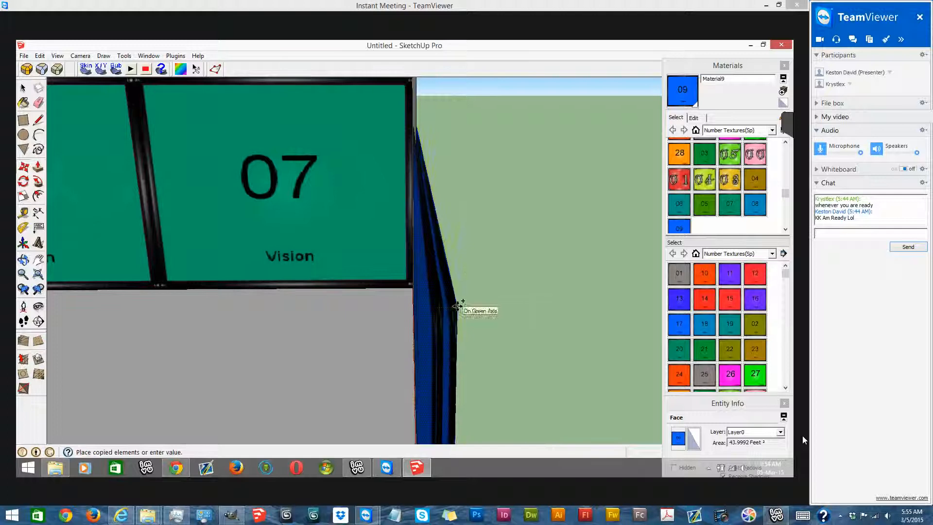
left_click(456, 306)
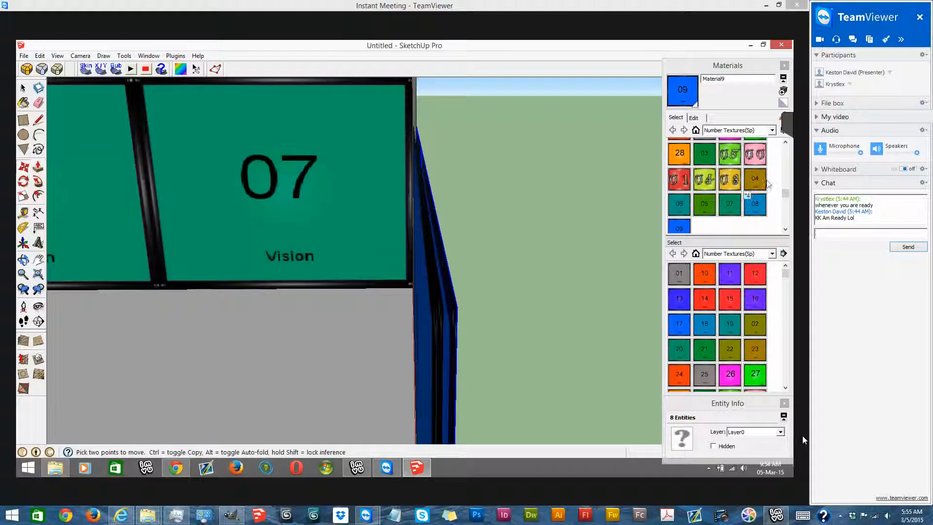
- Apply the 10 texture to the front face of the newly copied panel layer
left_click_drag(785, 193, 790, 156)
left_click(705, 148)
middle_click_drag(439, 243, 323, 255)
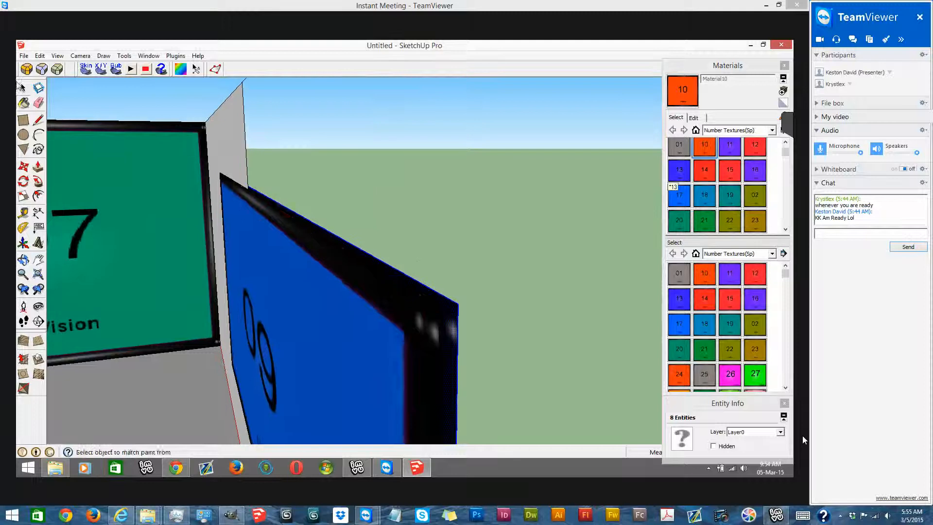
left_click(322, 255)
- Draw a short line joining the two front panel layers at their upper outer corner
left_click(23, 135)
left_click(23, 120)
left_click(39, 120)
left_click(443, 304)
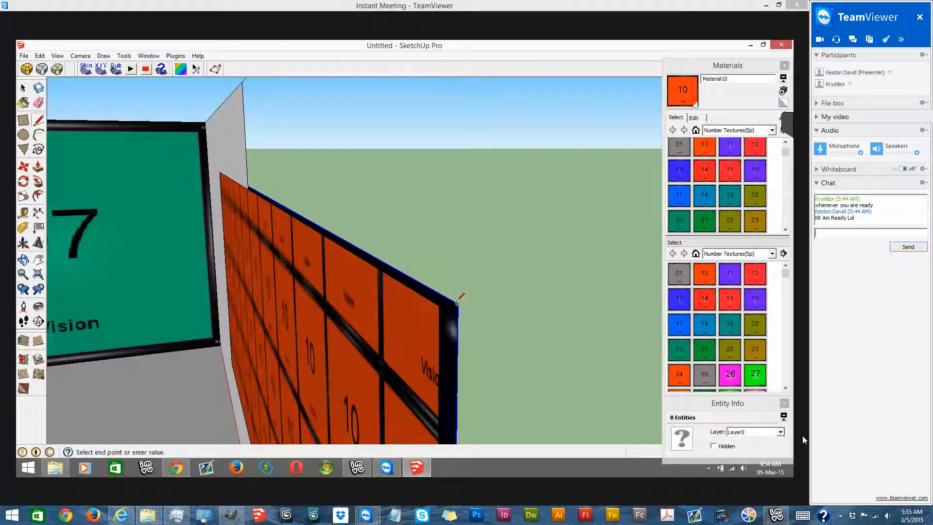
middle_click_drag(462, 306, 356, 327)
scroll(356, 327, "down", 3)
key("Escape")
middle_click_drag(512, 184, 521, 193)
scroll(525, 256, "down", 2)
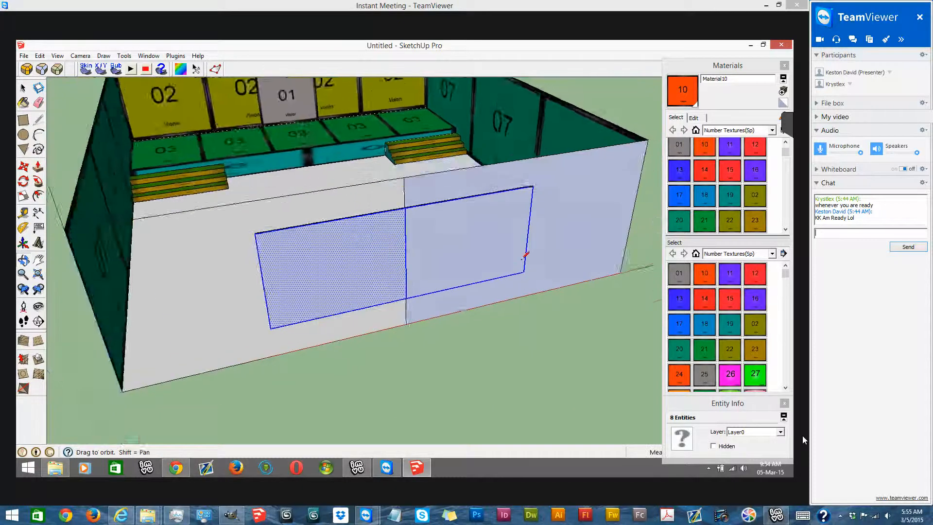
middle_click_drag(519, 261, 524, 250)
scroll(523, 250, "up", 4)
scroll(519, 262, "up", 8)
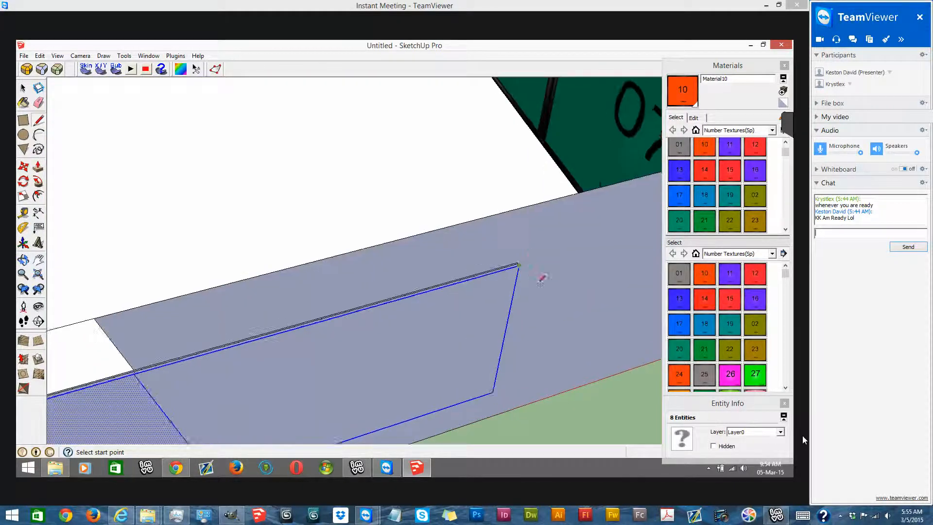
left_click(527, 263)
left_click(536, 286)
- Draw a short line joining the panel layers at the lower corner below the previous one
scroll(514, 221, "down", 2)
scroll(541, 294, "down", 4)
middle_click_drag(553, 335, 331, 80)
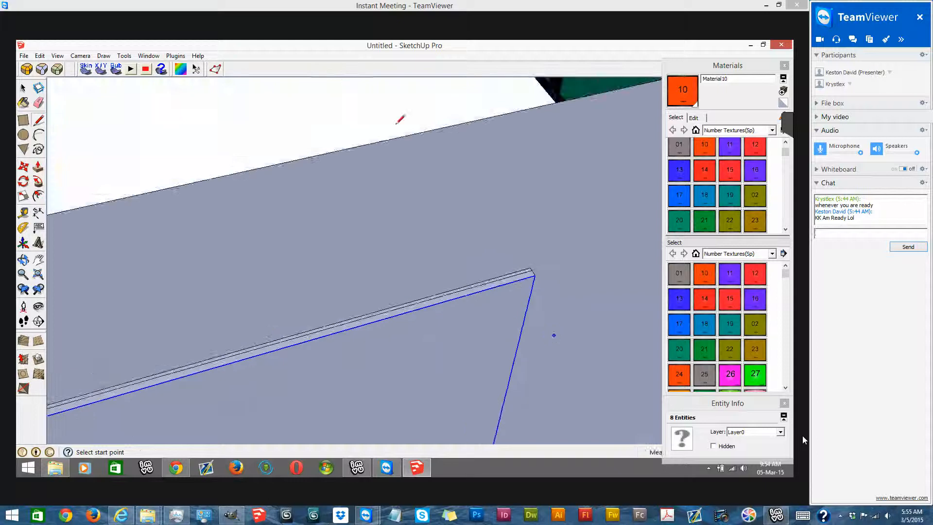
scroll(460, 208, "down", 2)
scroll(496, 372, "down", 2)
scroll(493, 406, "down", 3)
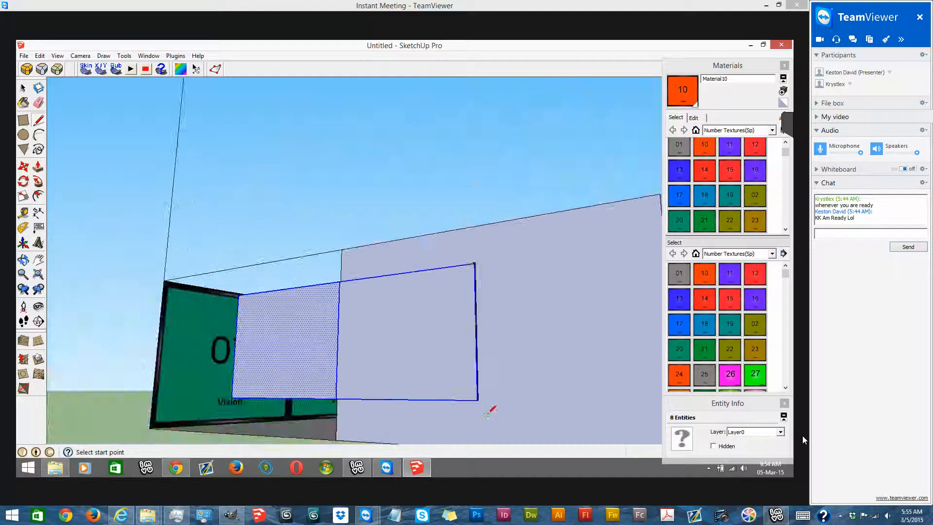
scroll(481, 370, "up", 8)
left_click(457, 374)
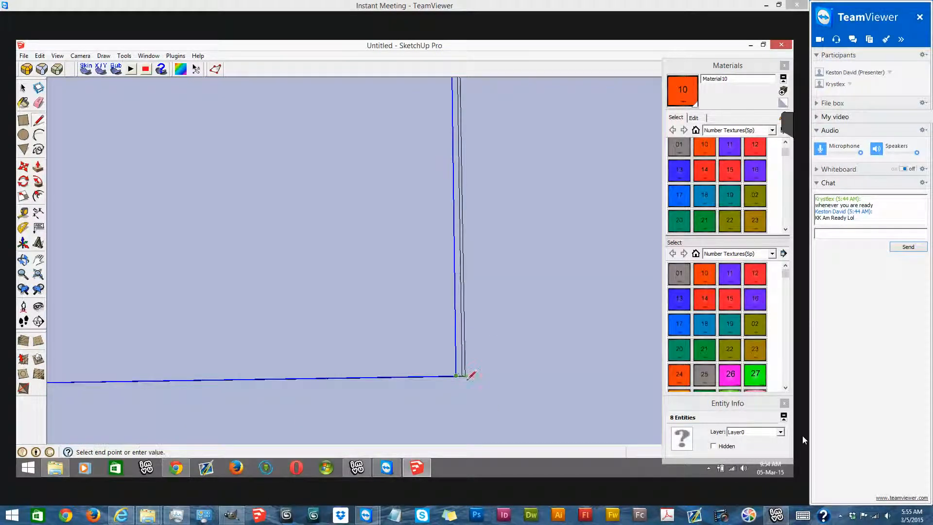
key("Escape")
scroll(337, 328, "down", 4)
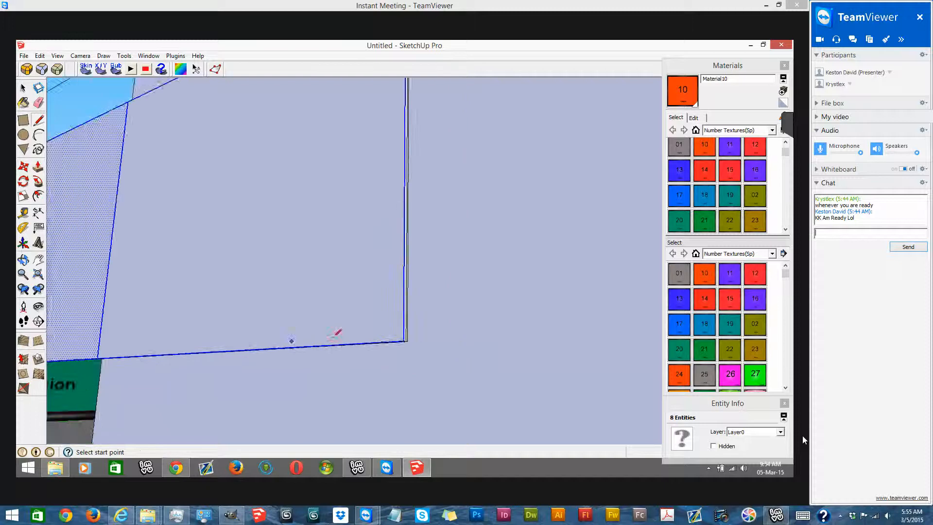
- Draw a short line joining the panel layers at the lower corner of the panel's opposite end
mouse_move(458, 308)
middle_mouse_down()
mouse_move(402, 302)
mouse_move(326, 246)
mouse_move(356, 256)
mouse_move(319, 238)
middle_mouse_up()
scroll(383, 261, "up", 3)
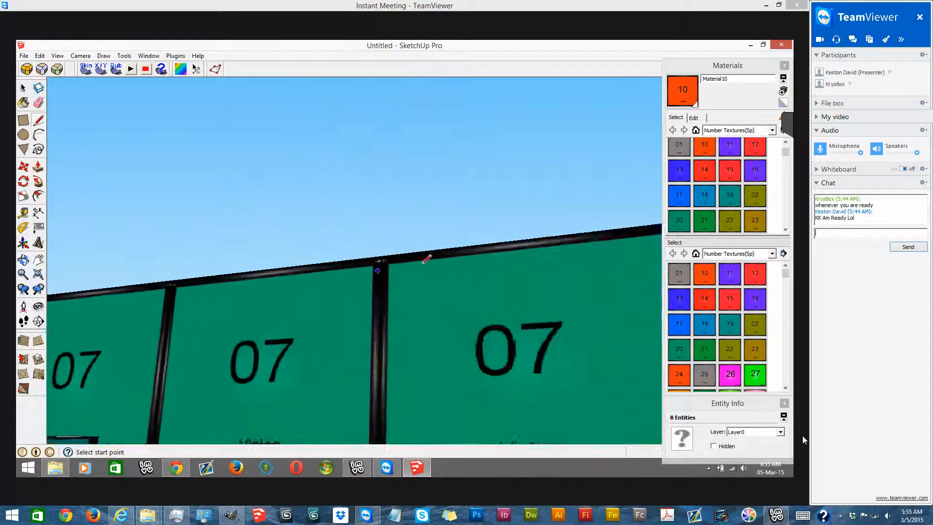
scroll(395, 258, "down", 1)
left_click(437, 266)
left_click(451, 264)
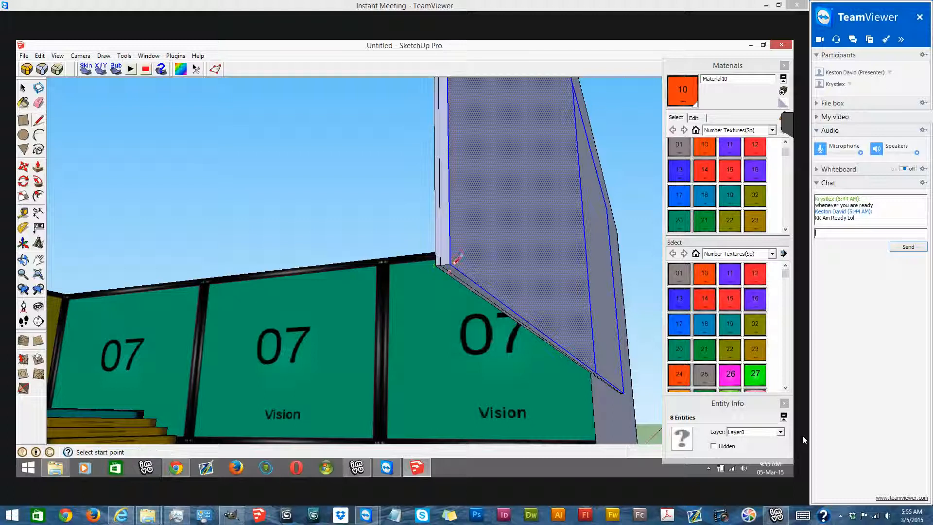
scroll(473, 209, "down", 2)
middle_click_drag(419, 250, 30, 133)
- Start positioning the 10 texture on the front panel and shift a tile corner onto the panel's lower corner
left_click(26, 93)
scroll(272, 178, "down", 5)
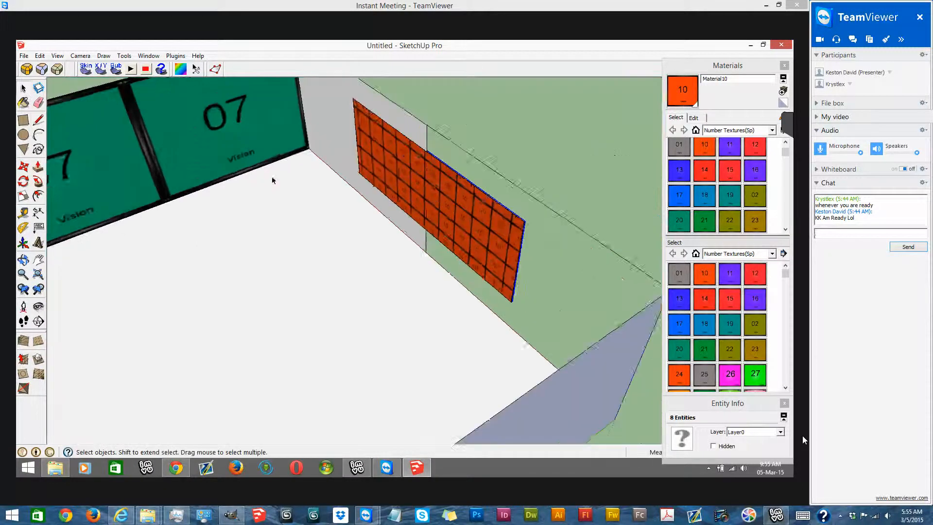
scroll(343, 228, "down", 2)
middle_click_drag(254, 198, 296, 258)
middle_click_drag(349, 352, 371, 356)
right_click(272, 236)
mouse_move(302, 354)
left_click(402, 355)
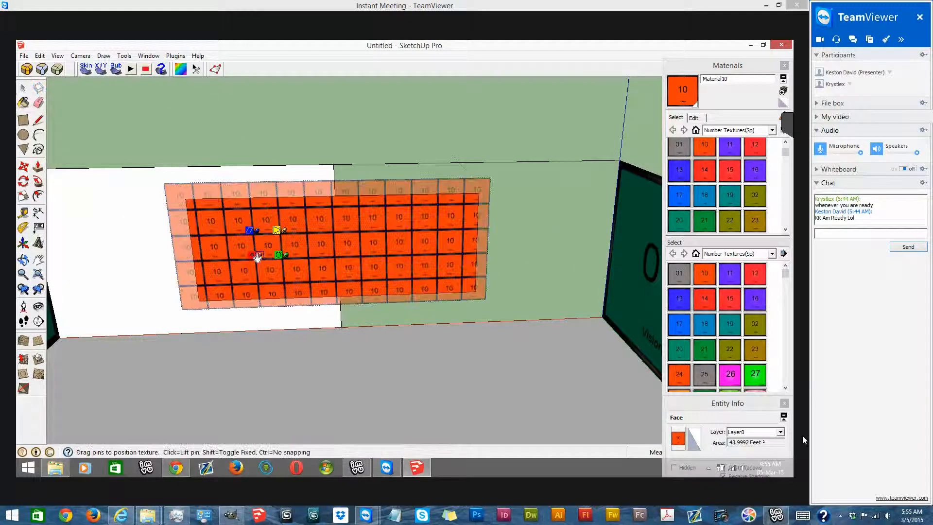
mouse_move(208, 301)
left_mouse_down()
mouse_move(218, 297)
mouse_move(208, 299)
left_mouse_up()
- Scale the 10 texture so one tile spans the panel's width and height, and apply the positioning
left_click_drag(397, 280, 477, 292)
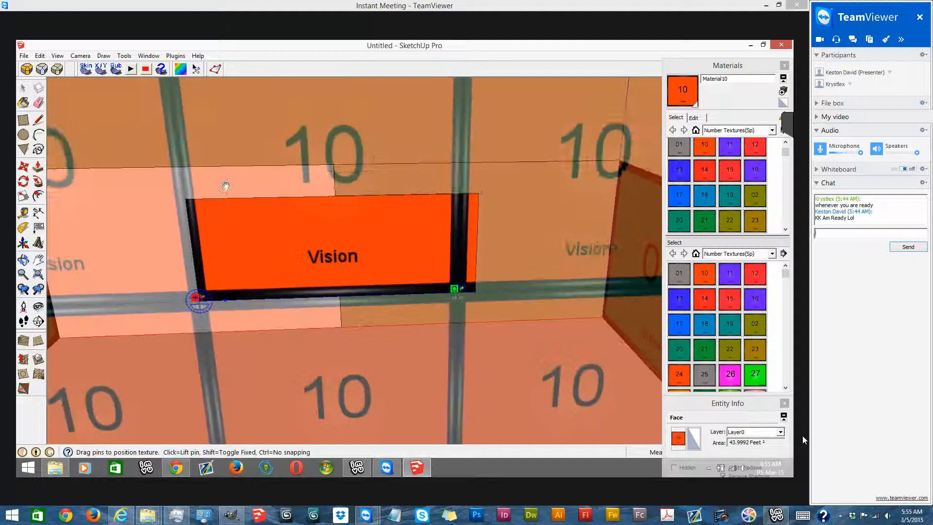
scroll(205, 174, "down", 4)
left_click_drag(205, 175, 210, 225)
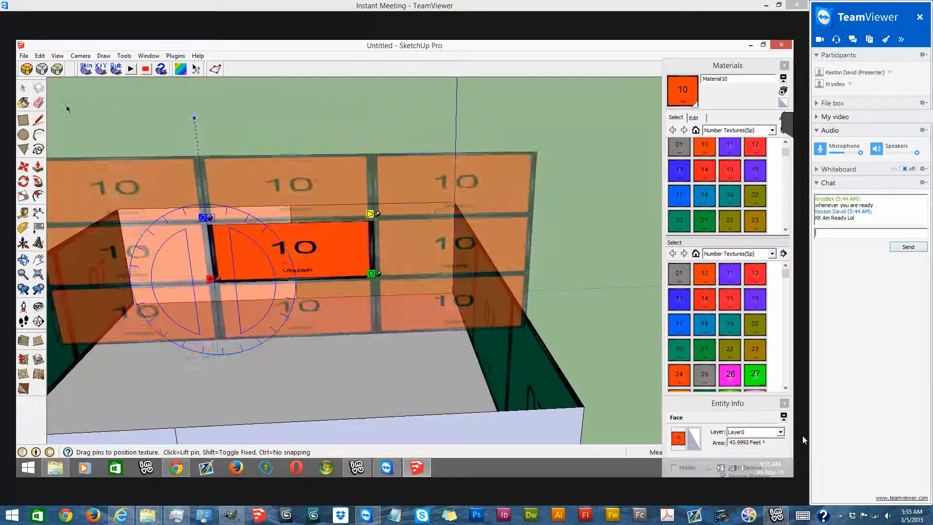
key("Return")
- Unhide the hidden half of the end wall behind the panel stack
left_click(40, 56)
mouse_move(151, 194)
left_click(200, 214)
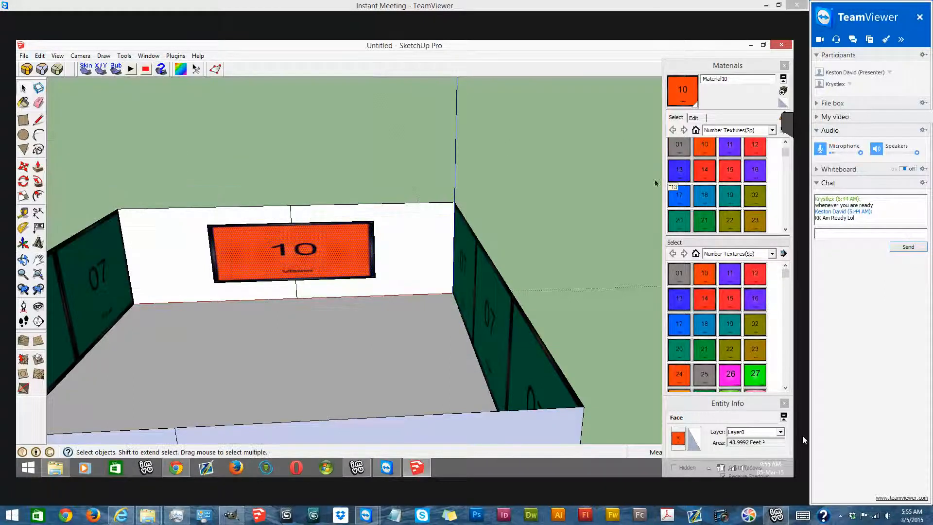
- Apply the 11 texture to the left half of the end wall behind the 10 panel
left_click(725, 149)
middle_click_drag(342, 238, 323, 241)
scroll(195, 270, "up", 4)
left_click(180, 265)
scroll(312, 248, "down", 4)
- Fit the 11 texture so one tile fills the left wall half, and paint the other half to match
right_click(199, 227)
left_click(327, 353)
left_click_drag(190, 251, 348, 264)
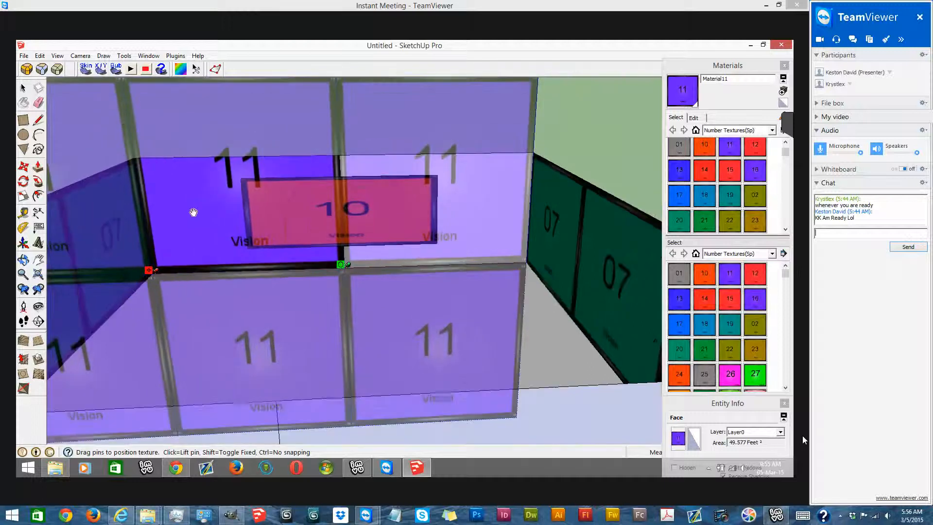
scroll(238, 237, "down", 5)
right_click(224, 229)
left_click(243, 238)
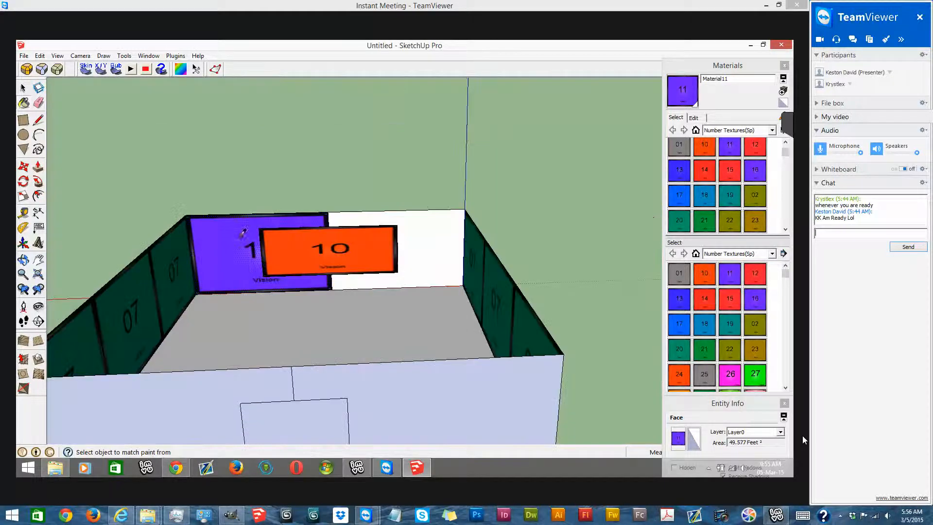
left_click(443, 247)
- Trace an edge at the room's open top with the Line tool to close it with a ceiling face
scroll(423, 236, "down", 4)
mouse_move(228, 177)
middle_mouse_down()
mouse_move(206, 179)
mouse_move(163, 206)
middle_mouse_up()
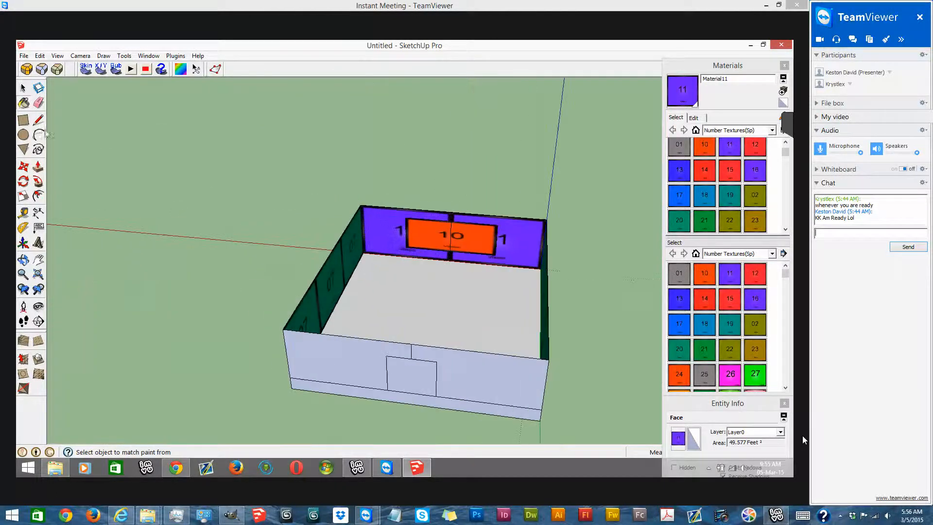
left_click(36, 124)
scroll(331, 289, "up", 4)
left_click(355, 268)
left_click(358, 254)
scroll(382, 241, "down", 3)
middle_click_drag(383, 237, 450, 212)
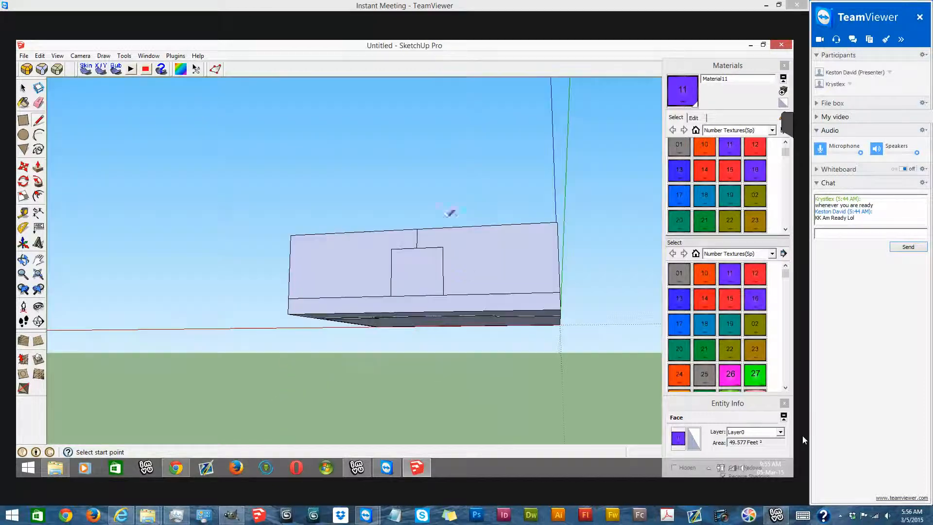
- Hide the room's floor face to expose the ceiling from below
left_click(82, 57)
mouse_move(156, 89)
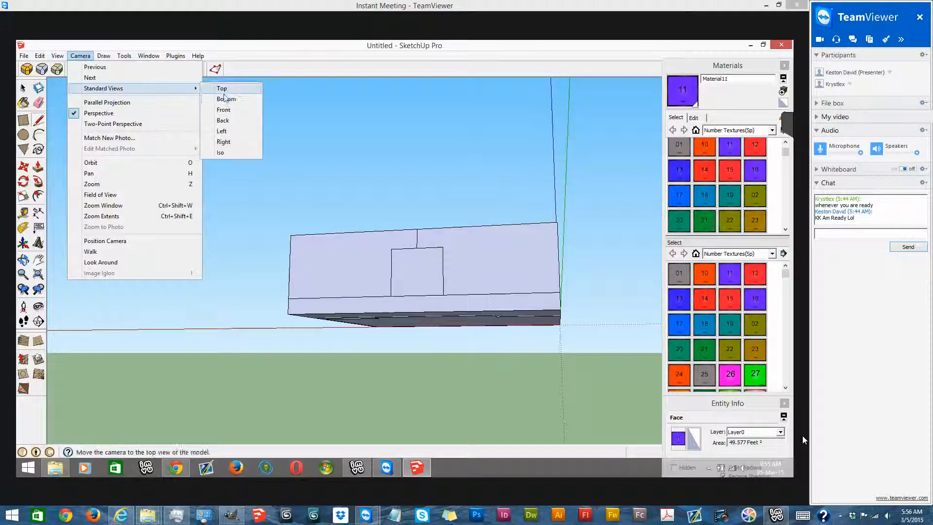
left_click(232, 99)
right_click(401, 242)
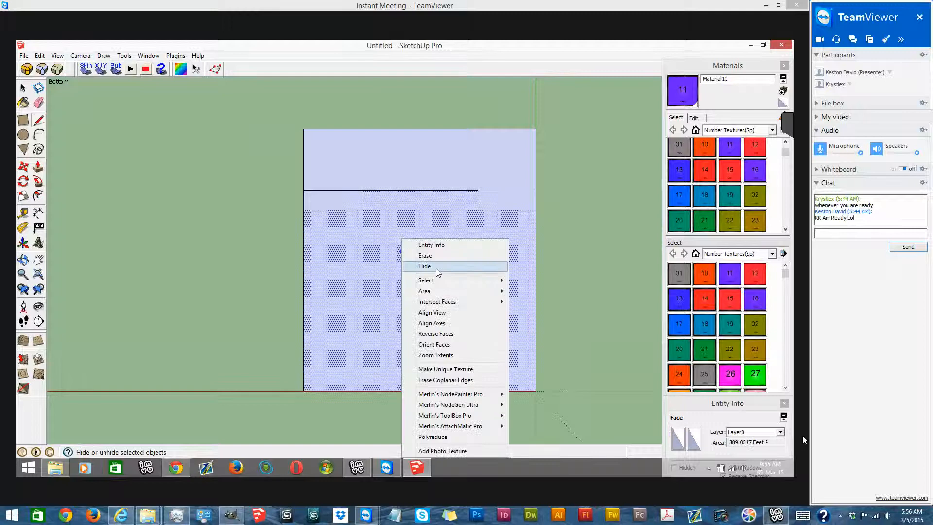
left_click(436, 268)
mouse_move(469, 296)
middle_mouse_down()
mouse_move(454, 162)
mouse_move(559, 156)
middle_mouse_up()
- Apply the 12 texture to the inner face of the ceiling
left_click(752, 150)
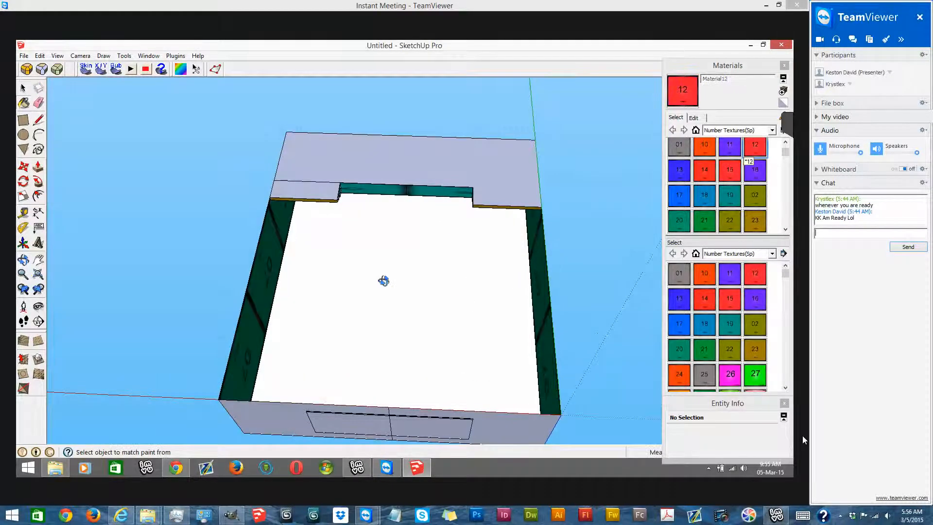
left_click(383, 274)
mouse_move(384, 298)
middle_mouse_down()
mouse_move(439, 198)
mouse_move(445, 202)
middle_mouse_up()
- Start positioning the 12 texture on the ceiling and shift a tile corner onto the ceiling's corner by the 11 wall
right_click(384, 301)
key("Return")
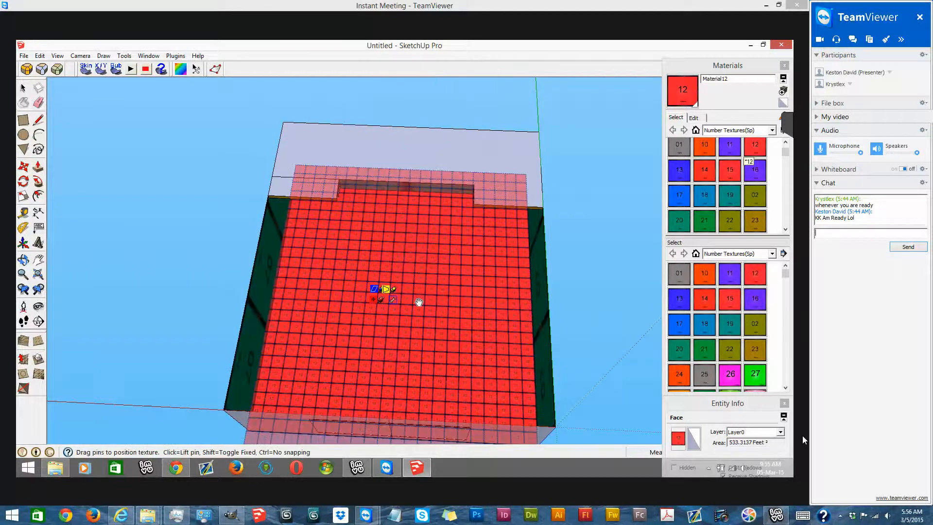
scroll(403, 276, "down", 3)
left_click(396, 194)
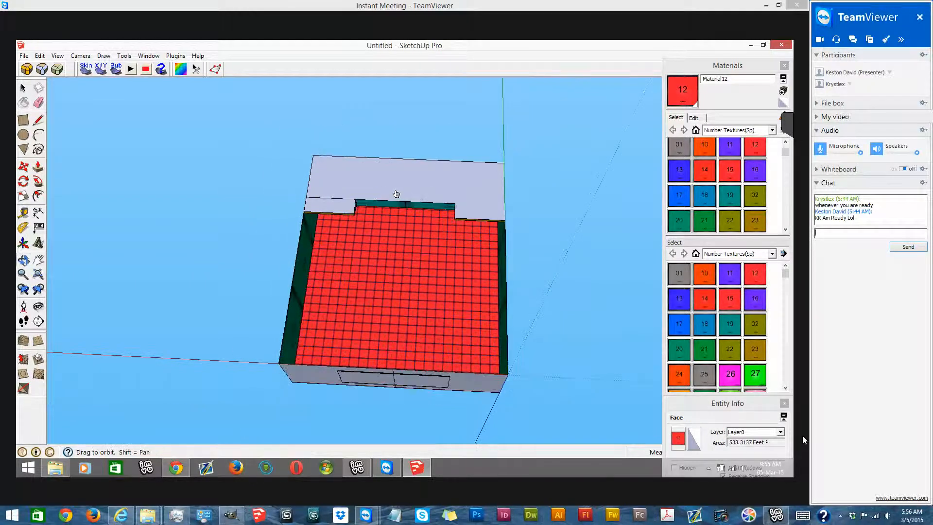
middle_click_drag(398, 197, 224, 350)
scroll(224, 350, "up", 3)
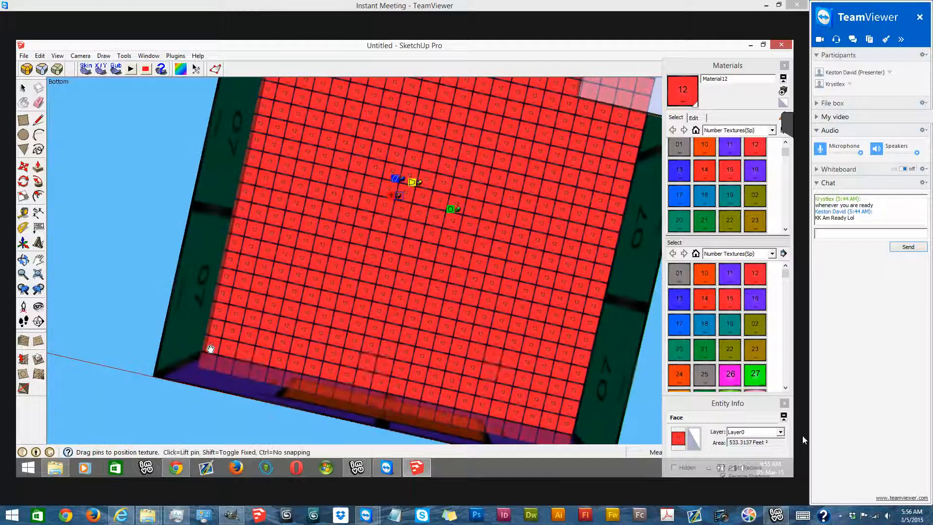
left_click_drag(262, 363, 265, 363)
- Scale the 12 texture so four tiles span the ceiling's width, fit its rows to the far corner, and apply the positioning
mouse_move(555, 423)
left_mouse_down()
mouse_move(508, 412)
mouse_move(577, 433)
mouse_move(557, 427)
left_mouse_up()
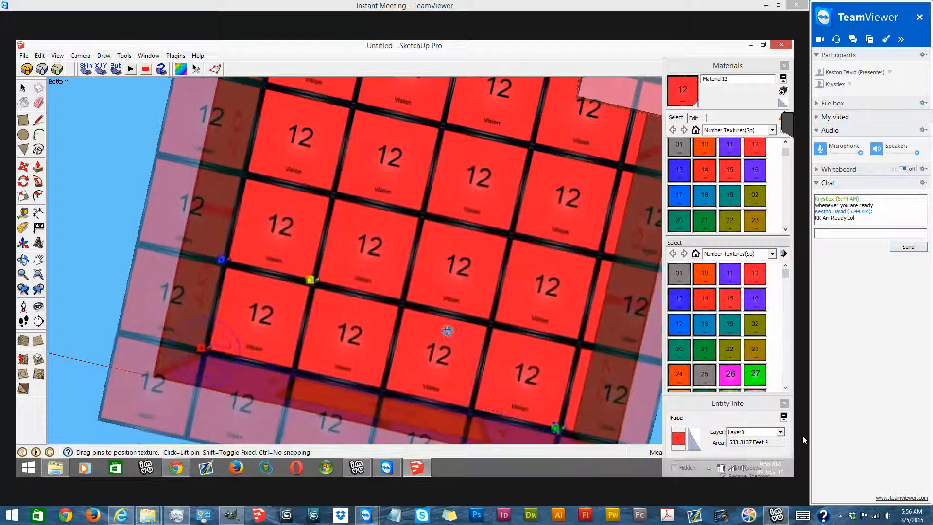
middle_click_drag(395, 177, 350, 258)
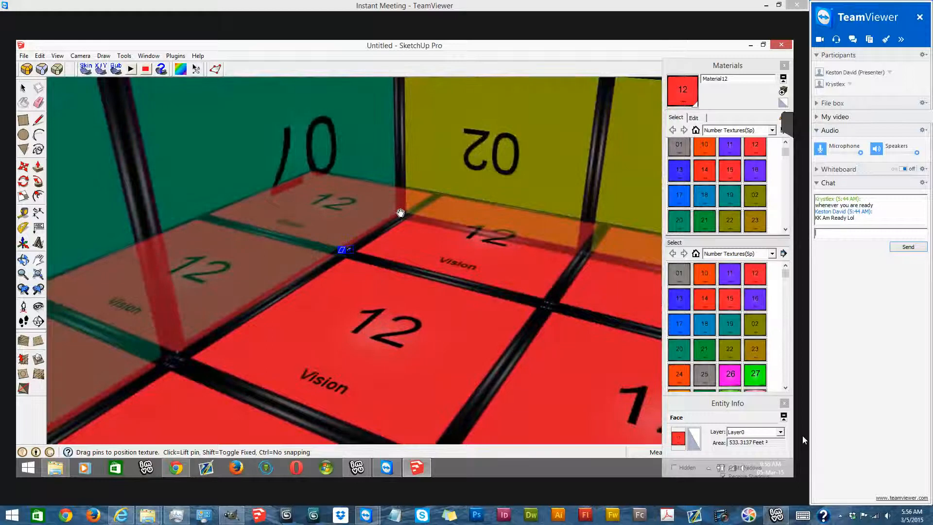
scroll(399, 213, "up", 5)
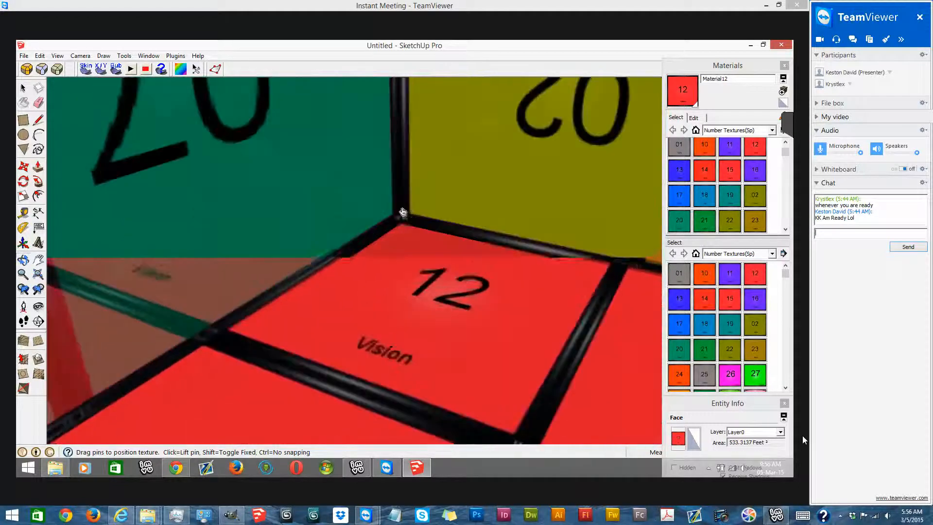
scroll(401, 212, "up", 3)
right_click(409, 269)
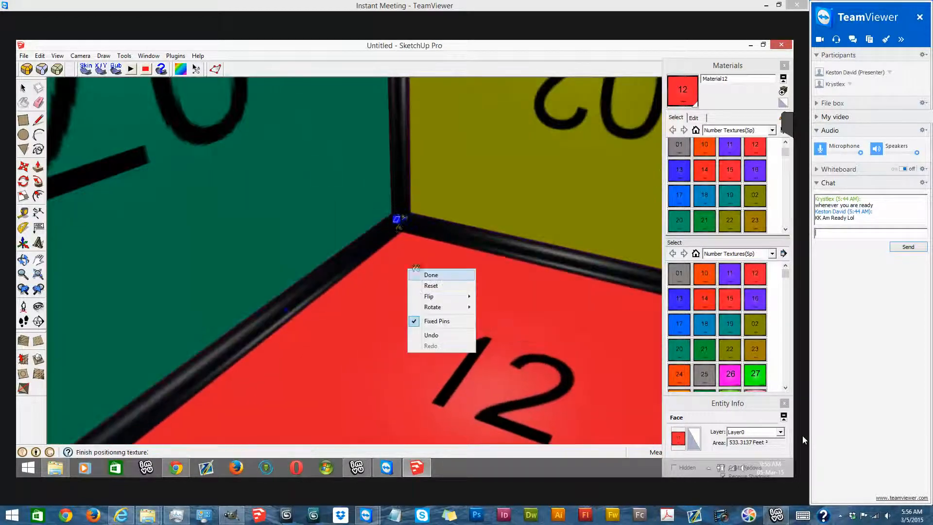
left_click(430, 275)
scroll(388, 231, "down", 8)
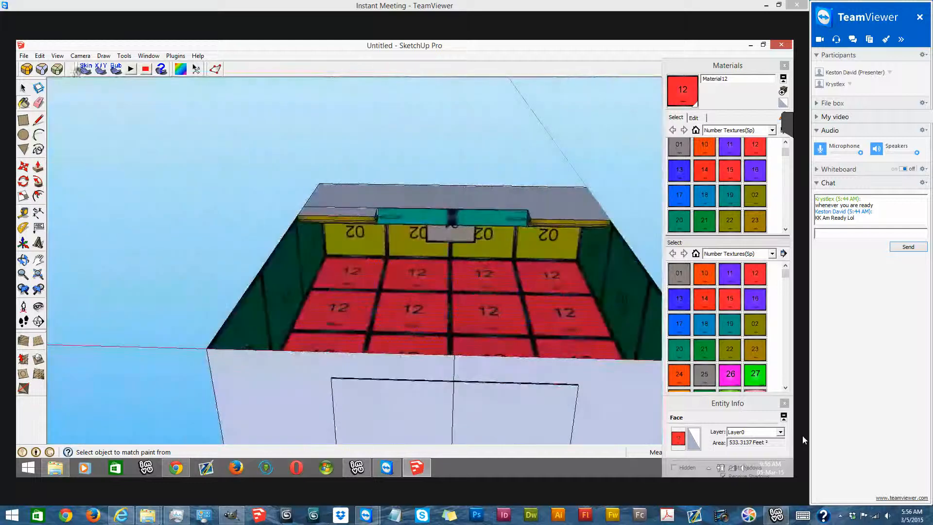
- Unhide the floor face and hide the ceiling face to reach the floor from above
left_click(40, 55)
mouse_move(118, 194)
left_click(196, 215)
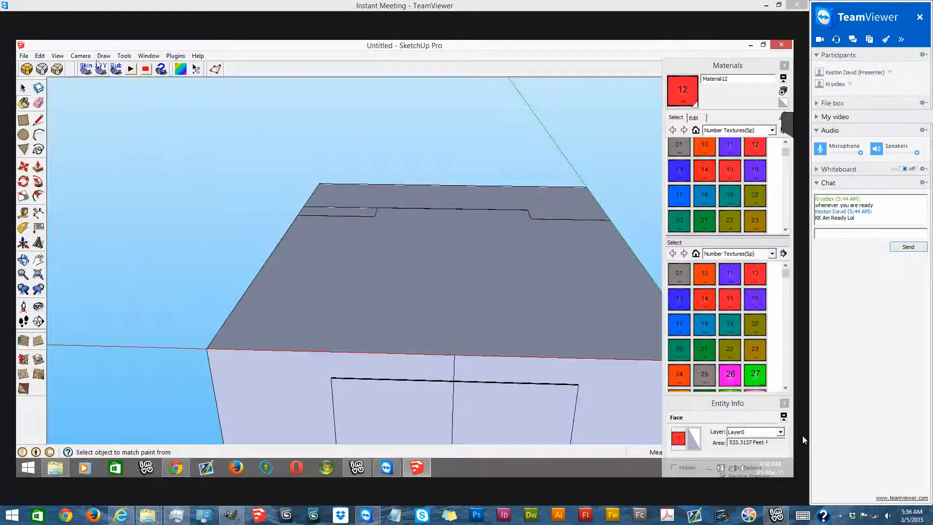
left_click(81, 55)
mouse_move(167, 88)
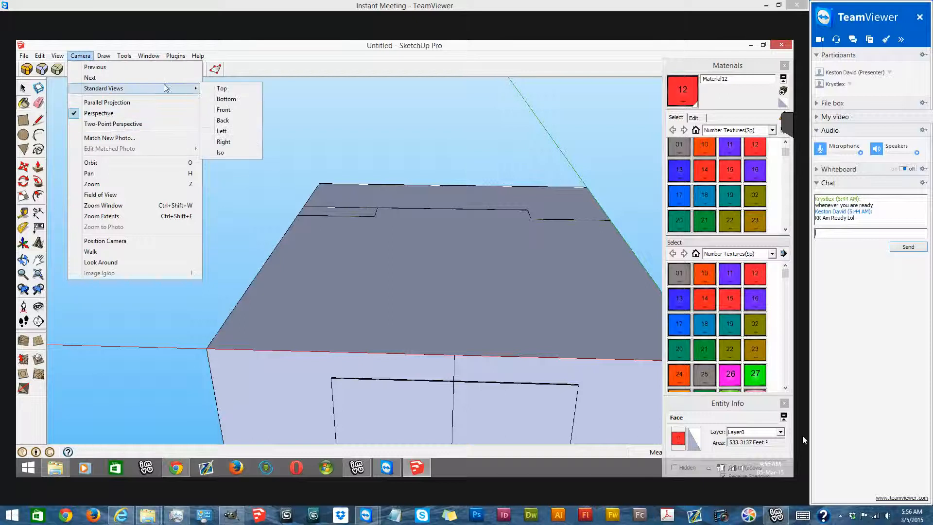
left_click(222, 89)
middle_click_drag(321, 110, 336, 179)
right_click(336, 179)
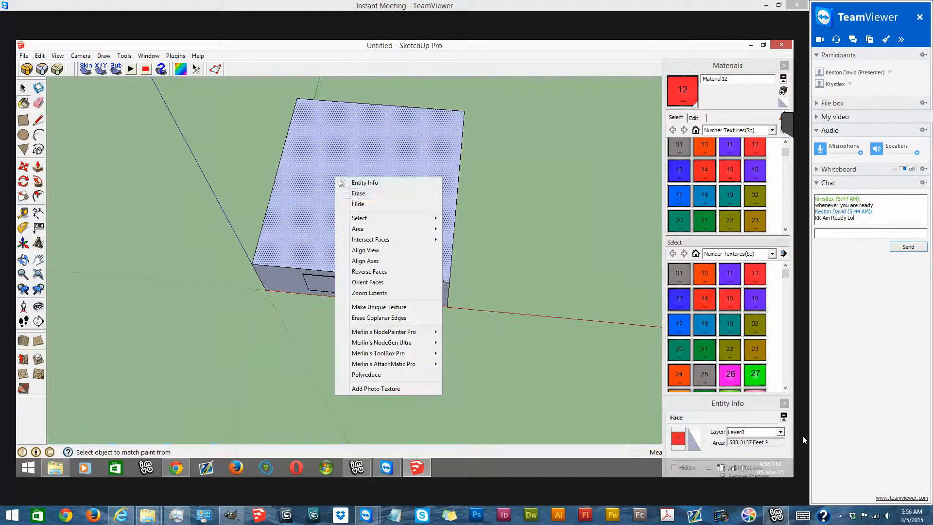
left_click(365, 207)
- Apply the 13 texture to the room's floor
scroll(405, 153, "down", 3)
middle_click_drag(406, 158, 461, 183)
left_click(695, 175)
left_click(679, 171)
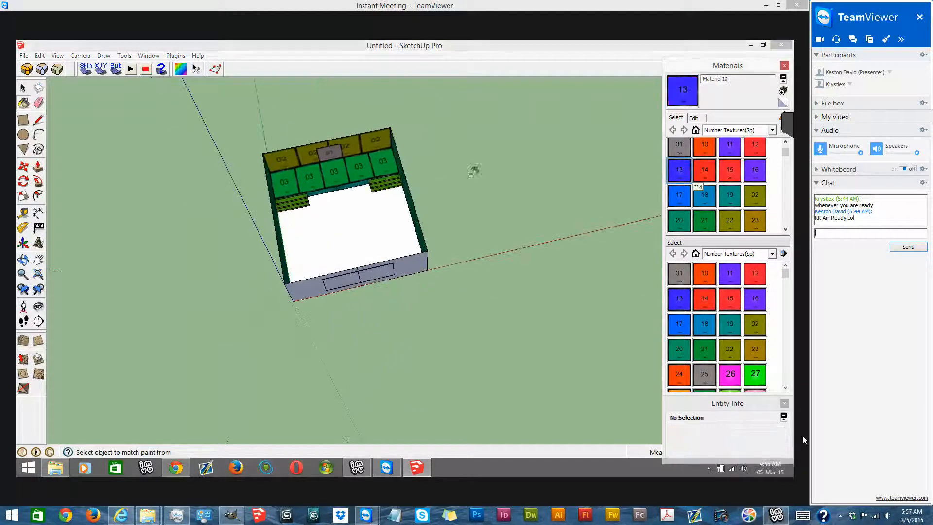
middle_click_drag(362, 252, 340, 270)
scroll(367, 214, "up", 3)
left_click(387, 249)
- Start positioning the 13 texture on the floor and shift a tile corner onto the floor's corner by the 11 wall
right_click(363, 222)
mouse_move(434, 350)
left_click(491, 348)
scroll(375, 265, "up", 2)
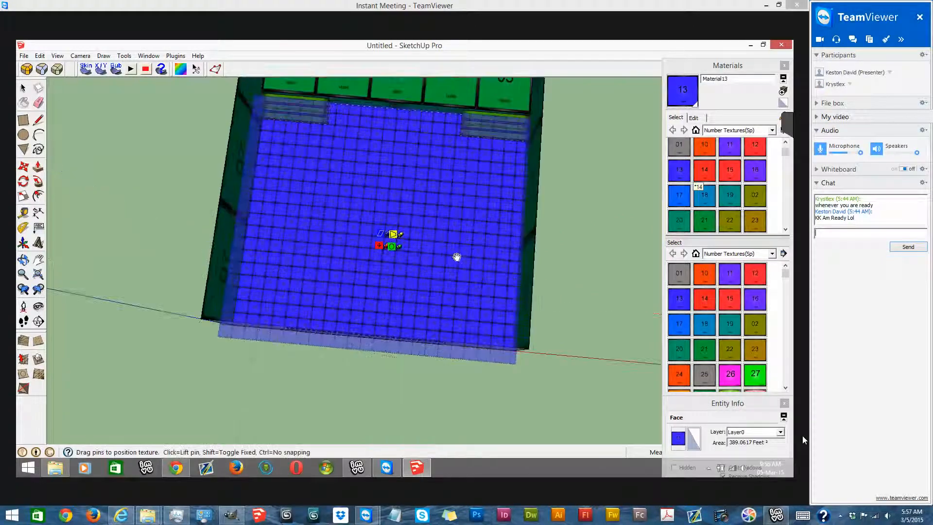
scroll(458, 257, "up", 1)
left_click_drag(402, 252, 458, 259)
middle_click_drag(391, 244, 275, 301)
left_click_drag(274, 300, 210, 309)
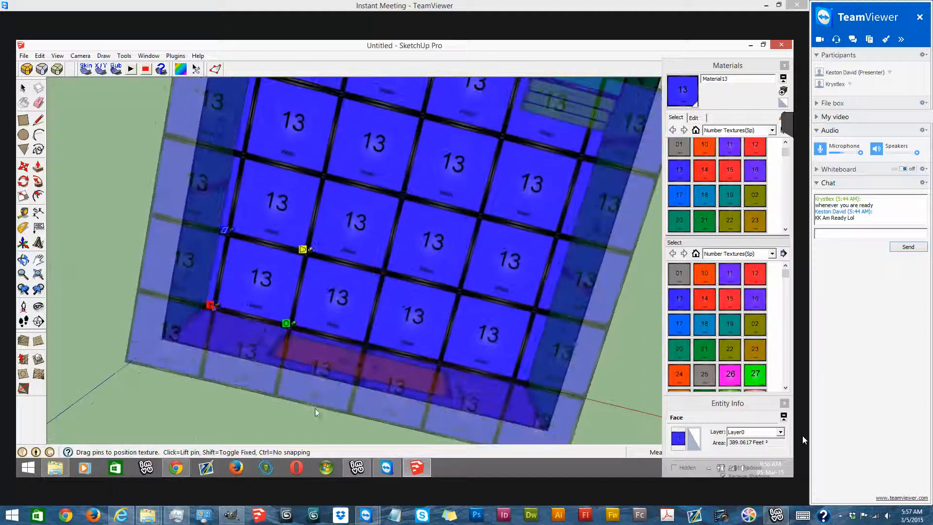
- Scale the 13 texture so three tiles span the floor's width along the 11 wall
scroll(330, 356, "down", 1)
middle_click_drag(311, 341, 272, 335)
scroll(310, 348, "up", 1)
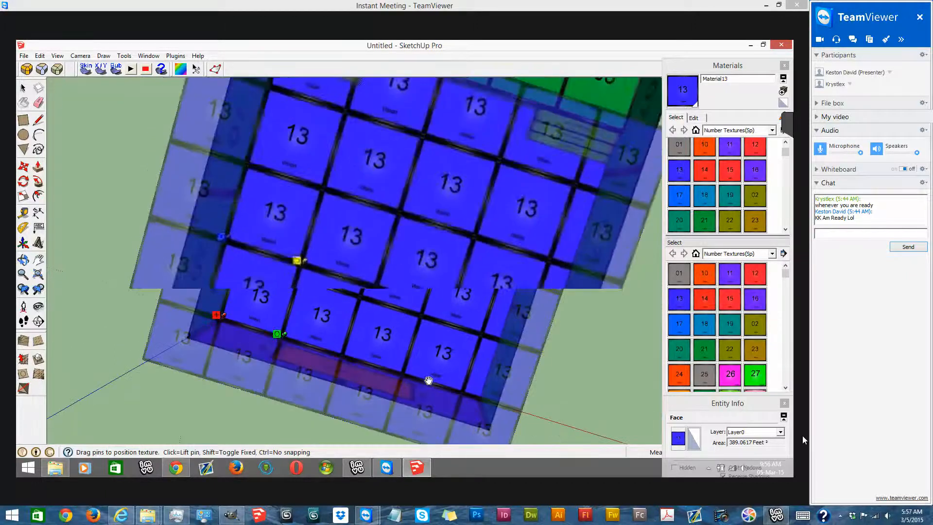
scroll(341, 347, "down", 1)
mouse_move(341, 348)
middle_mouse_down()
mouse_move(293, 144)
mouse_move(416, 310)
mouse_move(439, 189)
middle_mouse_up()
scroll(439, 189, "up", 2)
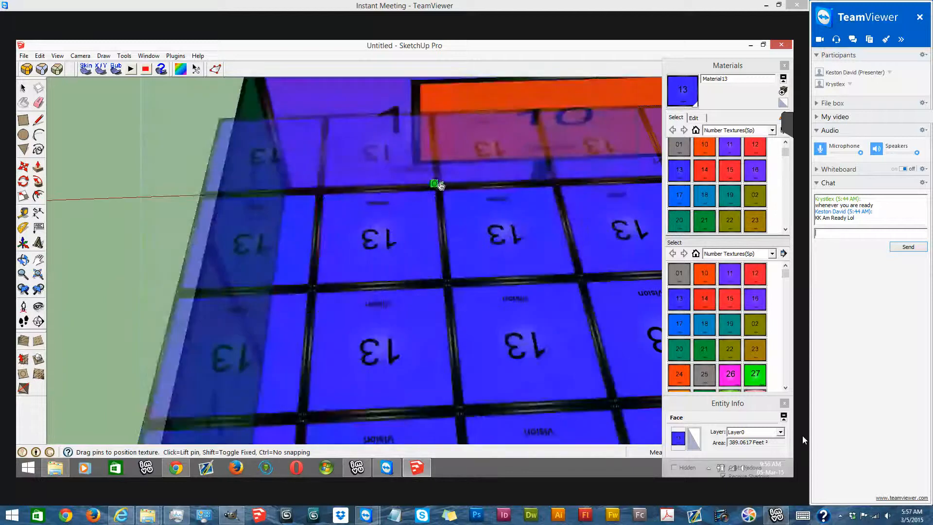
mouse_move(434, 185)
left_mouse_down()
mouse_move(317, 197)
mouse_move(276, 189)
mouse_move(295, 189)
left_mouse_up()
scroll(295, 189, "down", 3)
mouse_move(295, 189)
middle_mouse_down()
mouse_move(67, 233)
mouse_move(127, 194)
middle_mouse_up()
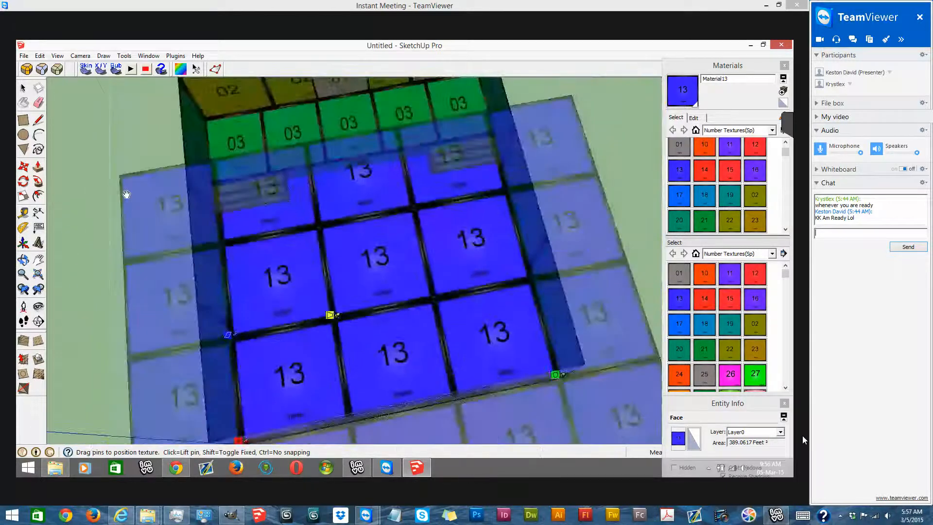
- Shift the 13 texture so its rows meet the platform's edge and three tiles fit between the side walls, and apply the positioning
middle_click_drag(398, 284, 227, 392)
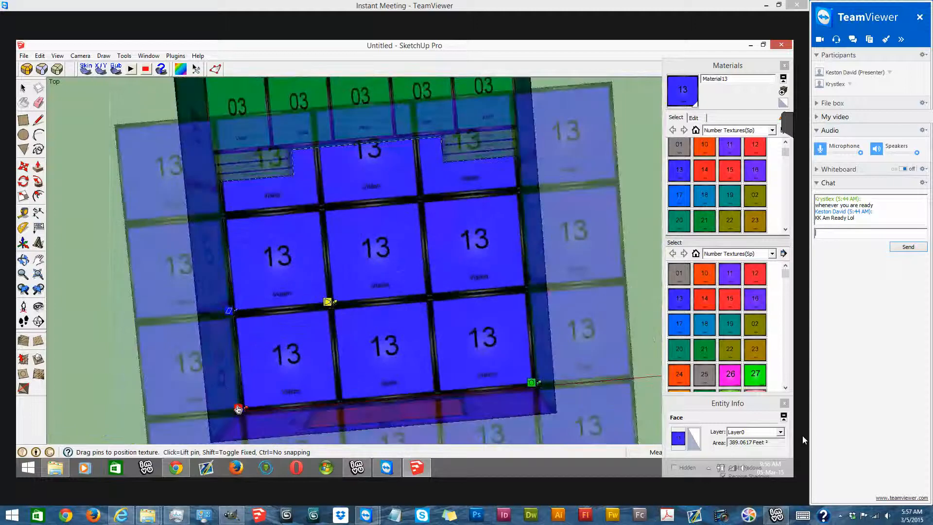
left_click_drag(357, 292, 353, 304)
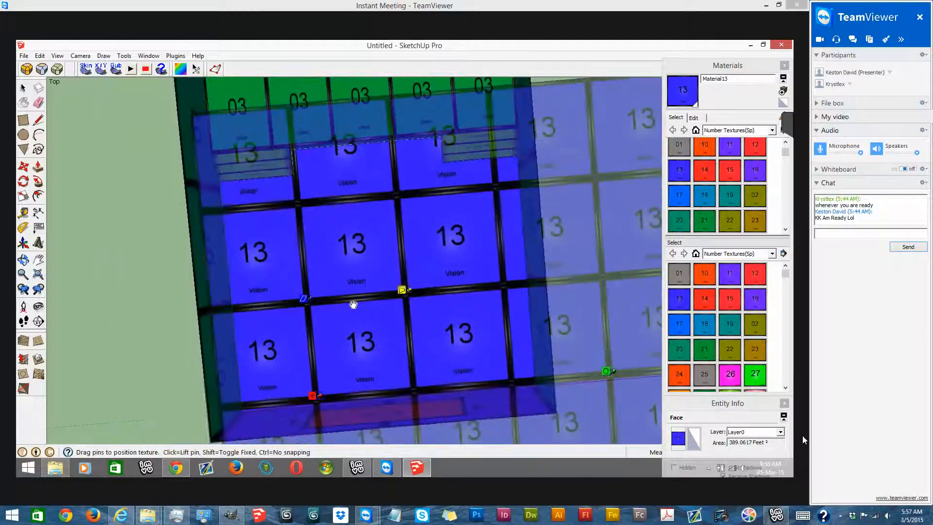
left_click_drag(343, 186, 343, 203)
left_click_drag(340, 165, 338, 145)
scroll(374, 299, "down", 1)
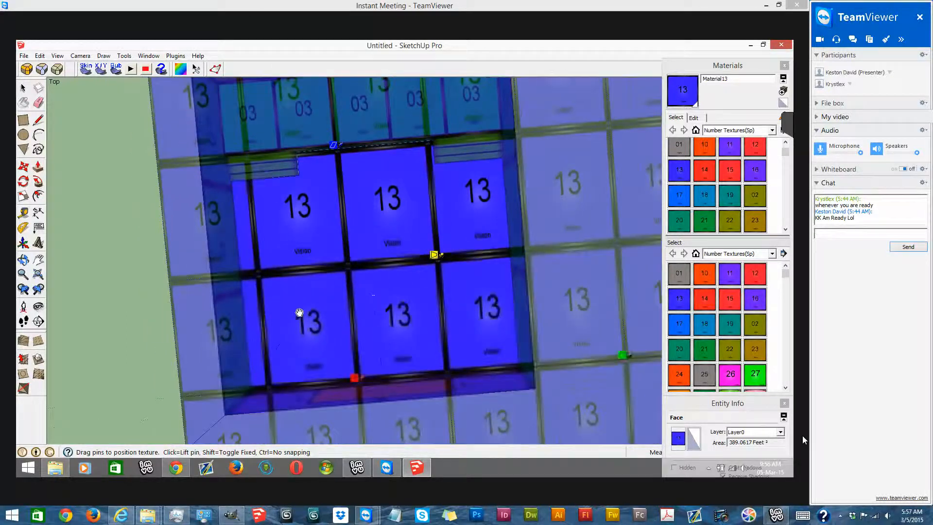
scroll(363, 237, "down", 5)
middle_click_drag(363, 237, 391, 246)
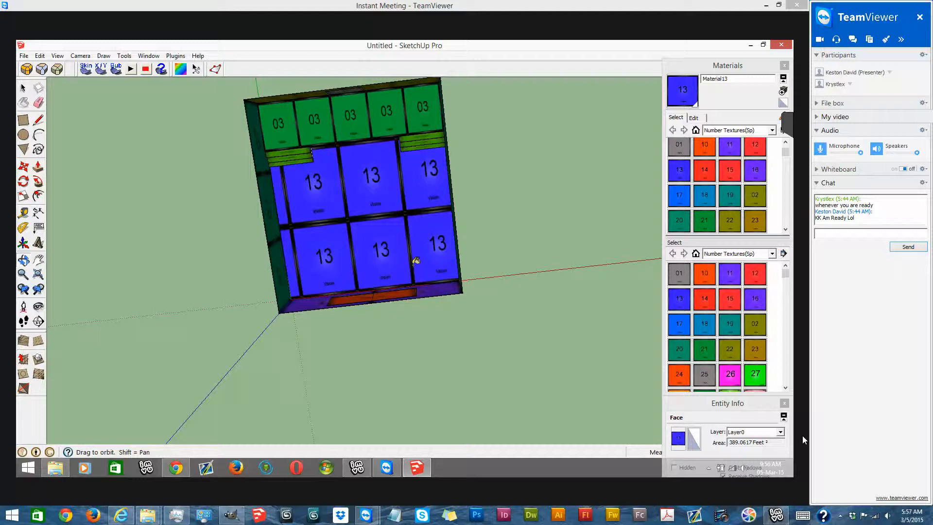
scroll(335, 272, "up", 3)
right_click(357, 238)
left_click(381, 244)
scroll(212, 279, "down", 4)
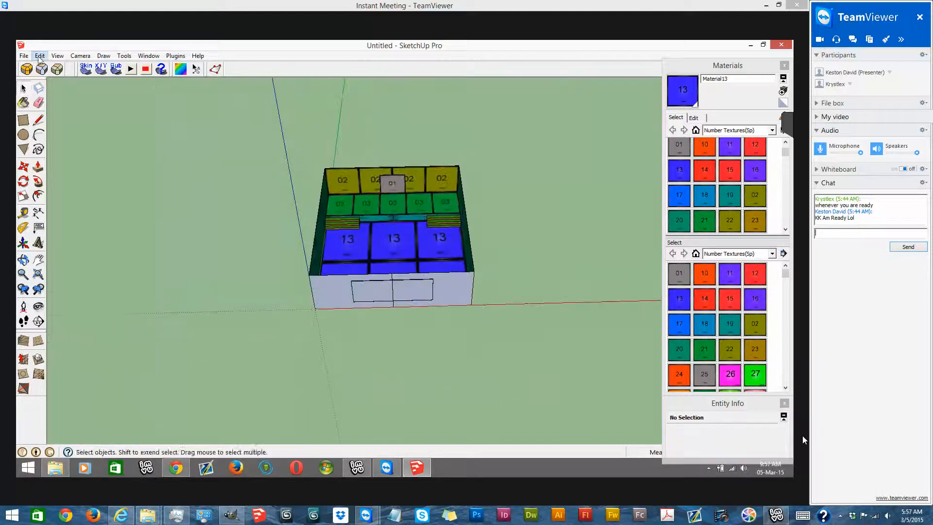
- Unhide the ceiling face of the room
left_click(40, 55)
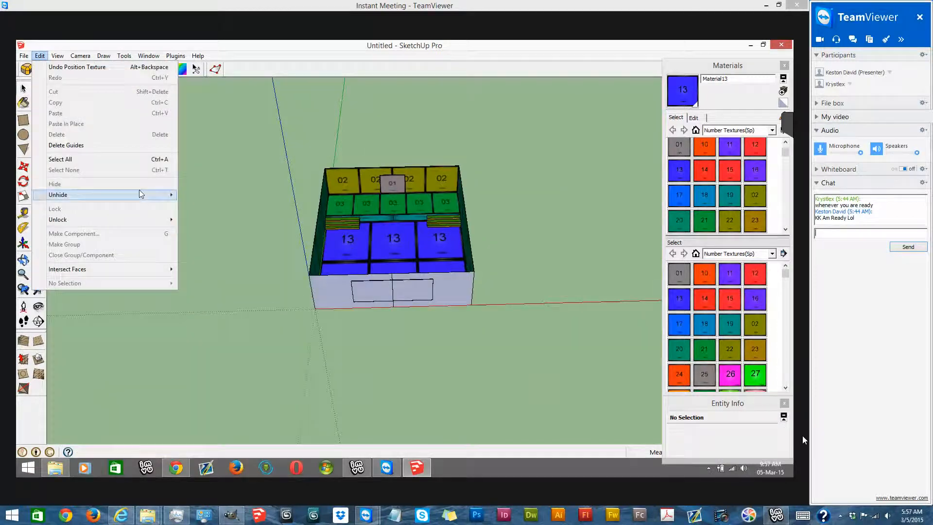
mouse_move(141, 194)
left_click(228, 221)
left_click_drag(227, 118, 328, 214)
right_click(414, 197)
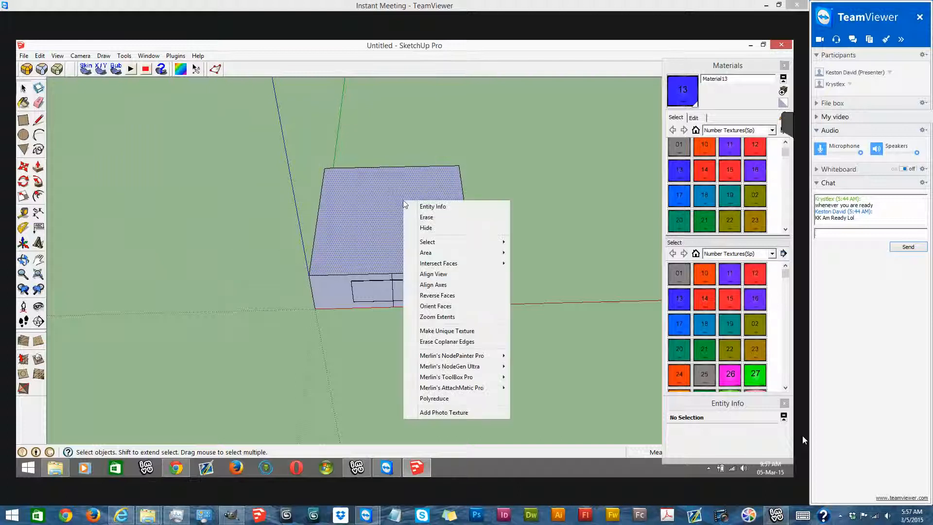
left_click(428, 225)
key("ctrl+z")
- Select the whole room and make it a group
left_click_drag(252, 131, 575, 371)
right_click(348, 232)
left_click(437, 315)
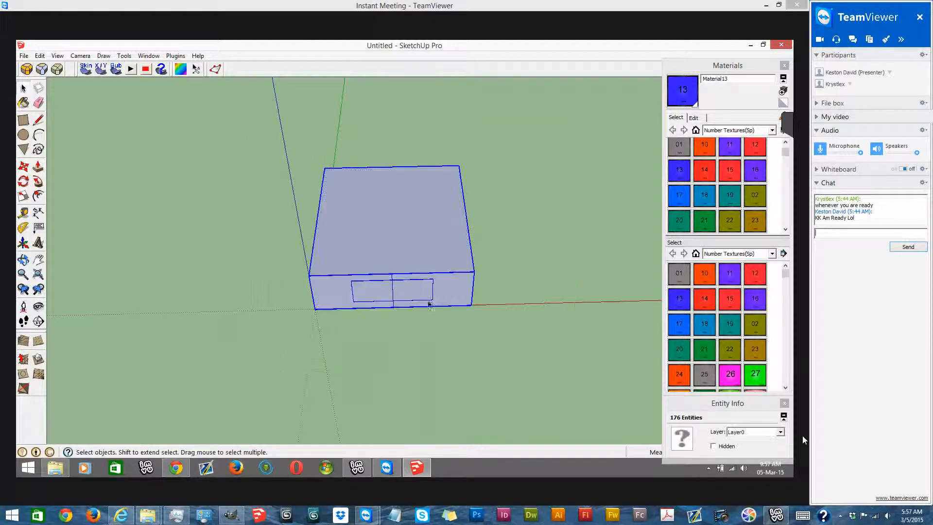
- Open the room group for editing, hide its ceiling face and close the group
right_click(384, 225)
left_click(417, 271)
right_click(381, 210)
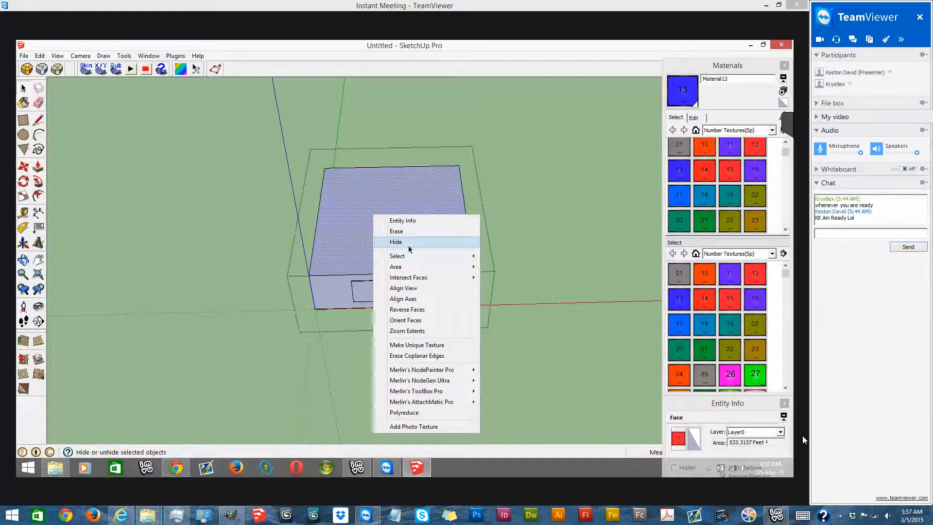
left_click(408, 244)
right_click(514, 190)
left_click(534, 196)
- Add the weighted Morgana avatar with Merlin's AttachMatic Pro
left_click(175, 56)
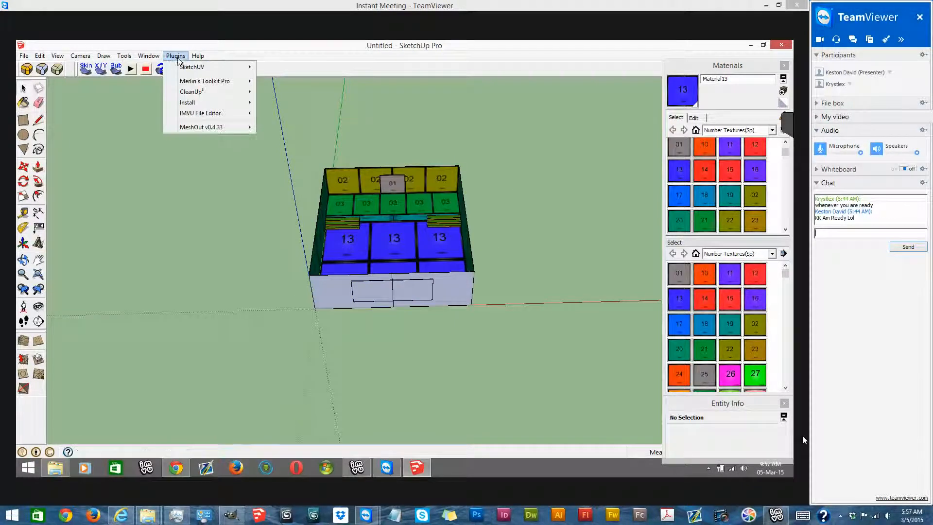
mouse_move(205, 87)
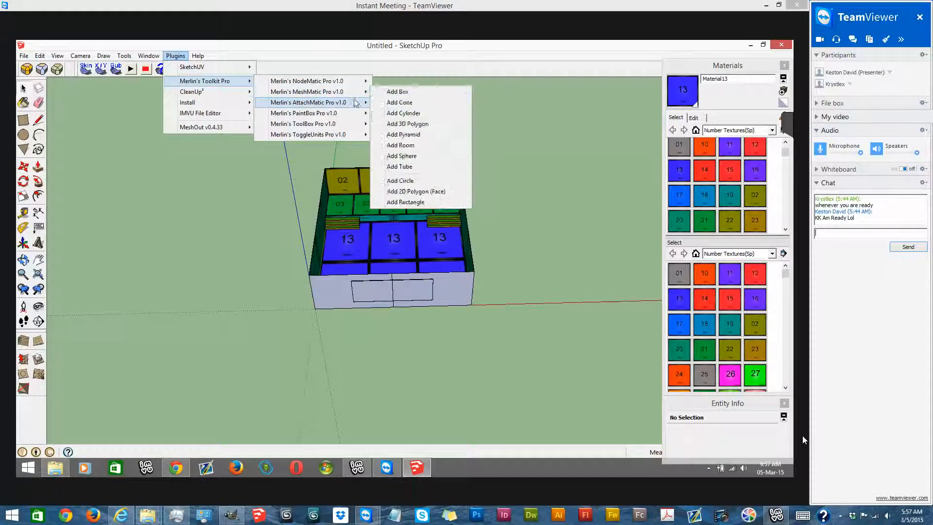
mouse_move(357, 103)
left_click(419, 117)
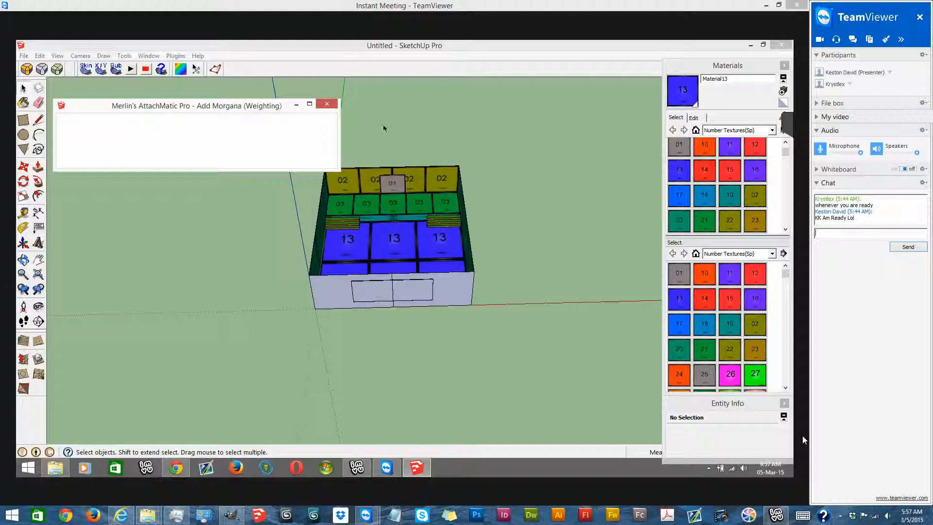
left_click(129, 159)
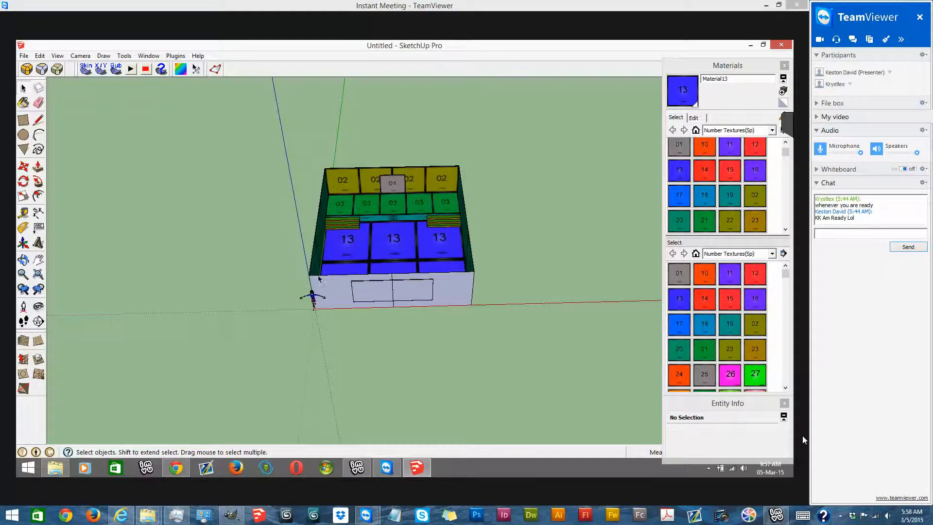
- Scale the room group uniformly from an upper corner to suit the avatar's size
mouse_move(318, 279)
middle_mouse_down()
mouse_move(267, 291)
mouse_move(446, 247)
mouse_move(414, 284)
middle_mouse_up()
scroll(445, 248, "up", 1)
scroll(416, 284, "up", 2)
triple_click(419, 283)
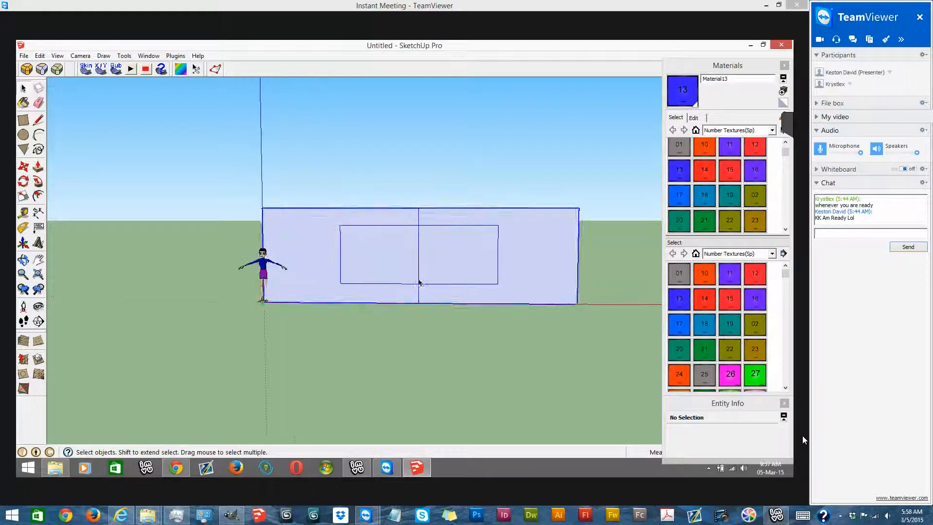
key("s")
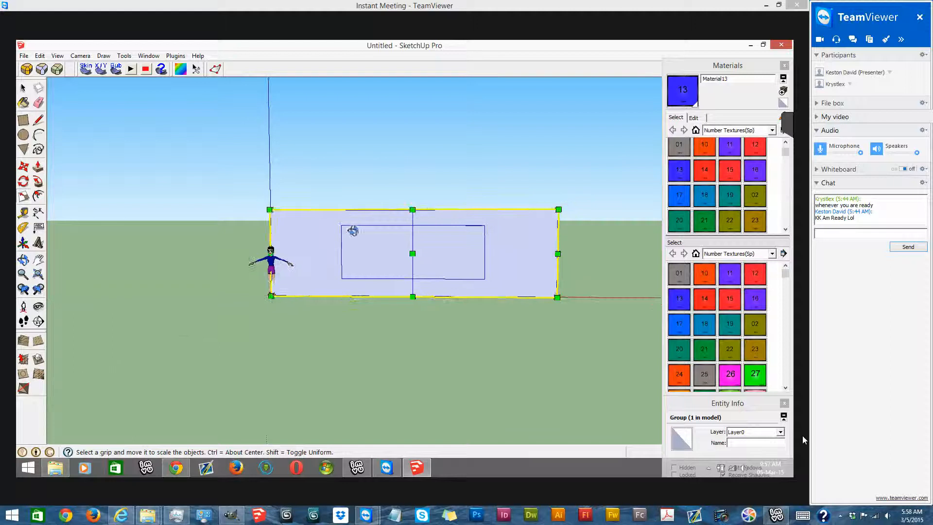
middle_click_drag(350, 230, 494, 234)
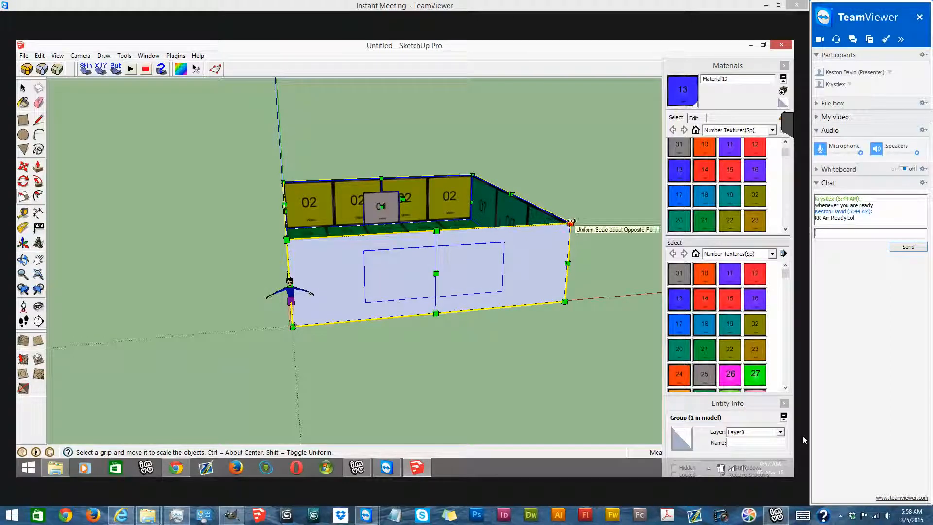
left_click_drag(571, 223, 555, 208)
scroll(413, 233, "down", 4)
middle_click_drag(408, 236, 432, 219)
scroll(432, 220, "up", 3)
left_click_drag(280, 237, 289, 226)
- Select the Morgana avatar at the room's corner and move it to the far end by the 02 wall
key("m")
scroll(204, 377, "up", 4)
scroll(277, 398, "up", 6)
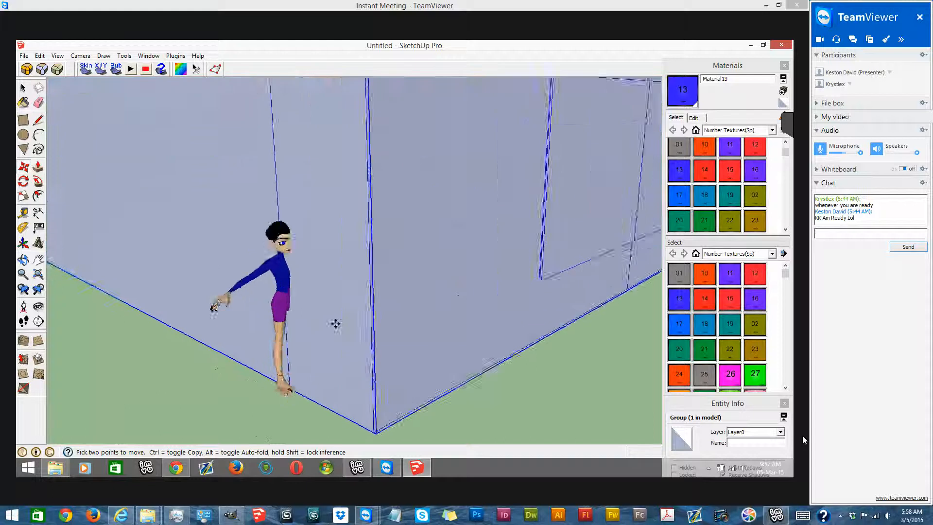
left_click(323, 295)
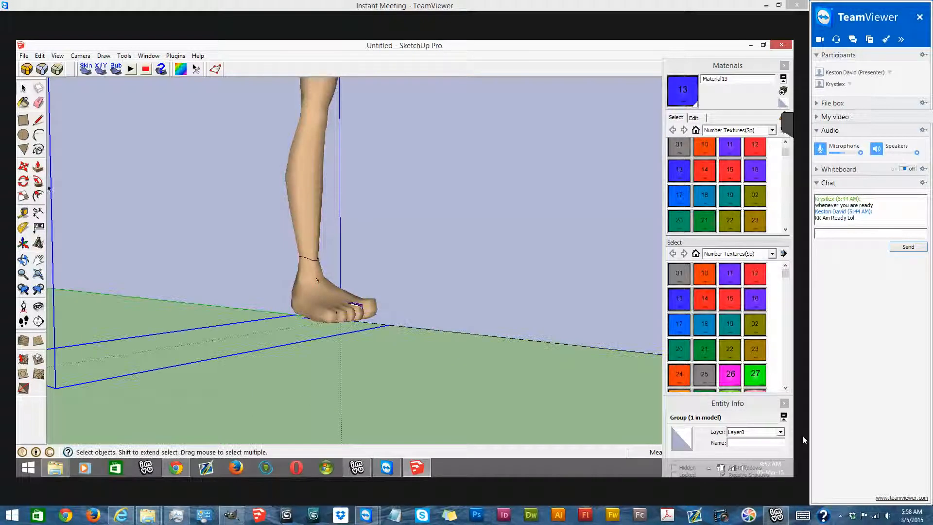
left_click(25, 168)
scroll(283, 358, "down", 8)
middle_click_drag(283, 358, 283, 416)
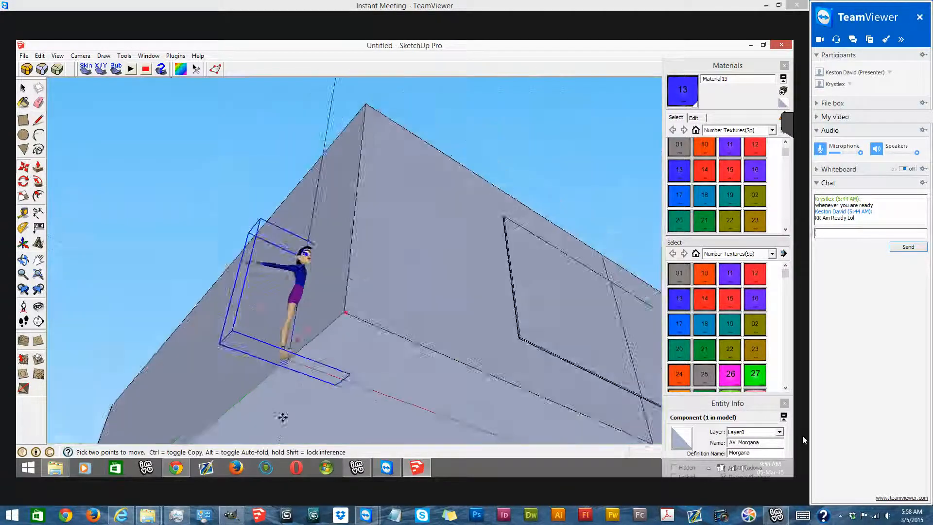
scroll(283, 417, "up", 2)
scroll(292, 350, "up", 3)
mouse_move(325, 367)
left_mouse_down()
mouse_move(375, 406)
mouse_move(438, 233)
left_mouse_up()
scroll(375, 406, "down", 3)
middle_click_drag(260, 381, 302, 346)
scroll(301, 346, "down", 6)
left_click_drag(323, 362, 506, 141)
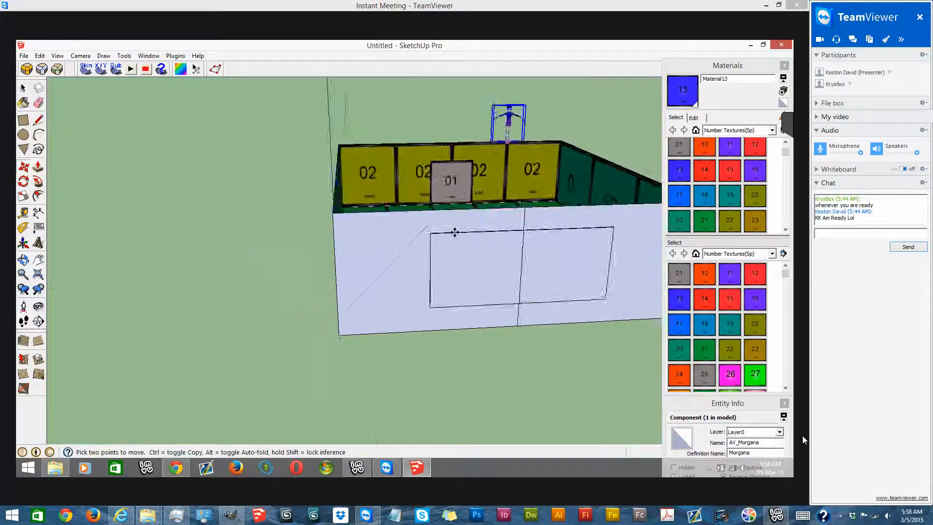
- Move the Morgana avatar inside the room, onto the 03 platform in front of the 01 panel
scroll(505, 141, "up", 2)
scroll(399, 302, "up", 4)
mouse_move(427, 313)
middle_mouse_down()
mouse_move(420, 291)
mouse_move(397, 327)
mouse_move(388, 276)
mouse_move(403, 297)
mouse_move(705, 258)
mouse_move(341, 364)
middle_mouse_up()
key("m")
scroll(377, 316, "up", 5)
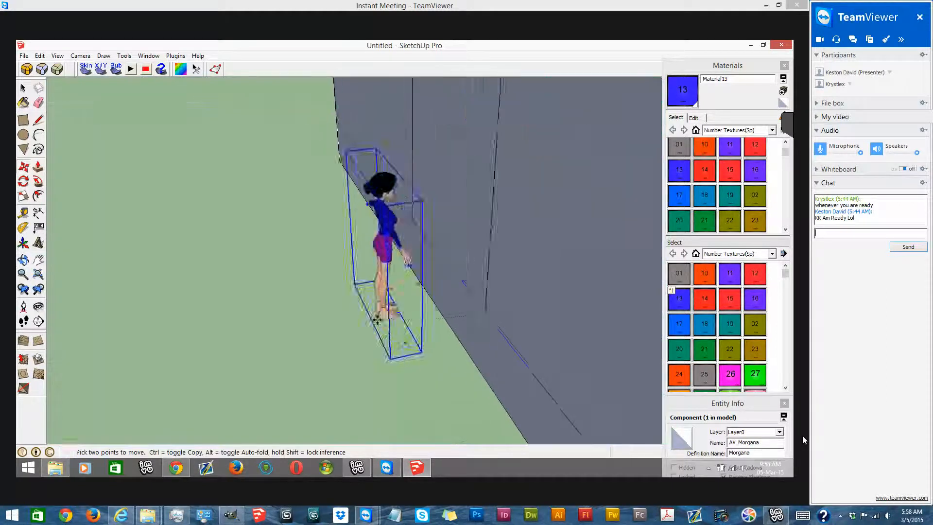
left_click_drag(375, 319, 593, 243)
middle_click_drag(550, 271, 371, 331)
left_click_drag(445, 335, 558, 410)
scroll(558, 410, "down", 6)
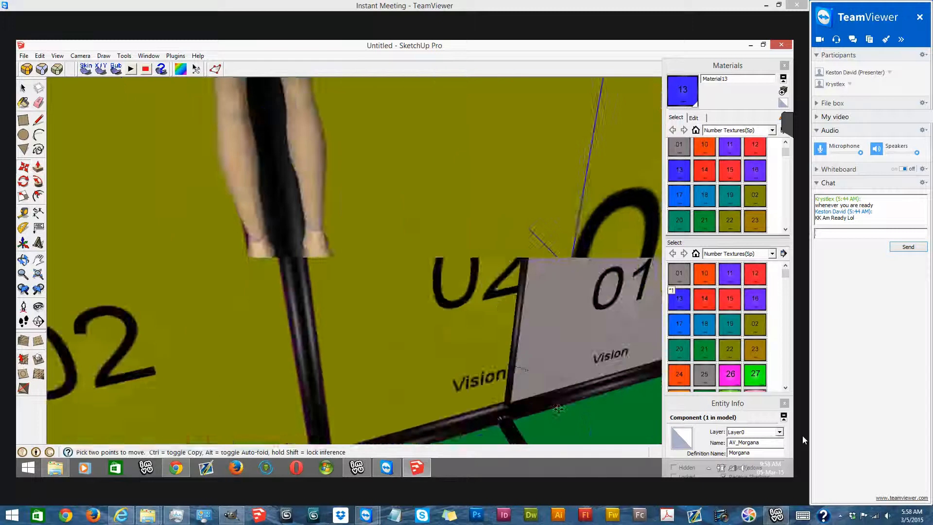
middle_click_drag(521, 350, 466, 272)
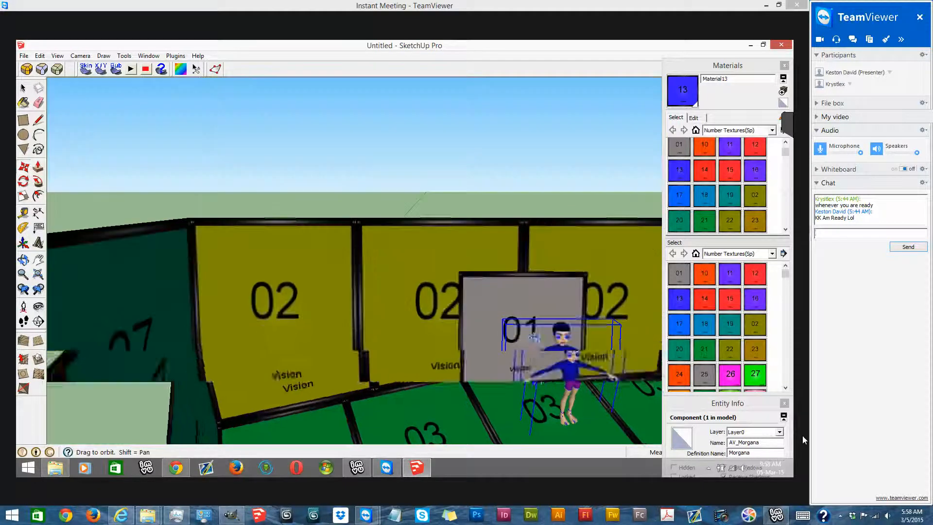
- Check the avatar's size against the platform and door panel, and delete the avatar
scroll(589, 410, "up", 4)
middle_click_drag(589, 412, 613, 440)
mouse_move(354, 426)
middle_mouse_down()
mouse_move(301, 325)
mouse_move(321, 313)
mouse_move(520, 383)
mouse_move(505, 429)
mouse_move(350, 285)
middle_mouse_up()
key("Delete")
scroll(378, 338, "down", 6)
scroll(318, 316, "down", 4)
mouse_move(352, 114)
middle_mouse_down()
mouse_move(388, 158)
mouse_move(413, 170)
middle_mouse_up()
right_click(318, 313)
left_click(370, 147)
left_click(21, 89)
left_click(374, 181)
scroll(361, 185, "down", 4)
middle_click_drag(361, 185, 335, 102)
- Add a floor furniture node with MeshOut
left_click(176, 55)
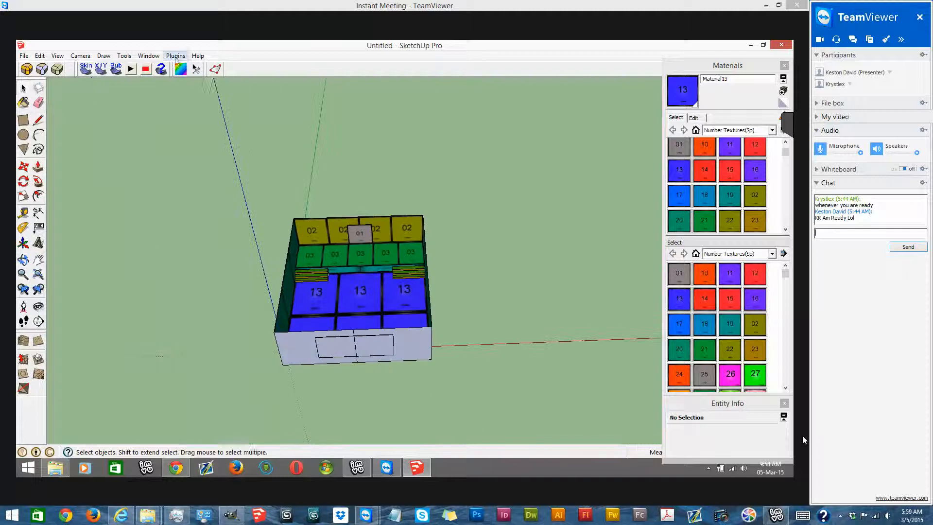
mouse_move(212, 127)
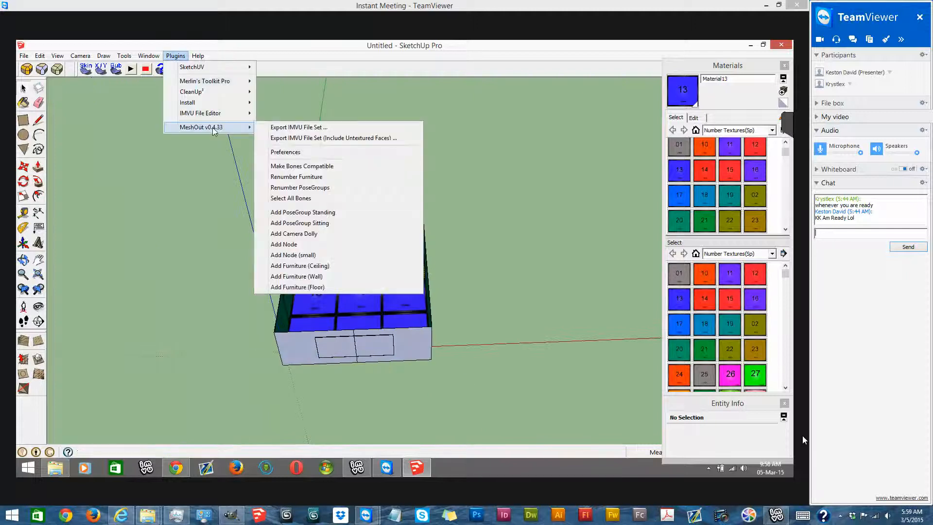
left_click(342, 287)
- Select the floor furniture node and move it onto the 13 floor, into the corner by the 11 wall
middle_click_drag(344, 282, 313, 427)
scroll(315, 428, "up", 3)
left_click(386, 383)
left_click(24, 166)
middle_click_drag(336, 314, 446, 176)
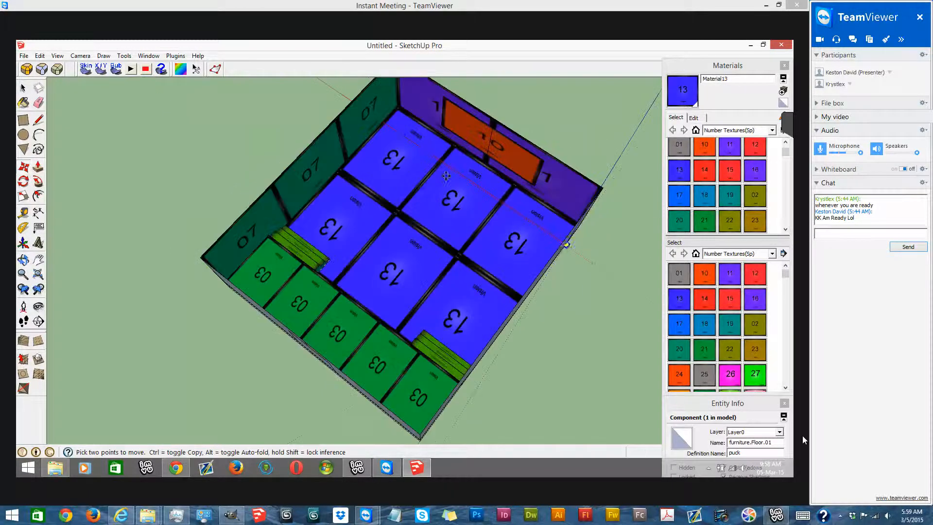
mouse_move(323, 192)
middle_mouse_down()
mouse_move(294, 168)
mouse_move(284, 209)
middle_mouse_up()
scroll(259, 218, "up", 6)
scroll(239, 193, "up", 3)
left_click_drag(295, 192, 287, 192)
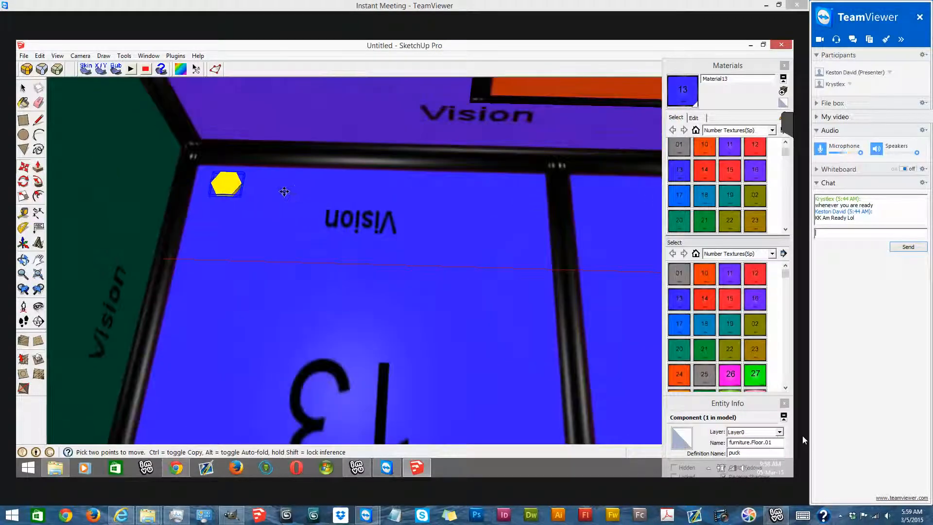
- Copy the furniture node to a spot beside the original along the 11 wall
left_click(221, 182)
key("ctrl")
left_click(317, 184)
- Group the two floor furniture nodes and open the group for editing
left_click(23, 88)
left_click(223, 190, "shift")
right_click(223, 190)
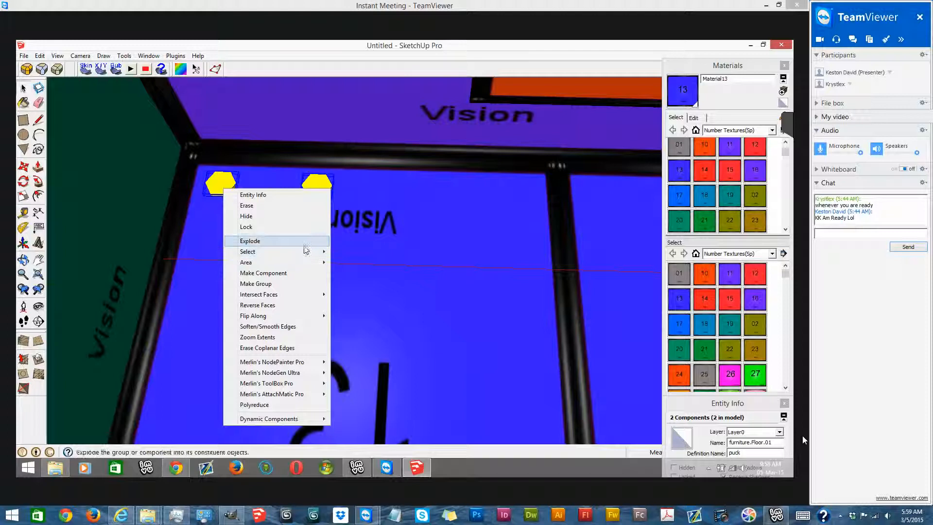
left_click(298, 283)
right_click(219, 188)
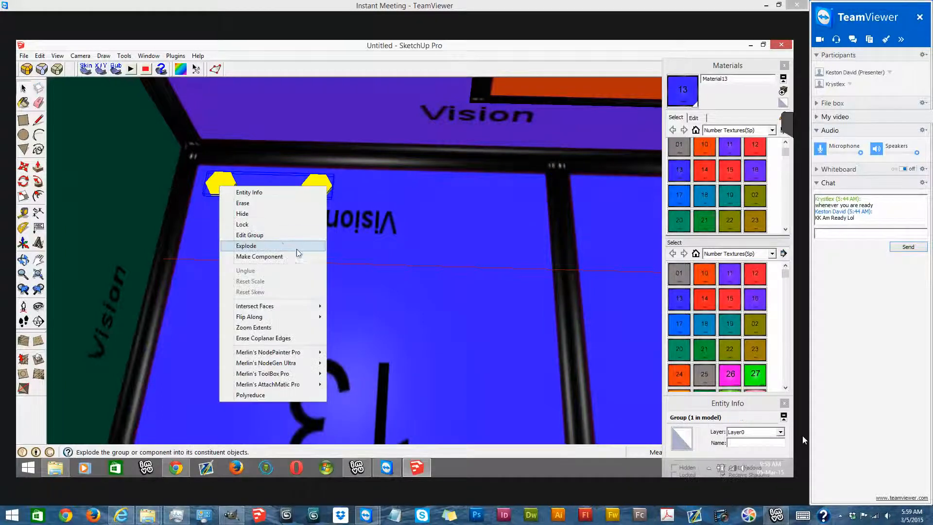
left_click(249, 234)
scroll(292, 241, "down", 5)
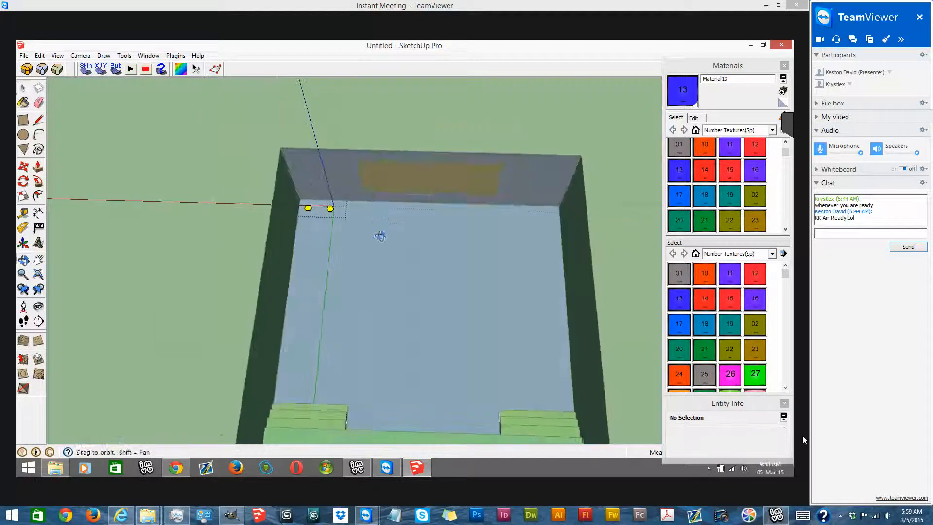
- Copy the pair of floor furniture nodes three times in a row from the 11 wall towards the staircase
scroll(381, 218, "up", 2)
key("ctrl+a")
key("m")
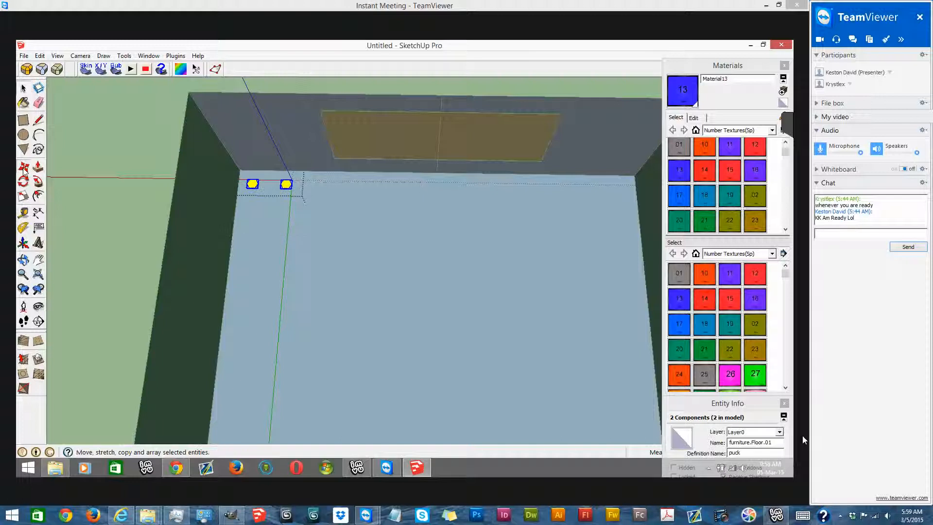
left_click(310, 175)
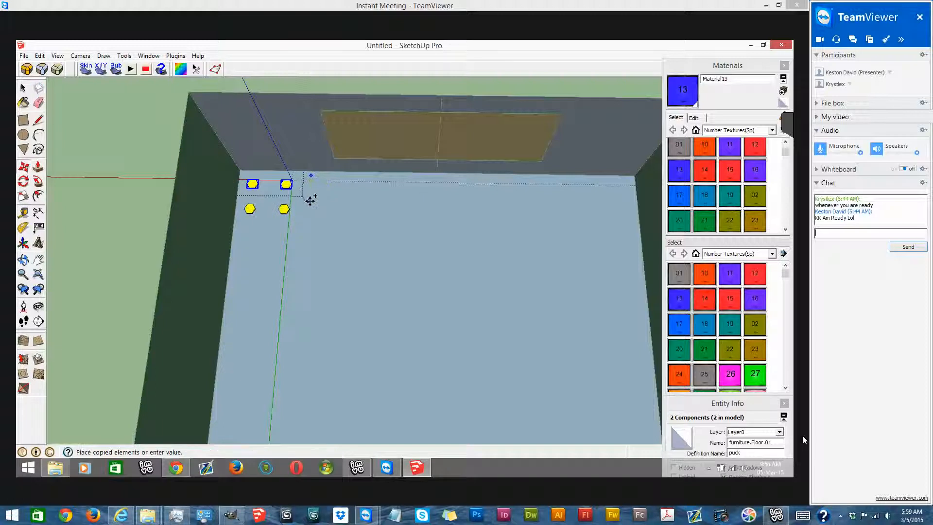
left_click(310, 206)
left_click(287, 177)
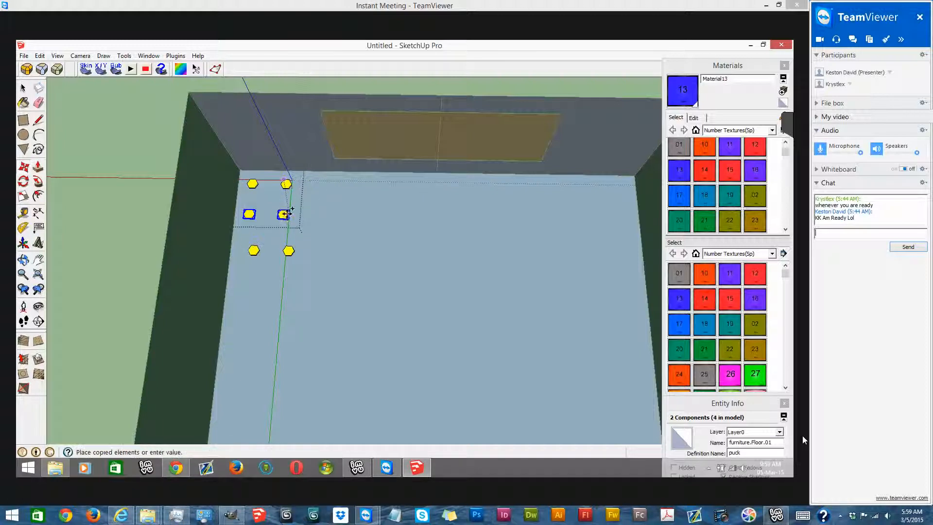
left_click(284, 215)
left_click(283, 214)
left_click(278, 270)
- Select all eight floor nodes and copy them along the side wall so the double row extends to the staircase
middle_click_drag(334, 176, 387, 186)
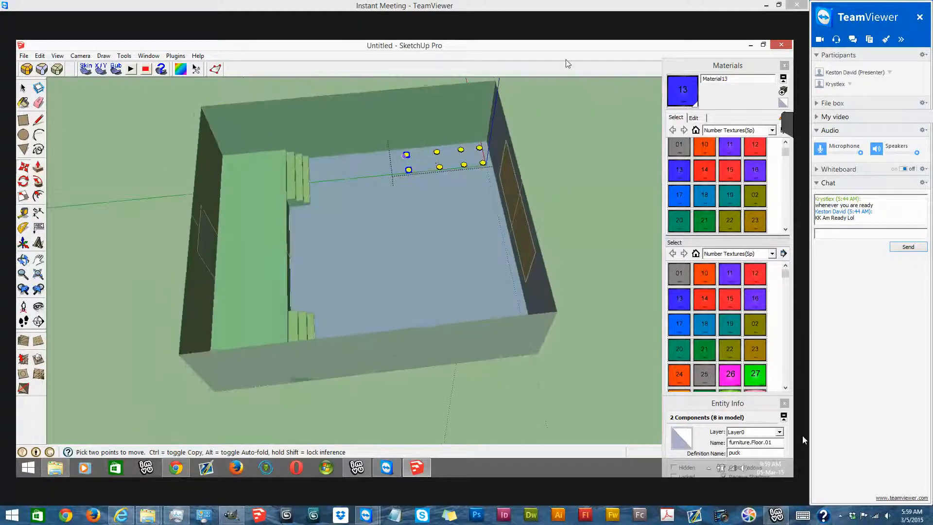
scroll(386, 186, "up", 5)
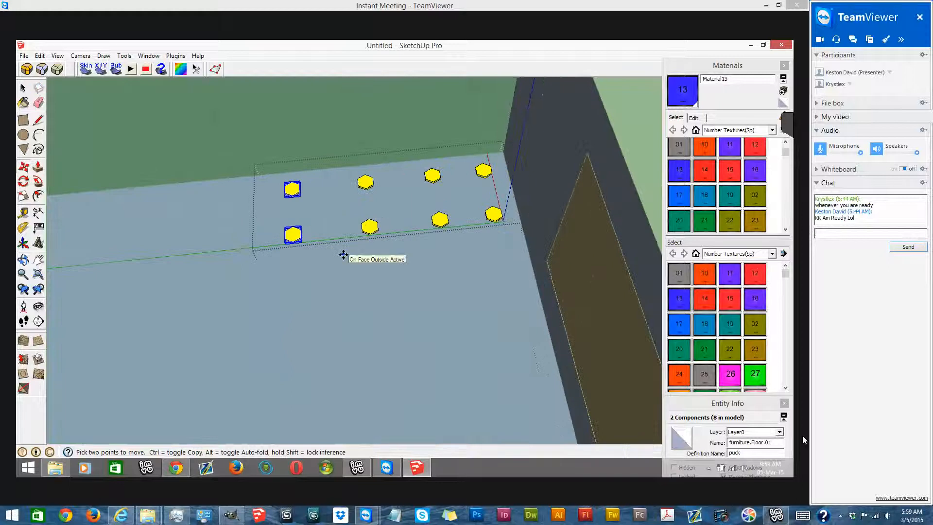
left_click(23, 88)
left_click_drag(181, 146, 509, 321)
left_click(24, 167)
key("ctrl")
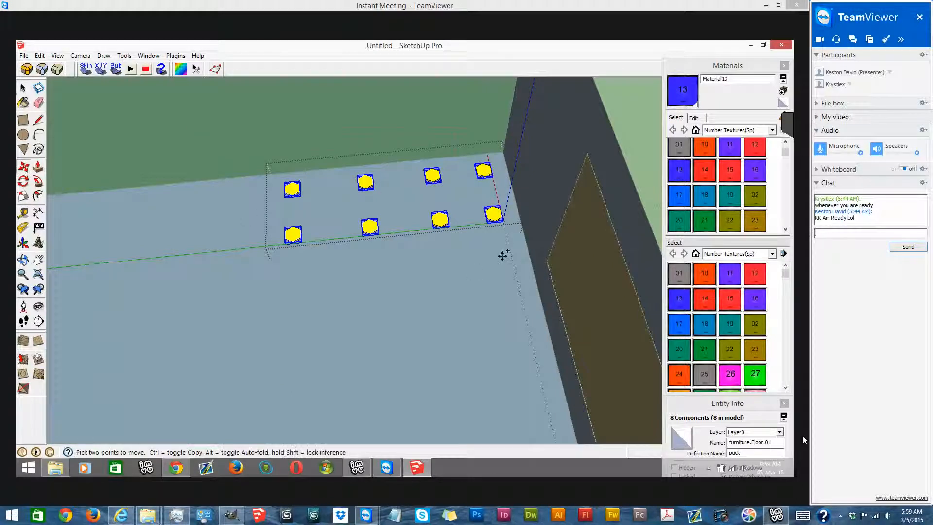
left_click(502, 253)
scroll(551, 189, "down", 5)
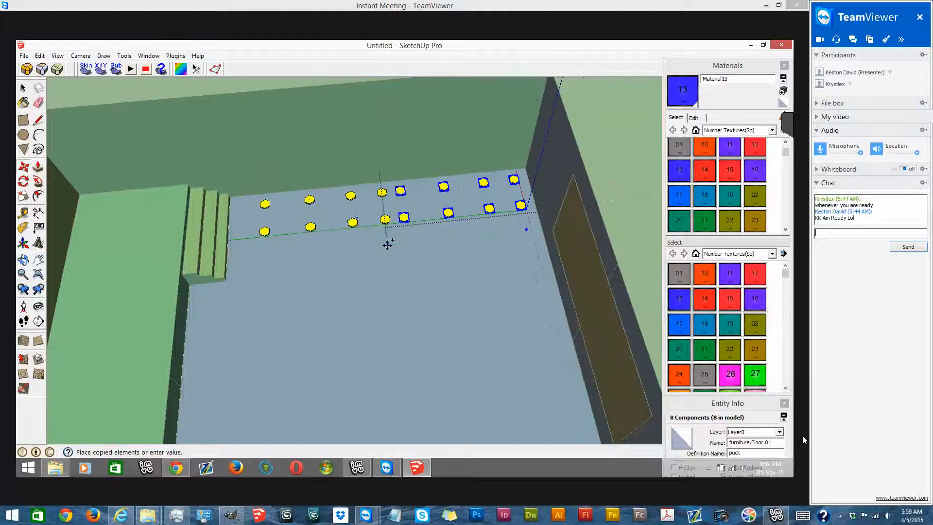
left_click(367, 243)
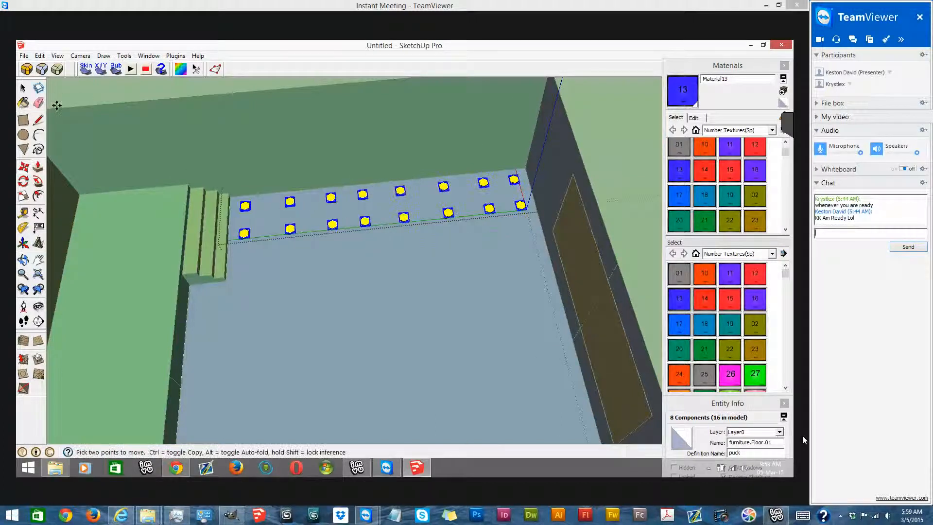
- Select all sixteen nodes and copy the double row twice across the floor, parallel to the original
left_click(24, 166)
scroll(543, 192, "down", 4)
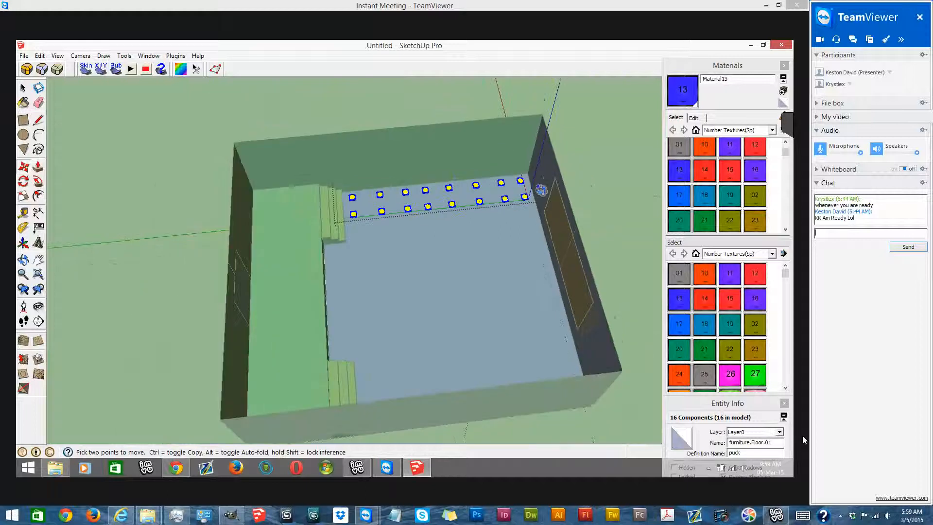
middle_click_drag(541, 190, 515, 292)
scroll(511, 234, "up", 3)
left_click(524, 122)
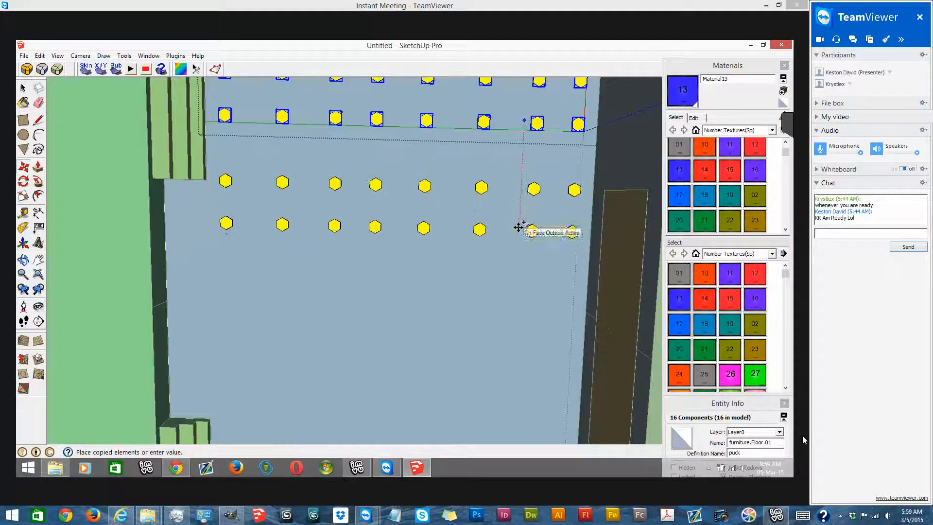
left_click(520, 217)
left_click(510, 163)
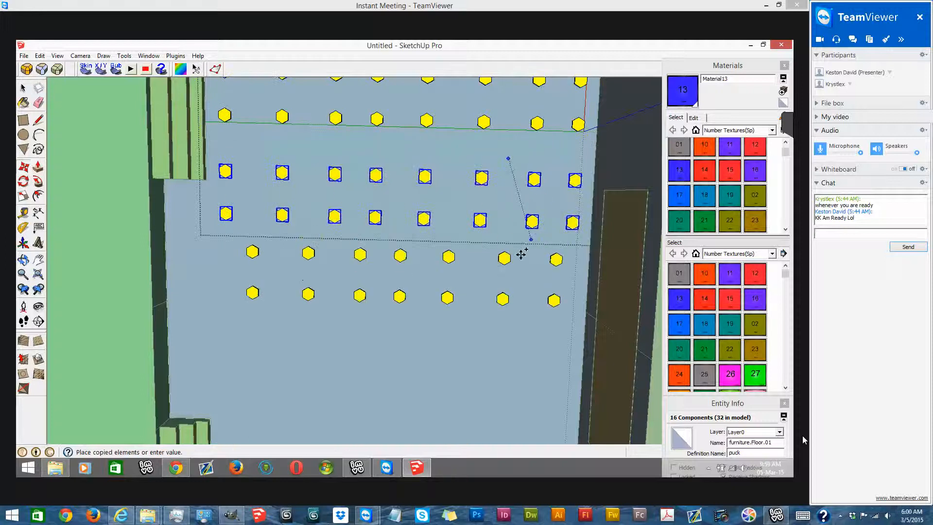
left_click(505, 267)
- Copy the newest double row of nodes two more times to fill the rest of the floor up to the opposite wall
scroll(489, 307, "down", 3)
left_click(511, 186)
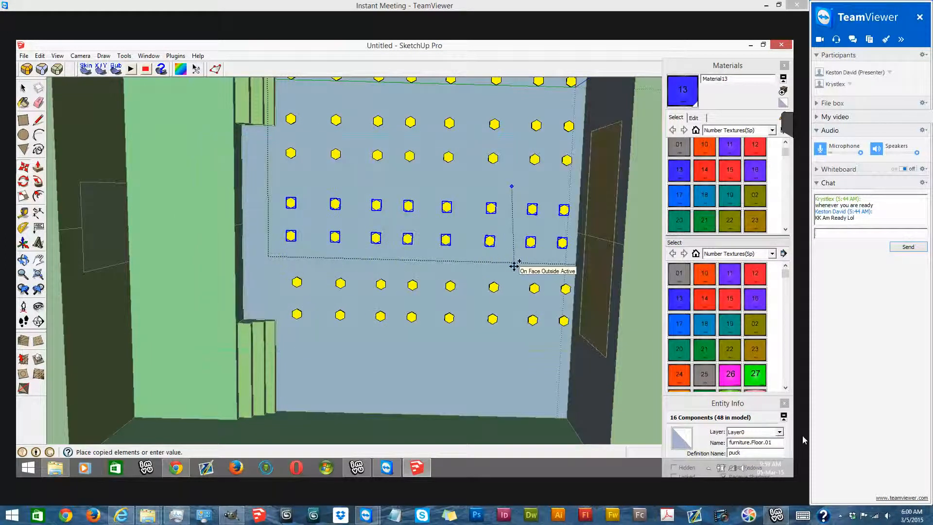
left_click(510, 267)
scroll(503, 291, "down", 3)
middle_click_drag(500, 246, 495, 296)
scroll(496, 297, "up", 3)
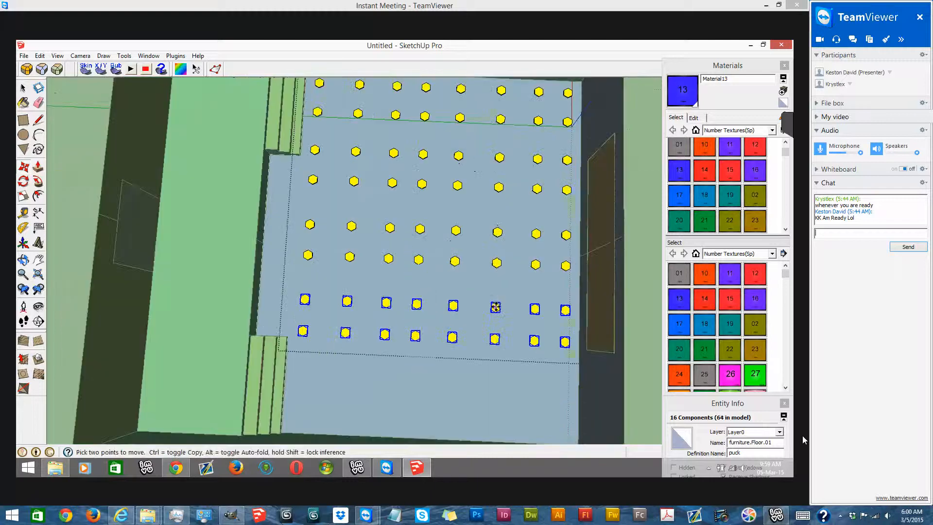
key("ctrl")
left_click(496, 287)
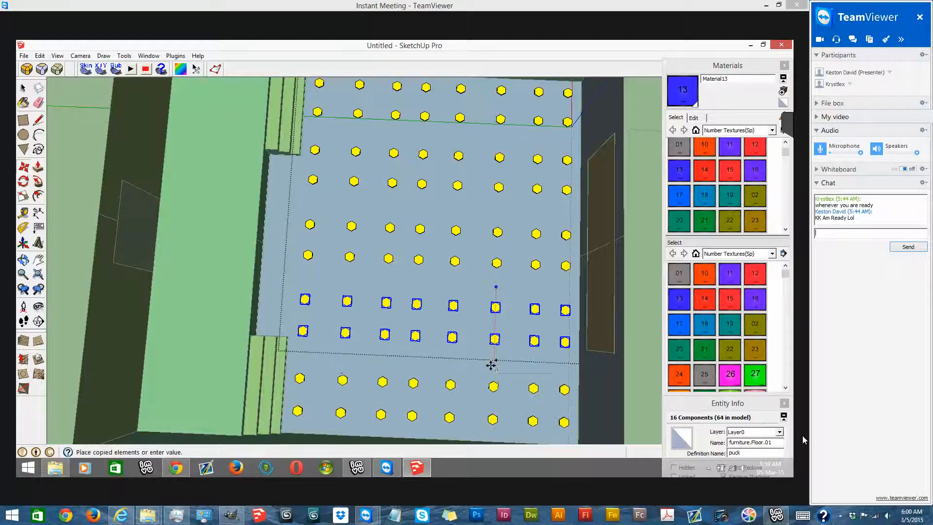
left_click(492, 368)
- Select the five nodes facing the gap between the staircases and copy them into the floor recess in front of the platform
middle_click_drag(492, 368, 183, 191)
left_click(23, 88)
middle_click_drag(555, 181, 420, 294)
scroll(437, 129, "up", 3)
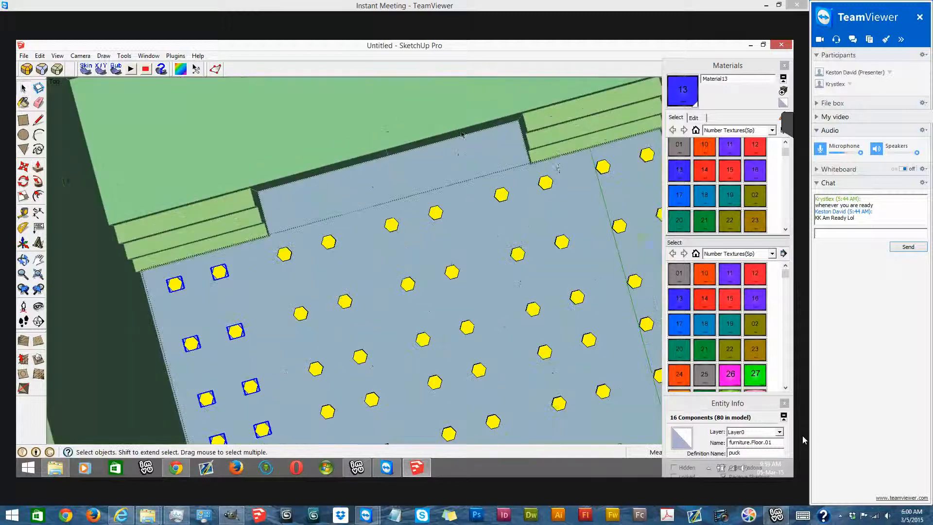
left_click_drag(267, 266, 268, 267)
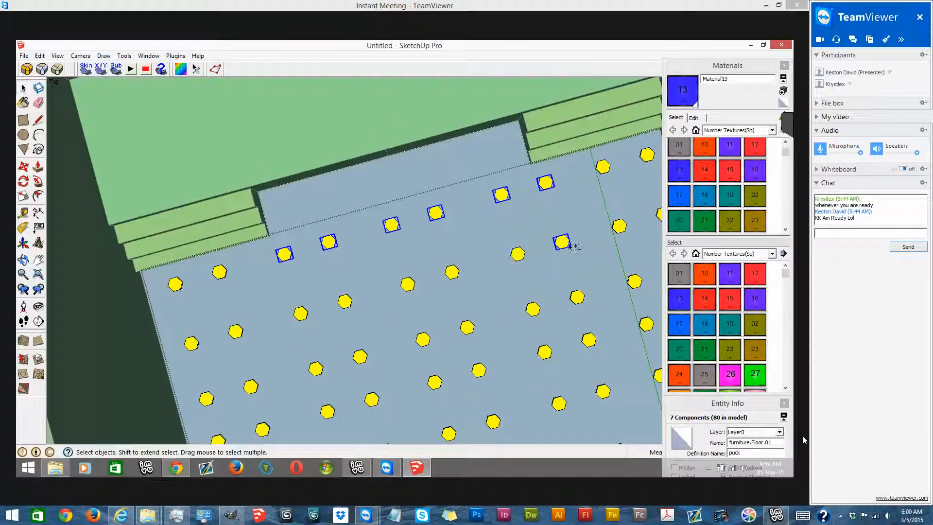
middle_click_drag(505, 218, 447, 175)
scroll(448, 175, "up", 1)
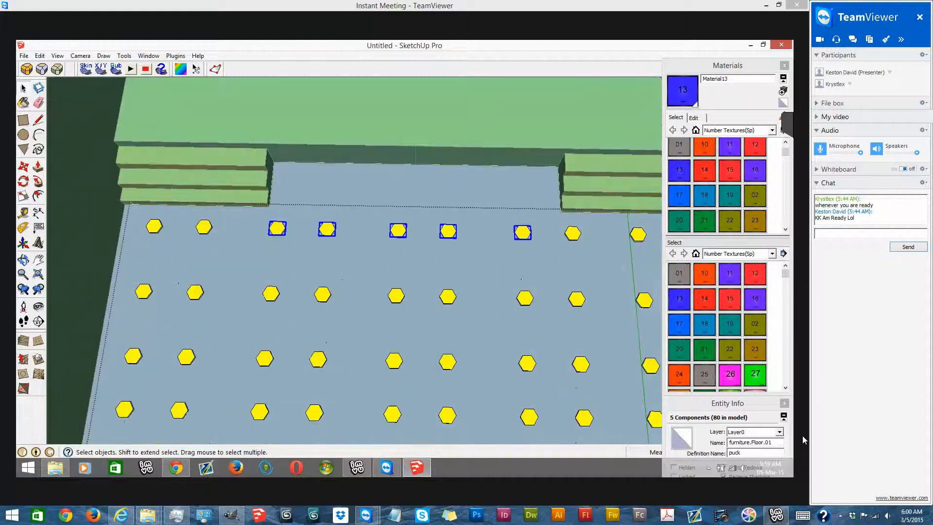
left_click(24, 168)
middle_click_drag(380, 297, 400, 298)
key("ctrl")
left_click(406, 278)
left_click(410, 224)
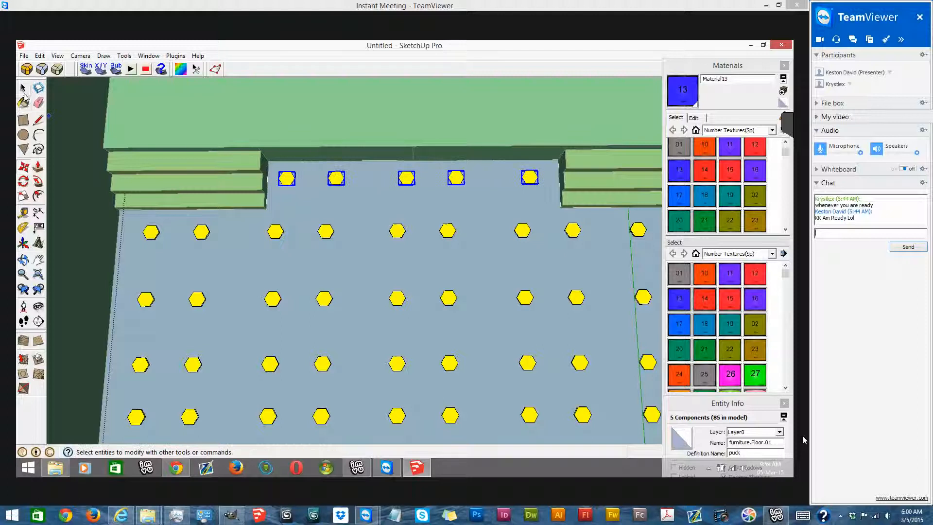
- Close the furniture node group and explode it into separate nodes
left_click(23, 90)
scroll(325, 258, "down", 3)
middle_click_drag(327, 258, 433, 190)
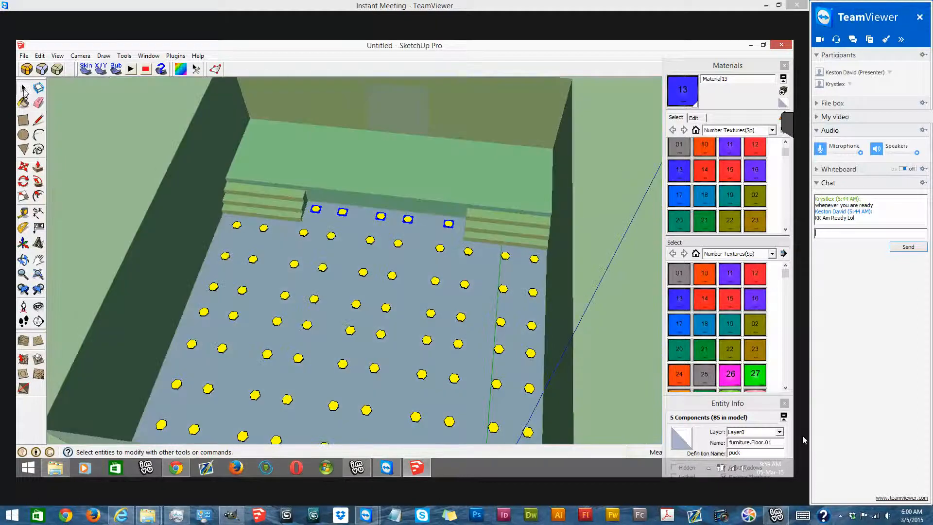
scroll(421, 217, "down", 2)
scroll(422, 217, "down", 1)
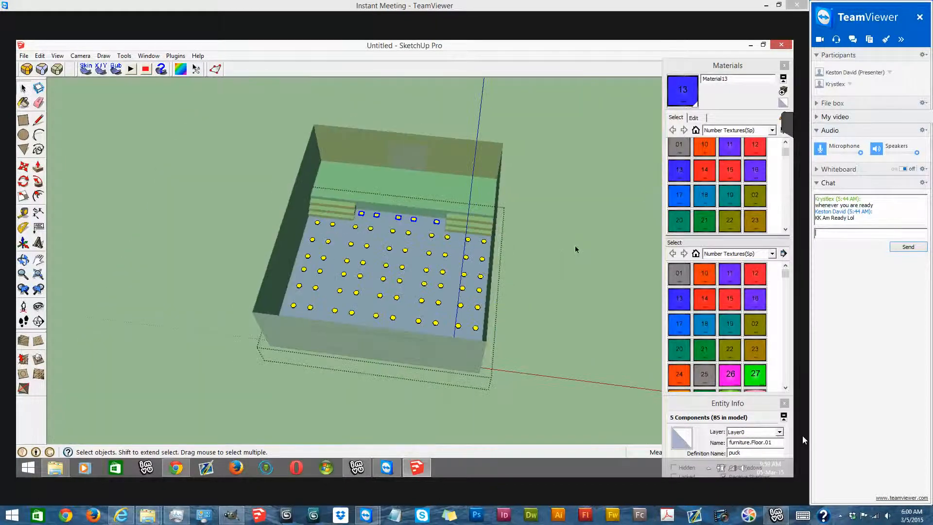
left_click(575, 245)
scroll(375, 232, "up", 1)
scroll(382, 235, "up", 1)
right_click(382, 233)
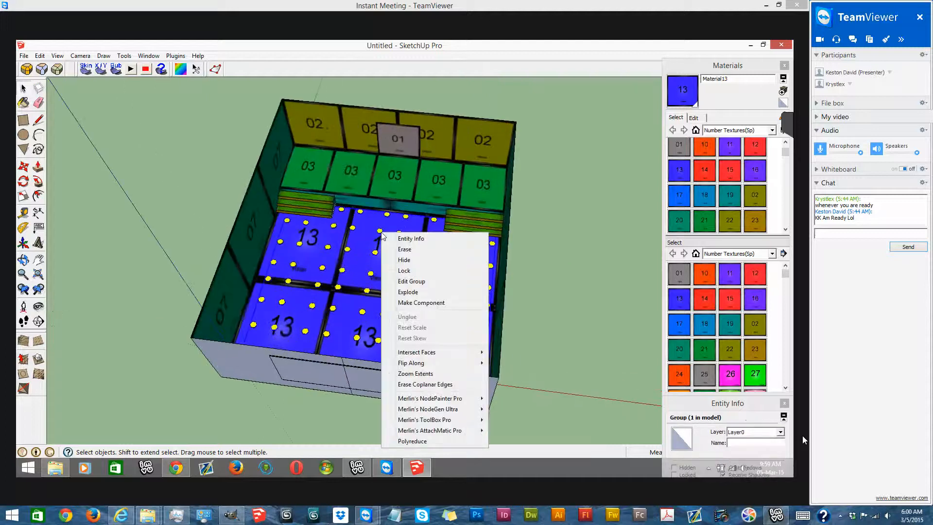
left_click(452, 292)
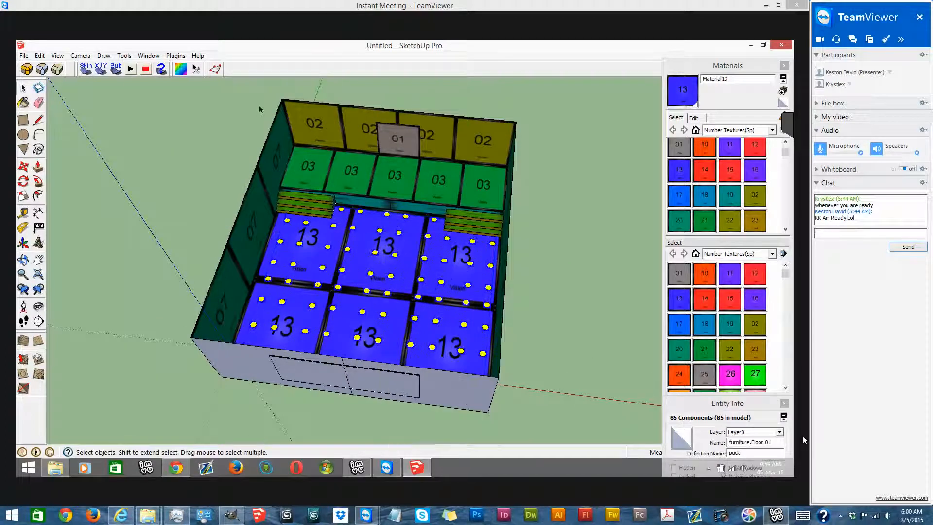
- Renumber the furniture nodes with MeshOut and clear the selection
left_click(175, 55)
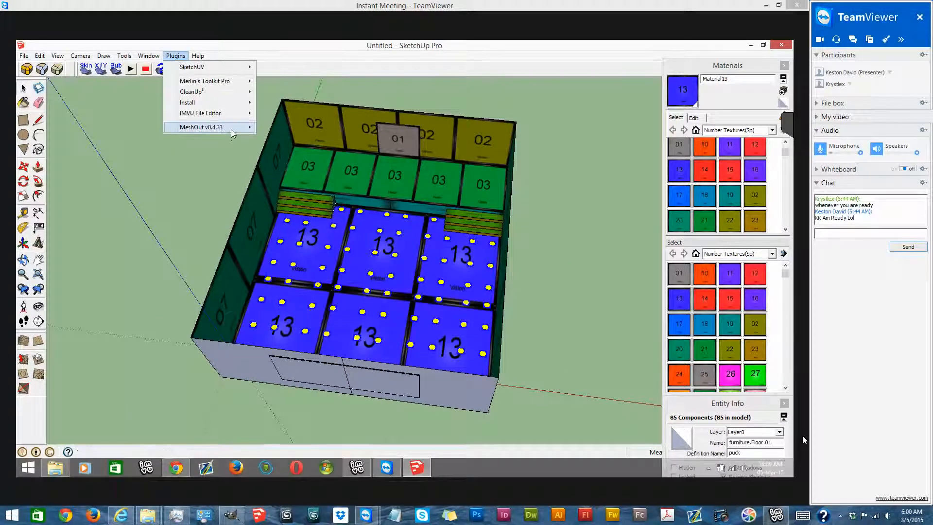
mouse_move(232, 133)
left_click(371, 181)
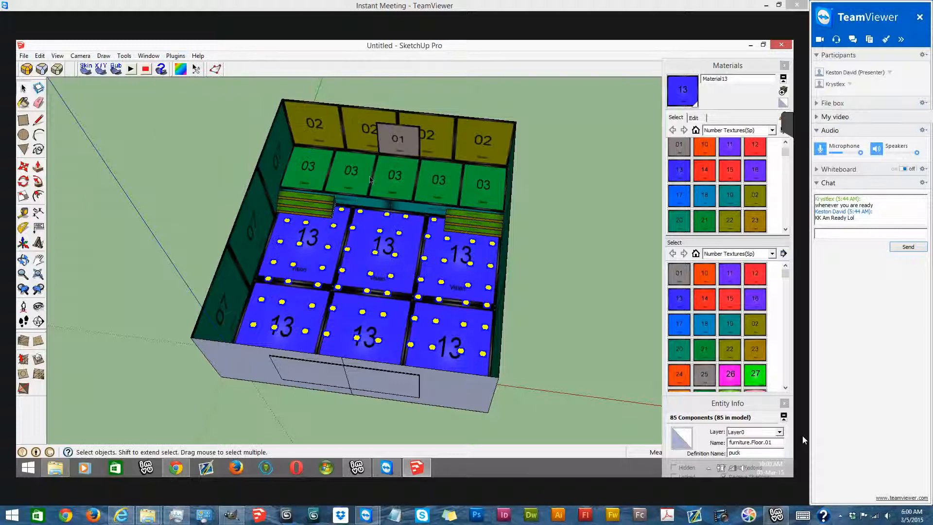
key("o")
left_click_drag(486, 198, 417, 157)
left_click_drag(593, 190, 262, 146)
key("space")
left_click(262, 146)
- Open the MeshOut commands for adding furniture nodes
middle_click_drag(261, 146, 323, 204)
scroll(292, 218, "up", 5)
left_click(176, 56)
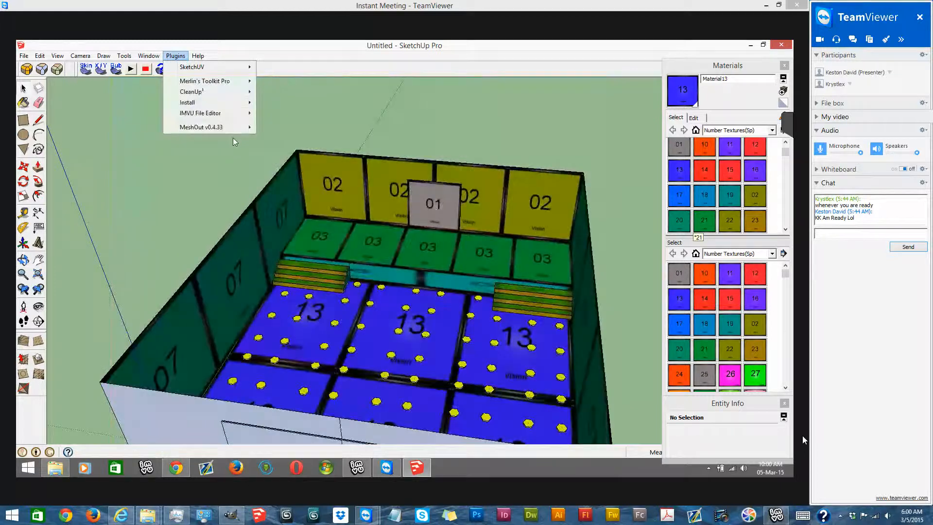
mouse_move(235, 127)
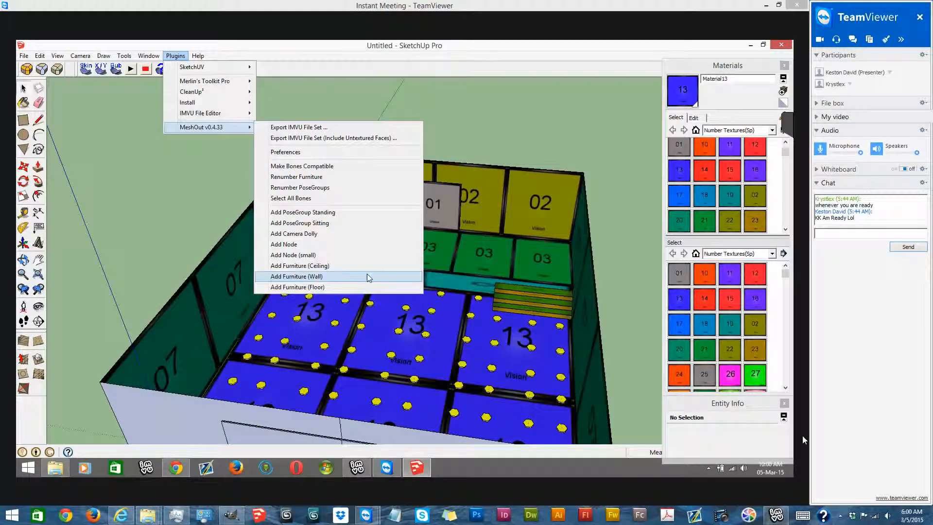
- Add a MeshOut PoseGroup to the room and move it toward the platform's middle 03 tile, in front of the 01 screen
left_click(344, 215)
scroll(239, 295, "down", 4)
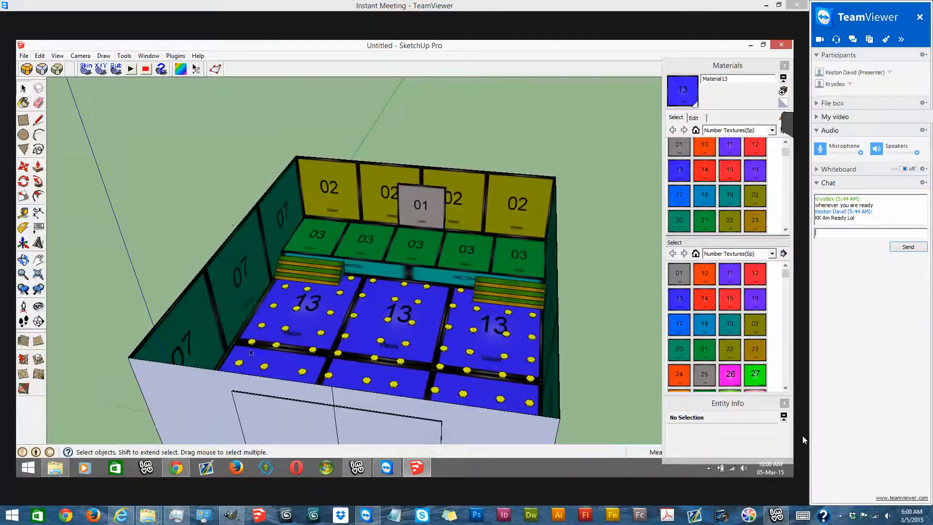
middle_click_drag(237, 330, 224, 293)
scroll(235, 293, "up", 5)
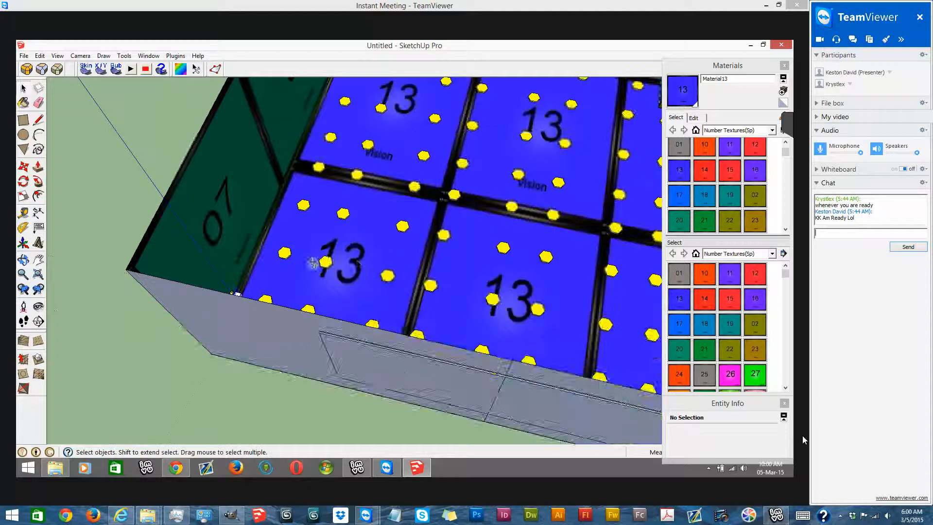
middle_click_drag(387, 280, 209, 243)
left_click(301, 179)
left_click(23, 166)
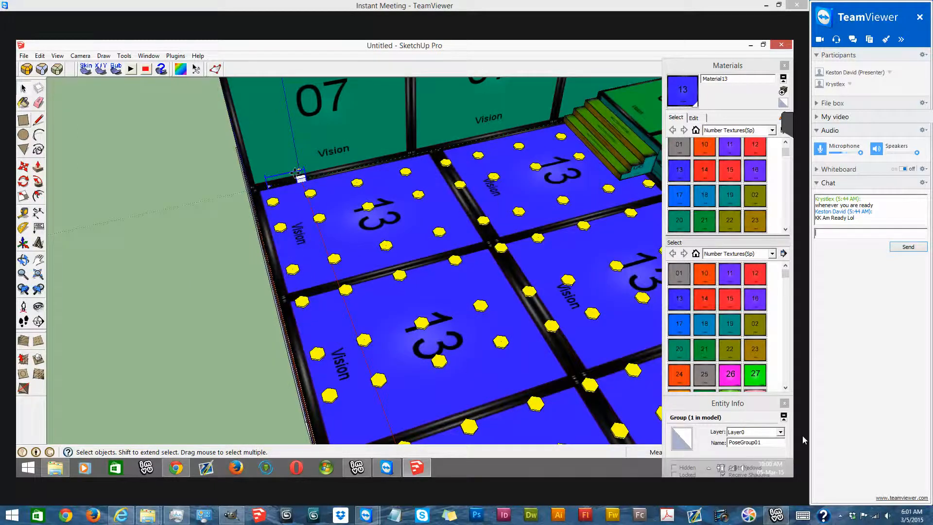
scroll(295, 171, "up", 2)
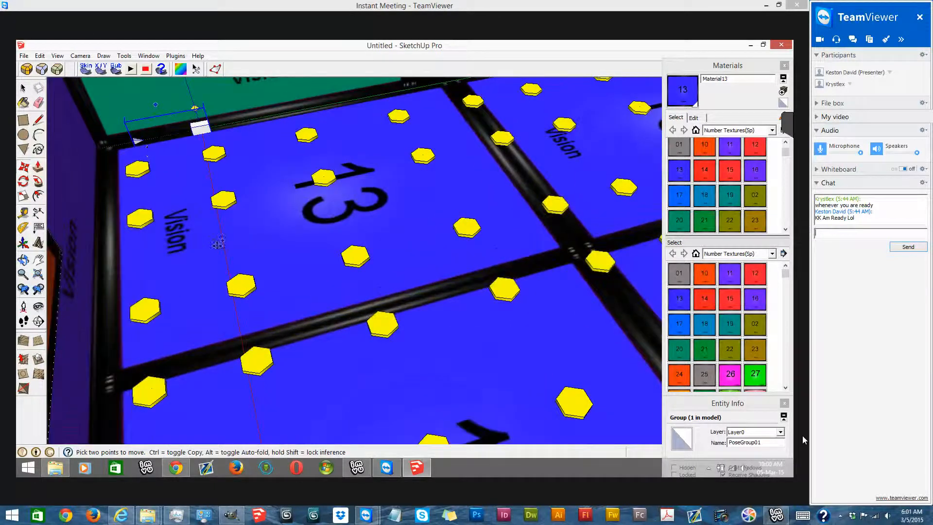
scroll(252, 273, "up", 3)
scroll(252, 273, "down", 5)
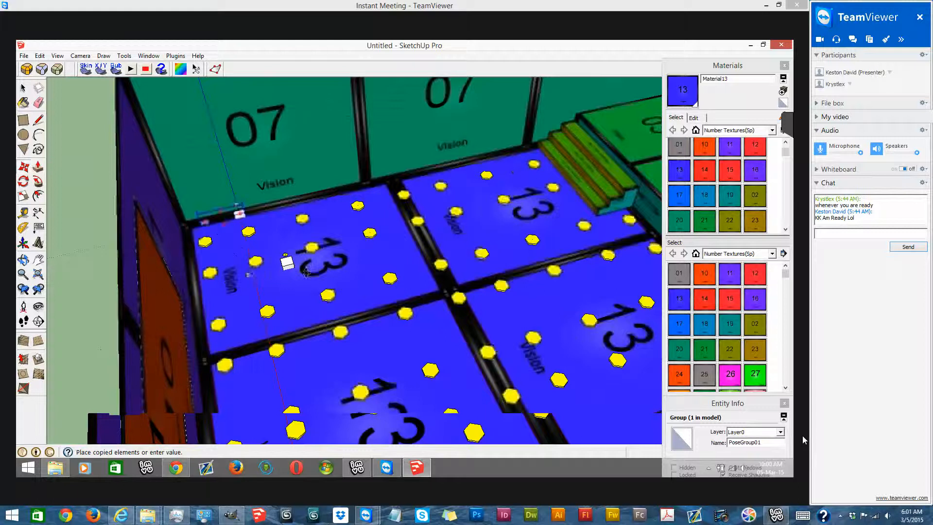
scroll(364, 224, "down", 3)
mouse_move(363, 224)
middle_mouse_down()
mouse_move(291, 166)
mouse_move(318, 173)
middle_mouse_up()
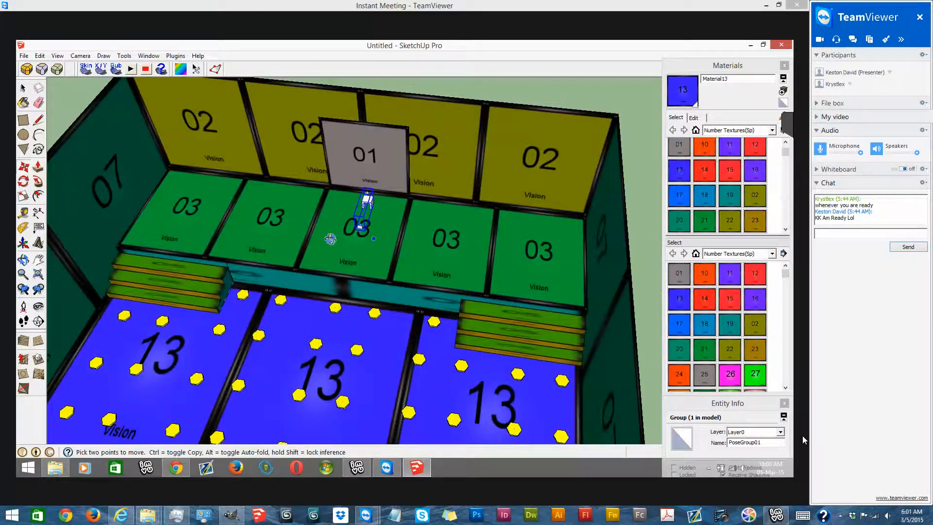
- Seat the pose group on the surface of the platform's middle 03 tile, just in front of the 01 screen
scroll(330, 239, "up", 4)
middle_click_drag(331, 239, 280, 198)
mouse_move(487, 301)
middle_mouse_down()
mouse_move(329, 265)
mouse_move(329, 253)
middle_mouse_up()
scroll(474, 261, "up", 3)
left_click_drag(474, 261, 475, 358)
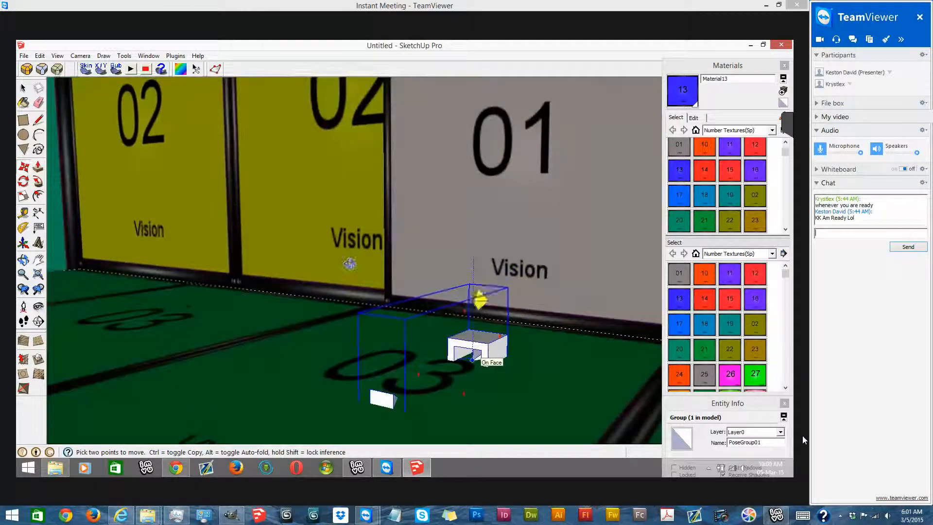
scroll(438, 343, "down", 3)
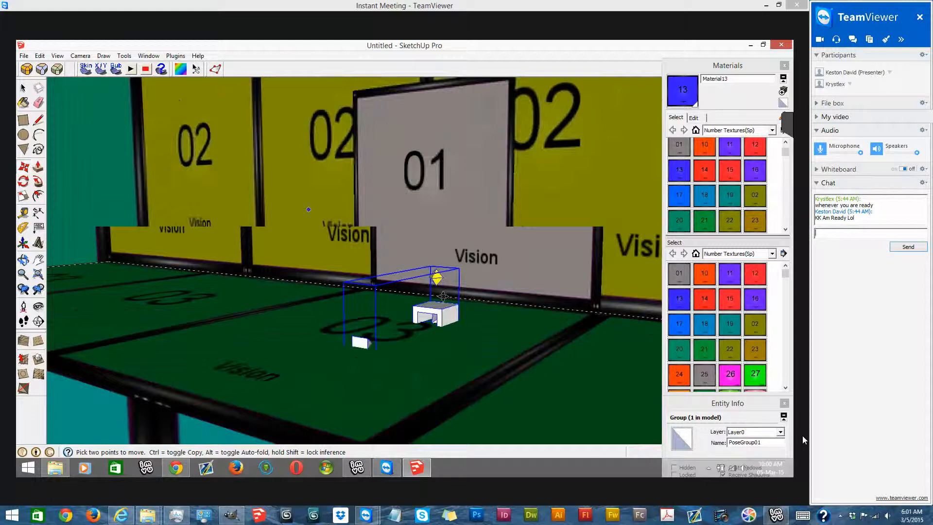
- Copy the pose group sideways twice to make a row of three across the platform in front of the 01 screen
middle_click_drag(443, 296, 435, 323)
key("ctrl")
left_click_drag(451, 297, 395, 299)
left_click(395, 301)
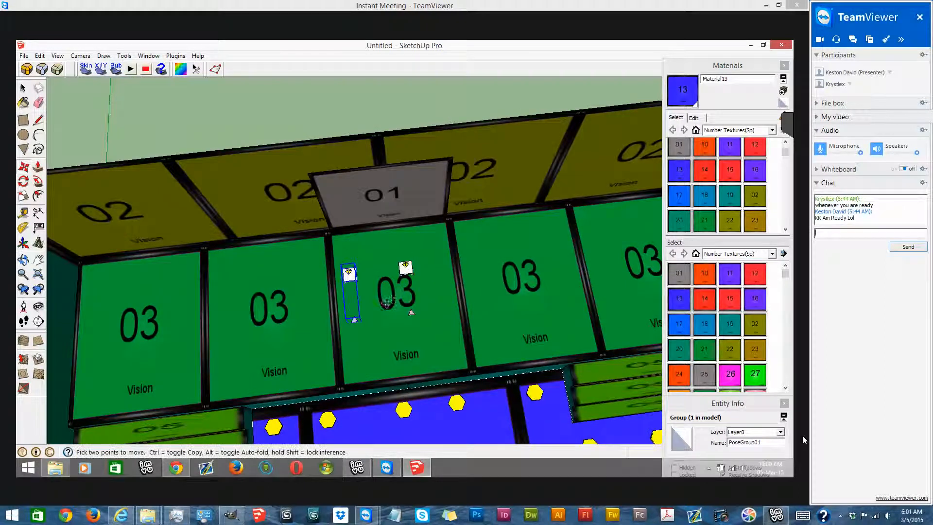
key("ctrl")
left_click(449, 293)
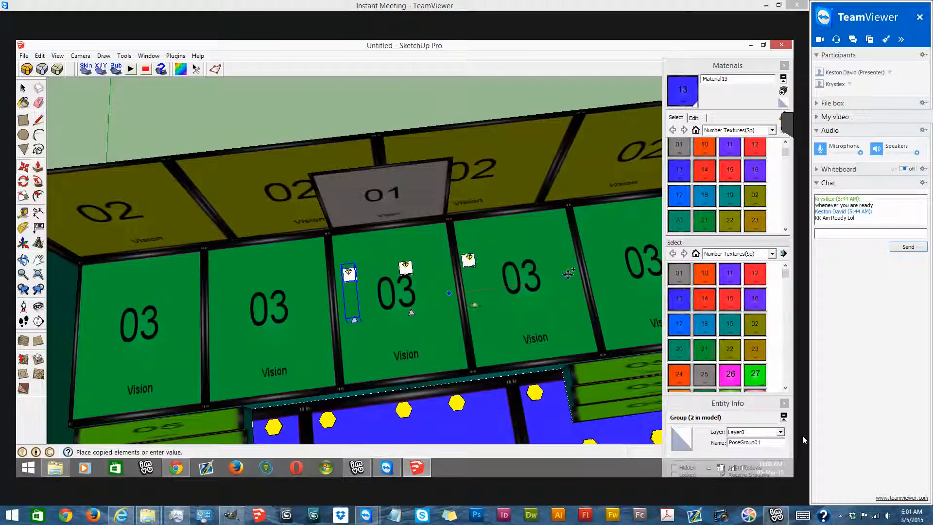
left_click(569, 273)
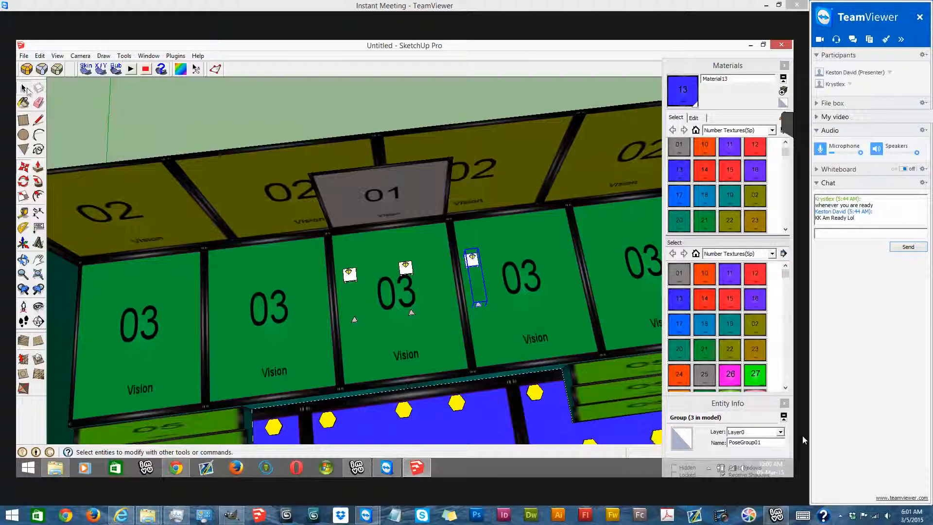
- Move the third pose group closer to the middle one and shift all three together to centre them before the 01 screen
left_click(452, 347)
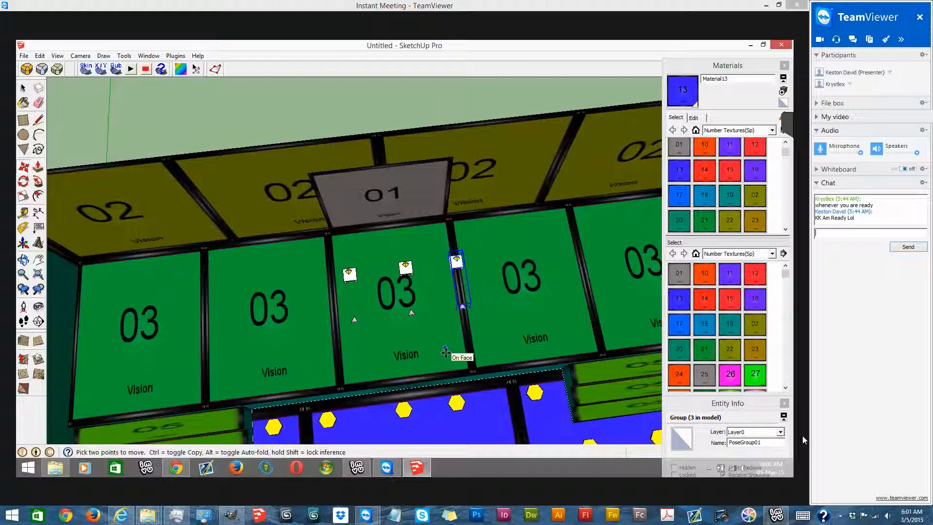
key("space")
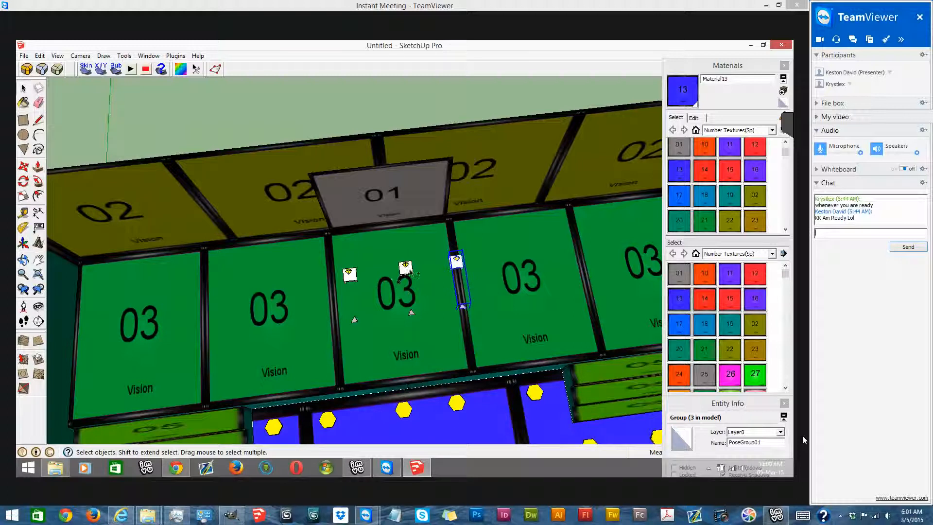
left_click(25, 166)
left_click(427, 352)
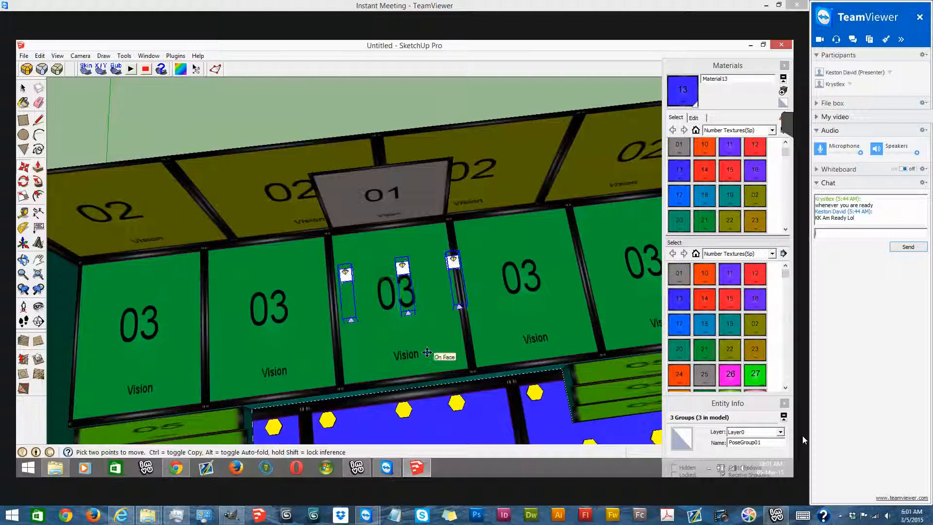
left_click(30, 89)
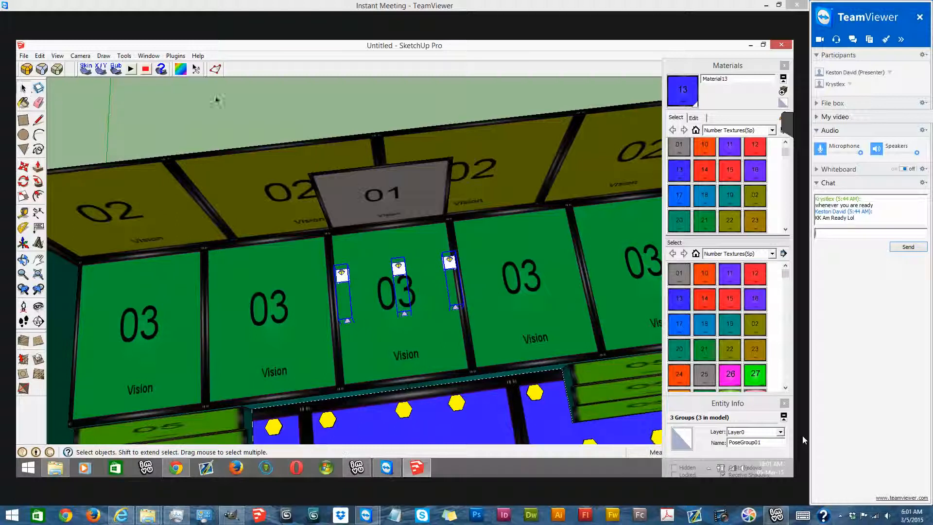
- Draw a small rectangle on the platform's front edge, beside the inner upper corner of the staircase farther from the green-axis wall
middle_click_drag(339, 158, 347, 220)
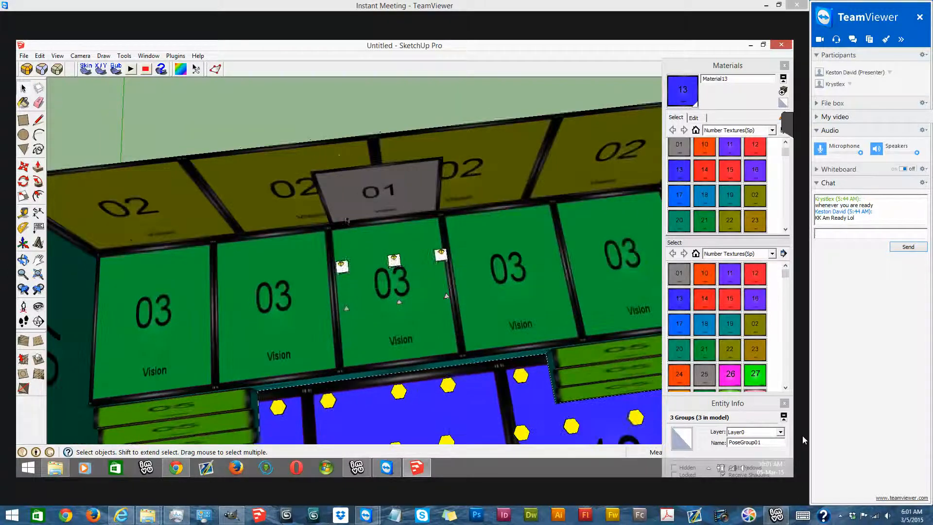
mouse_move(406, 173)
middle_mouse_down()
mouse_move(568, 129)
mouse_move(379, 131)
mouse_move(344, 142)
mouse_move(419, 154)
middle_mouse_up()
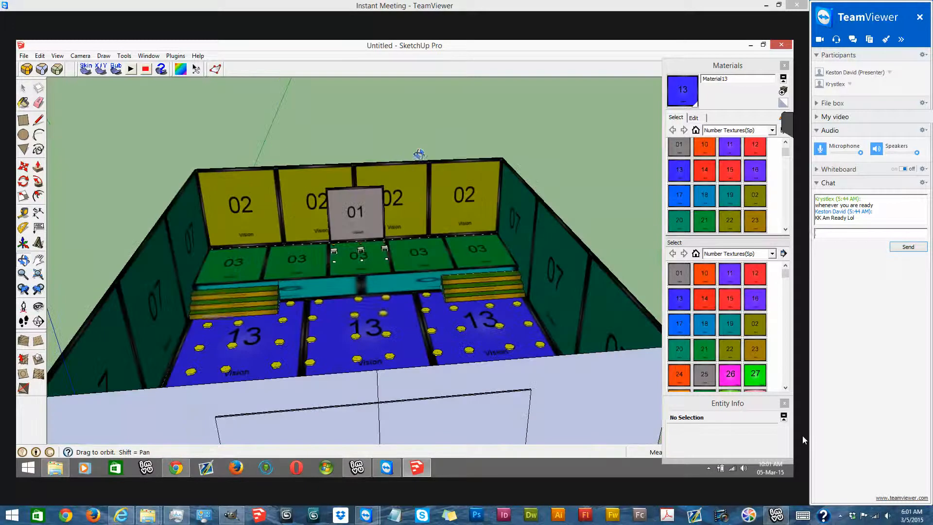
mouse_move(458, 236)
middle_mouse_down()
mouse_move(338, 194)
mouse_move(261, 356)
middle_mouse_up()
scroll(248, 277, "up", 3)
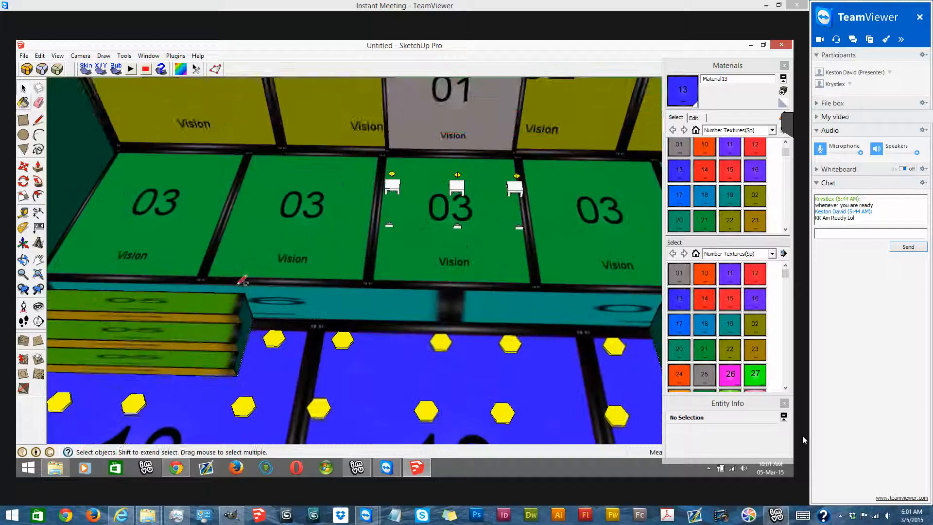
left_click(263, 265)
left_click(39, 168)
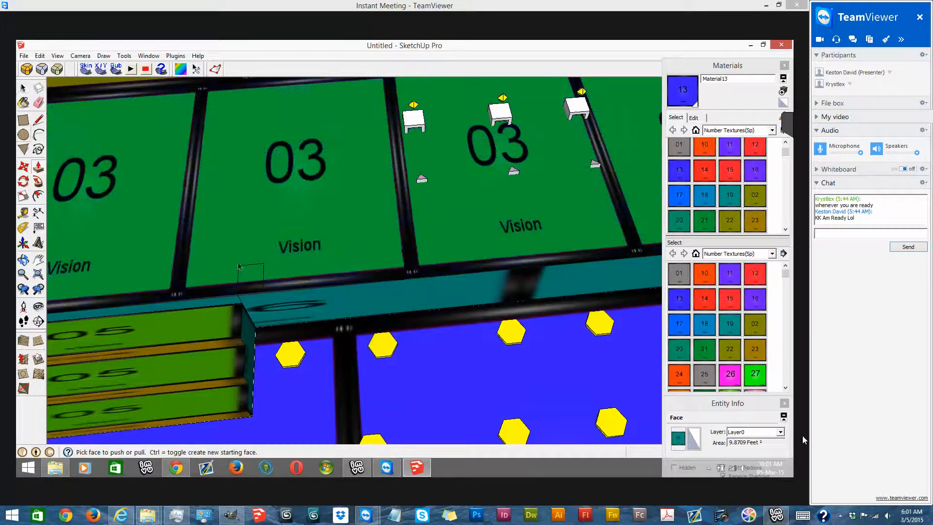
- Group the small rectangle at the platform's front edge and convert the group into a component
scroll(238, 266, "up", 2)
scroll(239, 265, "up", 2)
right_click(240, 232)
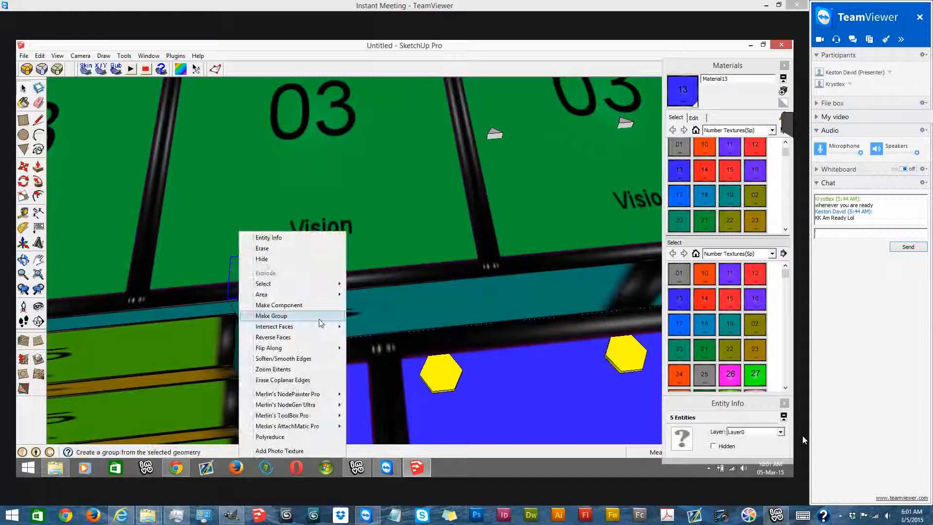
left_click(320, 320)
right_click(253, 271)
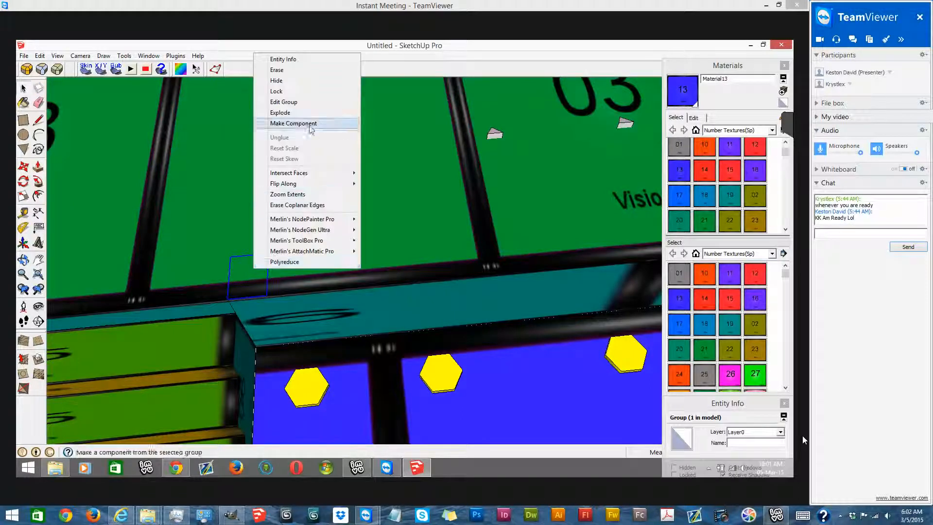
left_click(307, 101)
key("g")
key("m")
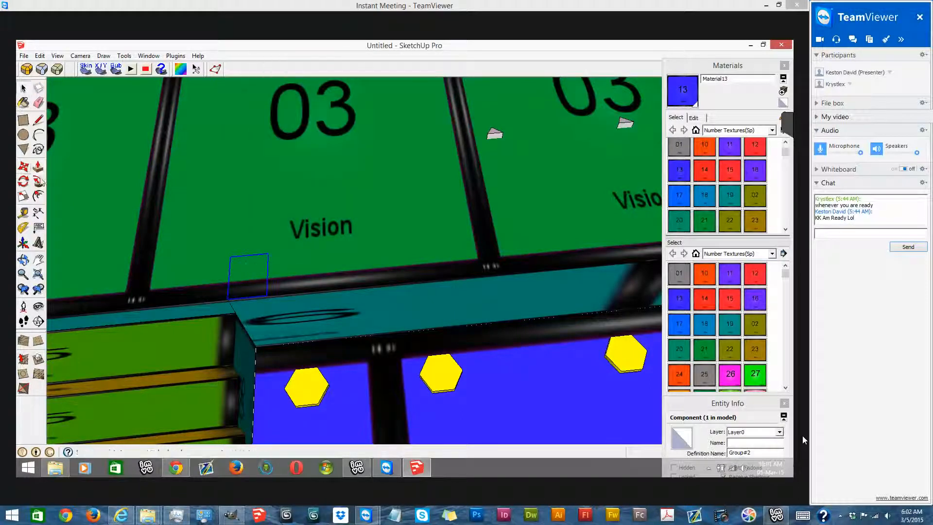
- Copy the rectangle component along the platform's front edge to the inner corner of the opposite staircase
key("q")
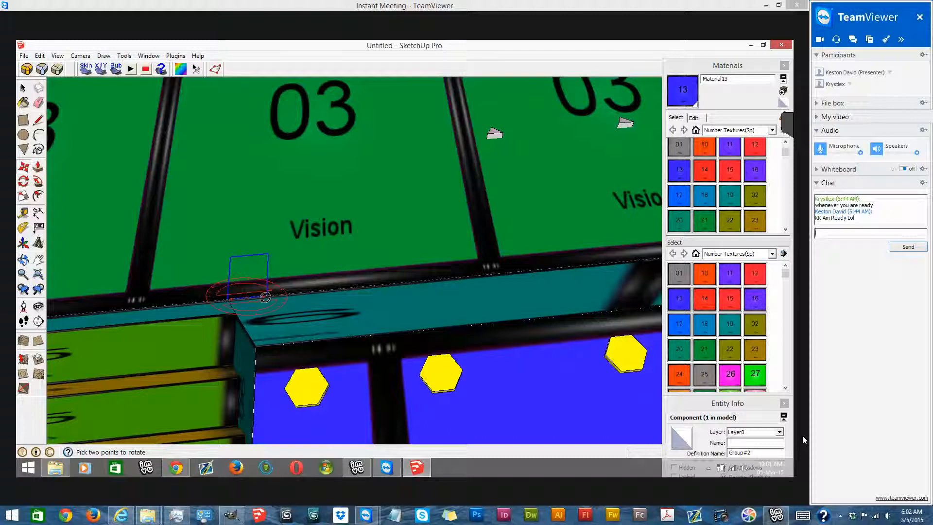
key("m")
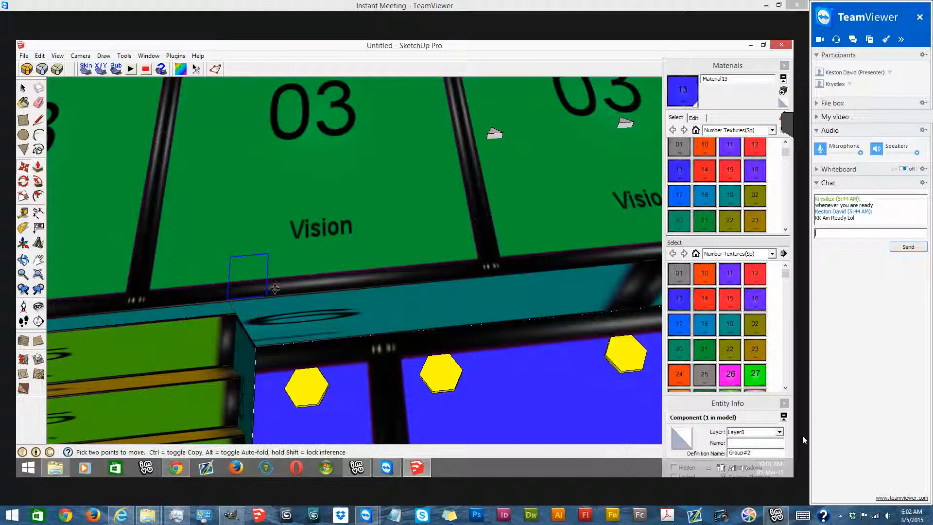
left_click(268, 294)
scroll(354, 219, "down", 1)
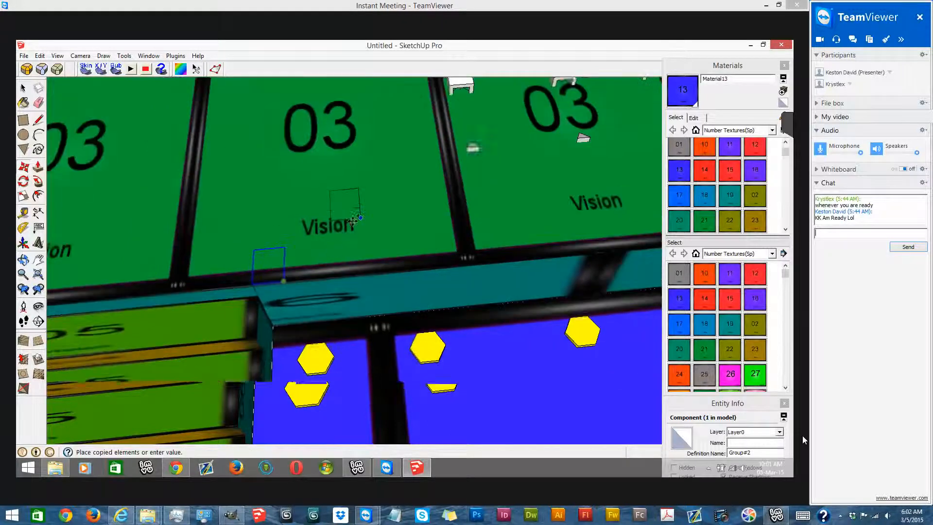
scroll(388, 241, "down", 5)
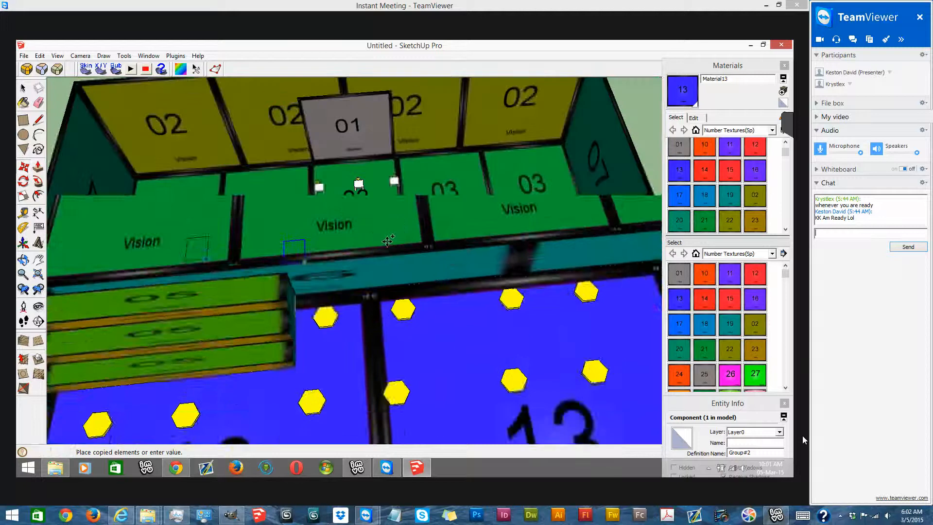
scroll(387, 241, "down", 3)
scroll(375, 233, "up", 5)
left_click(381, 246)
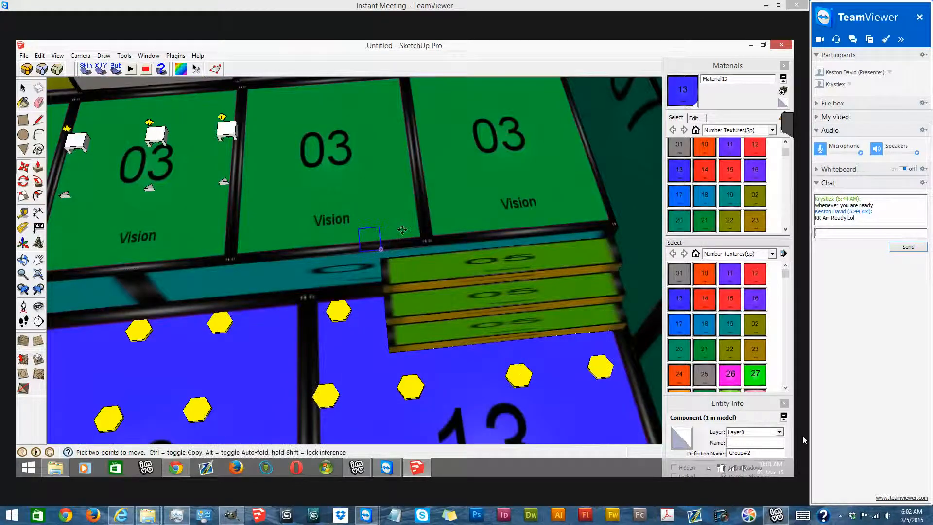
- Open the copied rectangle component for editing and make the default material current
scroll(402, 230, "down", 1)
middle_click_drag(387, 217, 383, 250)
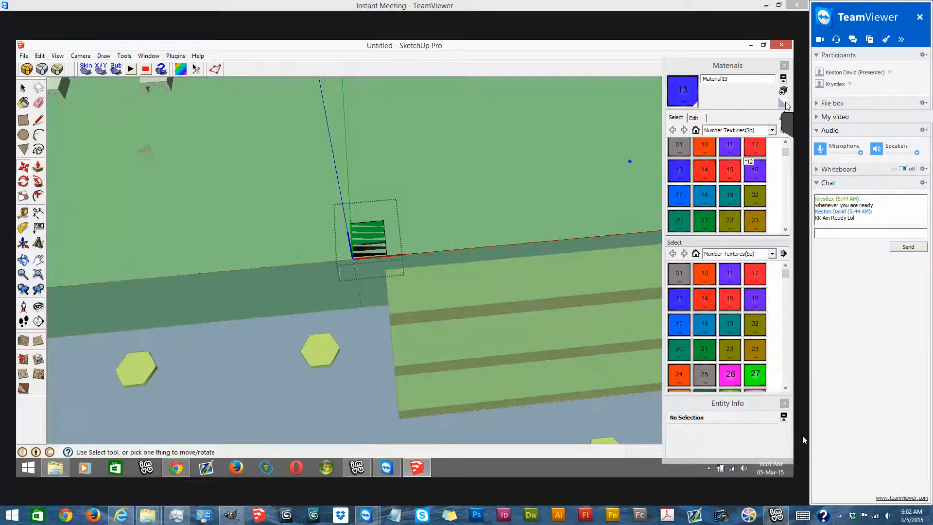
left_click(783, 103)
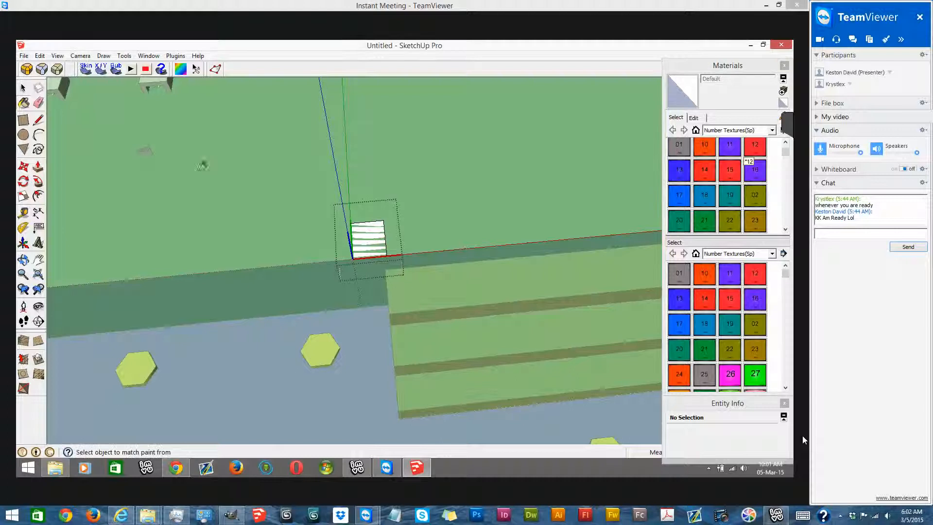
- Extrude the component's rectangle upward into a post at the platform's front edge
left_click(37, 167)
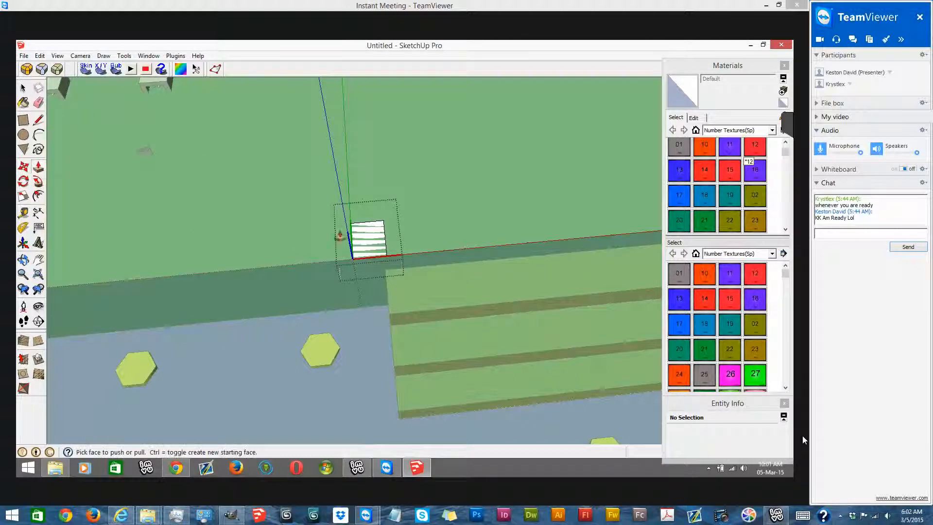
left_click_drag(368, 238, 382, 177)
scroll(441, 237, "down", 6)
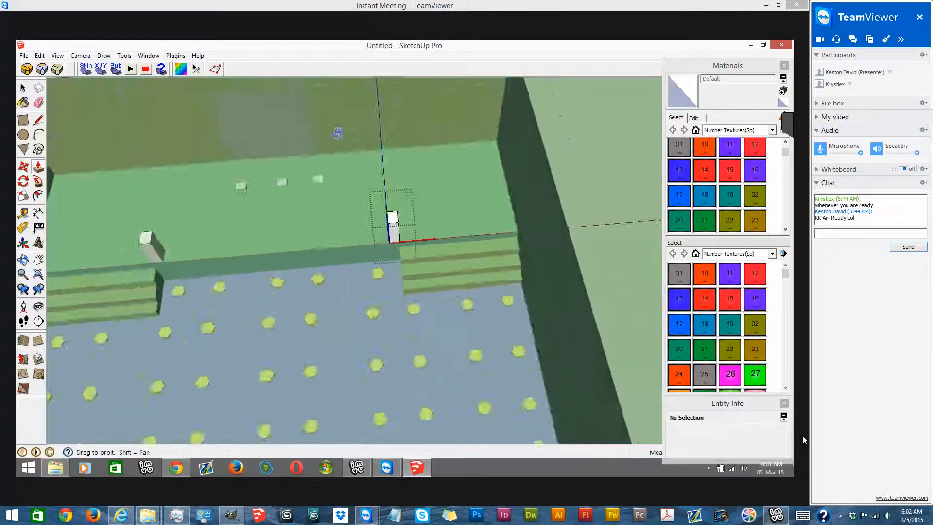
middle_click_drag(352, 181, 335, 119)
scroll(423, 272, "up", 4)
middle_click_drag(474, 329, 531, 373)
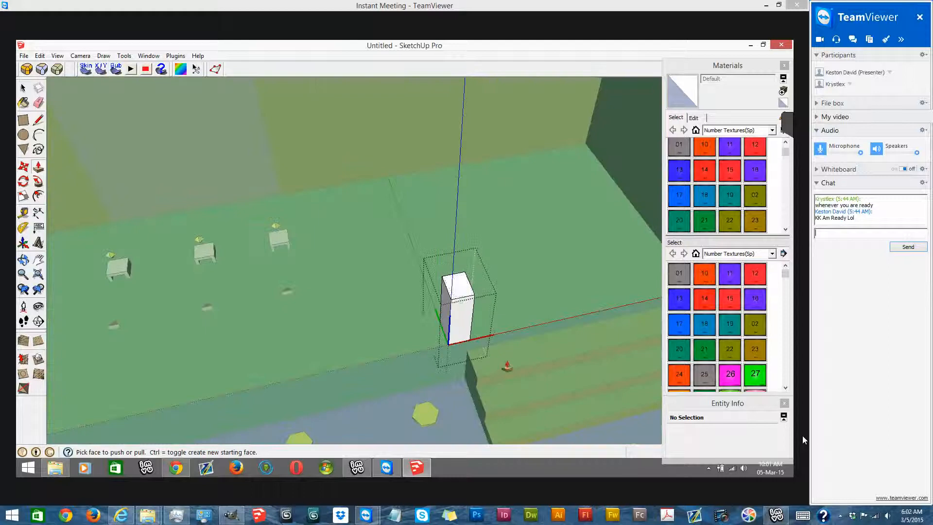
middle_click_drag(460, 320, 458, 348)
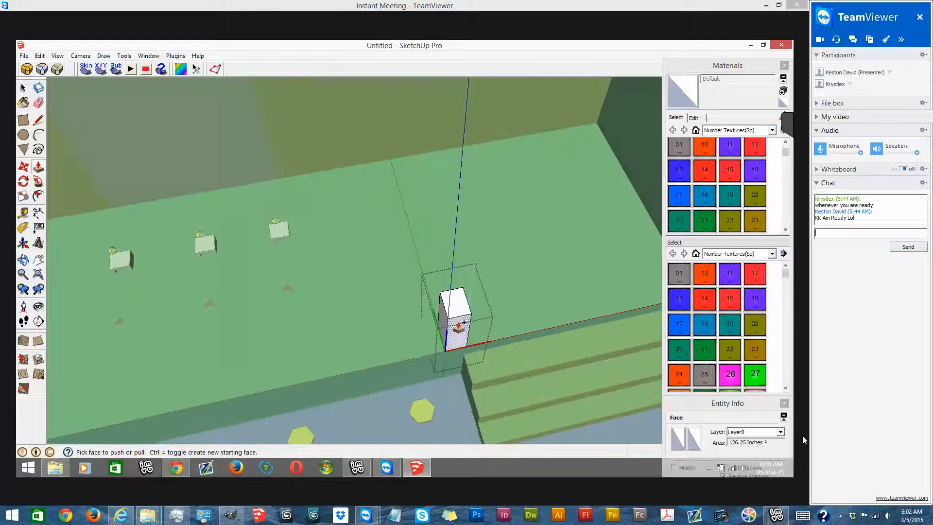
scroll(460, 327, "up", 4)
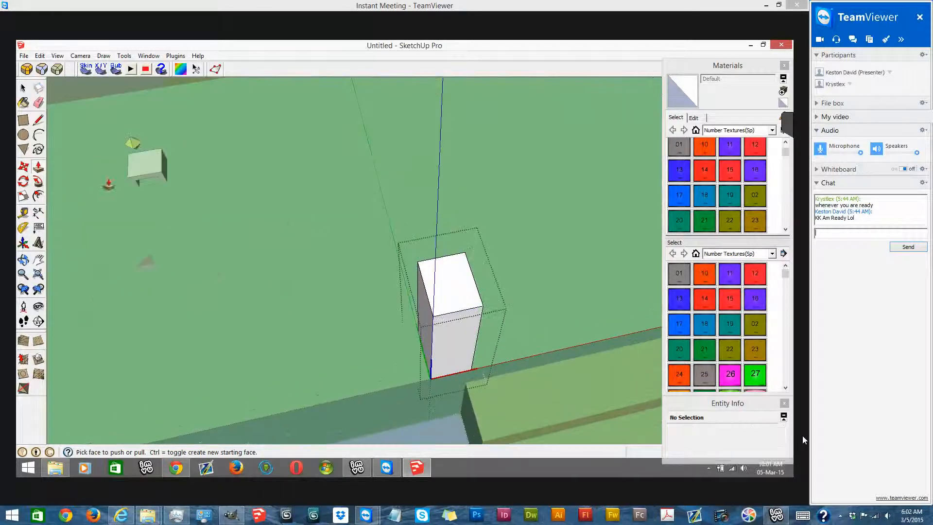
key("space")
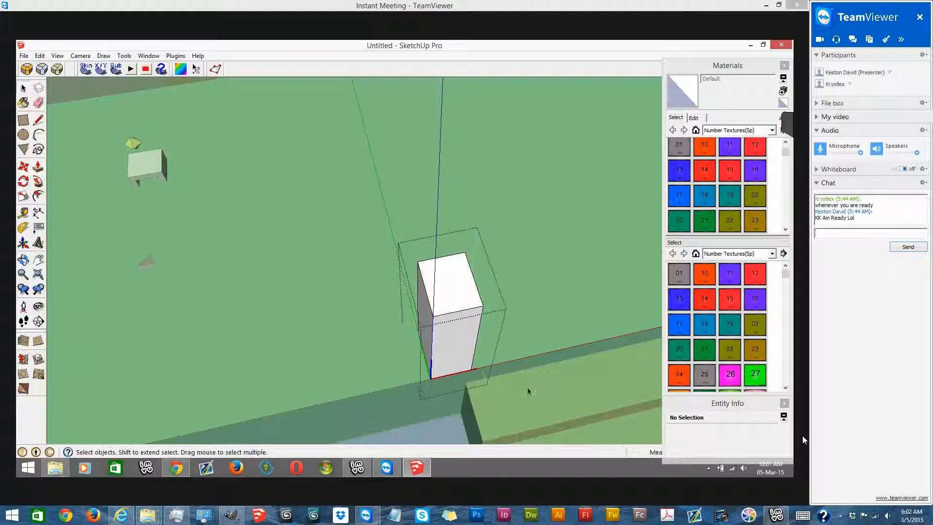
- Scale all of the post's geometry inside the component inward from its sides to make the post slimmer
key("ctrl+a")
key("s")
mouse_move(439, 315)
middle_mouse_down()
mouse_move(621, 386)
mouse_move(600, 187)
middle_mouse_up()
scroll(603, 195, "up", 3)
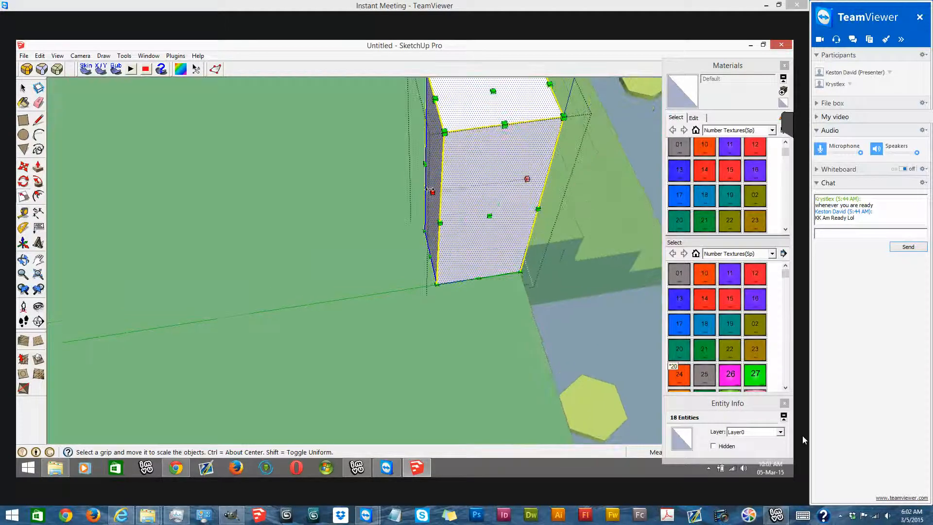
left_click_drag(433, 190, 505, 189)
middle_click_drag(539, 223, 595, 311)
left_click_drag(486, 262, 510, 250)
middle_click_drag(499, 275, 319, 142)
scroll(323, 139, "up", 3)
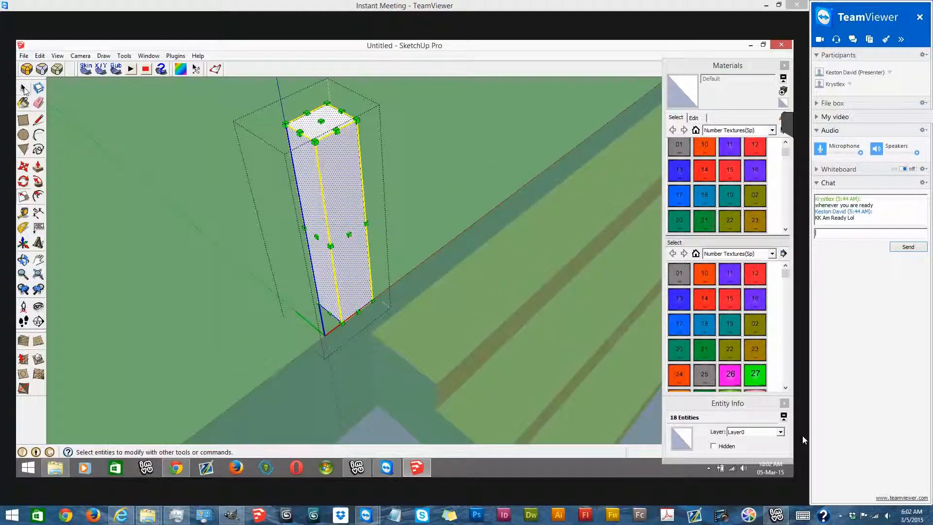
left_click(24, 90)
scroll(233, 136, "down", 3)
middle_click_drag(233, 136, 246, 187)
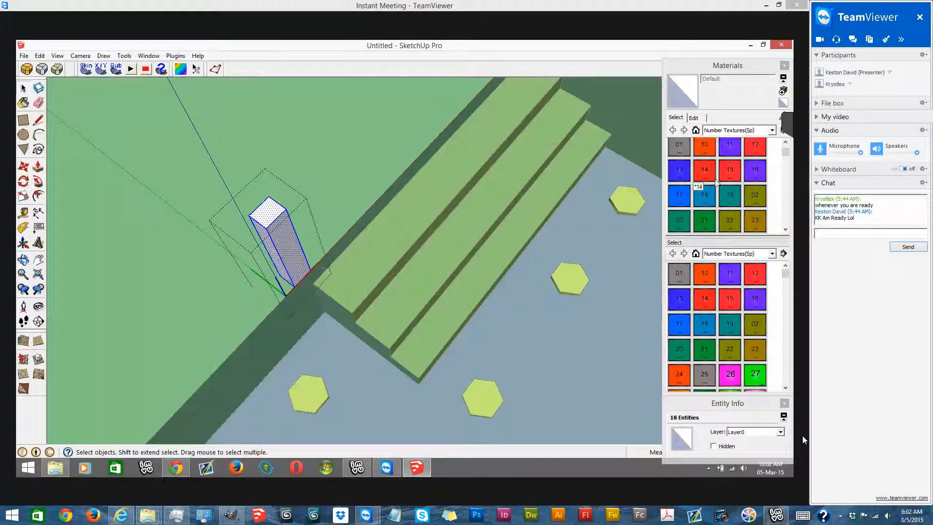
- Paint the post's front face with the number texture 15 (Material15)
left_click(729, 175)
middle_click_drag(425, 227, 301, 127)
scroll(301, 126, "up", 1)
left_click(24, 89)
left_click(287, 145)
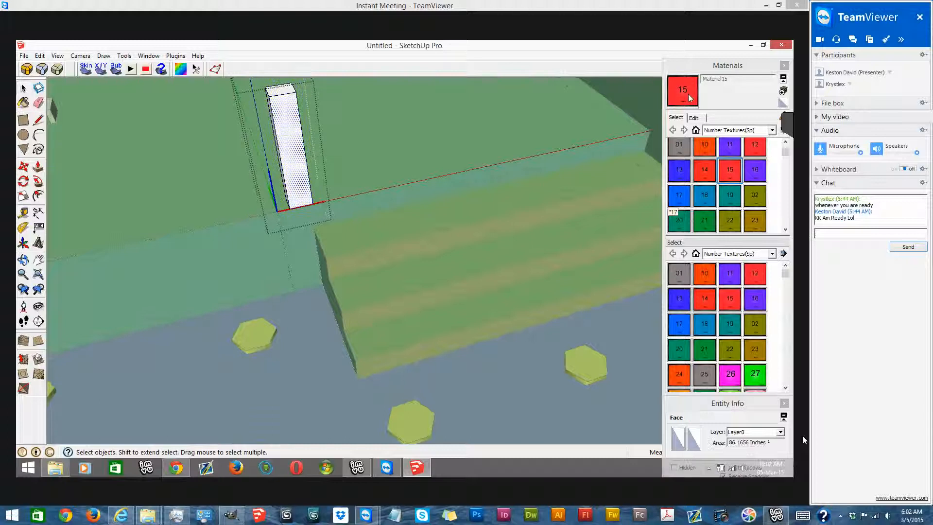
left_click(782, 118)
left_click(294, 109)
- Reposition and scale the 15 texture on the post's front face so one tile fits the whole face
middle_click_drag(311, 238, 298, 156)
scroll(298, 156, "up", 2)
scroll(378, 156, "up", 3)
middle_click_drag(372, 170, 368, 218)
right_click(368, 217)
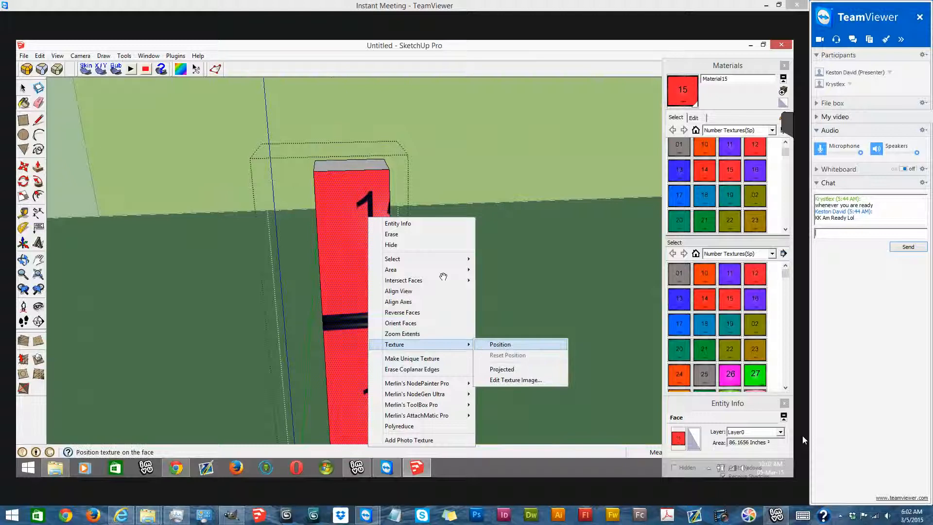
left_click(484, 347)
scroll(384, 291, "down", 3)
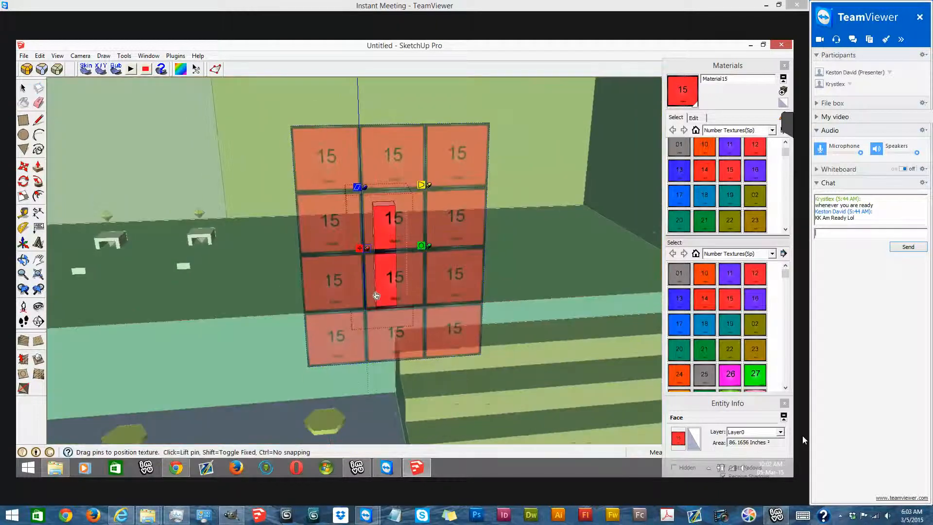
scroll(376, 295, "up", 2)
left_click_drag(374, 307, 377, 323)
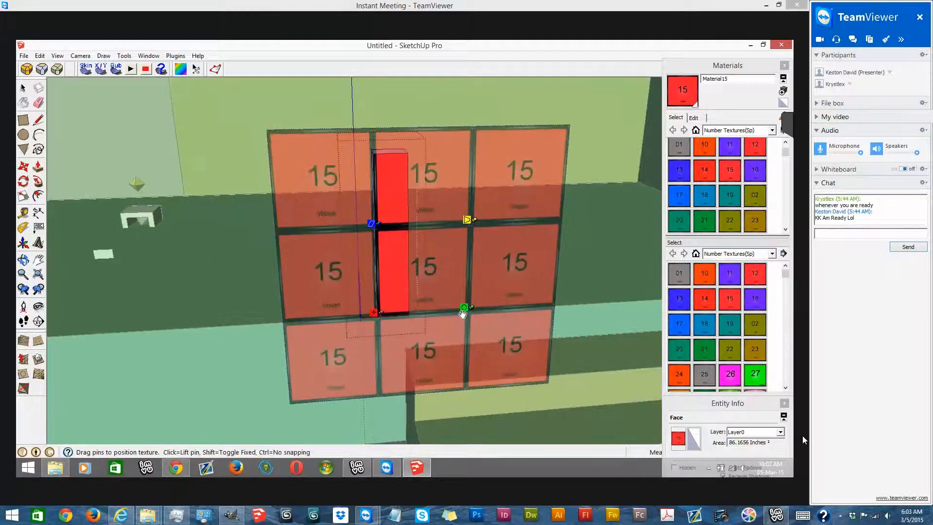
left_click_drag(460, 311, 412, 310)
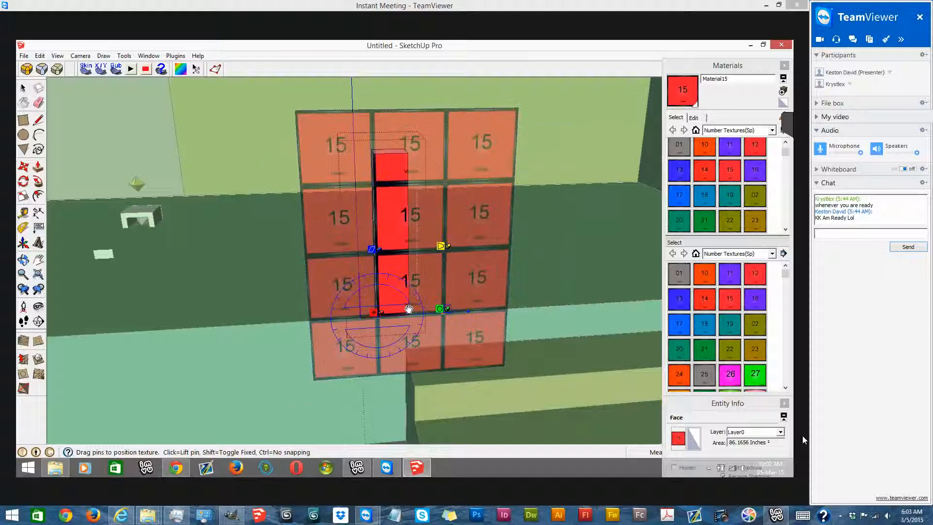
left_click_drag(369, 158, 377, 151)
scroll(399, 165, "up", 2)
key("Return")
- Paint the post's adjacent side face with texture 15 and position the texture to fit that face
scroll(406, 174, "down", 5)
middle_click_drag(406, 167, 396, 233)
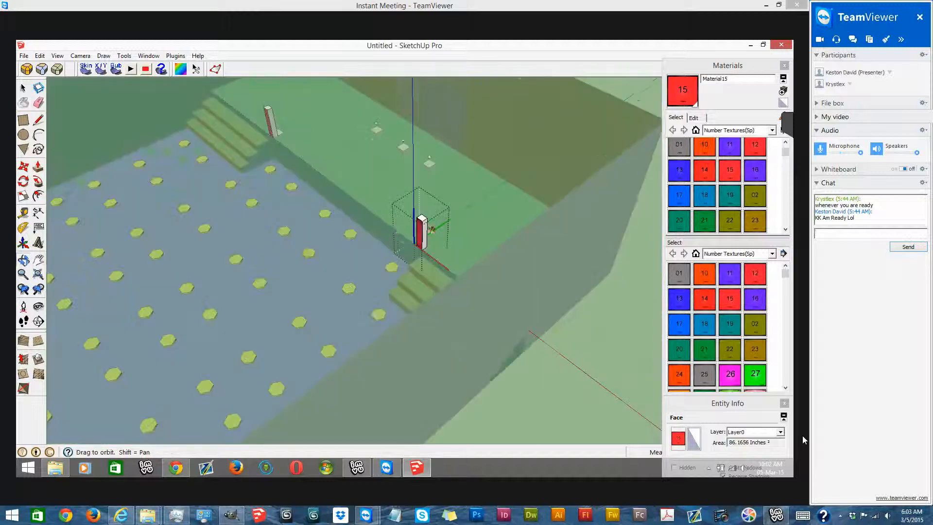
scroll(401, 235, "up", 6)
right_click(417, 228)
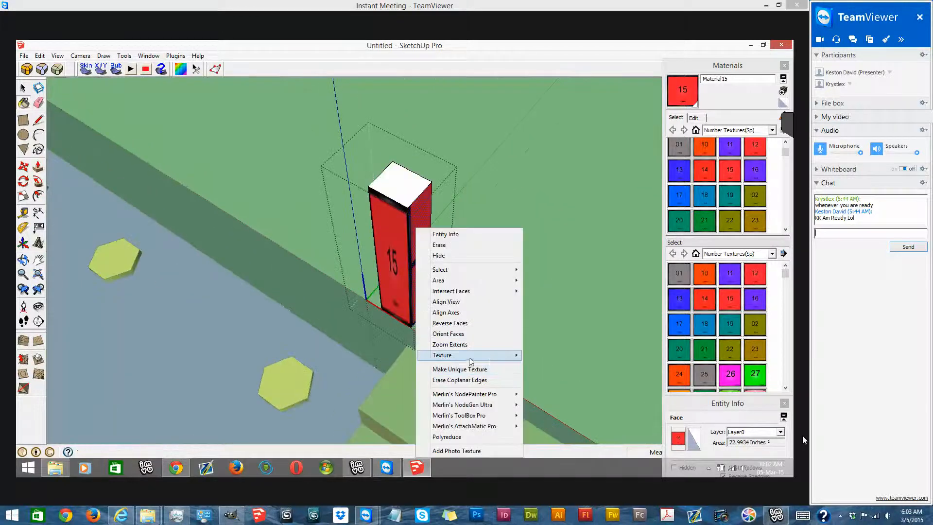
mouse_move(486, 355)
left_click(539, 355)
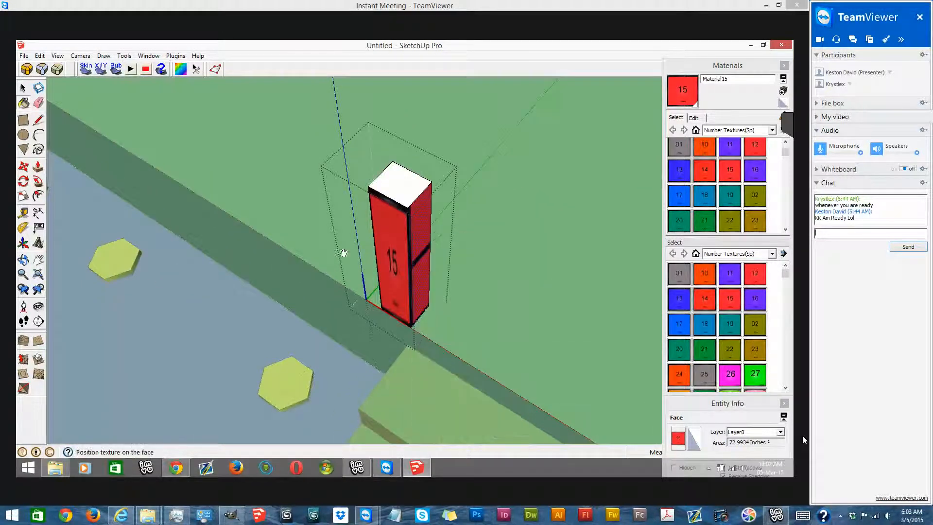
scroll(344, 255, "up", 4)
left_click_drag(339, 246, 324, 174)
left_click(444, 323)
- Adjust the placement of texture 15 on the post's remaining side faces
right_click(350, 191)
mouse_move(376, 318)
left_click(490, 341)
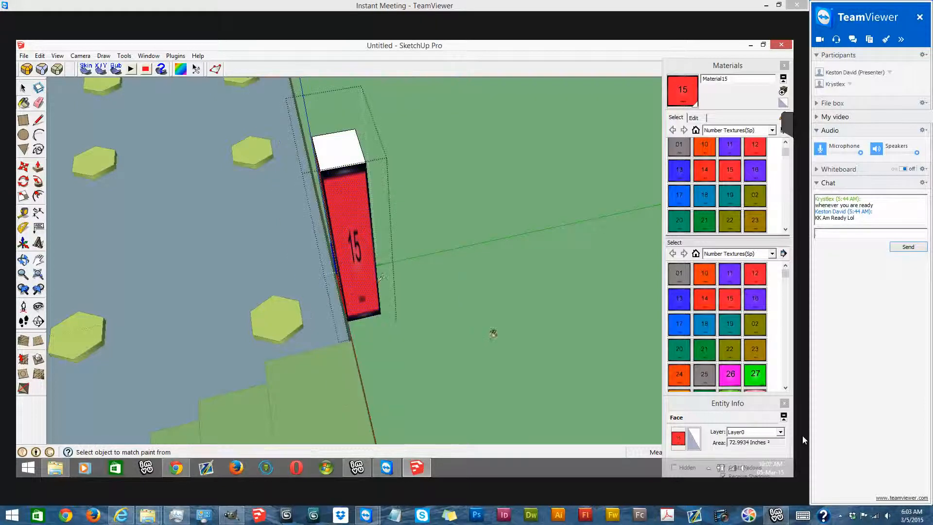
middle_click_drag(291, 237, 722, 201)
left_click(577, 102)
right_click(591, 102)
mouse_move(620, 231)
left_click(717, 257)
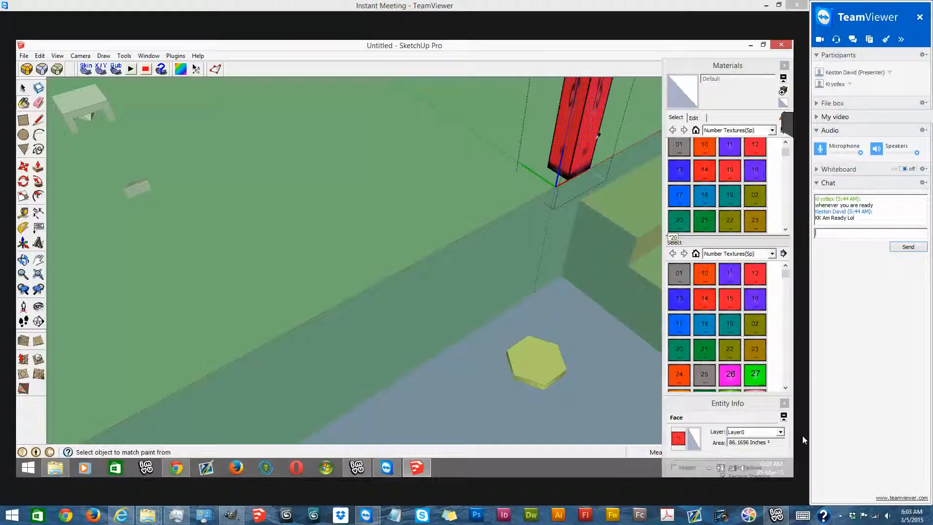
- Paint the post's top face with texture 15
middle_click_drag(602, 155, 609, 333)
scroll(608, 332, "up", 1)
scroll(414, 226, "down", 2)
middle_click_drag(548, 351, 544, 287)
left_click(726, 176)
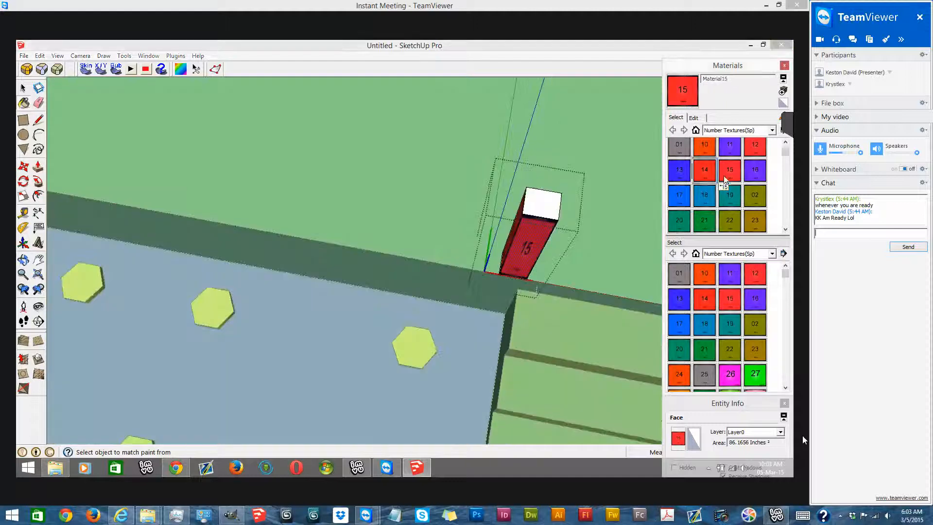
left_click(557, 202)
- Position and scale texture 15 to fit the post's top face and close the component
scroll(422, 190, "down", 1)
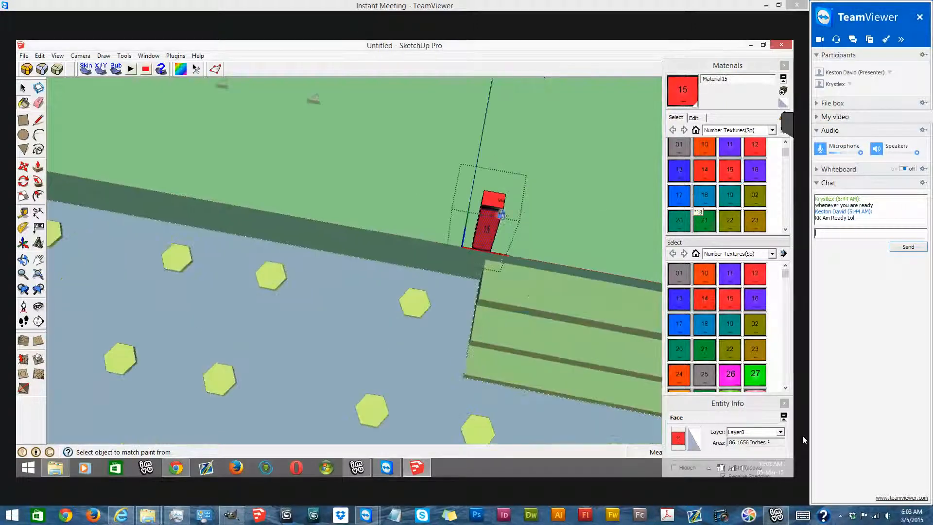
middle_click_drag(422, 190, 483, 192)
scroll(483, 192, "up", 1)
right_click(476, 210)
mouse_move(534, 336)
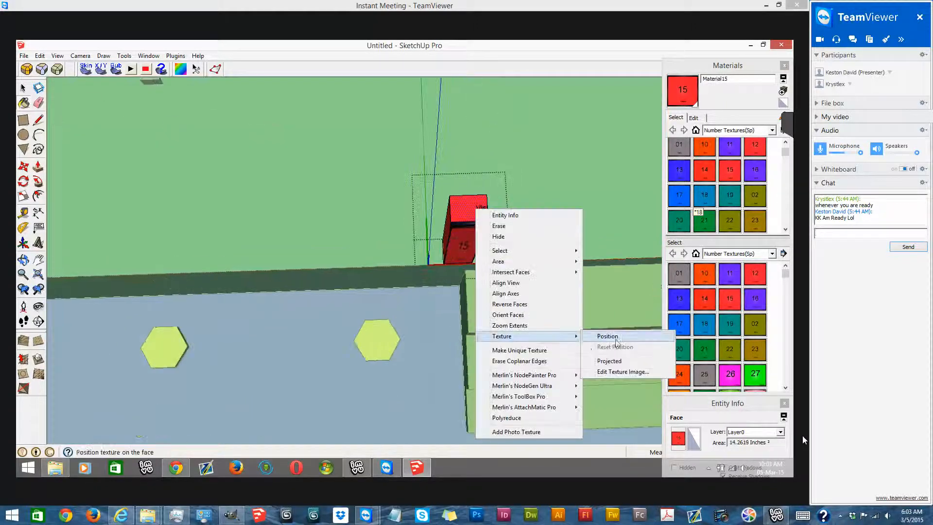
left_click(616, 338)
scroll(502, 183, "up", 3)
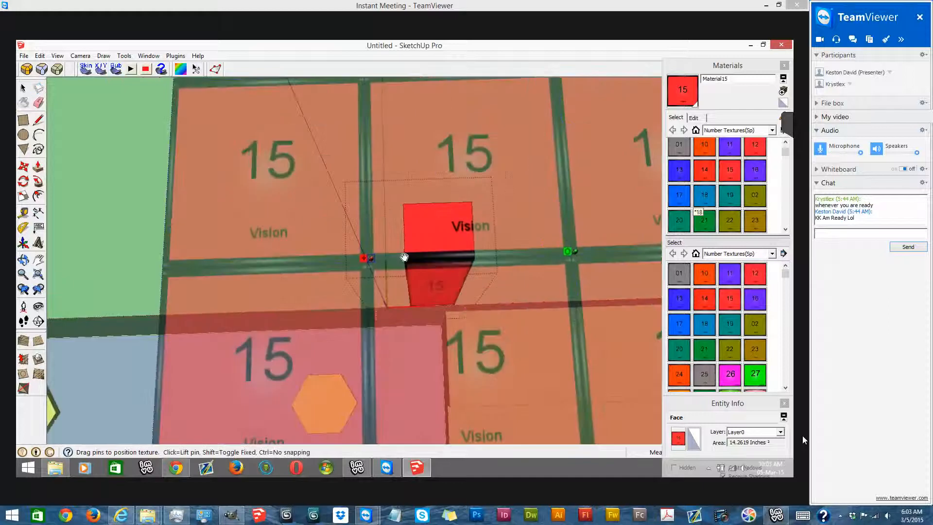
left_click_drag(470, 259, 504, 247)
left_click_drag(402, 190, 403, 203)
right_click(440, 225)
left_click(446, 228)
scroll(498, 226, "down", 3)
right_click(286, 213)
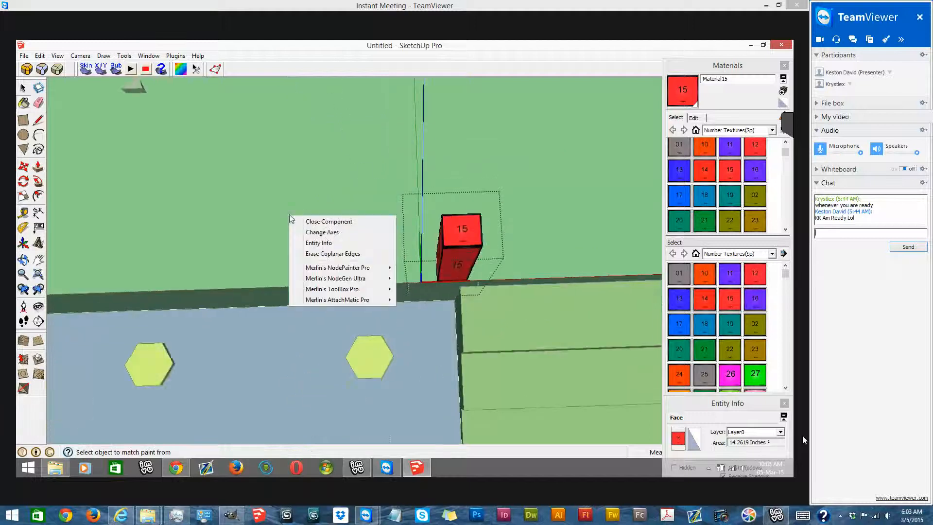
left_click(311, 218)
- Draw a vertical rectangle between the two posts along the platform's front edge
key("r")
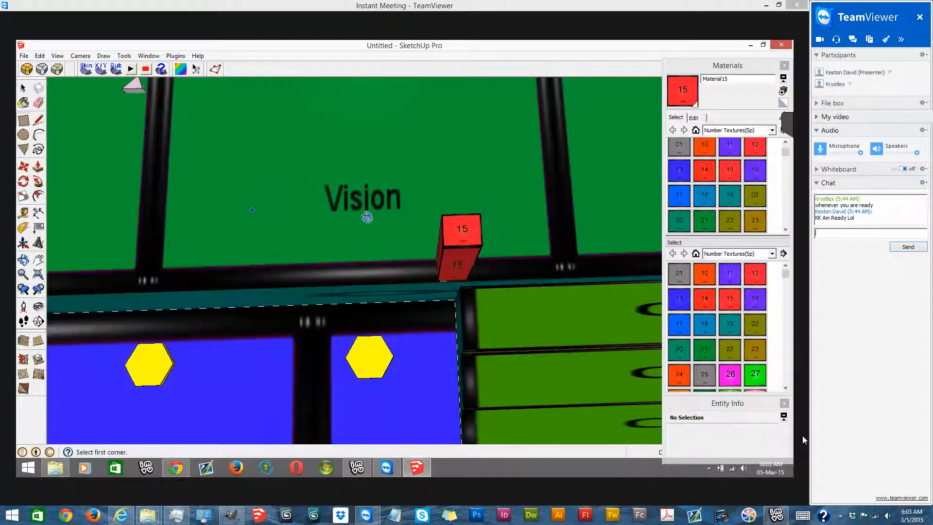
middle_click_drag(367, 217, 460, 209)
middle_click_drag(389, 141, 398, 152)
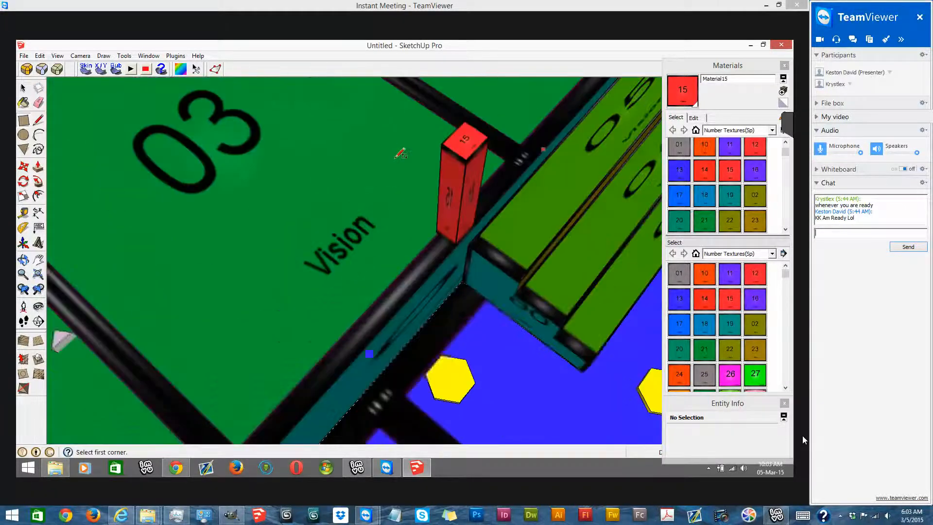
scroll(462, 165, "up", 3)
left_click(441, 151)
scroll(485, 163, "down", 5)
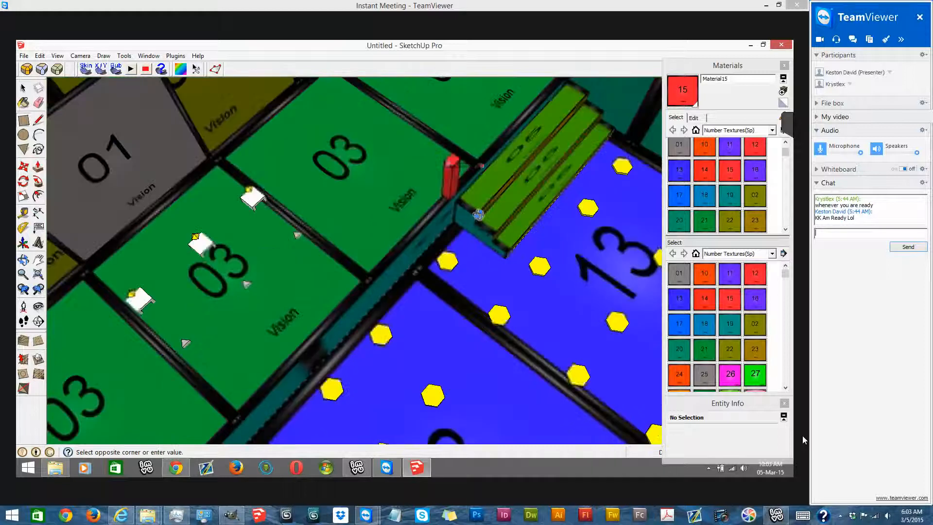
scroll(482, 166, "down", 3)
middle_click_drag(479, 215, 384, 150)
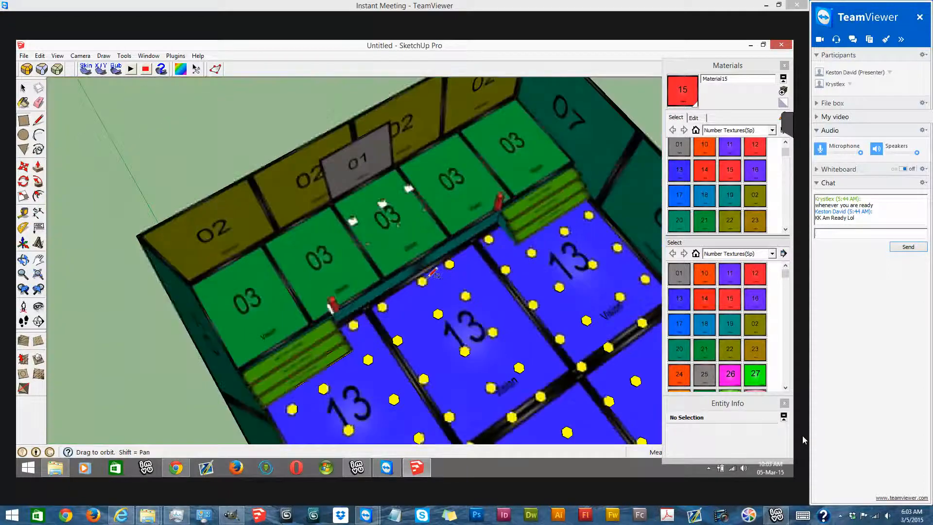
scroll(433, 274, "up", 3)
scroll(403, 291, "up", 2)
left_click(391, 292)
scroll(449, 225, "down", 6)
middle_click_drag(452, 227, 384, 253)
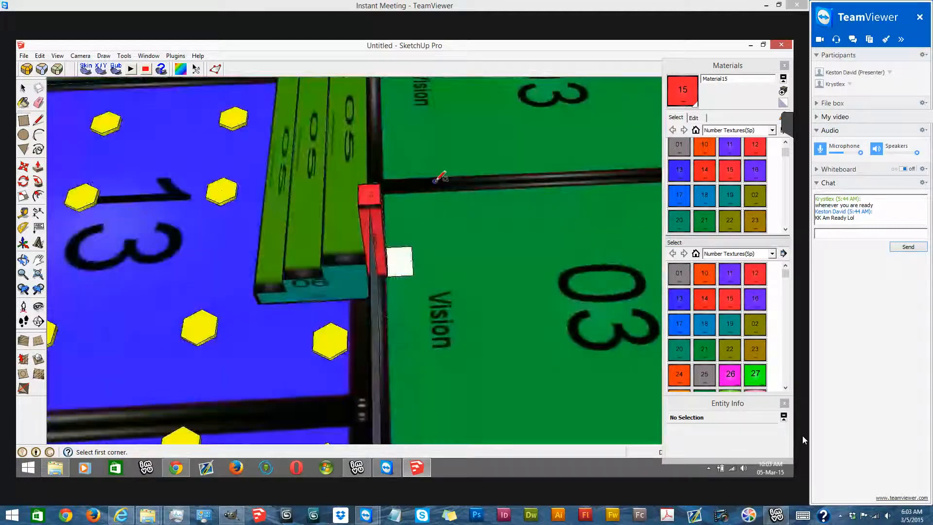
- Sample the platform floor's texture 03 and paint the small white square beside the post with it
left_click(23, 103)
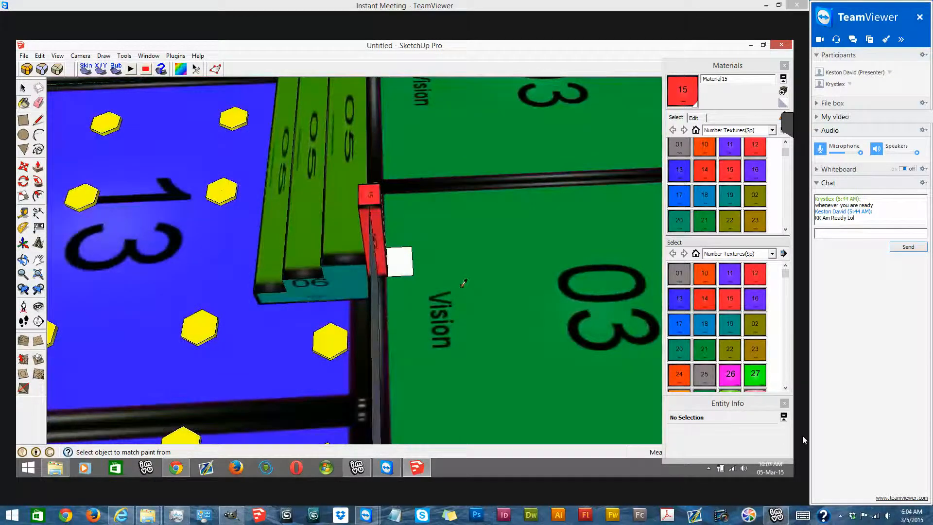
left_click(407, 261)
scroll(405, 258, "up", 3)
left_click(405, 258)
left_click(442, 258)
scroll(437, 246, "down", 5)
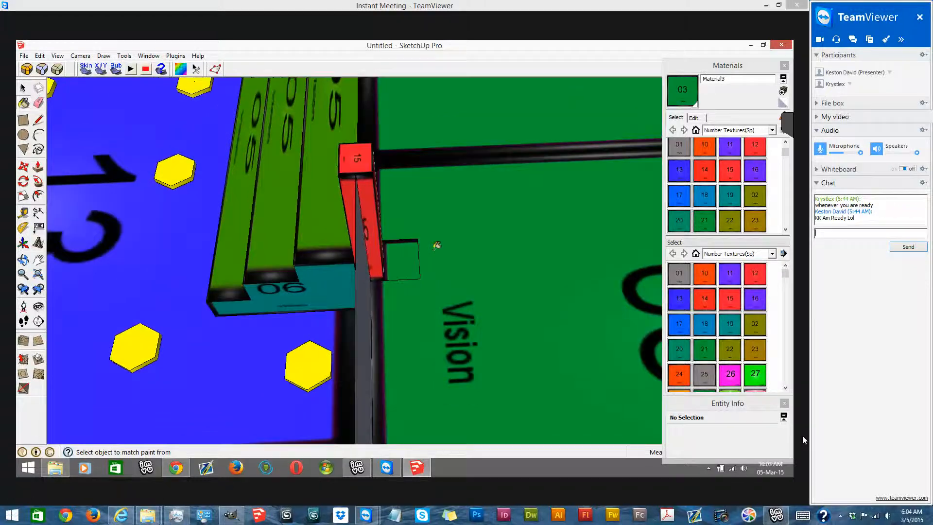
scroll(518, 244, "up", 2)
middle_click_drag(518, 244, 529, 238)
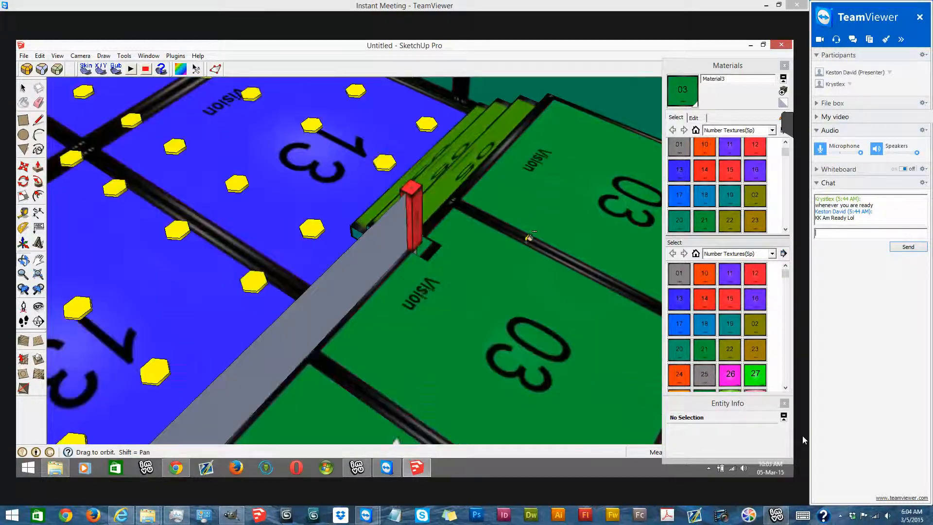
middle_click_drag(363, 177, 387, 209)
scroll(387, 234, "up", 3)
- Select both post components and remove the vertical panel between them
left_click(39, 121)
scroll(349, 285, "up", 4)
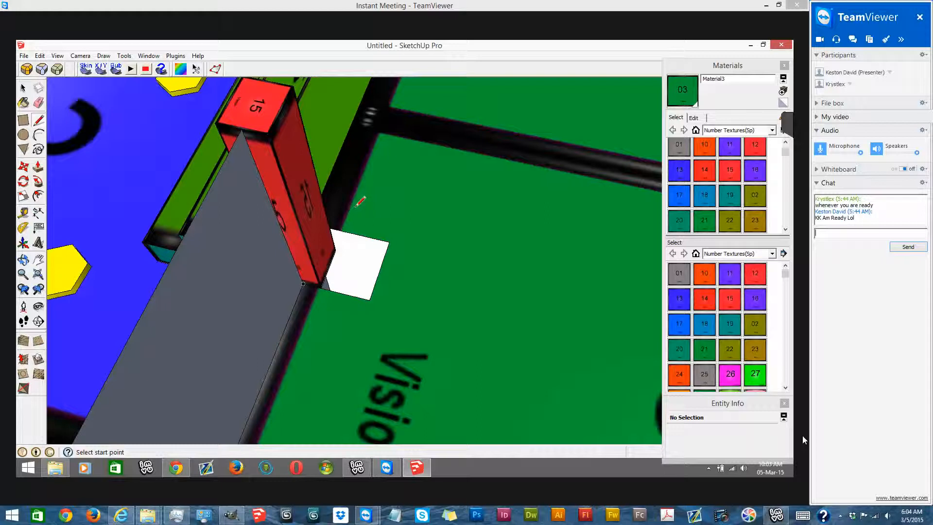
left_click(23, 88)
double_click(297, 209)
scroll(551, 285, "down", 1)
scroll(508, 174, "down", 5)
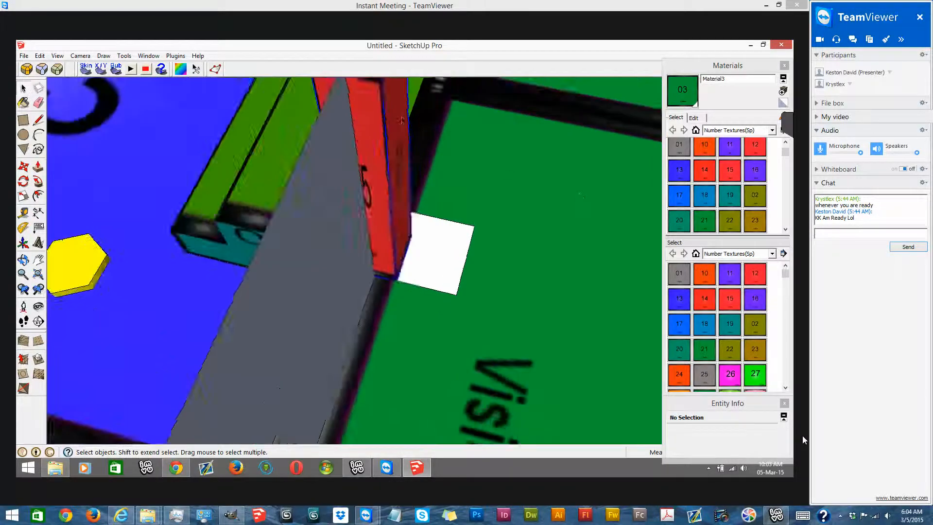
scroll(328, 219, "down", 6)
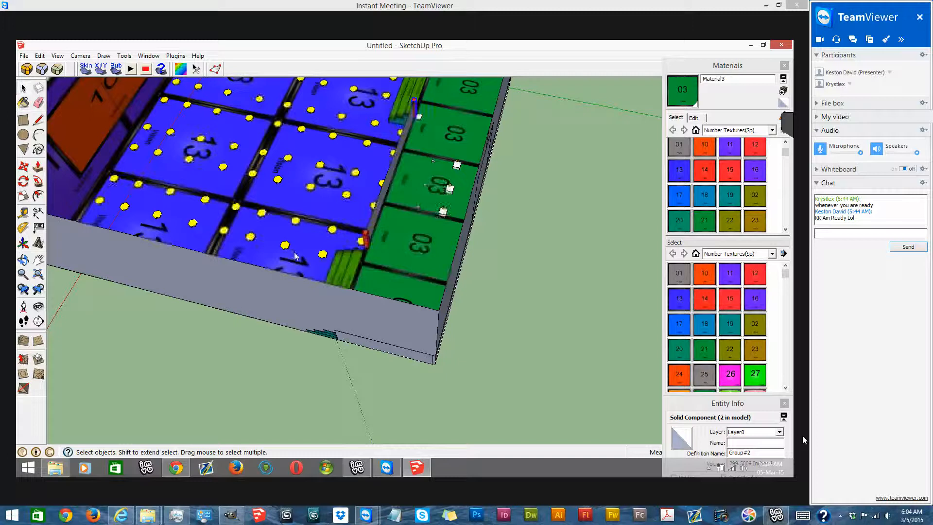
scroll(338, 272, "up", 5)
left_click(303, 272, "shift")
scroll(340, 294, "down", 1)
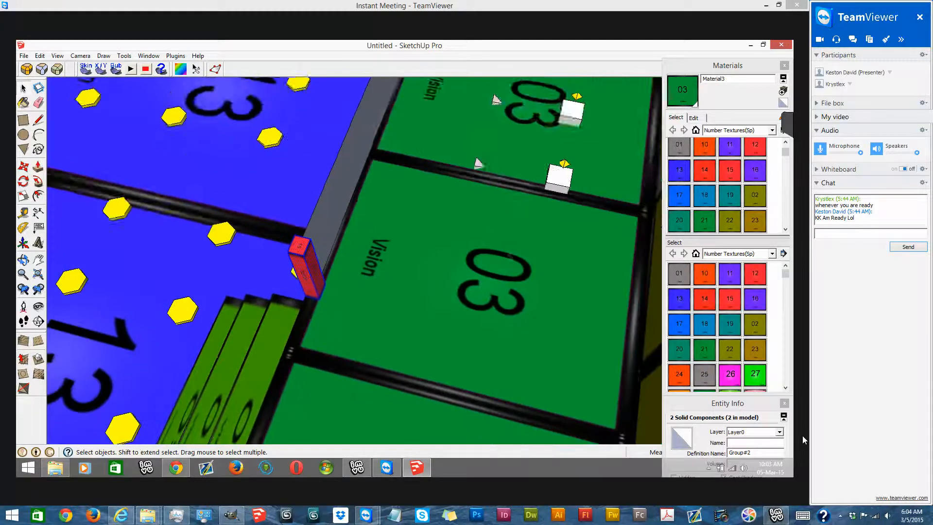
scroll(314, 159, "down", 3)
mouse_move(18, 152)
middle_mouse_down()
mouse_move(32, 123)
mouse_move(46, 136)
mouse_move(214, 175)
middle_mouse_up()
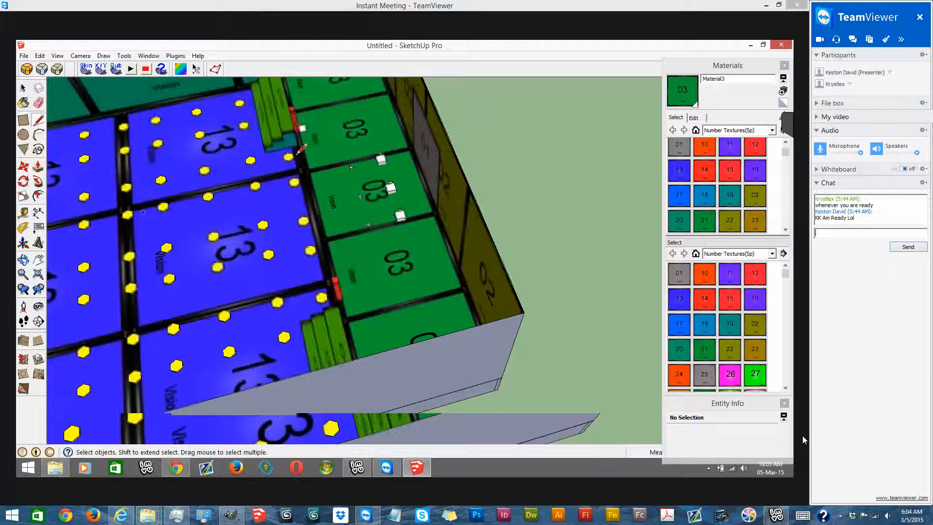
scroll(337, 171, "up", 5)
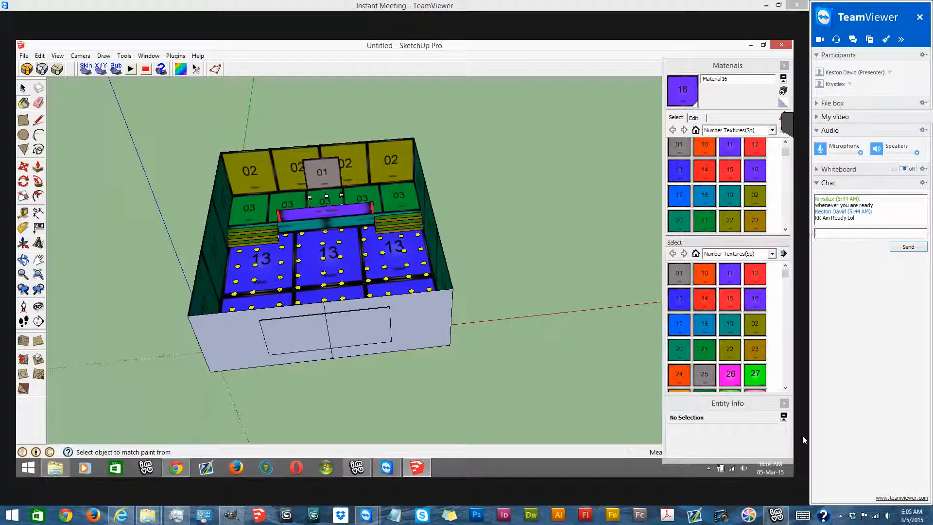
- Unhide all hidden geometry of the room
mouse_move(128, 203)
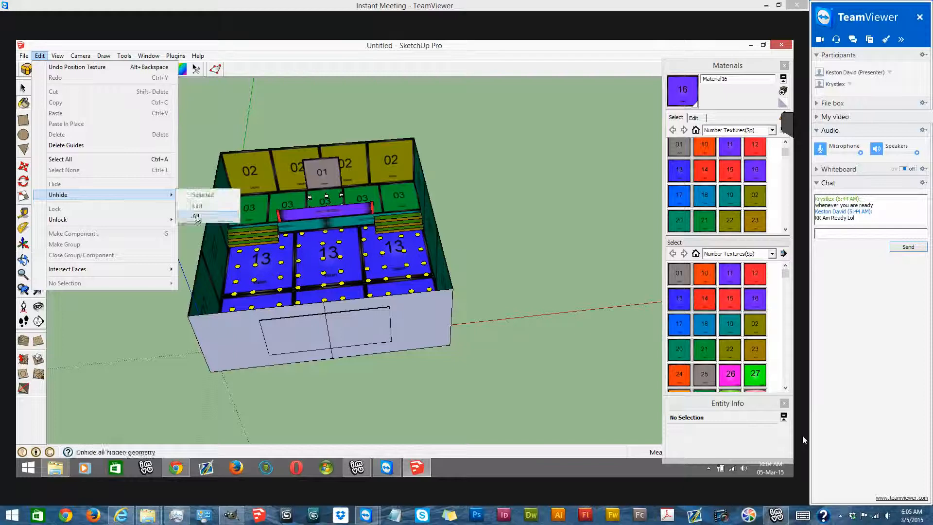
left_click(200, 216)
scroll(261, 237, "down", 2)
- Select the whole room and place a copy of it beside the original along the red axis
middle_click_drag(260, 237, 156, 157)
left_click_drag(187, 139, 464, 406)
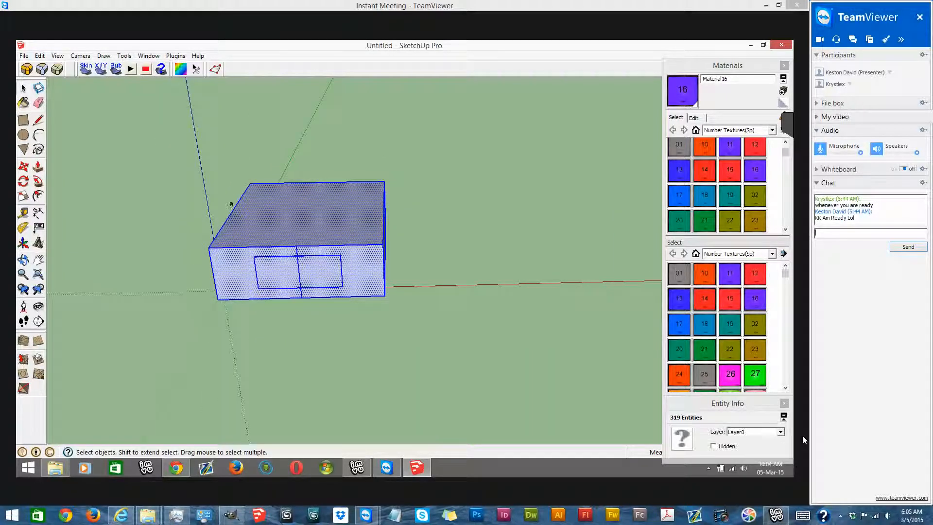
left_click(22, 167)
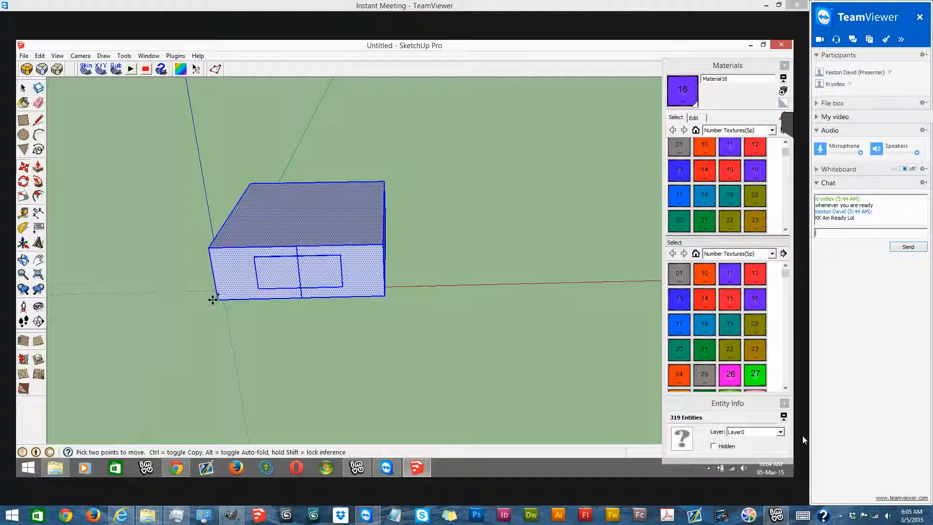
left_click(219, 301)
key("ctrl")
left_click(443, 295)
left_click(22, 88)
left_click(581, 181)
- Hide the ceiling face of the copied room
scroll(593, 225, "up", 6)
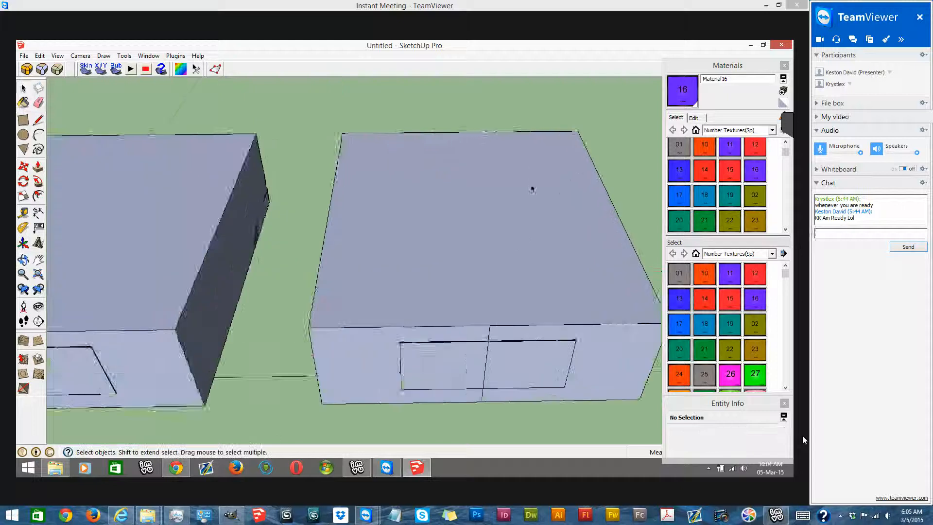
scroll(519, 242, "down", 2)
right_click(524, 236)
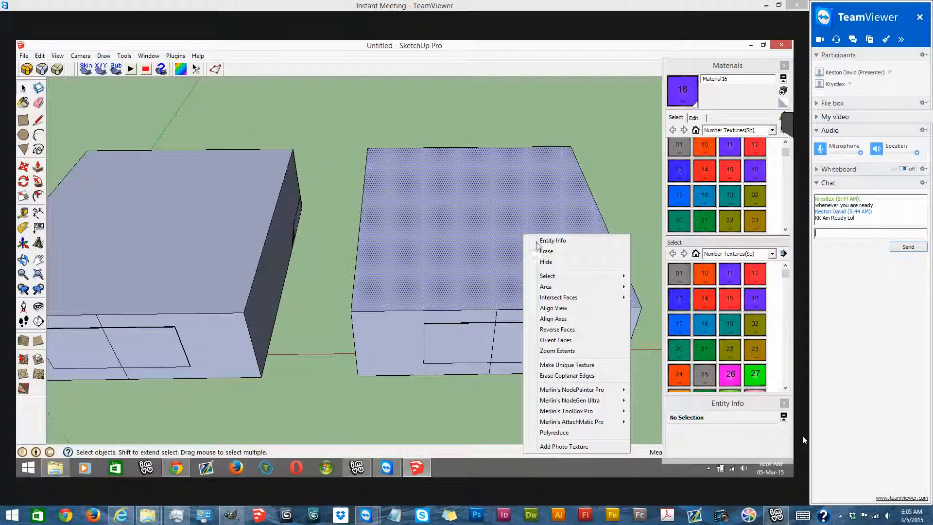
left_click(553, 263)
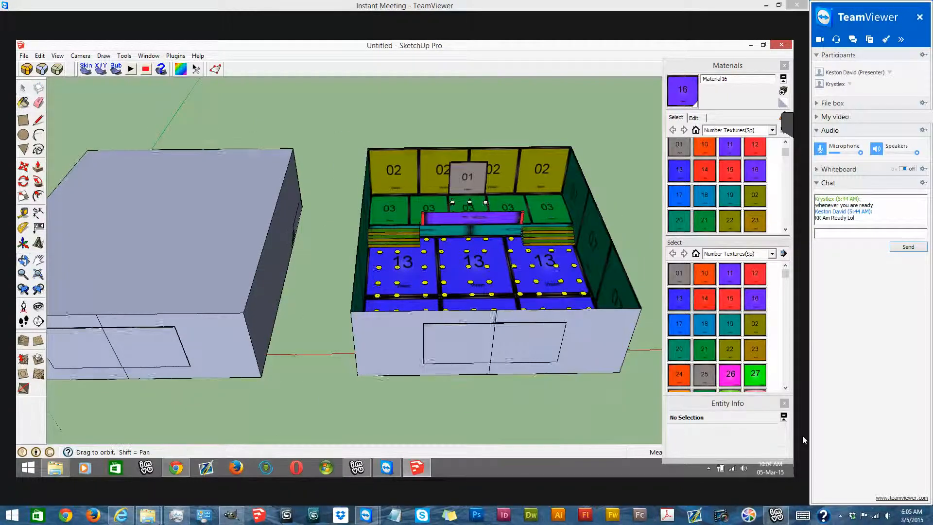
- Delete the white furniture nodes from the platform in the copied room
middle_click_drag(559, 188, 506, 185)
scroll(505, 185, "up", 8)
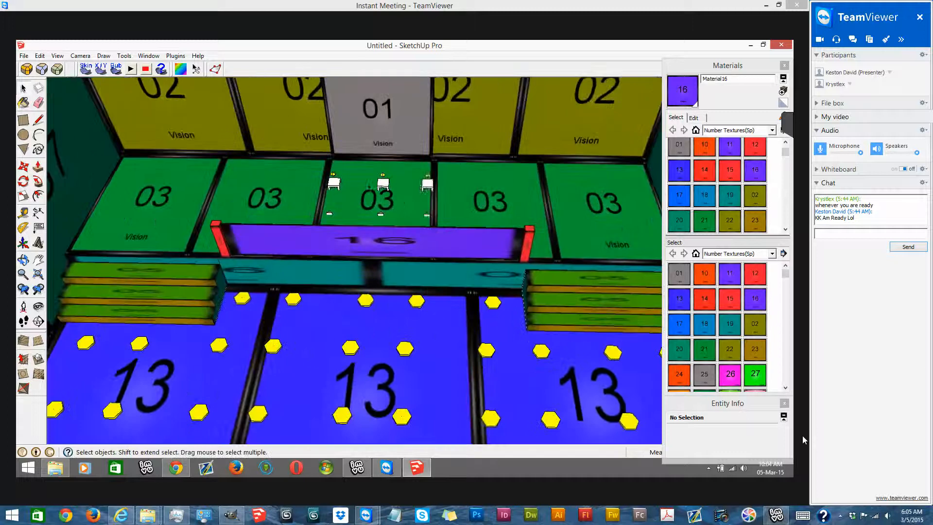
left_click(379, 185)
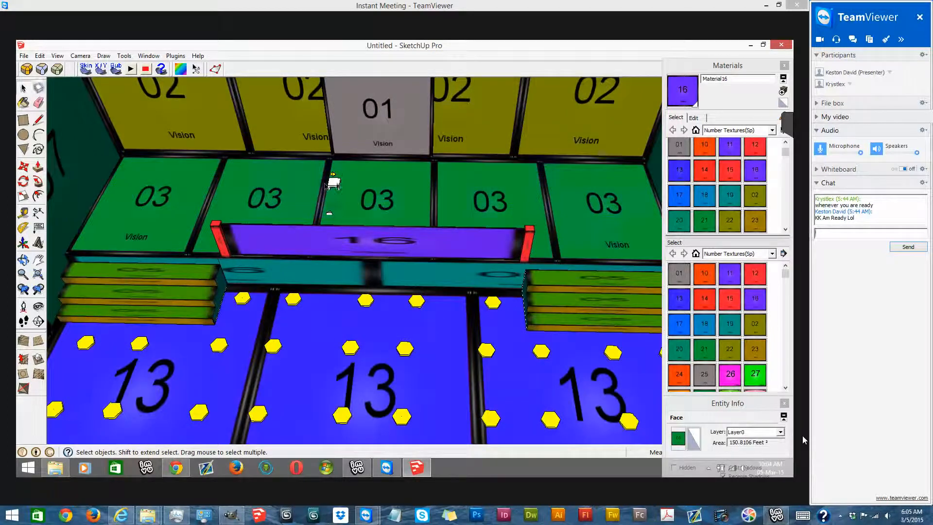
- Hide the copied room's main floor face with texture 13
scroll(382, 233, "down", 8)
middle_click_drag(321, 92, 311, 151)
scroll(390, 154, "up", 4)
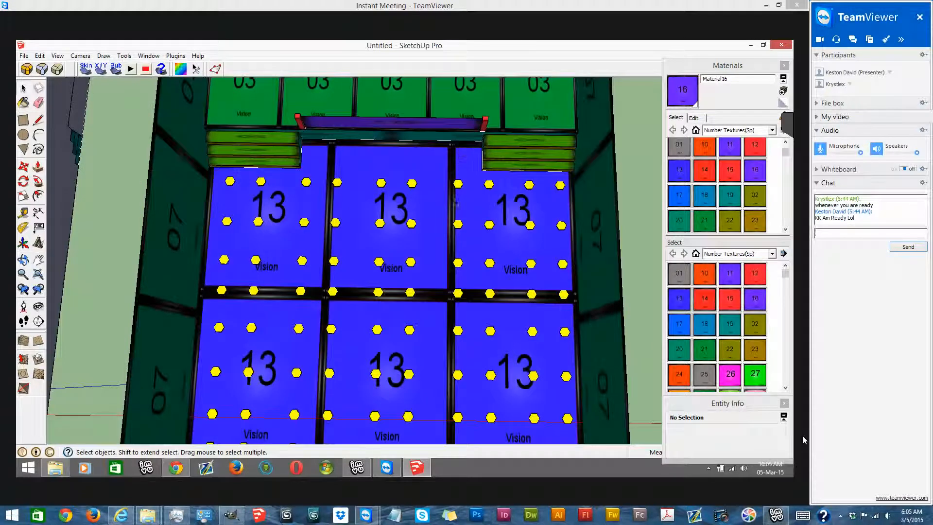
right_click(432, 227)
left_click(444, 248)
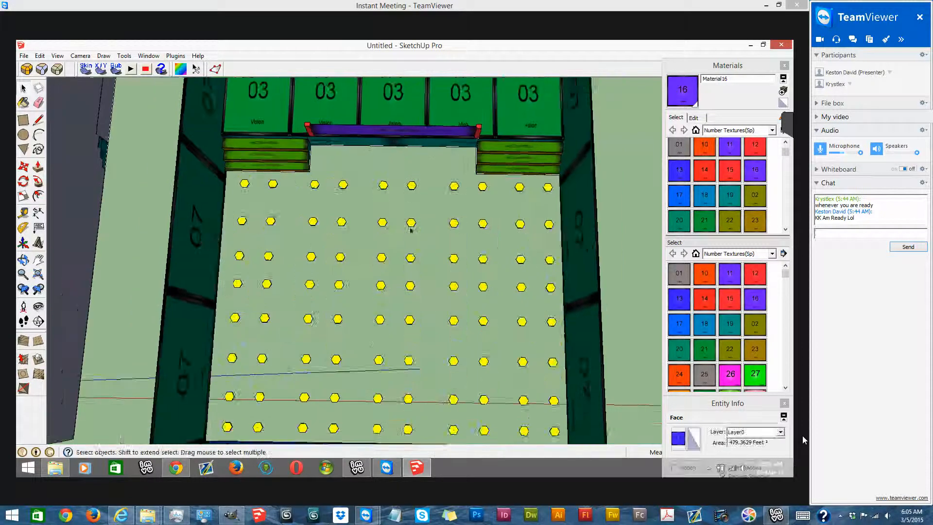
- Switch to the standard top view and delete all yellow puck components inside the copied room
scroll(412, 226, "down", 3)
mouse_move(364, 180)
left_mouse_down()
mouse_move(503, 330)
mouse_move(455, 307)
left_mouse_up()
left_click(80, 55)
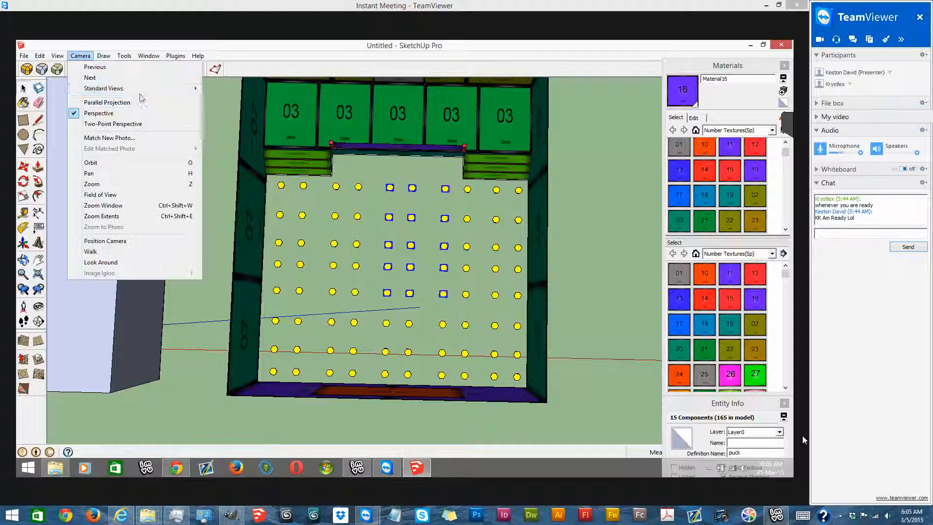
mouse_move(146, 89)
left_click(242, 90)
left_click(389, 204)
left_click_drag(446, 233, 651, 404)
key("Delete")
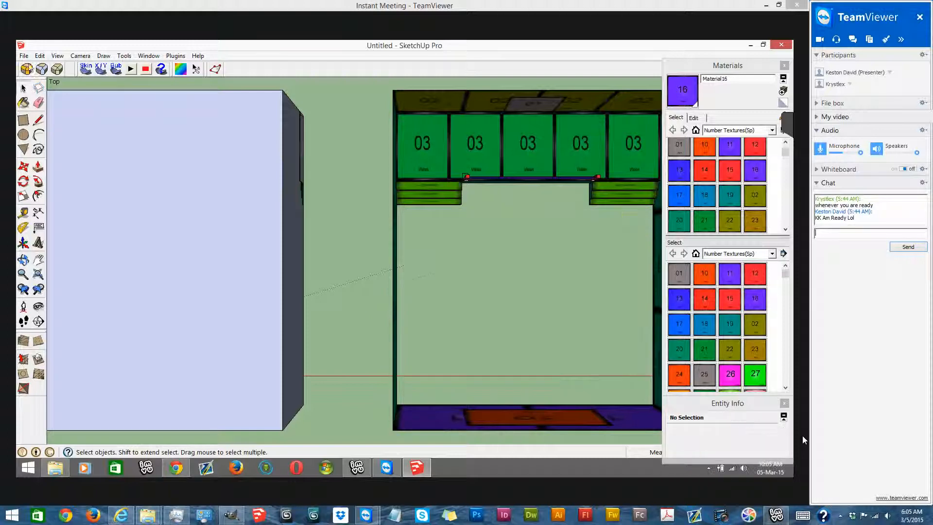
- Unhide all hidden geometry in the model
left_click(39, 57)
mouse_move(127, 197)
left_click(196, 215)
- Select the entire copied room and flip it along the blue direction
middle_click_drag(146, 171, 556, 167)
triple_click(371, 242)
right_click(374, 233)
mouse_move(452, 349)
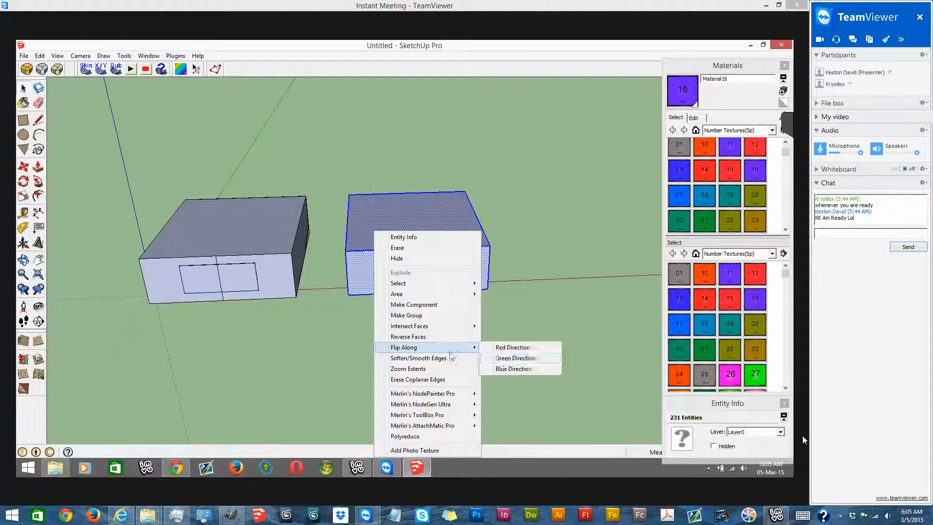
left_click(513, 369)
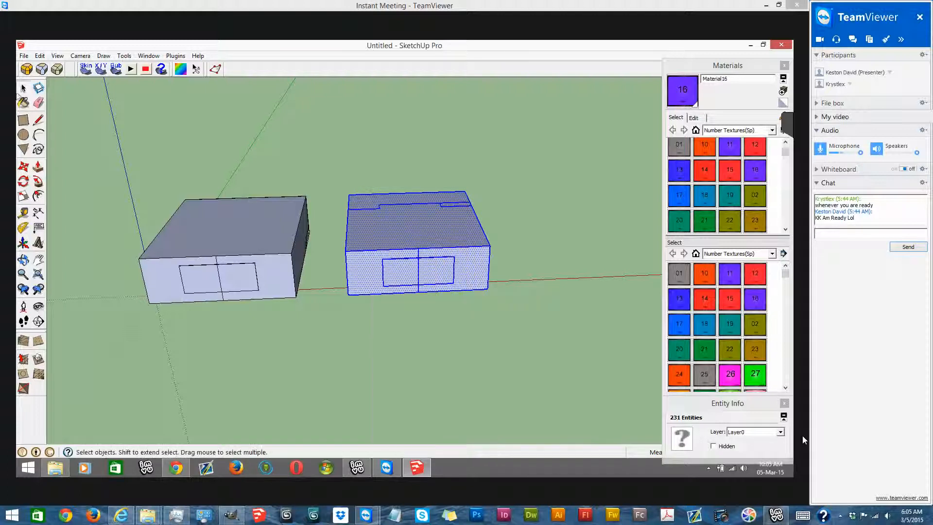
left_click(378, 156)
- Delete the main floor face and the platform face on top of the flipped room
scroll(461, 212, "up", 3)
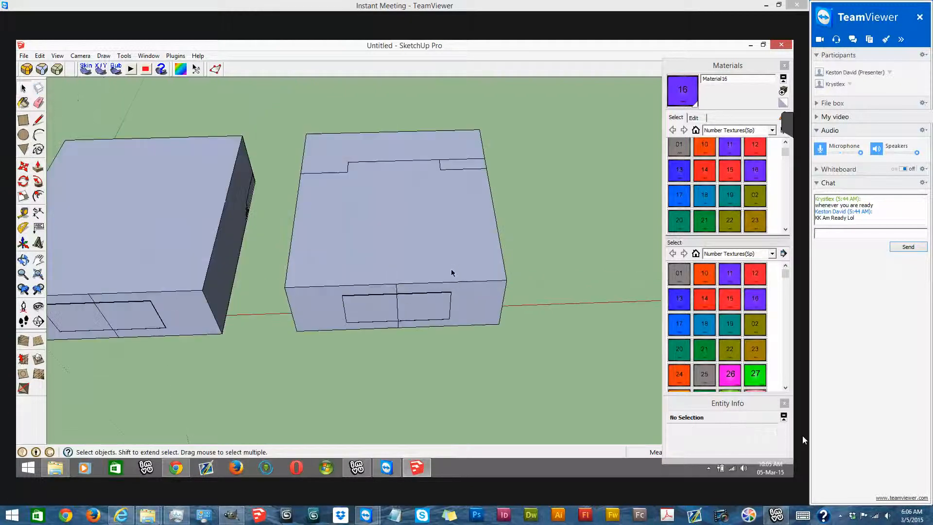
left_click(418, 213)
key("Delete")
left_click(390, 155)
key("Delete")
scroll(392, 163, "down", 2)
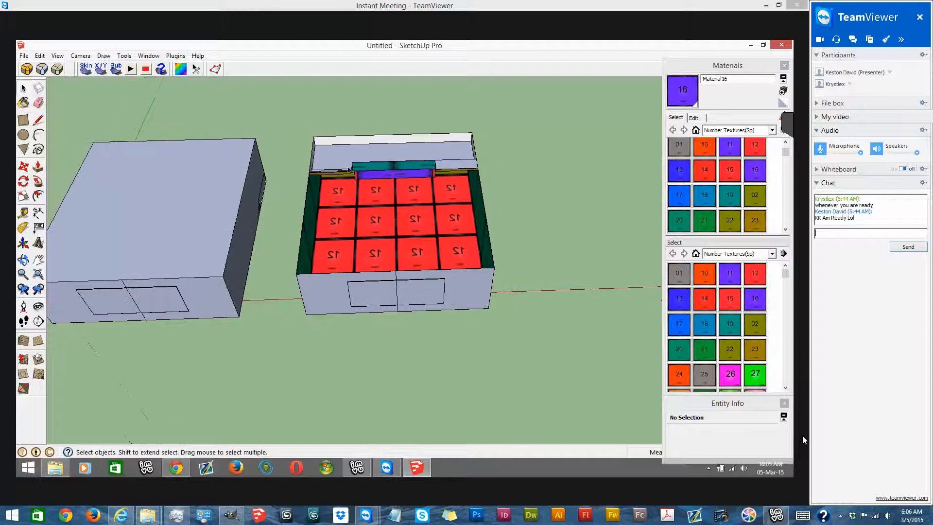
- Select the flipped room and move it directly beneath the original room with their corners aligned
scroll(357, 122, "down", 3)
middle_click_drag(356, 122, 297, 152)
scroll(398, 143, "up", 3)
left_click_drag(503, 135, 335, 315)
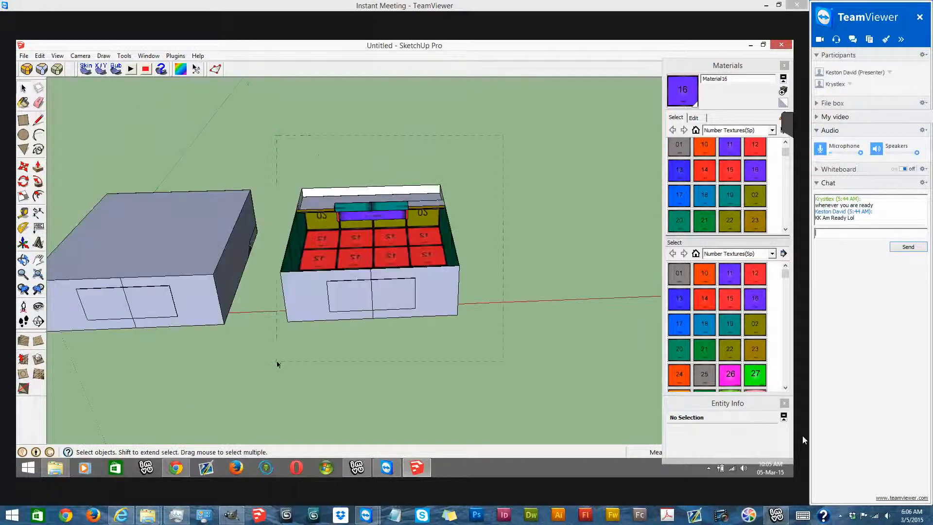
left_click_drag(278, 361, 278, 361)
left_click(39, 167)
left_click(459, 267)
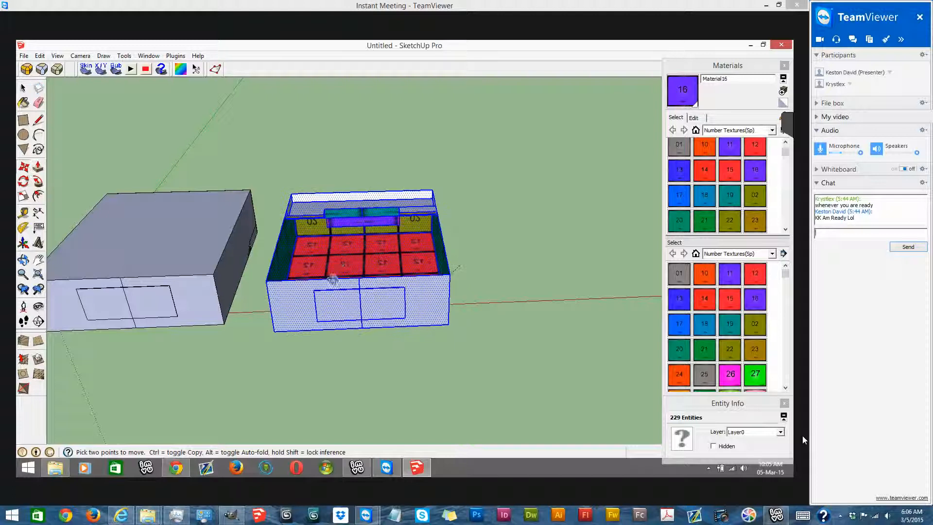
middle_click_drag(350, 313, 311, 252)
left_click(22, 89)
left_click(431, 198)
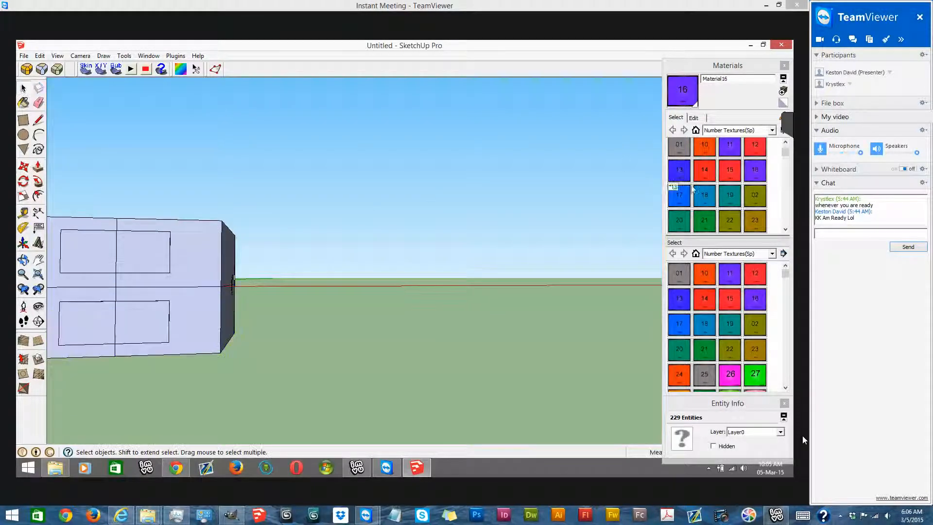
- Paint the lower room's outer side wall with texture 22
left_click(729, 220)
mouse_move(486, 204)
middle_mouse_down()
mouse_move(394, 308)
mouse_move(301, 292)
middle_mouse_up()
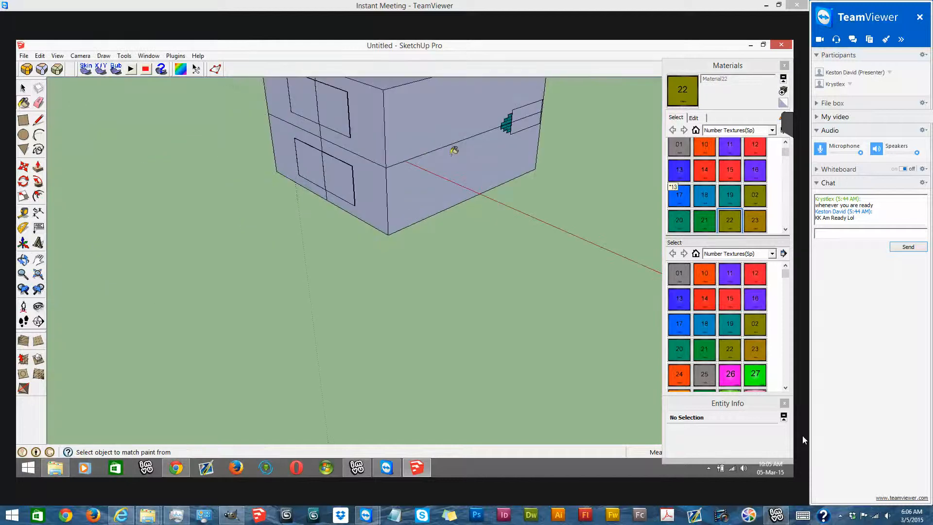
left_click(452, 160)
scroll(583, 131, "up", 1)
scroll(509, 94, "up", 2)
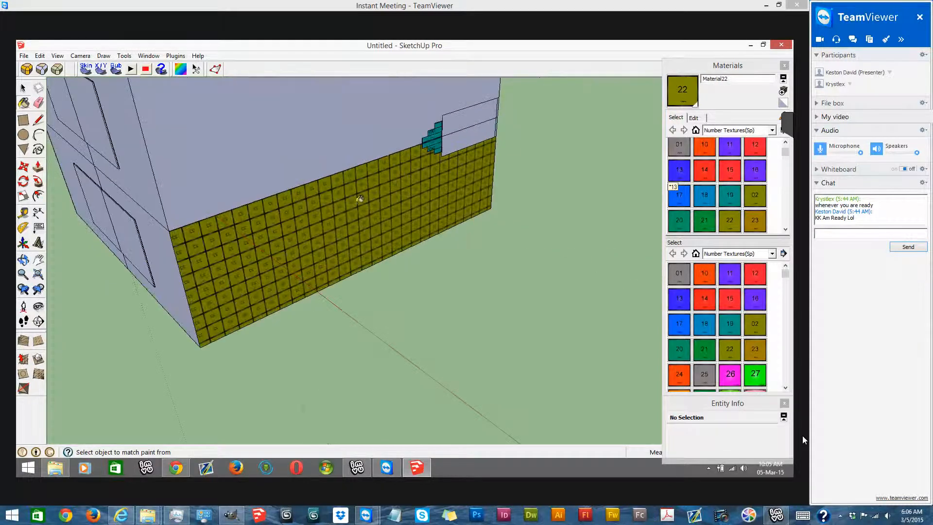
- Paint the platform's side section beside the steps and the adjoining rear wall strip with texture 22
scroll(408, 188, "up", 1)
scroll(349, 210, "up", 1)
scroll(473, 223, "up", 2)
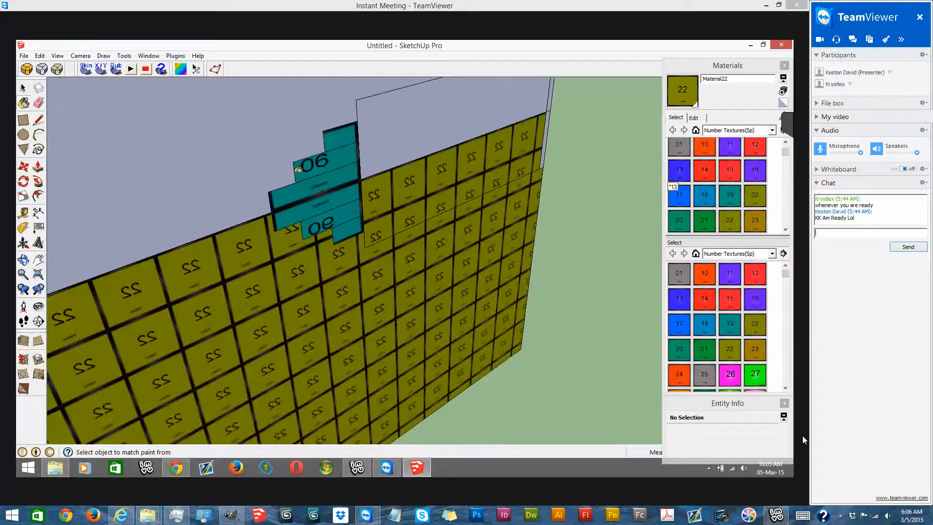
middle_click_drag(515, 159, 552, 156)
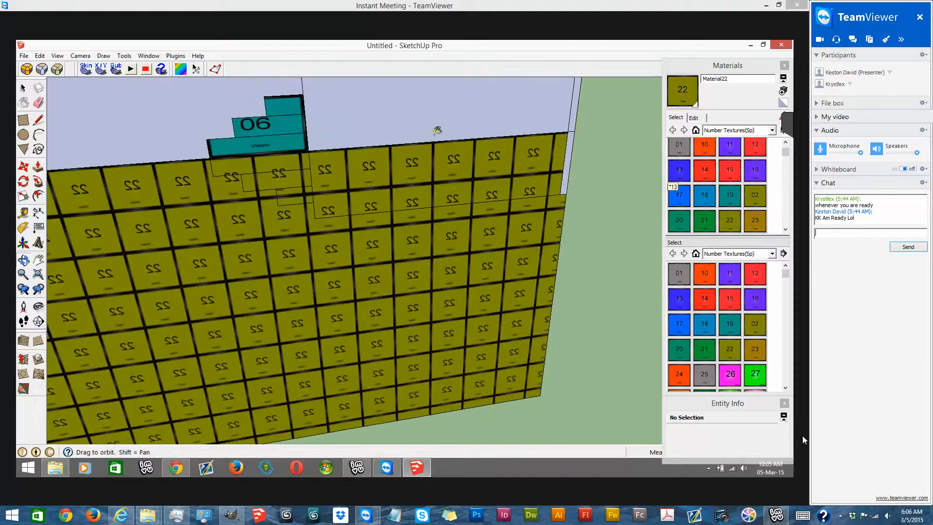
middle_click_drag(437, 130, 489, 136)
scroll(533, 173, "down", 3)
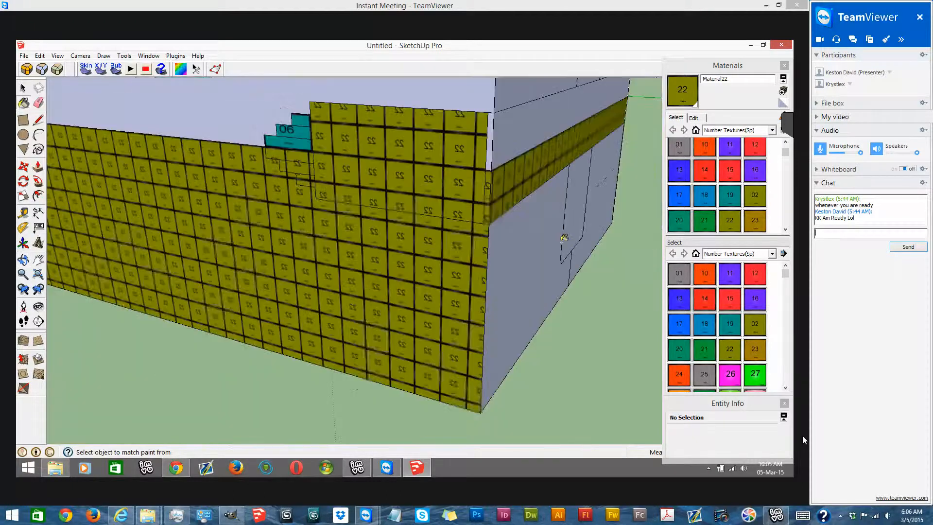
- Paint the remaining faces of the lower room's rear wall with texture 22
scroll(616, 165, "up", 3)
left_click(522, 214)
left_click(411, 270)
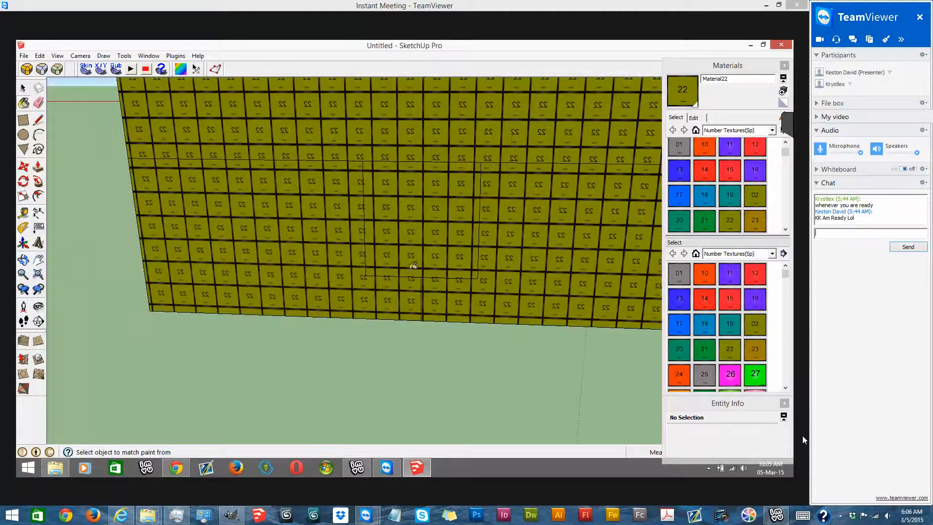
- Paint the lower room's opposite side wall and the front wall around the door with texture 22
scroll(372, 195, "down", 1)
mouse_move(360, 133)
middle_mouse_down()
mouse_move(500, 225)
mouse_move(306, 217)
mouse_move(586, 237)
middle_mouse_up()
left_click(617, 203)
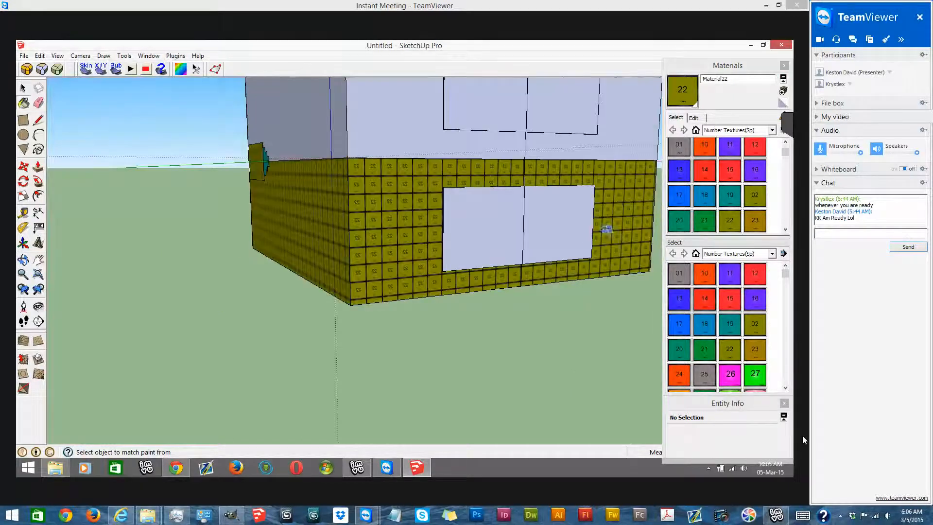
- Paint the door panels in the lower room's front wall with texture 22
middle_click_drag(455, 263, 360, 283)
scroll(448, 266, "up", 4)
left_click(460, 229)
middle_click_drag(423, 214, 539, 192)
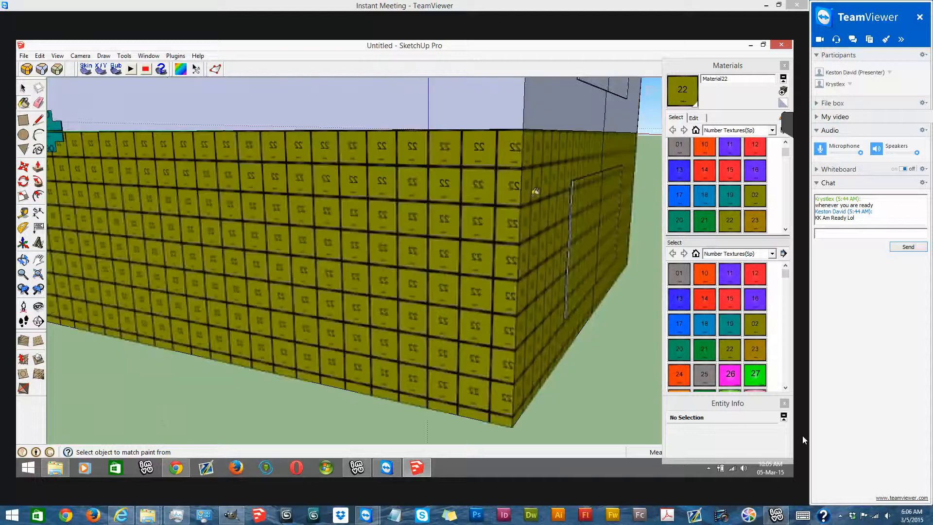
- Paint the narrow recess edges around the lower room's front door with texture 22
scroll(545, 157, "up", 8)
mouse_move(590, 164)
middle_mouse_down()
mouse_move(582, 137)
mouse_move(559, 144)
middle_mouse_up()
mouse_move(535, 228)
middle_mouse_down()
mouse_move(479, 175)
mouse_move(480, 151)
middle_mouse_up()
scroll(431, 156, "down", 7)
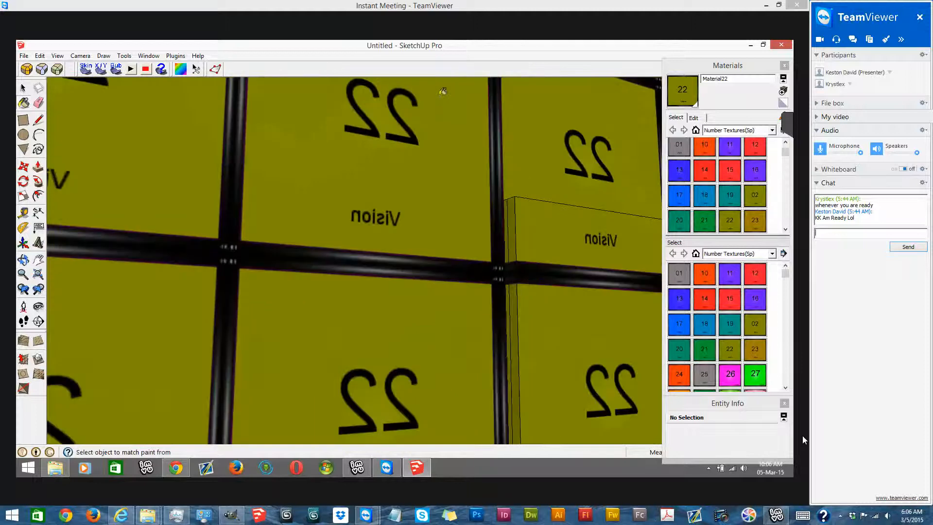
middle_click_drag(437, 227, 451, 320)
scroll(442, 322, "up", 4)
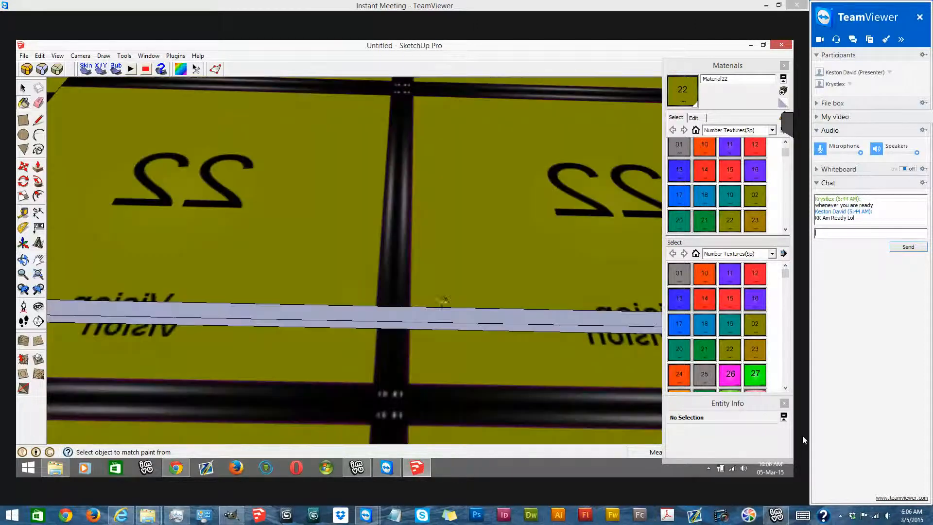
scroll(320, 268, "down", 5)
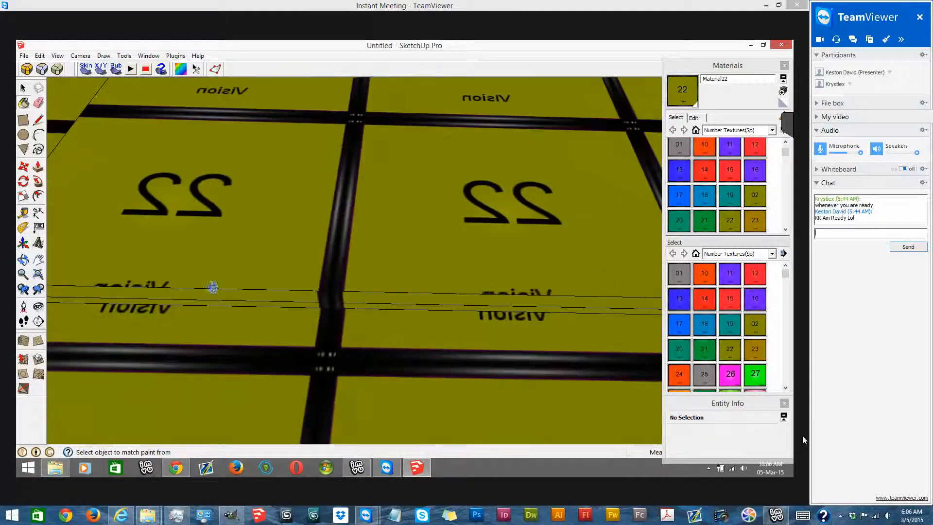
scroll(347, 288, "down", 3)
middle_click_drag(395, 264, 413, 372)
scroll(414, 372, "up", 4)
scroll(486, 340, "down", 5)
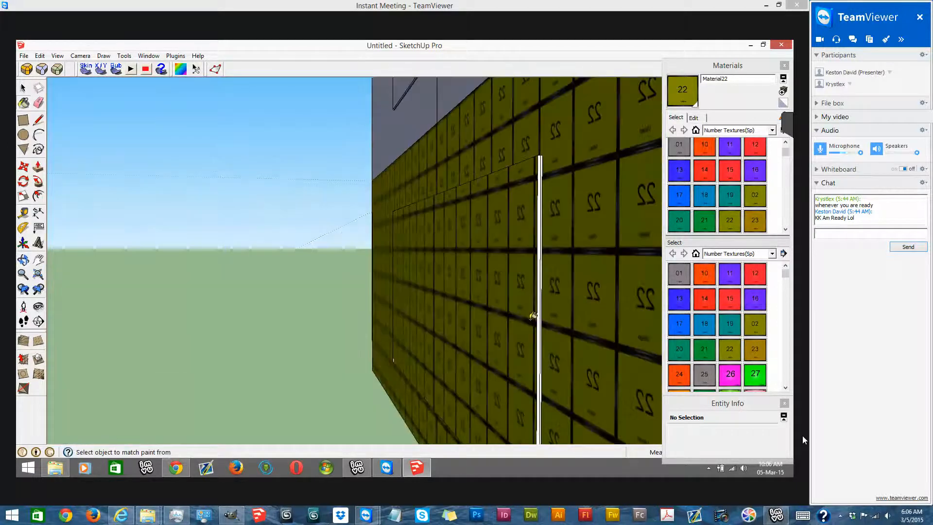
scroll(517, 311, "up", 2)
scroll(517, 311, "up", 2)
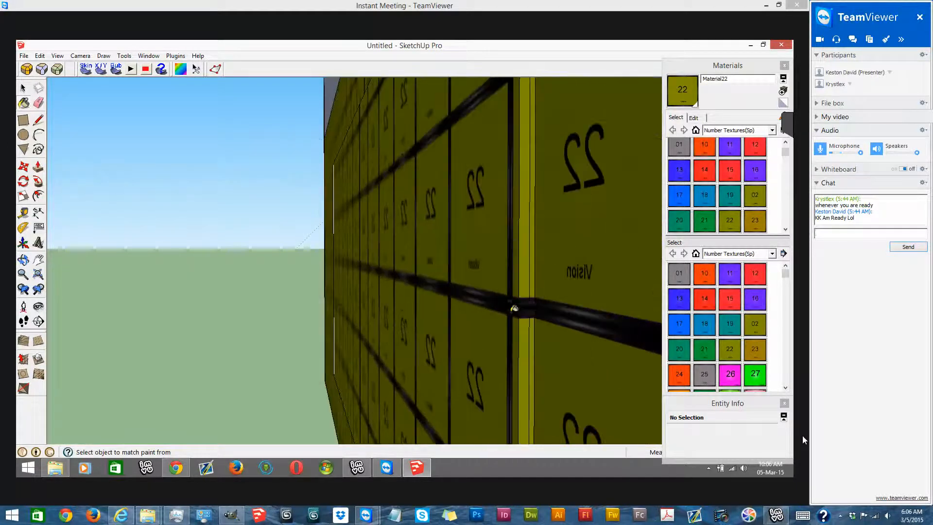
scroll(427, 254, "down", 6)
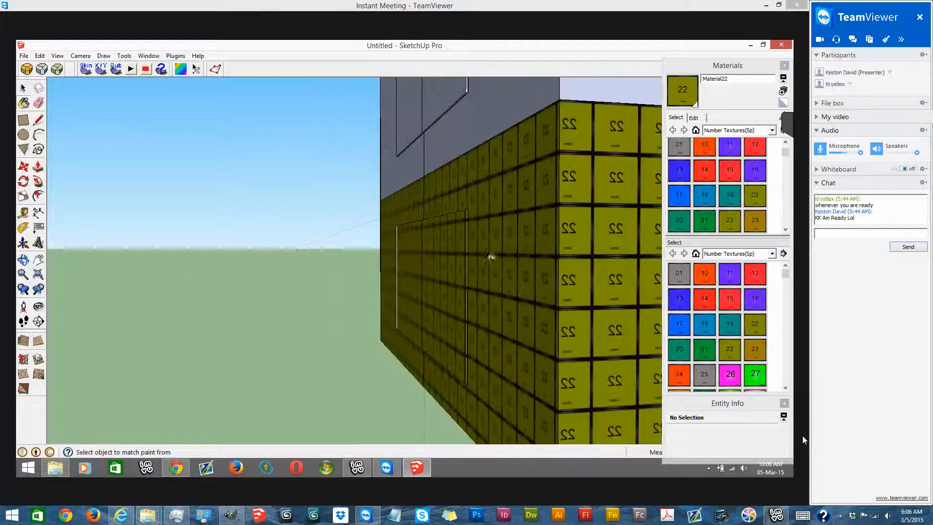
- Save the model to the Desktop as CBI Group Freebie
mouse_move(255, 289)
middle_mouse_down()
mouse_move(419, 240)
mouse_move(283, 321)
mouse_move(431, 211)
mouse_move(349, 291)
mouse_move(500, 308)
mouse_move(229, 198)
mouse_move(428, 160)
middle_mouse_up()
key("space")
mouse_move(431, 284)
middle_mouse_down()
mouse_move(485, 258)
mouse_move(460, 283)
mouse_move(428, 272)
middle_mouse_up()
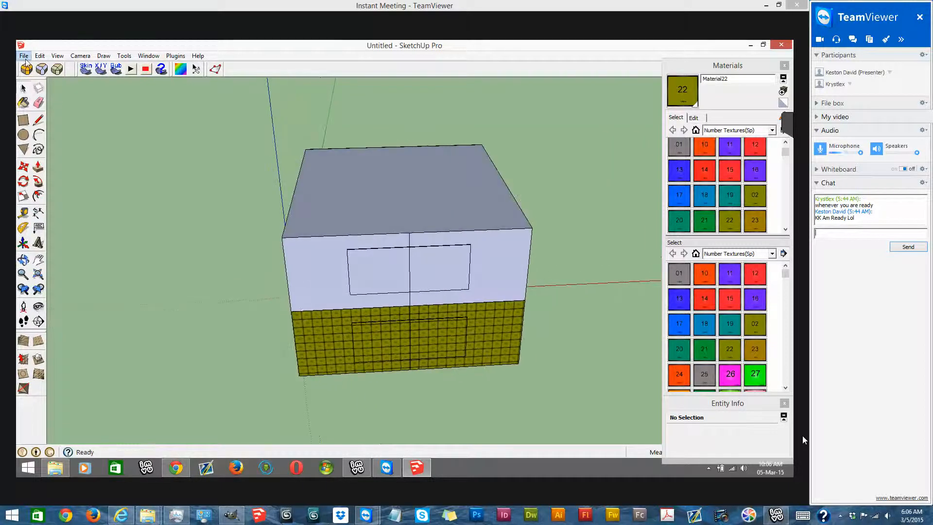
left_click(24, 56)
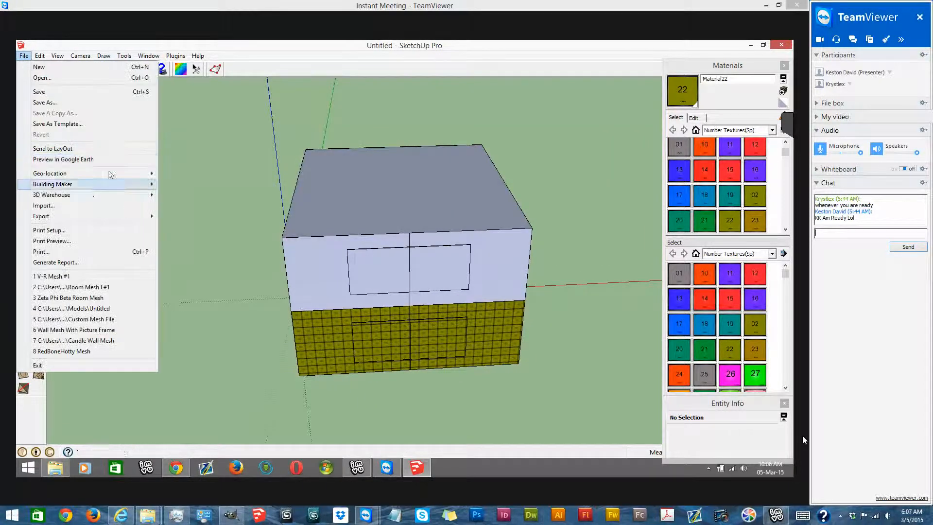
left_click(105, 102)
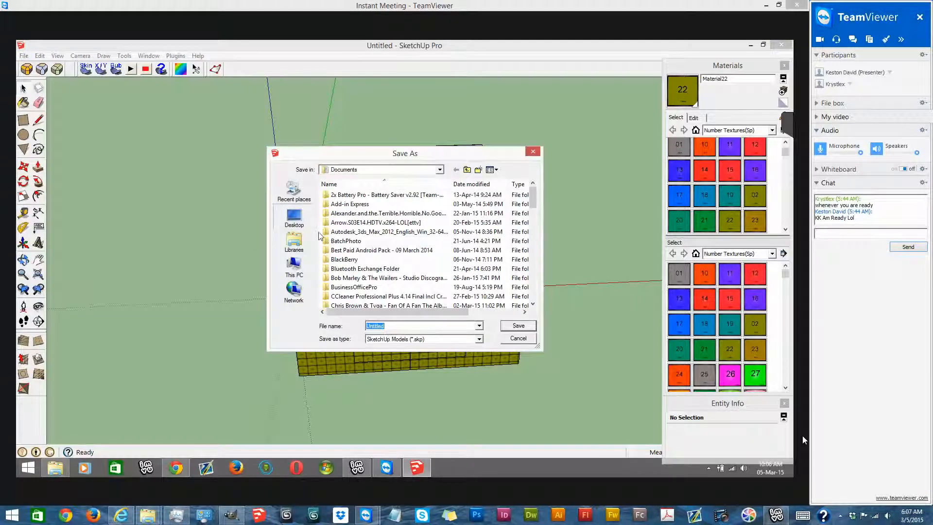
left_click(293, 217)
type("CBI Group Freebie")
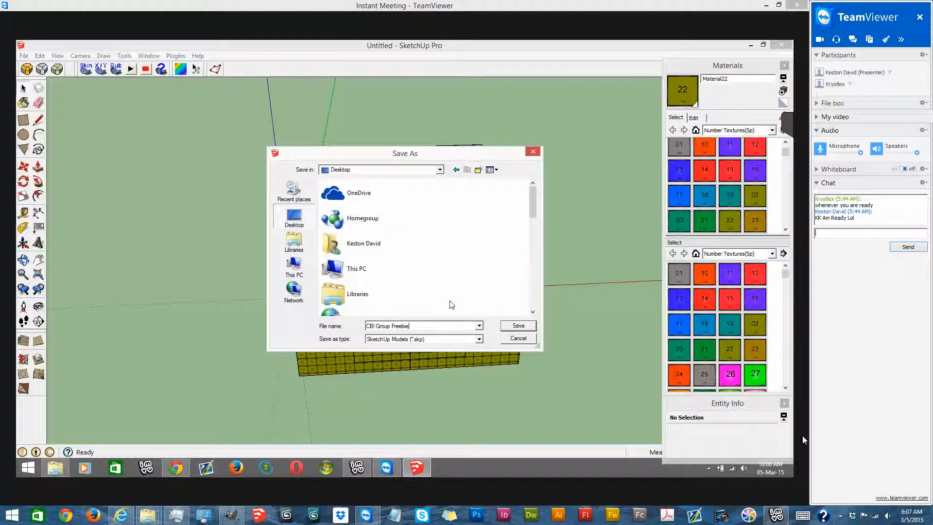
left_click(511, 325)
- Start exporting the model as an IMVU file set with MeshOut and create a Desktop folder named CBI Group Freebie
left_click(175, 56)
mouse_move(233, 128)
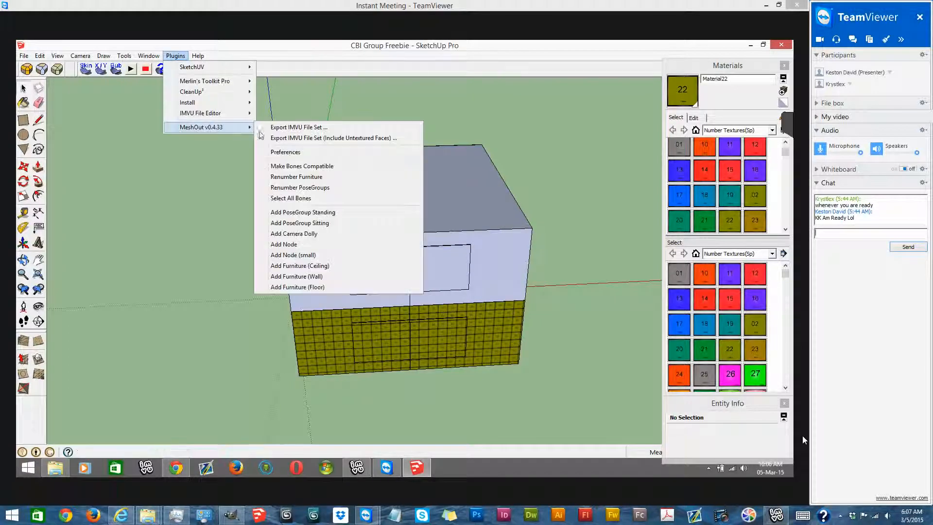
left_click(288, 127)
key("ctrl+c")
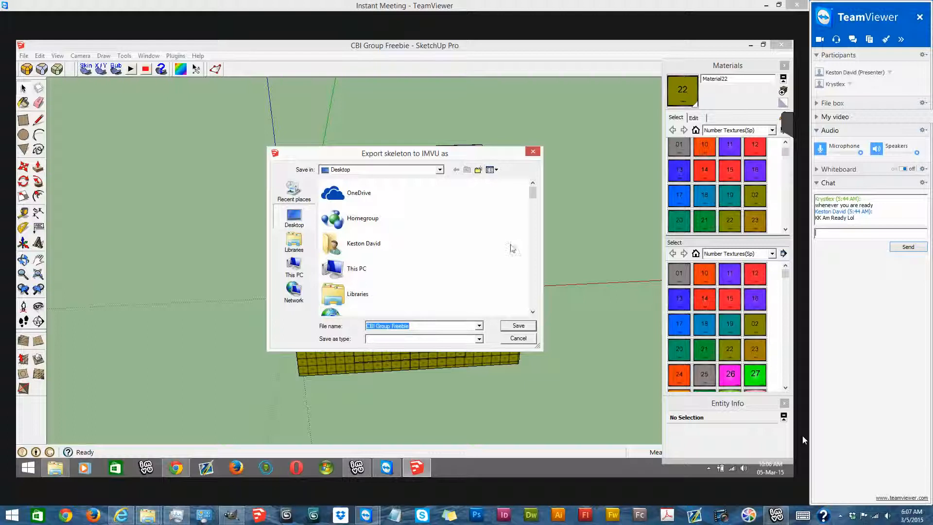
key("ctrl+shift+n")
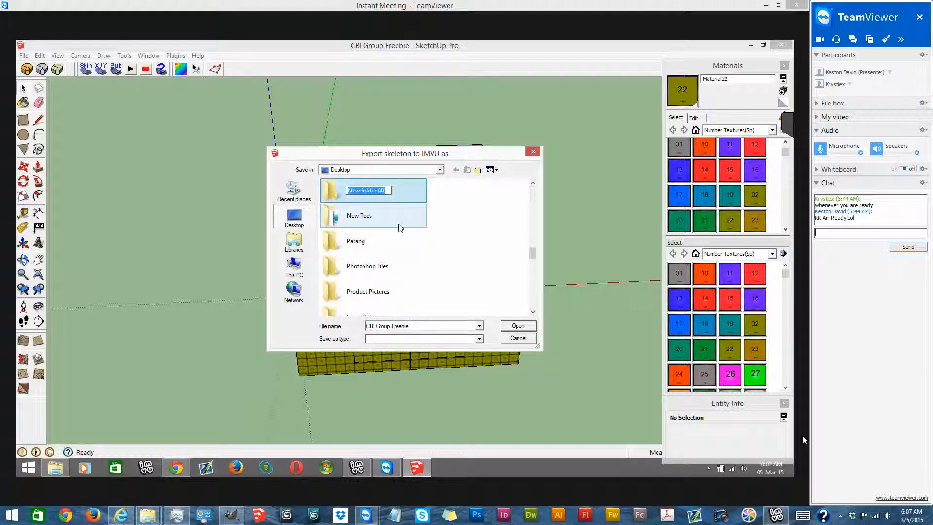
key("ctrl+v")
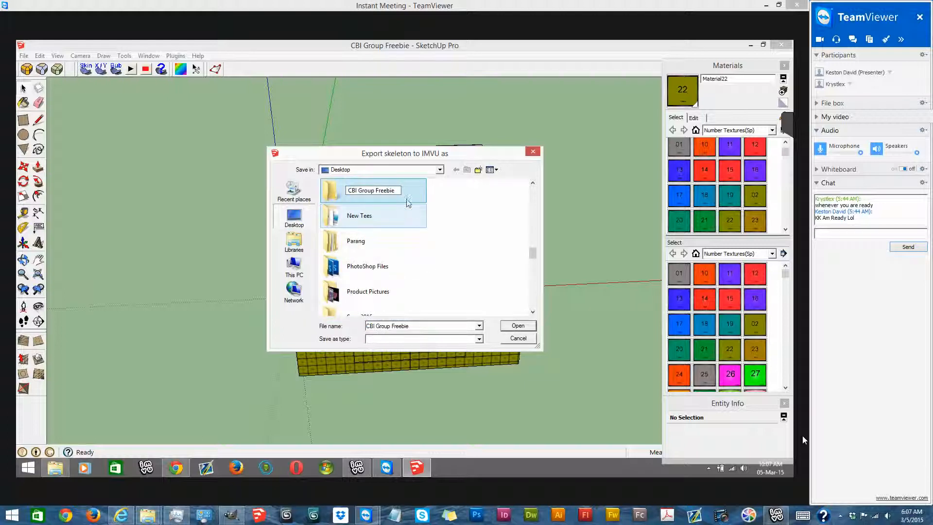
key("Return")
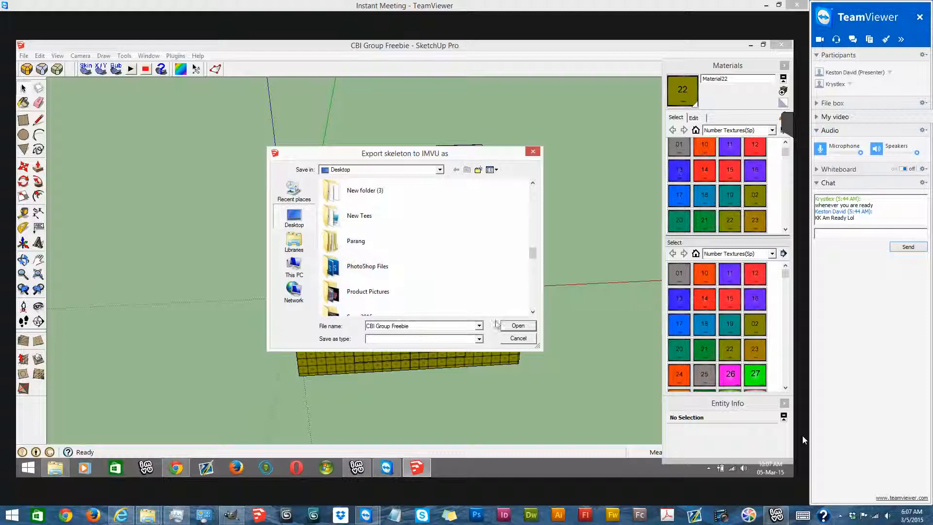
- Export the IMVU file set as CBI Group Freebie into the CBI Group Freebie folder and dismiss the export message
mouse_move(533, 252)
left_mouse_down()
mouse_move(534, 270)
mouse_move(534, 238)
left_mouse_up()
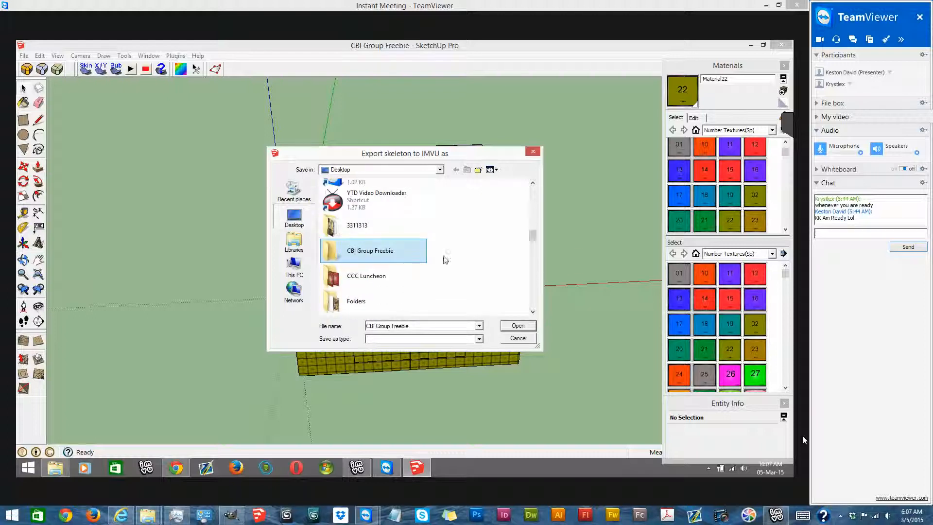
double_click(411, 253)
left_click(517, 325)
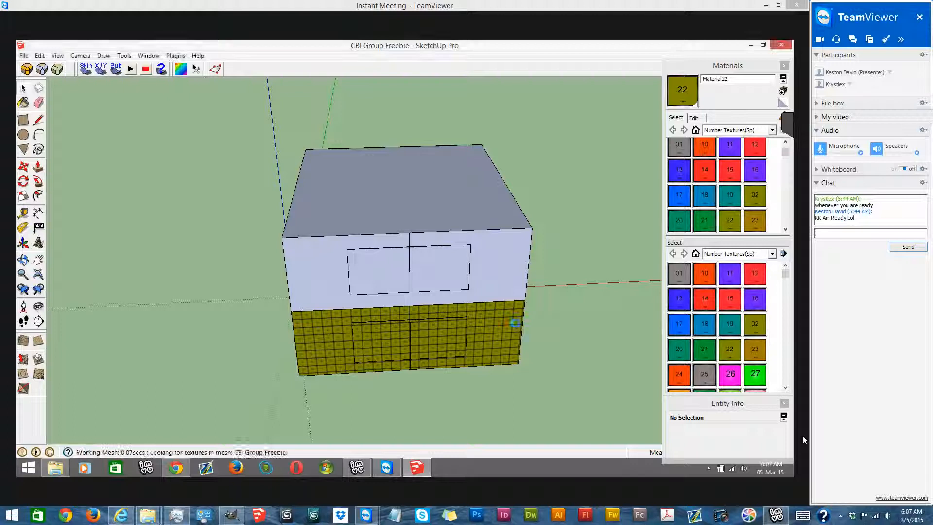
left_click(437, 286)
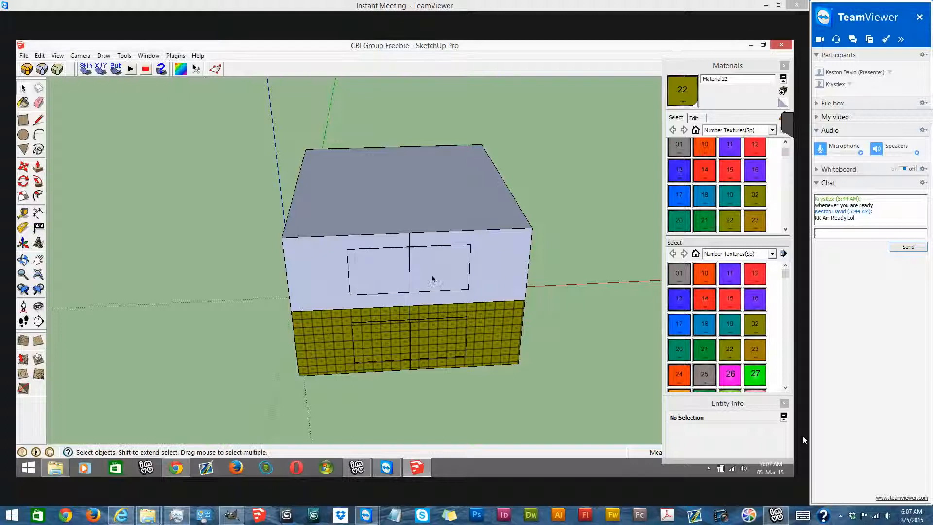
- Switch to IMVU and derive a new room product from the example room, product ID 10860
left_click(748, 46)
left_click(356, 467)
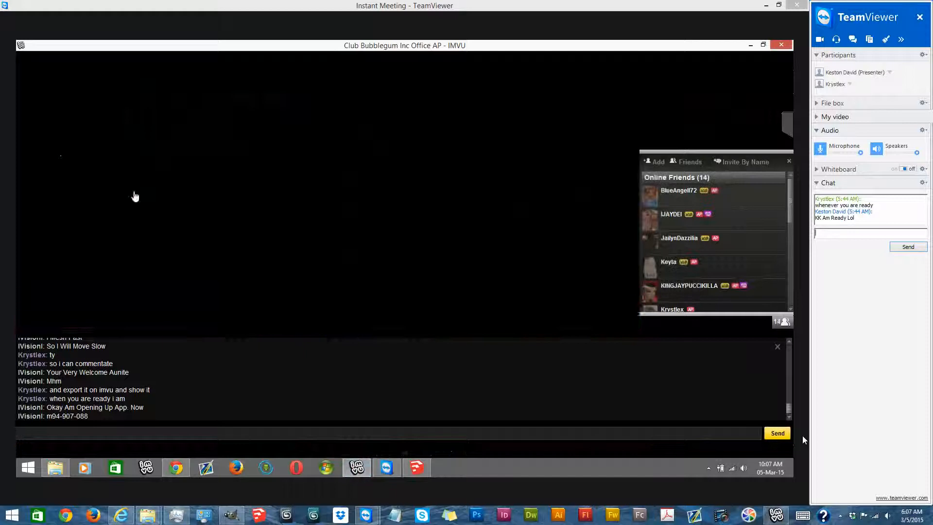
scroll(394, 257, "down", 5)
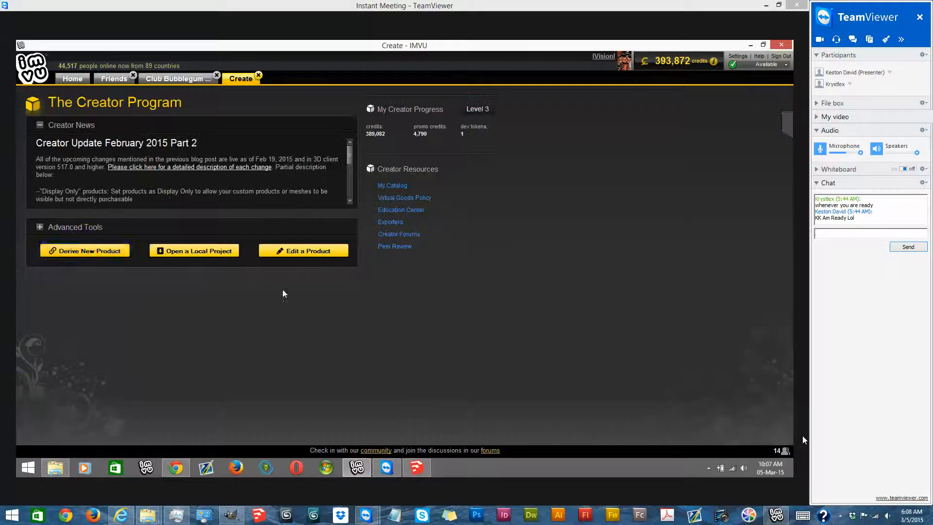
left_click(63, 252)
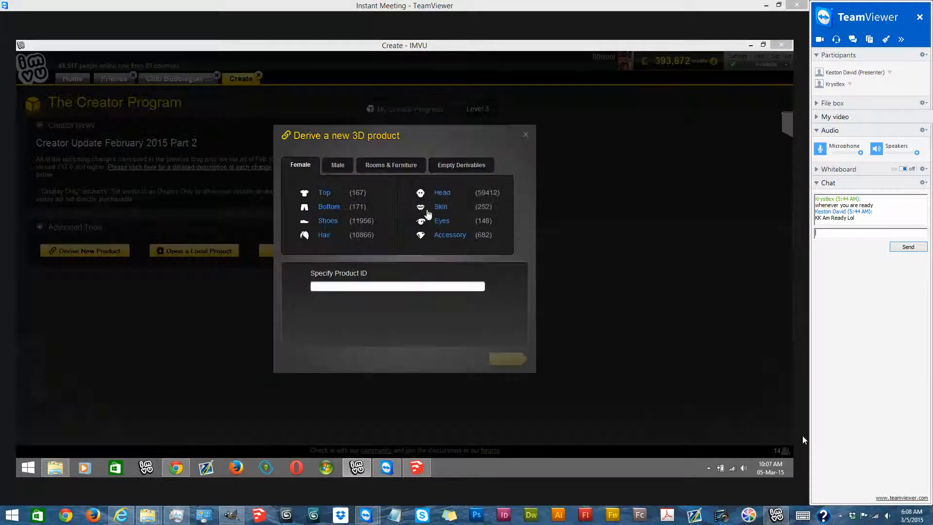
left_click(407, 170)
left_click(327, 193)
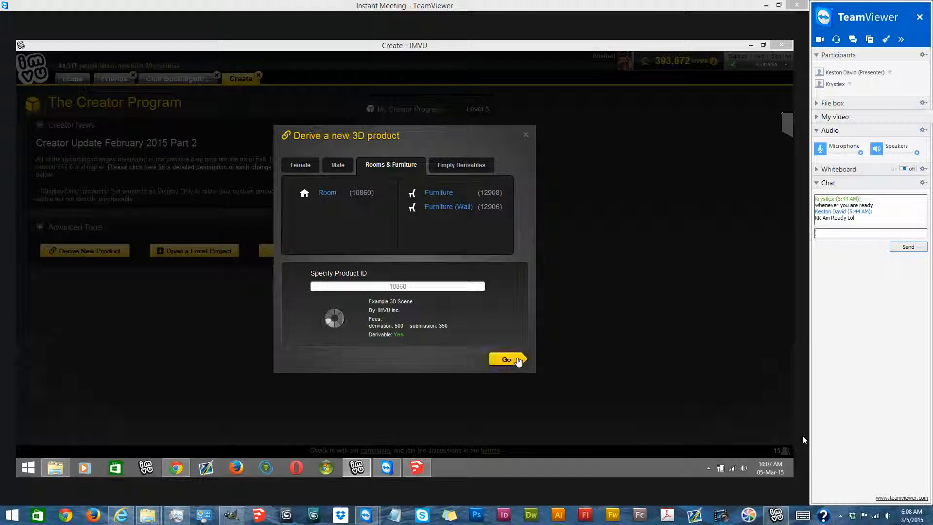
left_click(515, 358)
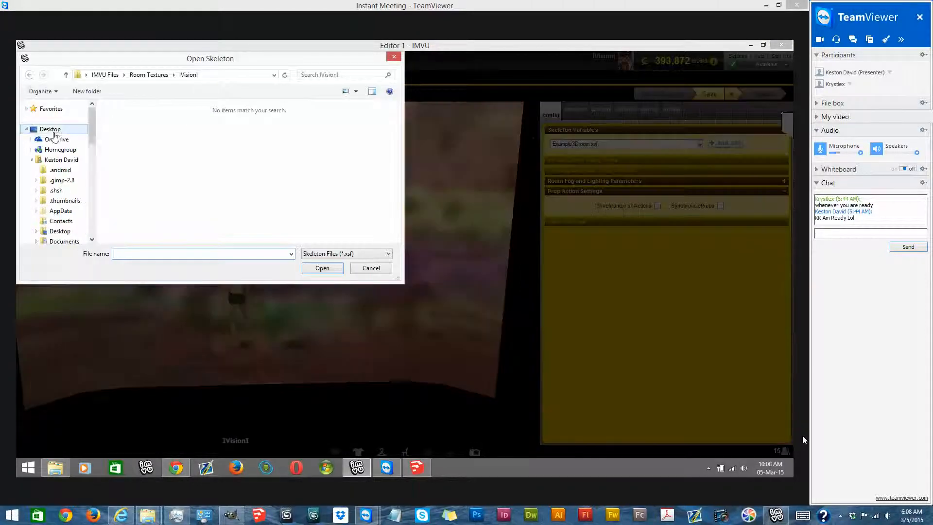
- Load the skeleton file CBI Group Freebie.XSF from the CBI Group Freebie folder on the Desktop
left_click_drag(400, 149, 391, 169)
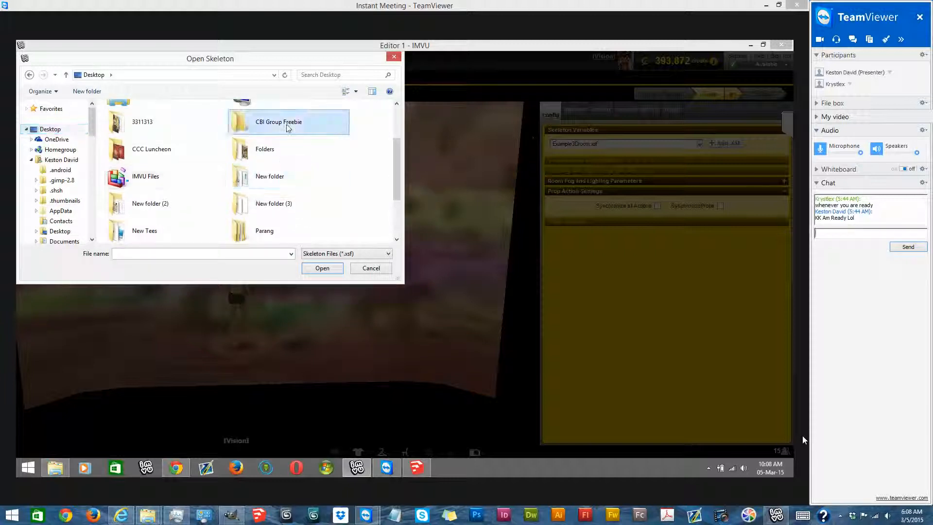
double_click(279, 125)
double_click(167, 121)
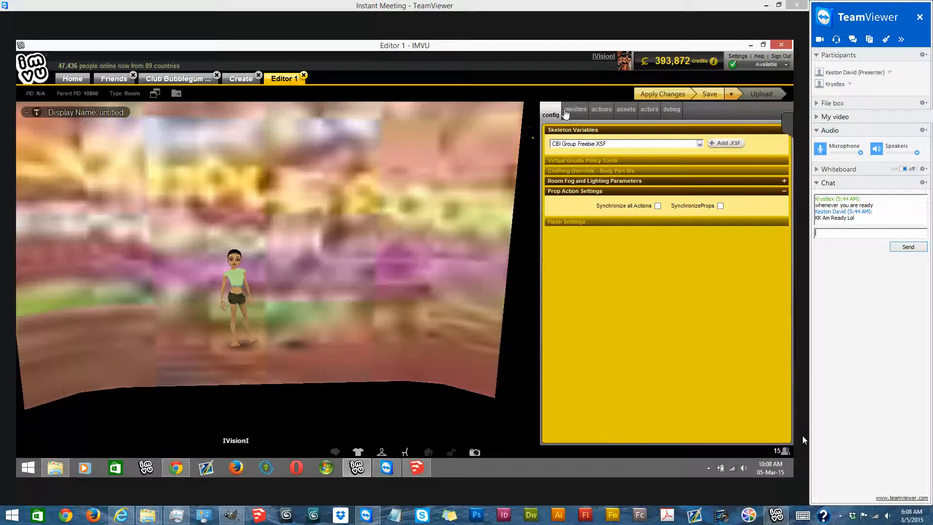
- Replace the example room's mesh asset with CBI_Group_Freebie.XMF
left_click(576, 112)
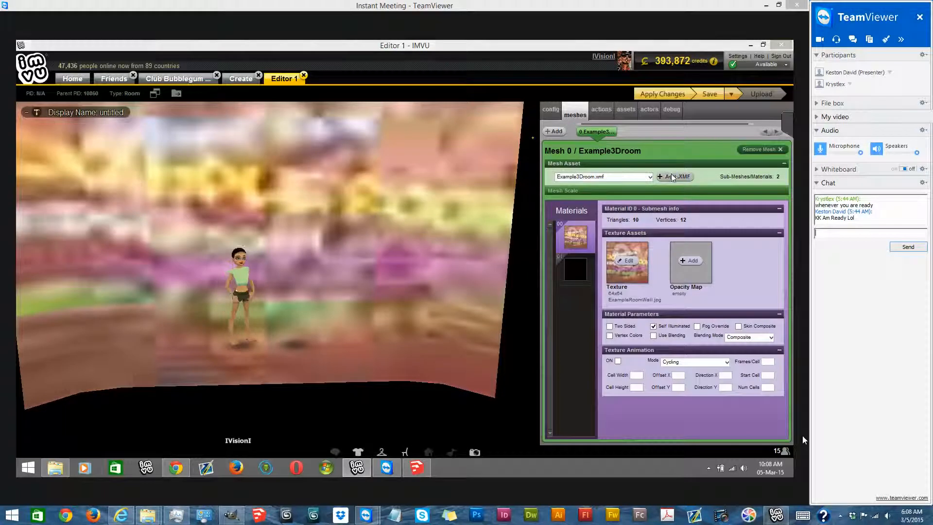
left_click(675, 176)
left_click(307, 124)
double_click(308, 125)
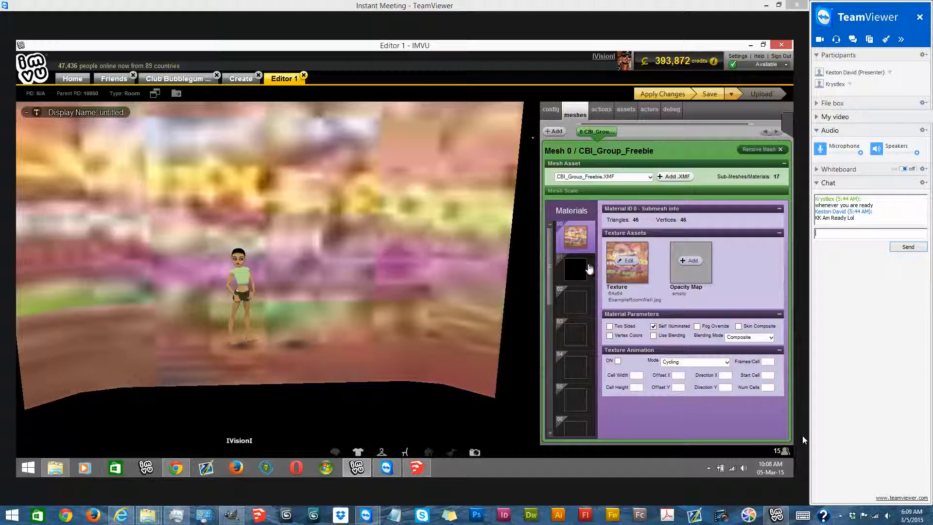
- Start replacing material 0's texture and open the IVisionI folder within Room Textures under IMVU Files
left_click(628, 265)
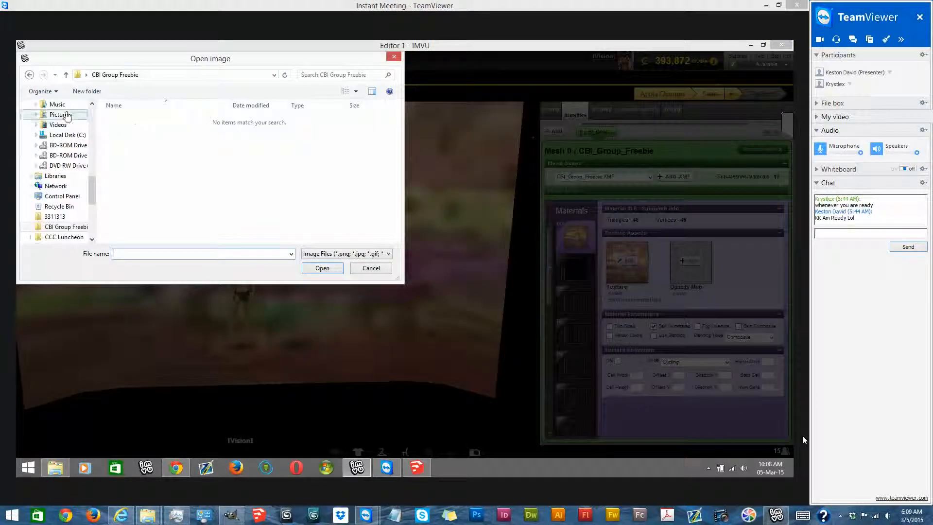
left_click(66, 74)
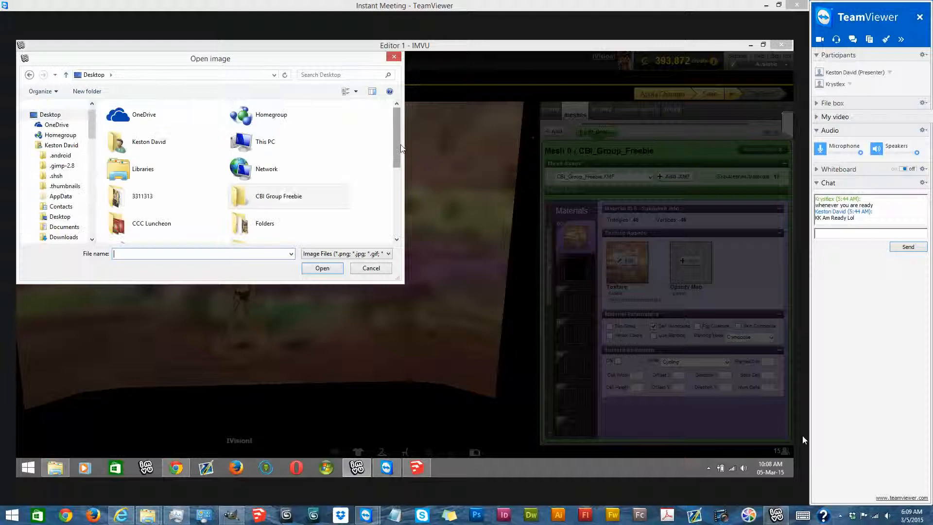
scroll(399, 148, "down", 2)
left_click(182, 169)
double_click(182, 169)
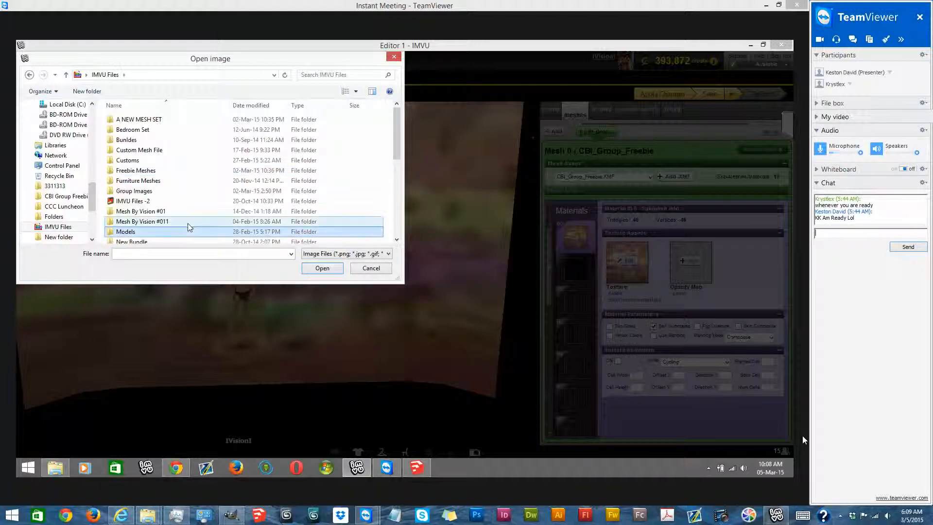
scroll(188, 227, "down", 6)
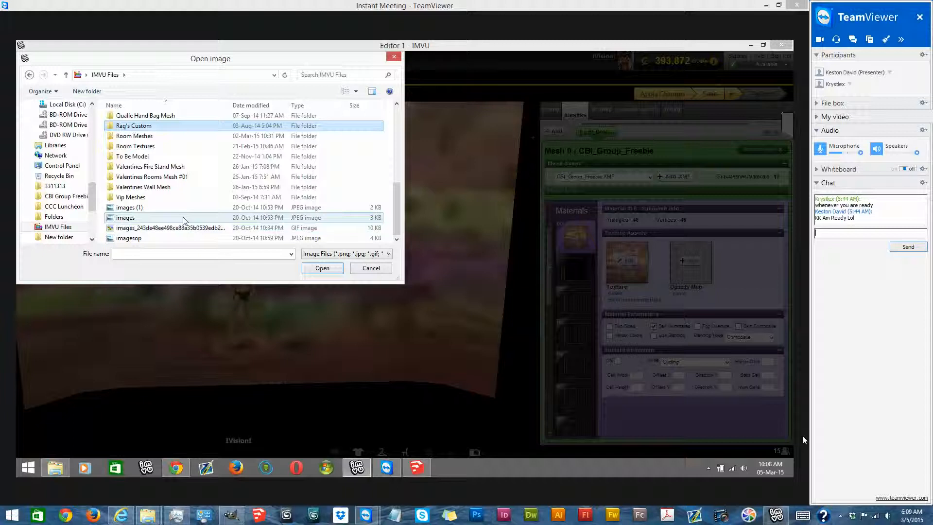
double_click(188, 153)
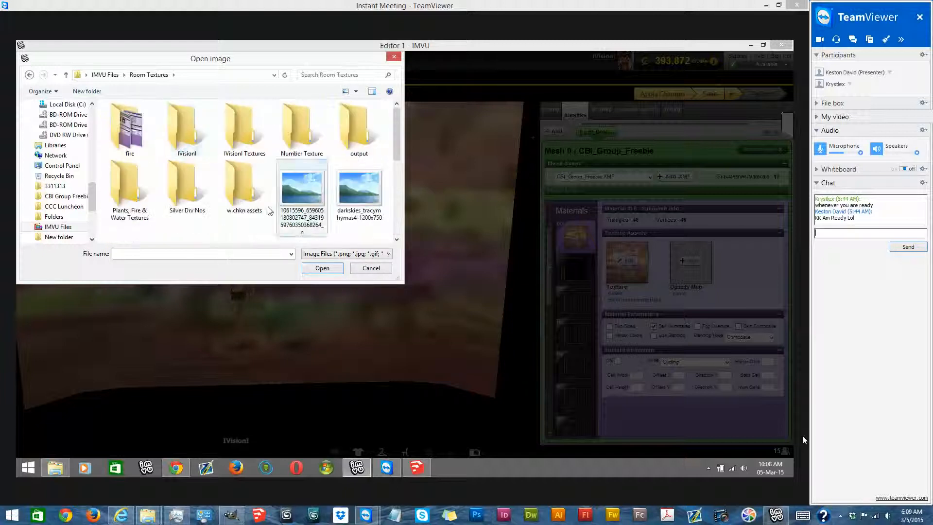
double_click(187, 130)
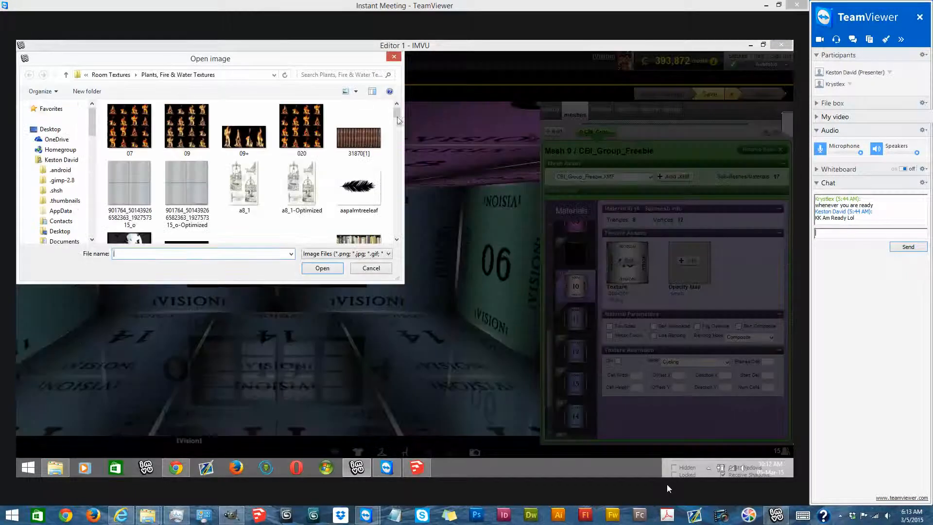
- Replace material 10's texture with the dark 512x256 image and add Picture File8-Optimized.png as its opacity map
left_click_drag(397, 117, 427, 303)
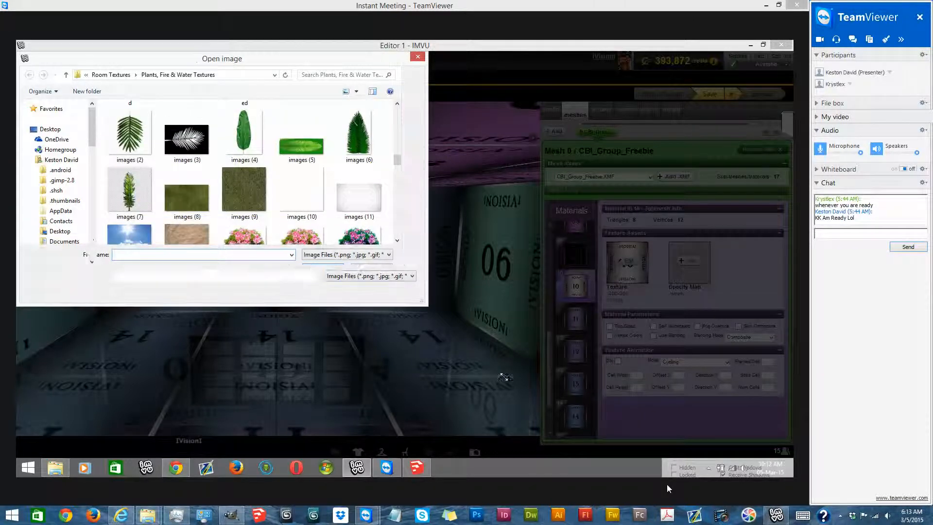
left_click_drag(501, 245, 501, 258)
double_click(127, 210)
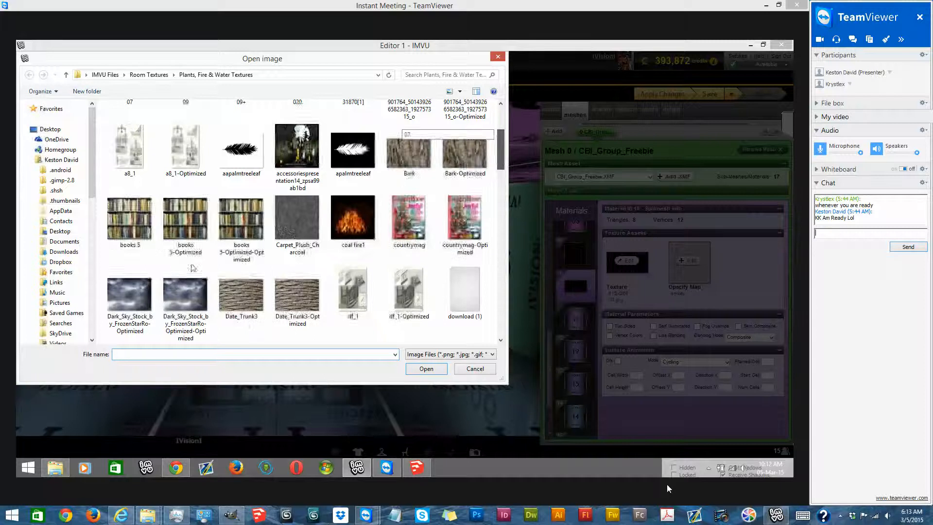
scroll(192, 267, "down", 10)
double_click(129, 196)
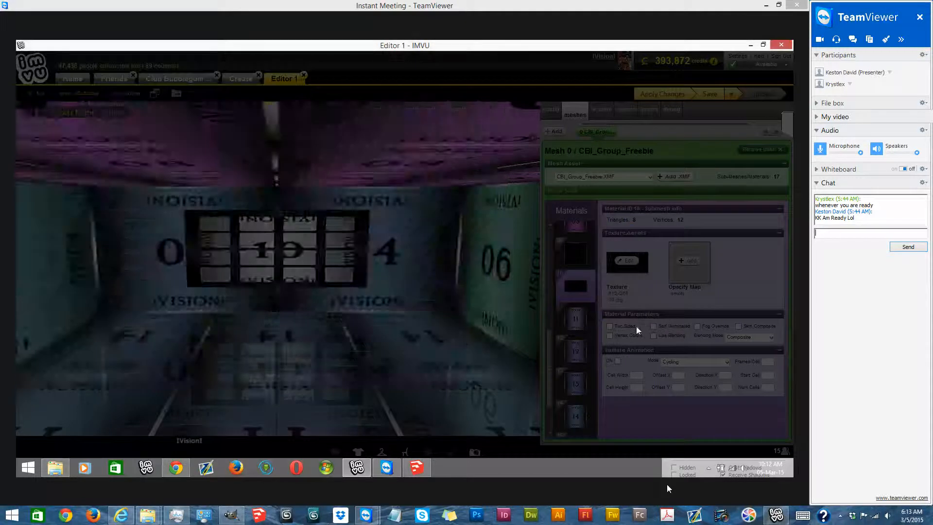
- Make material 10 two-sided and self-illuminated, and enable blending in Additive mode
left_click(653, 336)
left_click(727, 338)
left_click(735, 354)
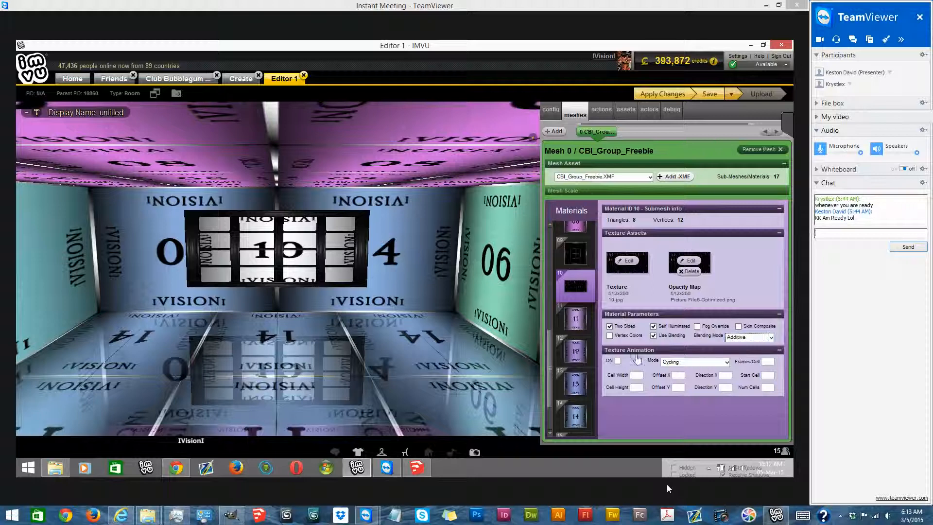
- Turn on Scrolling texture animation for material 10 with Direction Y set to -0.5, and apply the changes
left_click(618, 360)
left_click(699, 364)
left_click(703, 383)
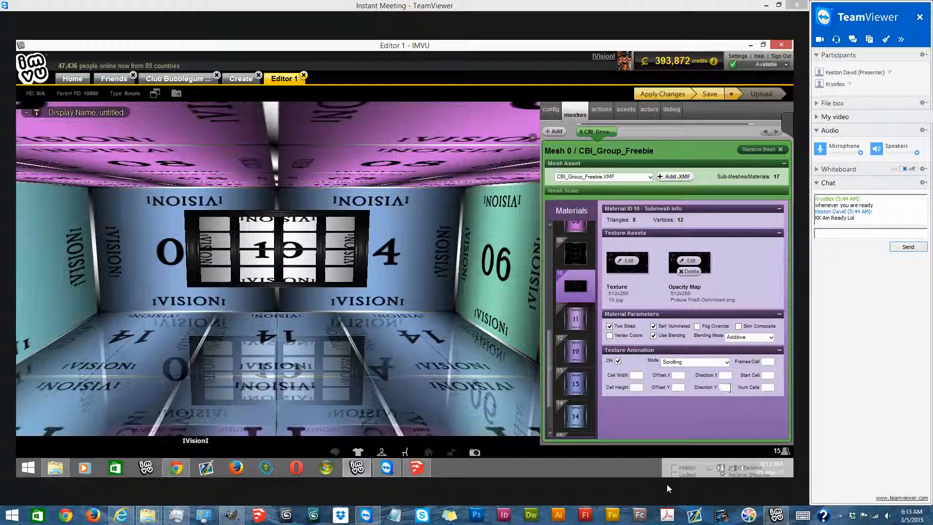
type("-0.5")
left_click(662, 94)
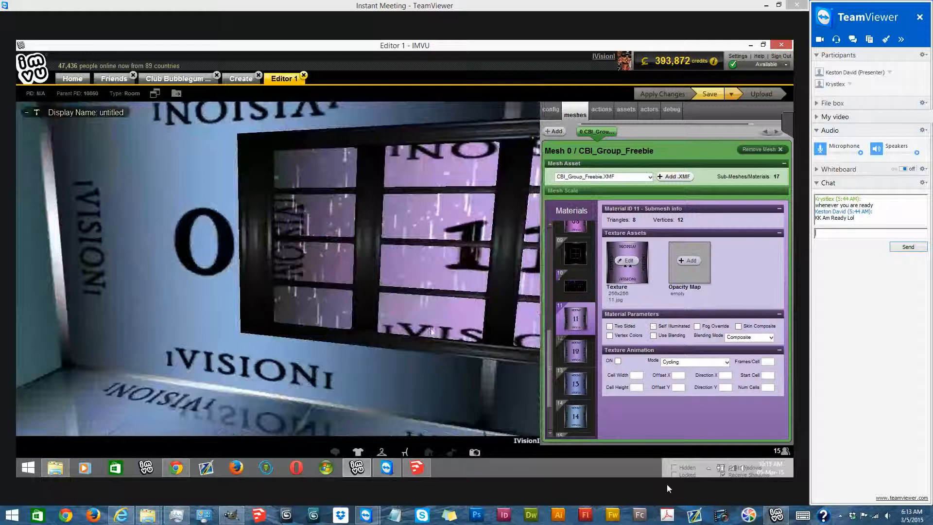
- Replace material 11's texture with images (2) from the Room Textures folder
left_click_drag(431, 331, 444, 341)
scroll(444, 341, "down", 3)
left_click(628, 265)
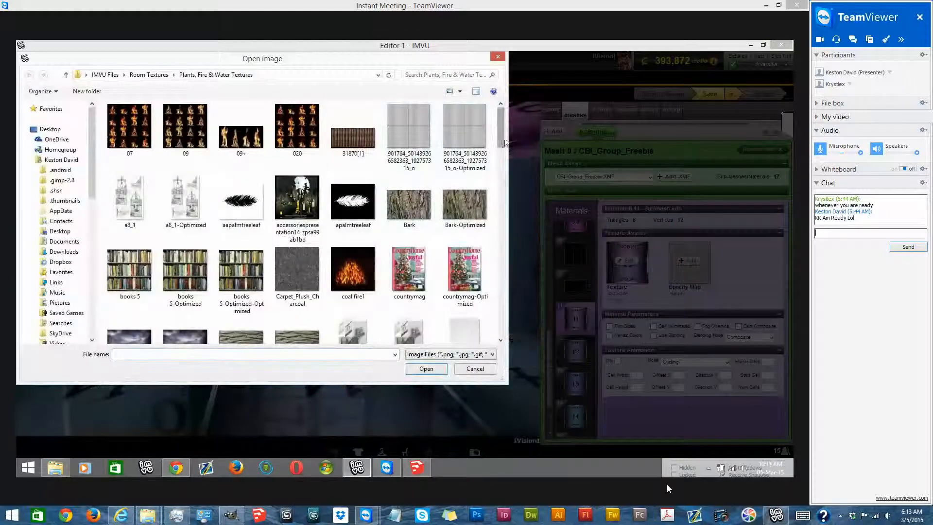
scroll(497, 180, "down", 1)
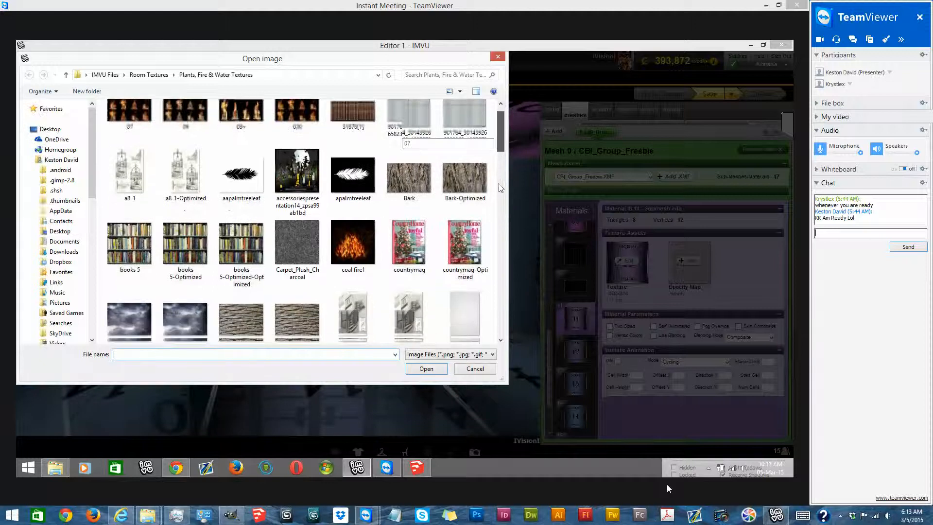
scroll(500, 199, "down", 20)
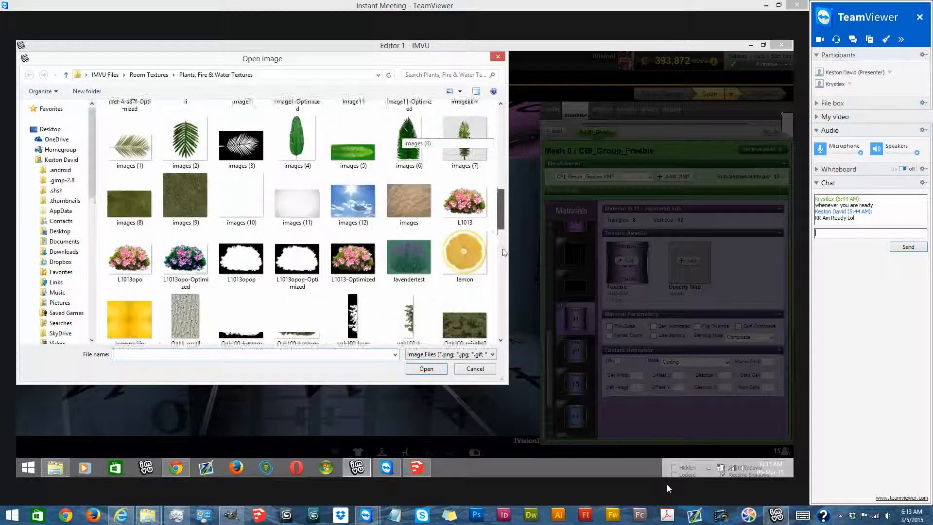
scroll(502, 291, "down", 10)
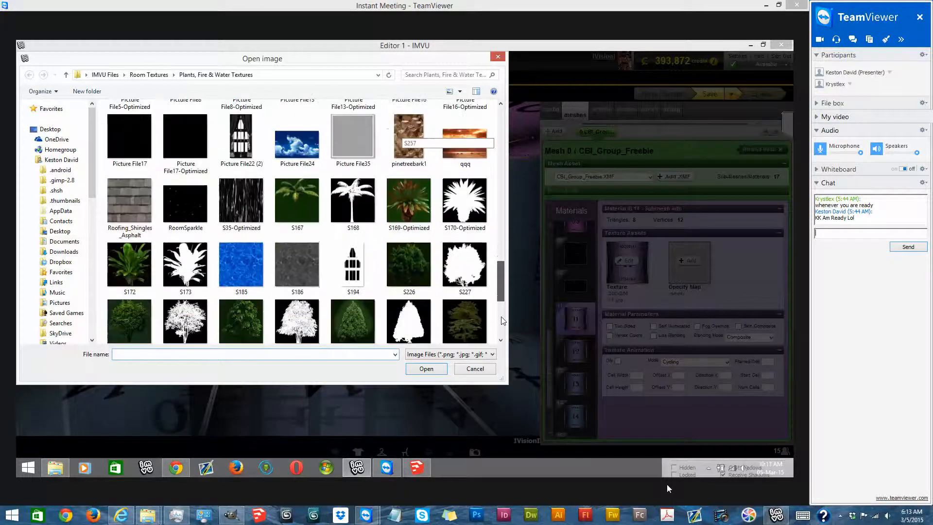
scroll(503, 322, "down", 5)
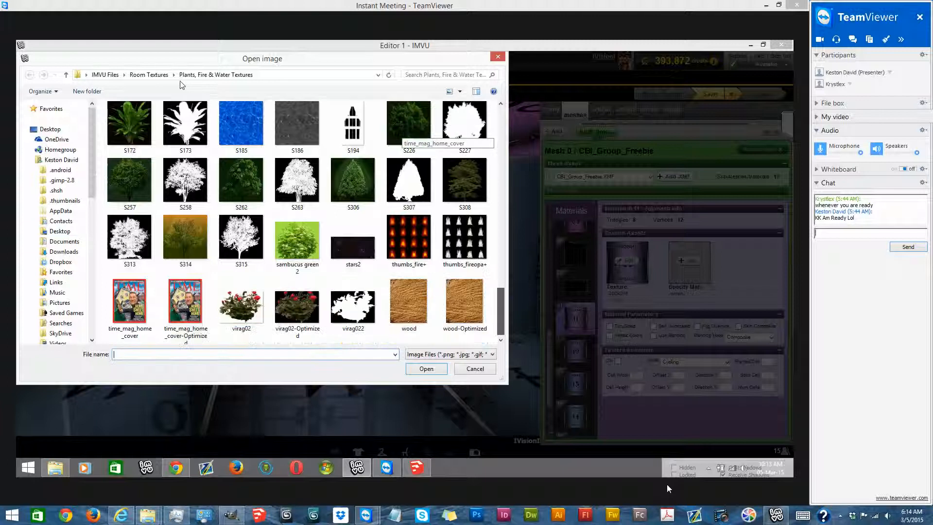
left_click(149, 74)
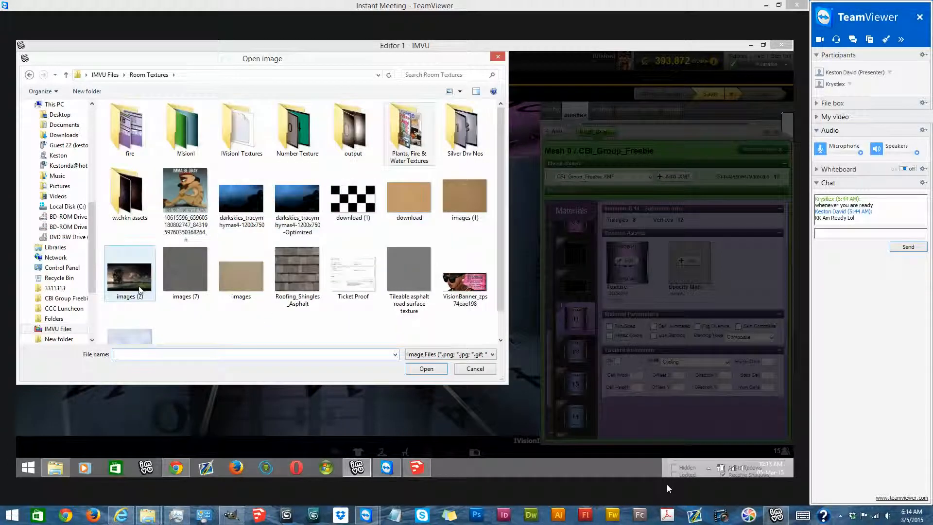
double_click(139, 290)
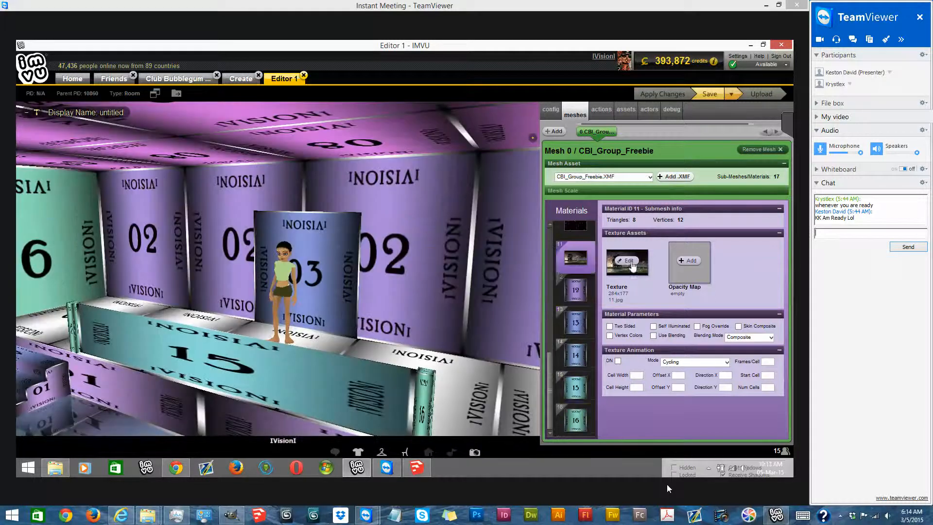
- Add Picture File35.png from the Plants, Fire & Water Textures folder as material 15's opacity map
left_click(576, 388)
left_click(690, 262)
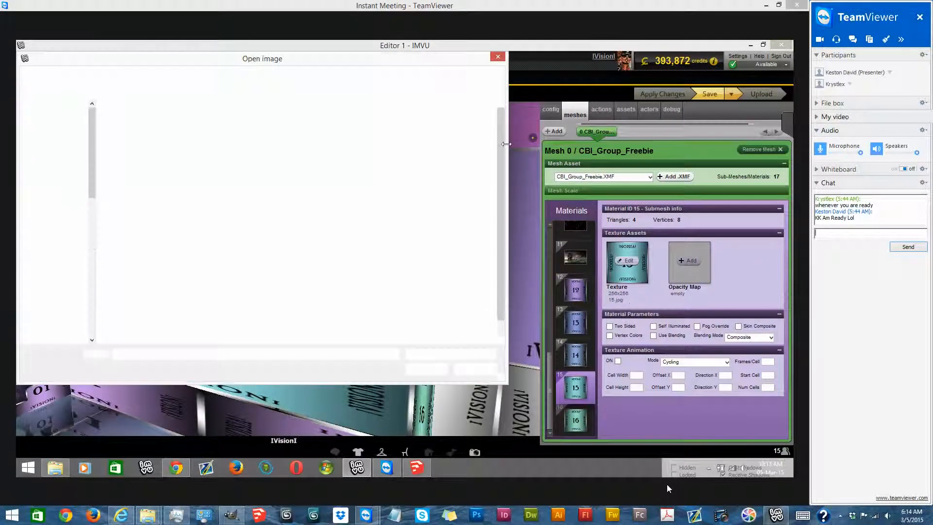
double_click(409, 128)
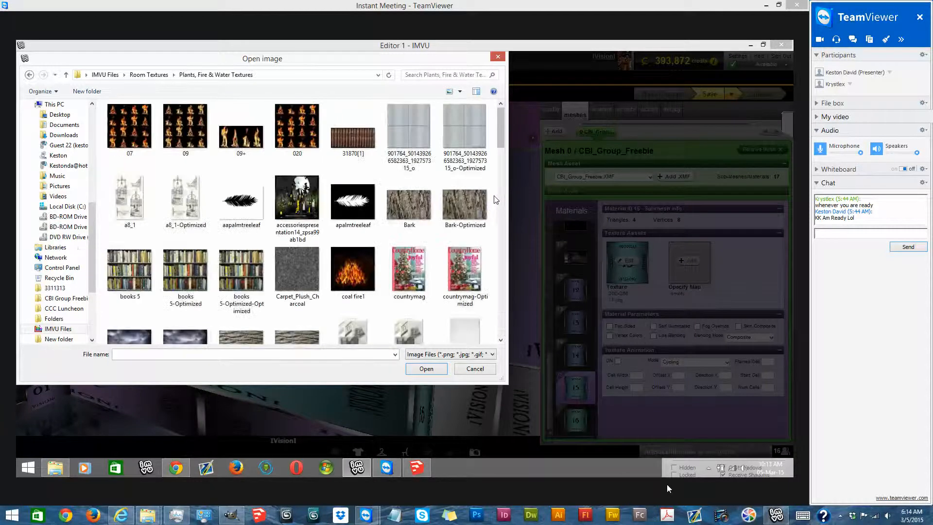
scroll(493, 195, "down", 10)
double_click(345, 128)
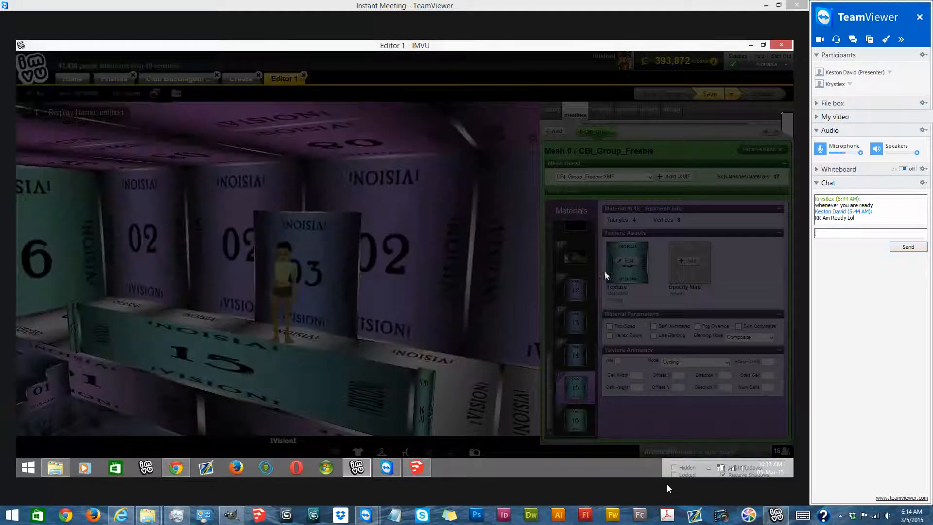
- Make material 15 two-sided and self-illuminated, enable blending in Composite mode, and apply the changes
left_click(654, 335)
left_click(667, 326)
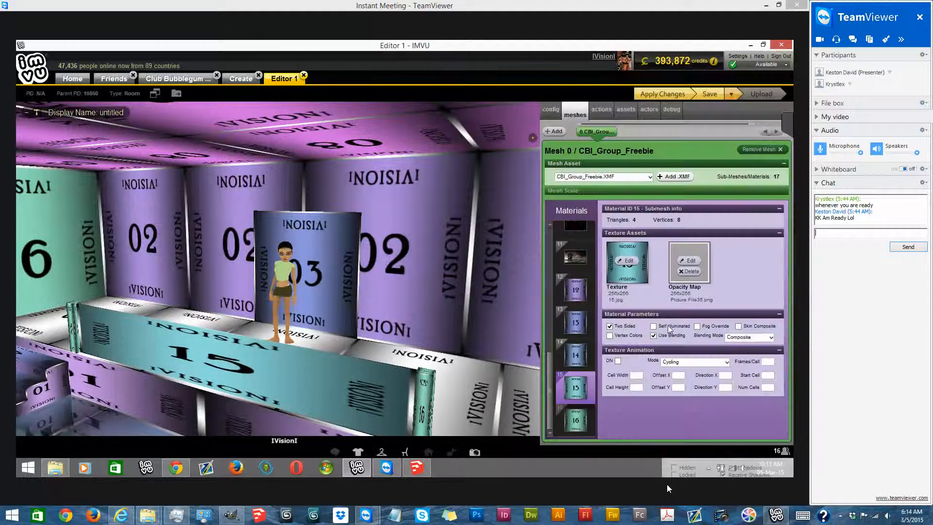
left_click(648, 93)
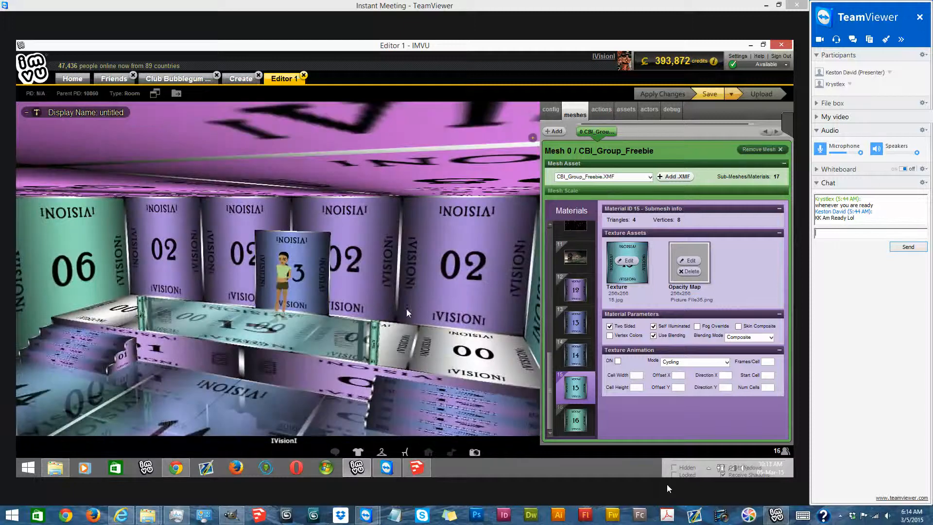
- Add the purple numbered seating set from the Recently Added furniture to the room, and close the furniture inventory
left_click_drag(383, 319, 238, 284)
right_click_drag(359, 296, 405, 301)
scroll(270, 323, "up", 5)
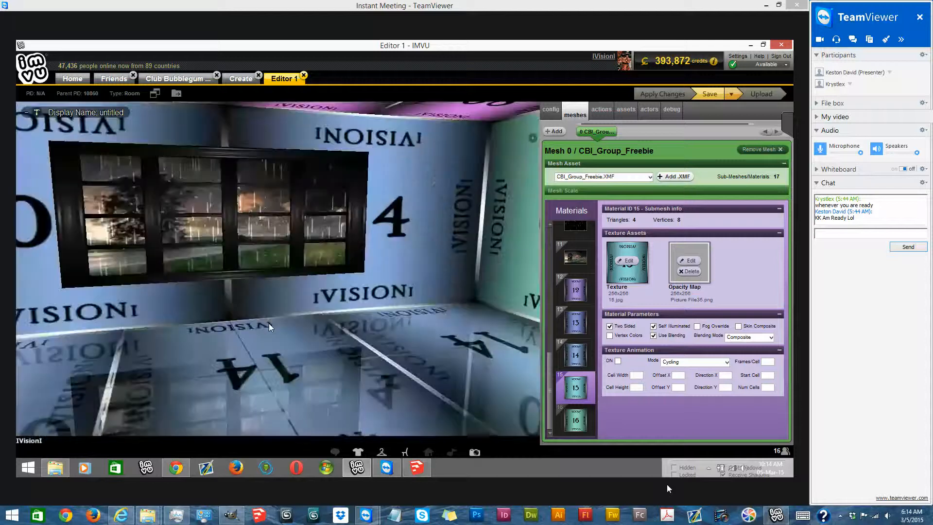
left_click_drag(269, 323, 388, 442)
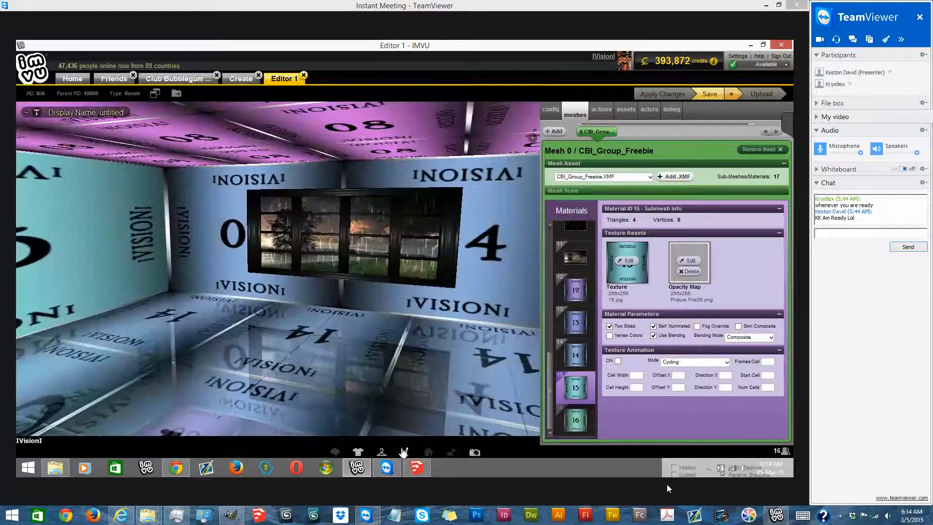
left_click(403, 451)
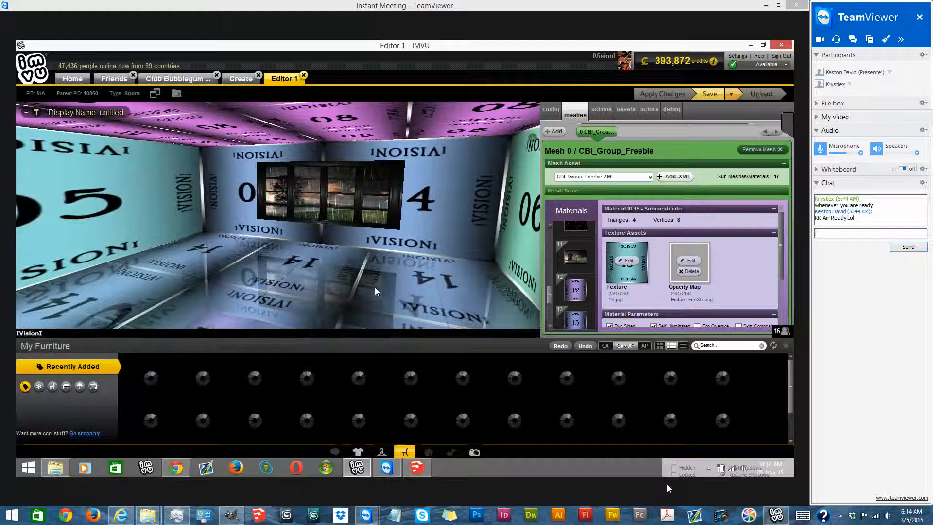
left_click_drag(379, 286, 343, 290)
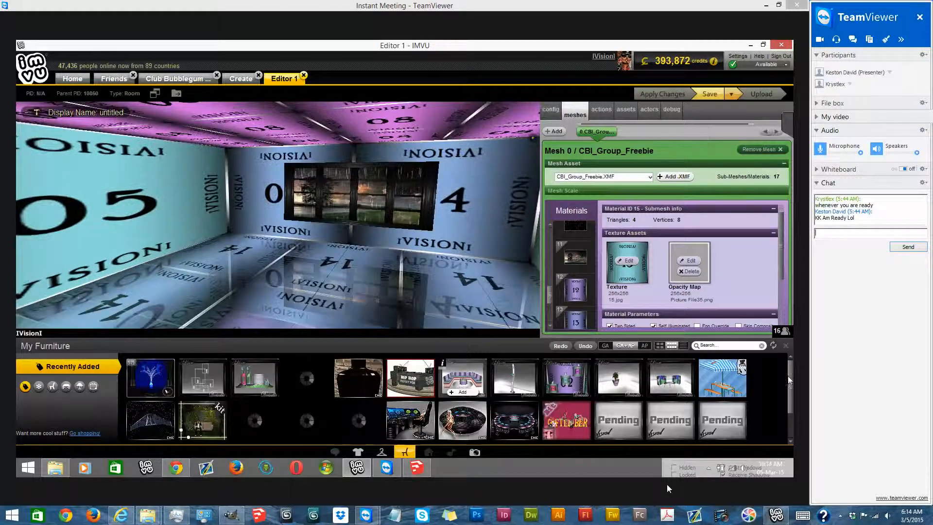
left_click(787, 346)
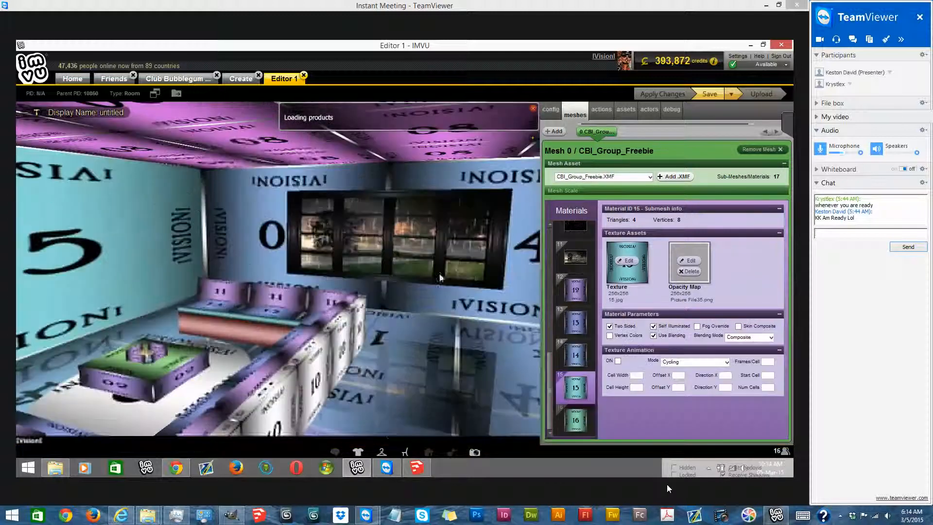
- Activate the furniture Move tool and hide the editing pane so the room fills the window
left_click(38, 112)
left_click(58, 143)
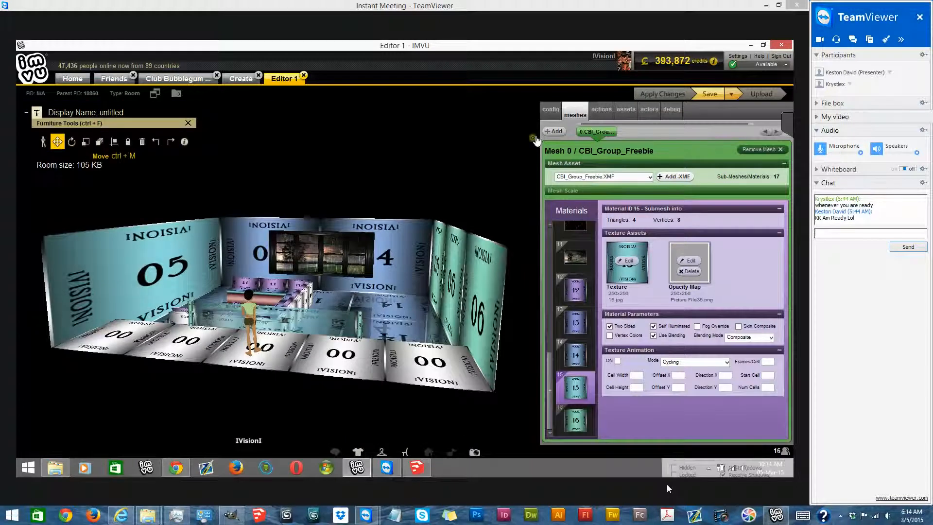
left_click(155, 93)
left_click_drag(452, 220, 514, 278)
left_click_drag(197, 278, 386, 286)
scroll(393, 299, "up", 3)
scroll(392, 300, "up", 3)
left_click_drag(206, 223, 295, 220)
scroll(242, 228, "down", 4)
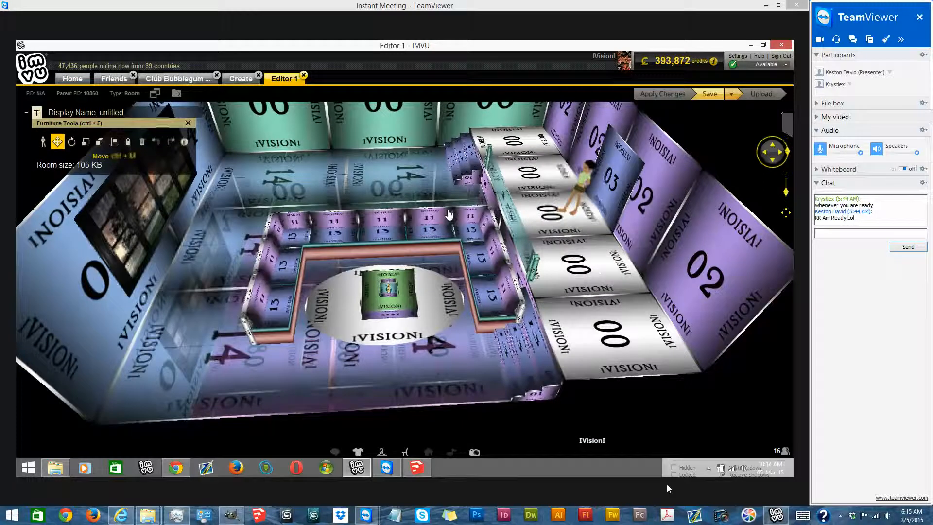
- Move the seating set around the lower floor to try different positions
left_click_drag(466, 227, 369, 146)
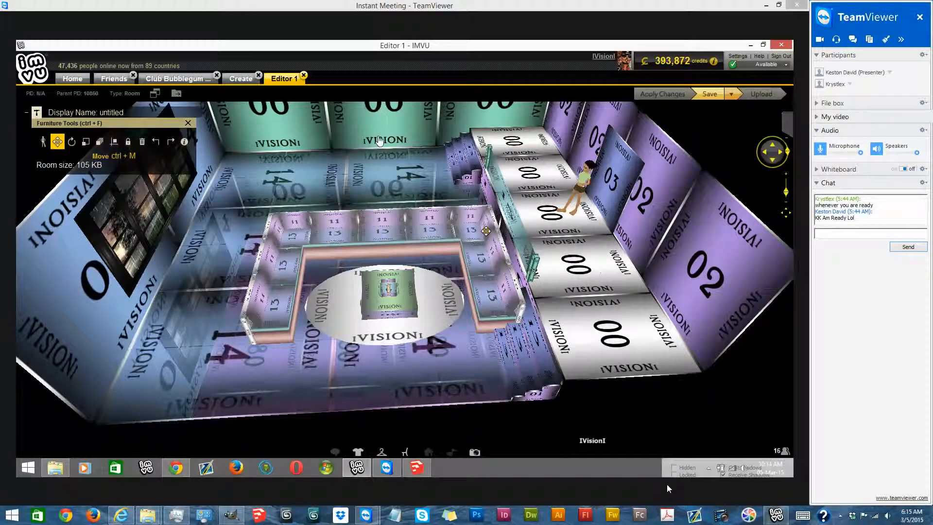
left_click_drag(455, 216, 520, 190)
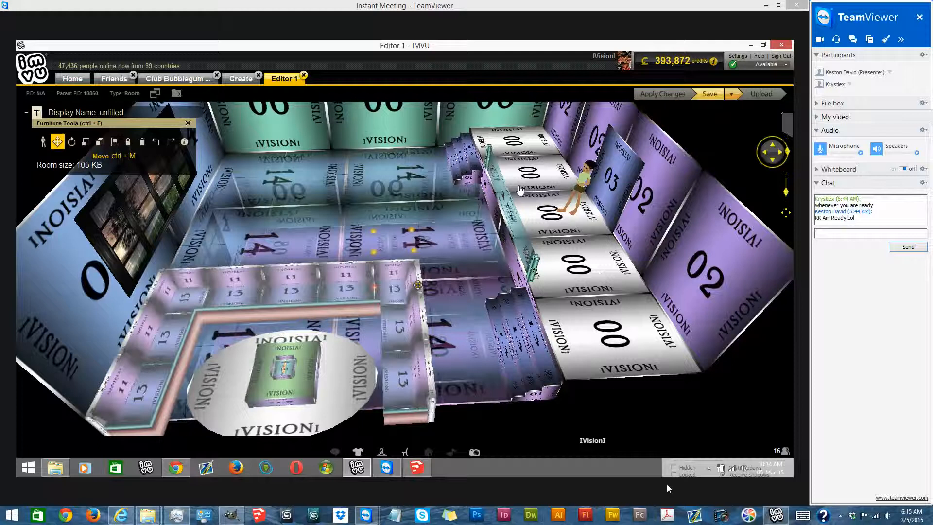
left_click_drag(297, 311, 282, 192)
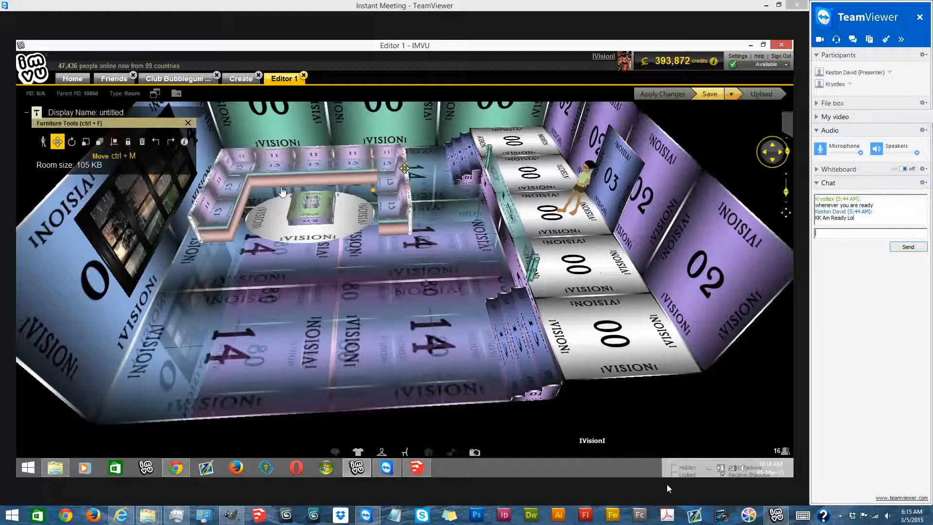
left_click_drag(221, 157, 442, 199)
- Rotate the seating set so its open side faces the window, and center it on the floor in front of the raised platform
left_click(72, 143)
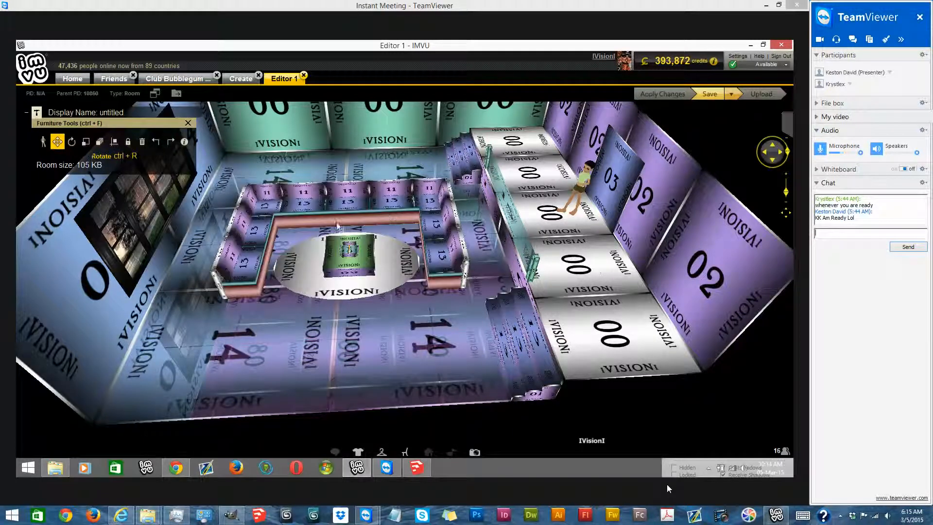
left_click_drag(446, 200, 398, 168)
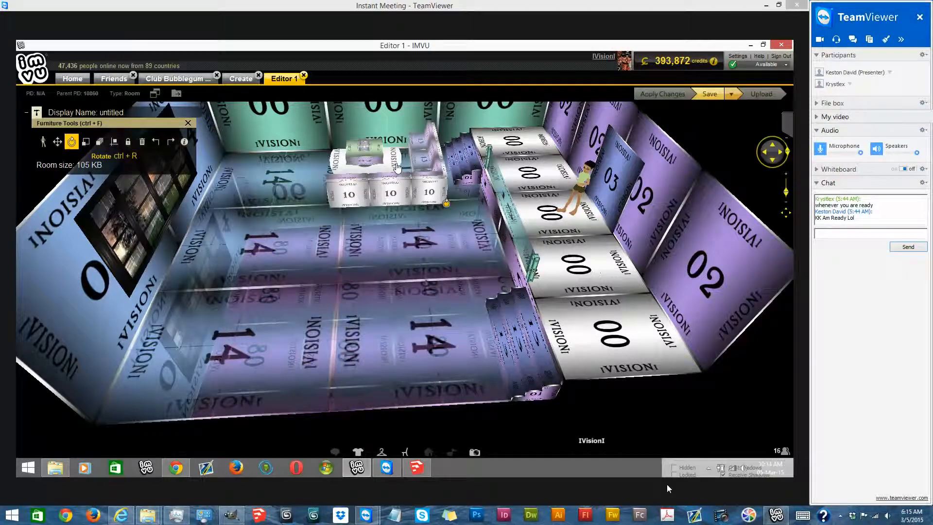
left_click(55, 144)
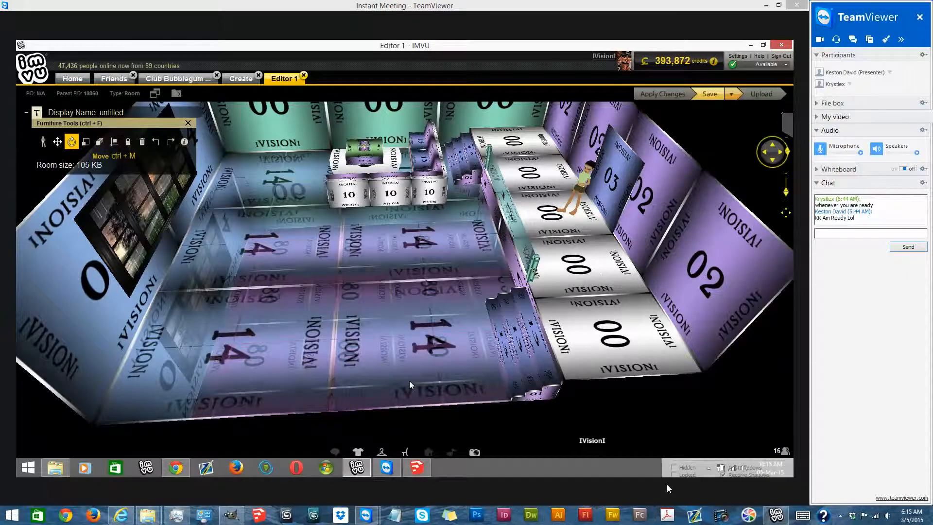
scroll(369, 319, "down", 3)
scroll(399, 340, "down", 3)
left_click_drag(398, 340, 203, 341)
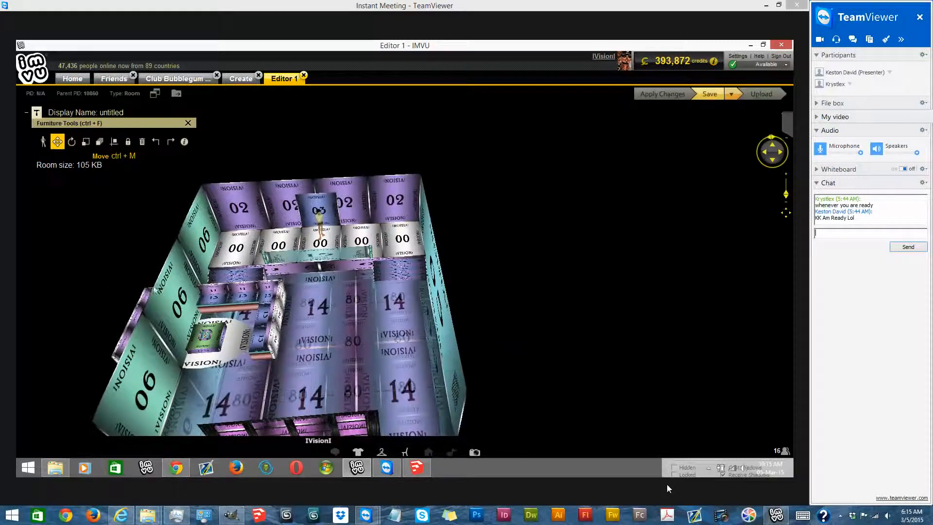
left_click_drag(284, 294, 377, 288)
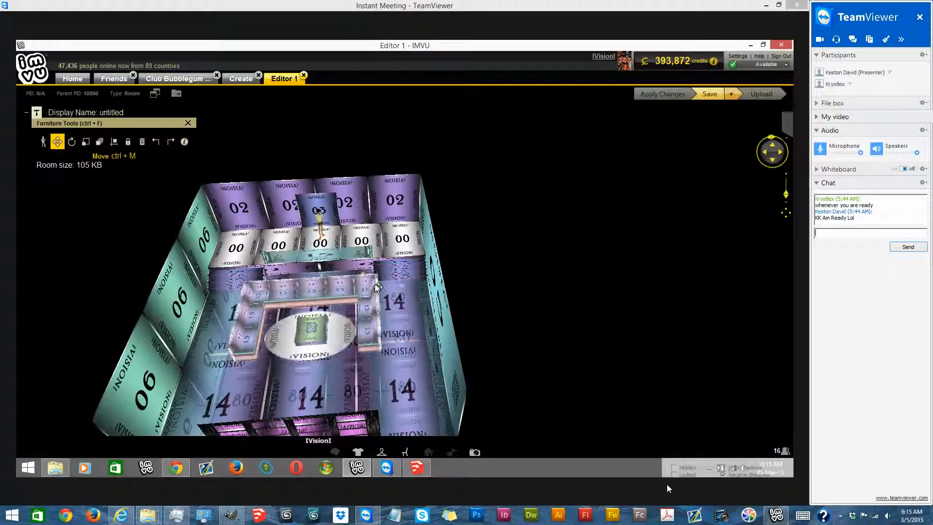
- Switch to Explore mode, seat the avatar on the couch facing the window, and close the furniture tools
left_click(43, 142)
left_click(312, 290)
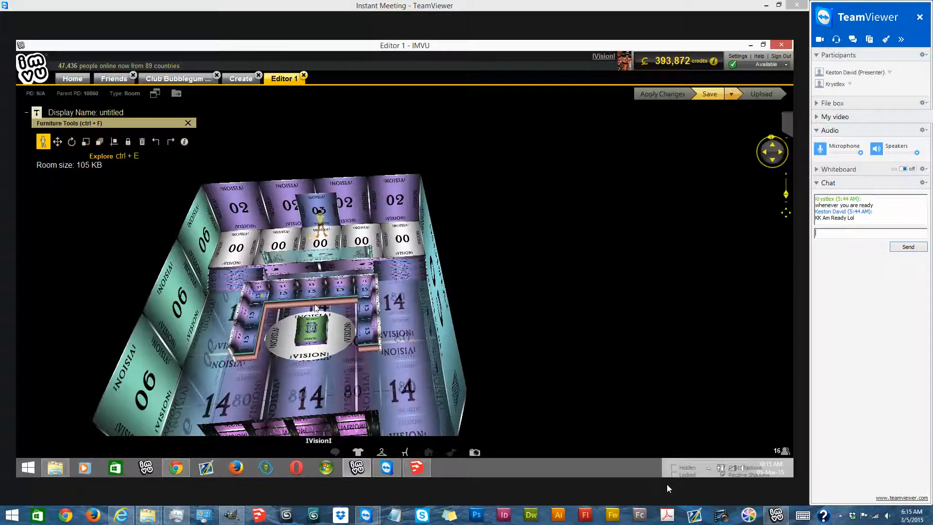
left_click_drag(785, 212, 774, 275)
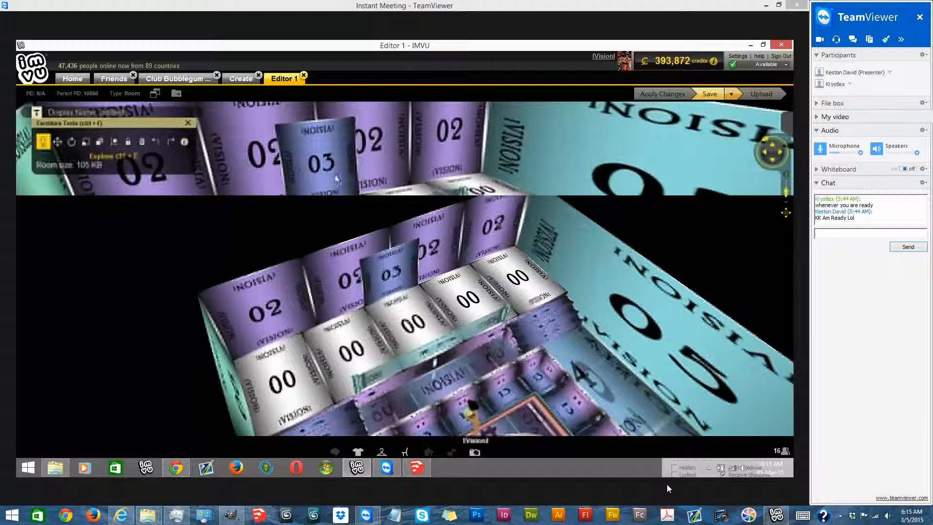
left_click(312, 172)
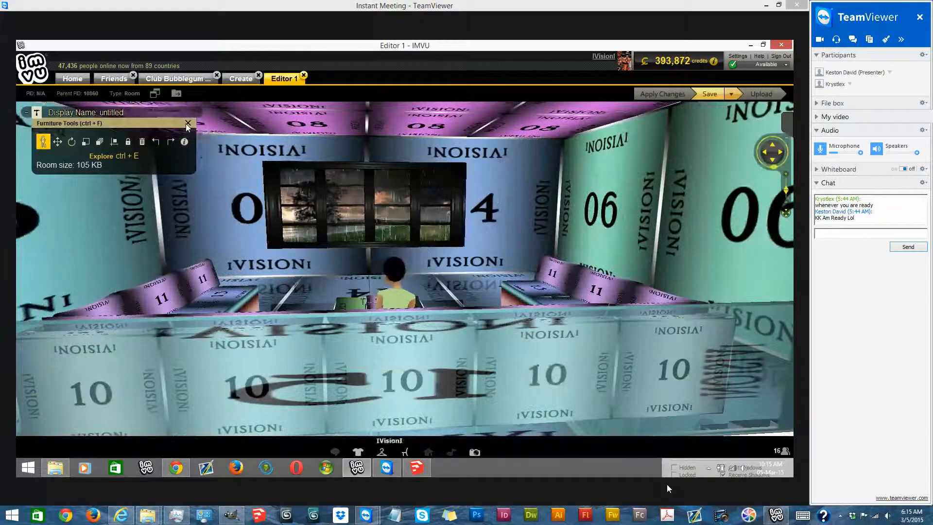
left_click(186, 124)
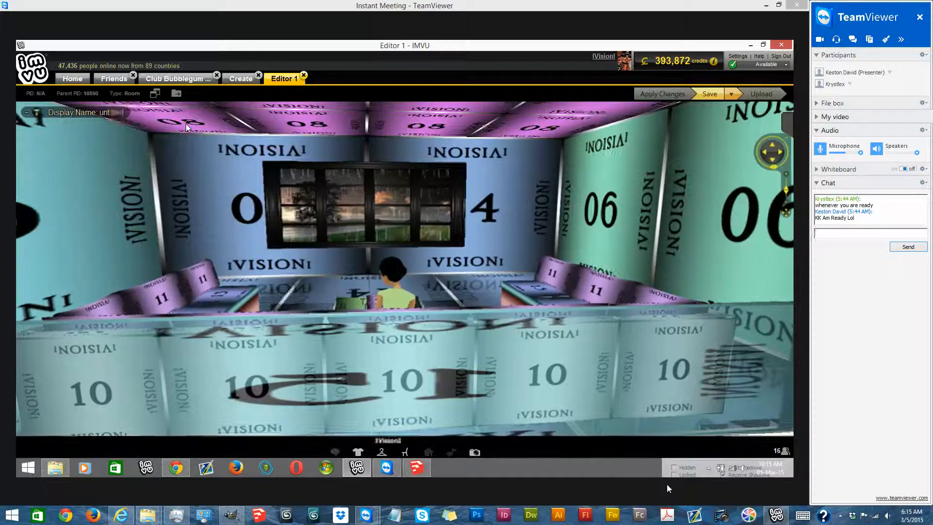